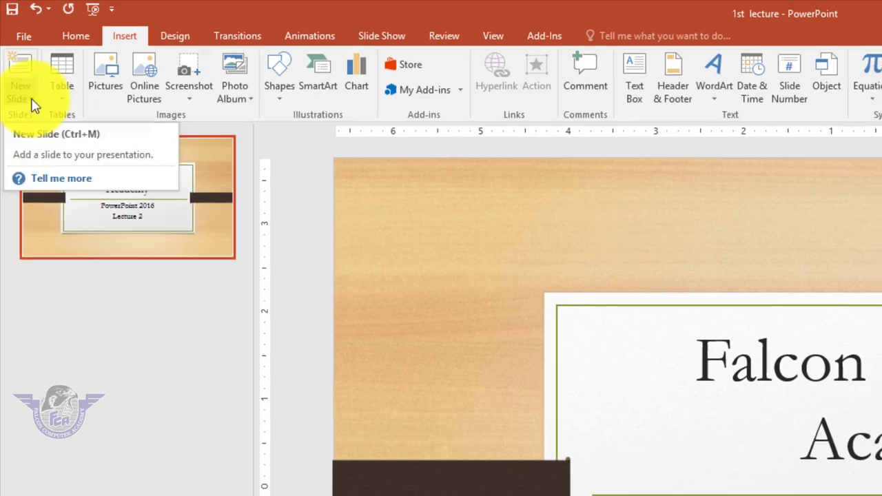
- Show the New Slide layout gallery for the Organic-themed 'Falcon Computer Academy' deck
{"action": "left_click", "coordinate": [32, 105]}
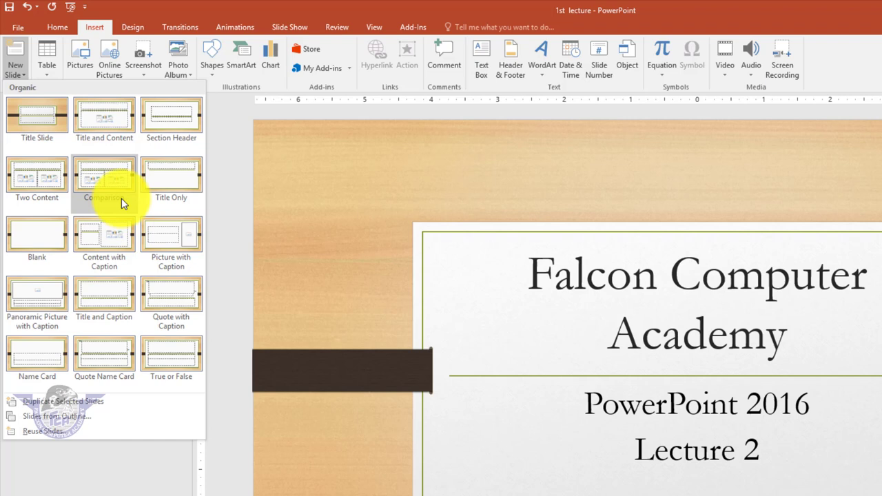
- Add a second slide with the Title Only layout
{"action": "left_click", "coordinate": [175, 189]}
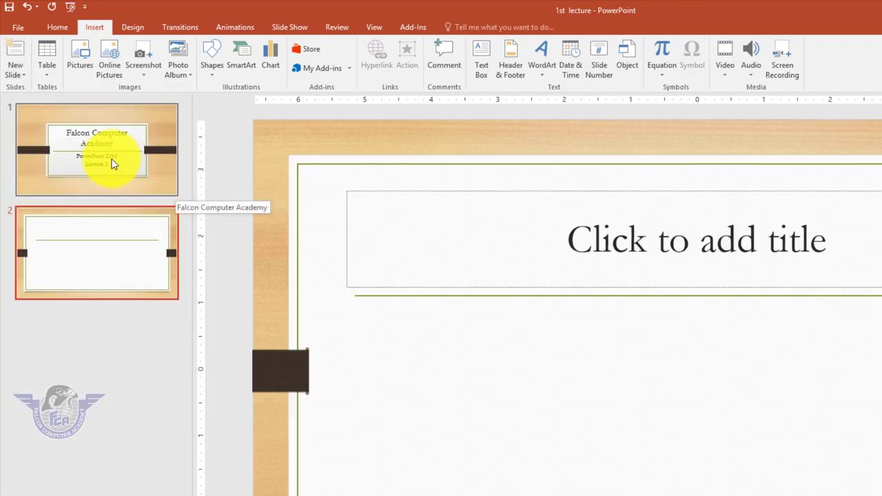
{"action": "left_click", "coordinate": [112, 164]}
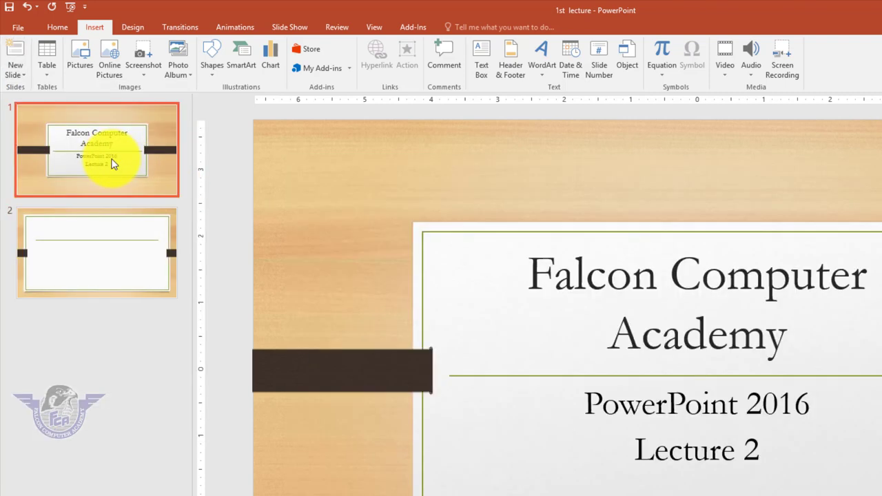
{"action": "left_click", "coordinate": [100, 267]}
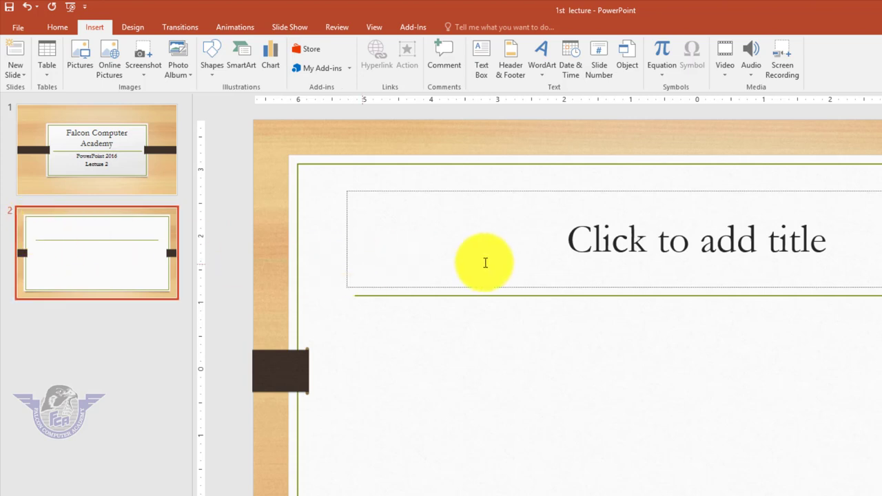
- Title slide 2 'Office Management', correcting the typo
{"action": "left_click", "coordinate": [627, 249]}
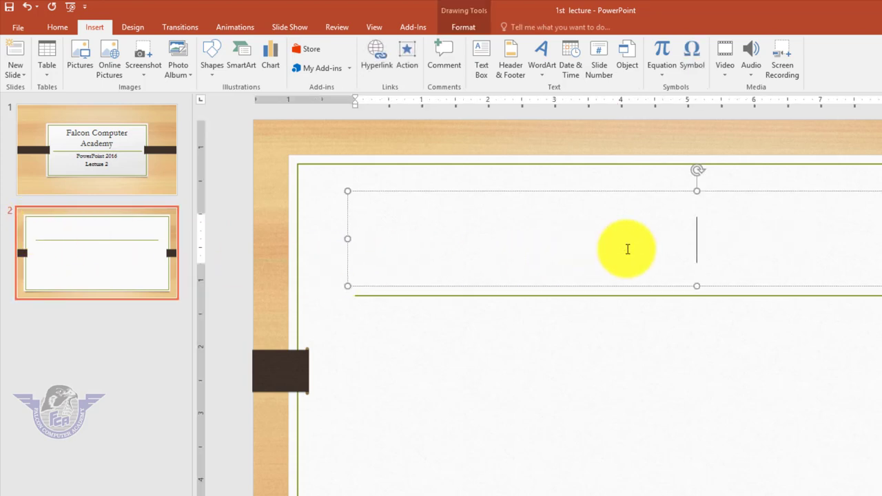
{"action": "type", "text": "O"}
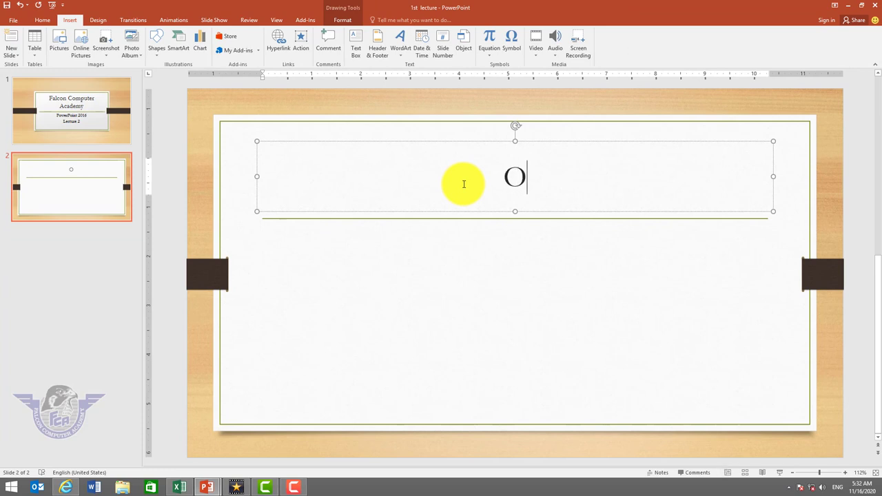
{"action": "type", "text": "ffice Managmeent"}
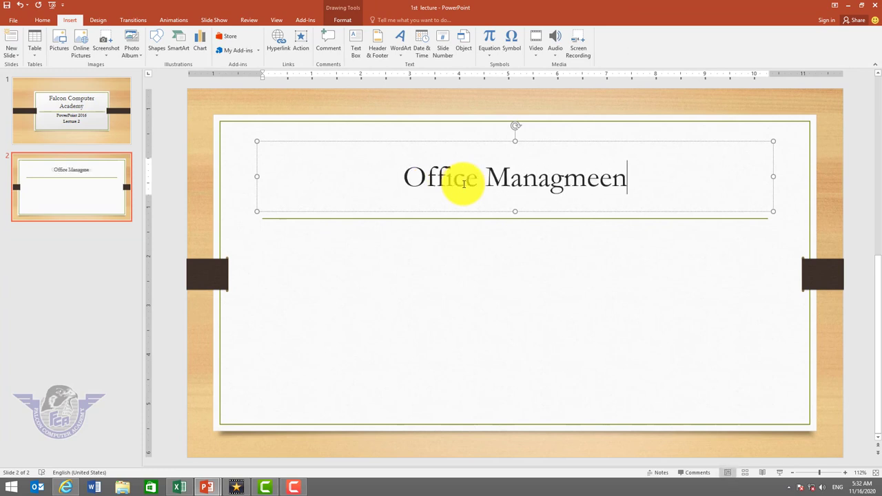
{"action": "key", "text": "BackSpace"}
{"action": "key", "text": "BackSpace"}
{"action": "key", "text": "BackSpace"}
{"action": "key", "text": "BackSpace"}
{"action": "key", "text": "BackSpace"}
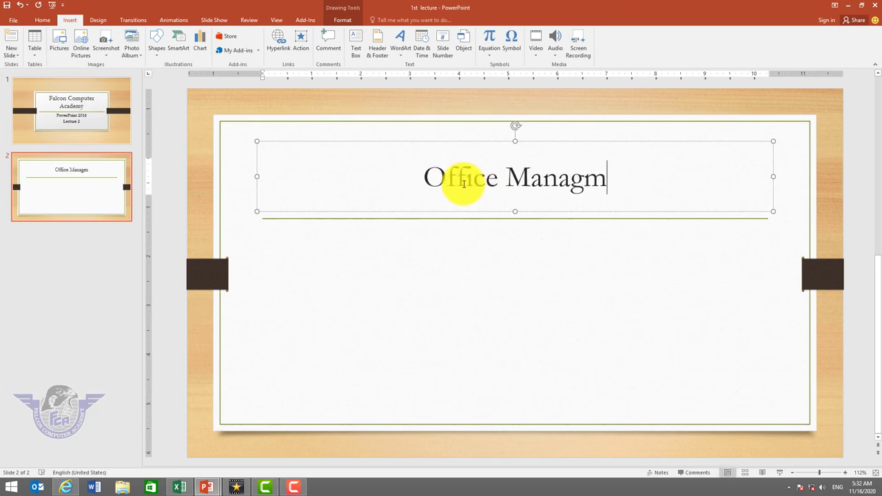
{"action": "key", "text": "BackSpace"}
{"action": "type", "text": "ement"}
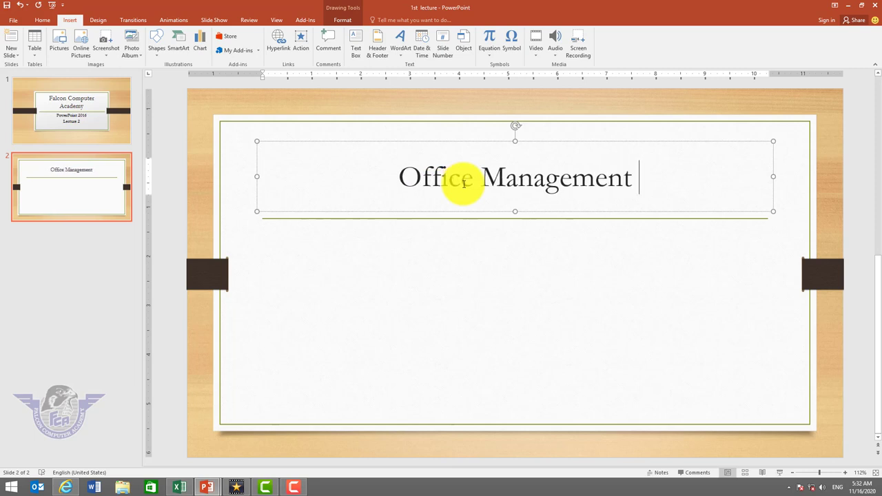
{"action": "left_click", "coordinate": [30, 175]}
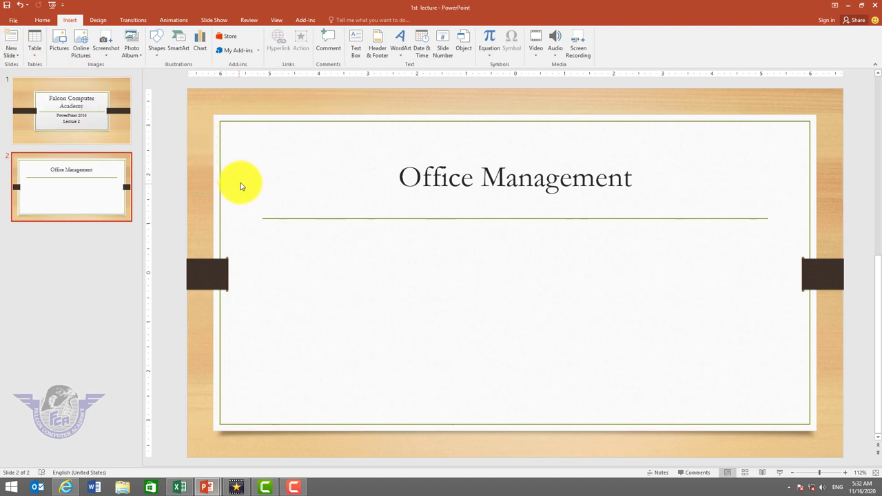
- Apply the purple Ion Boardroom theme to both slides, then go to File > New
{"action": "left_click", "coordinate": [104, 20]}
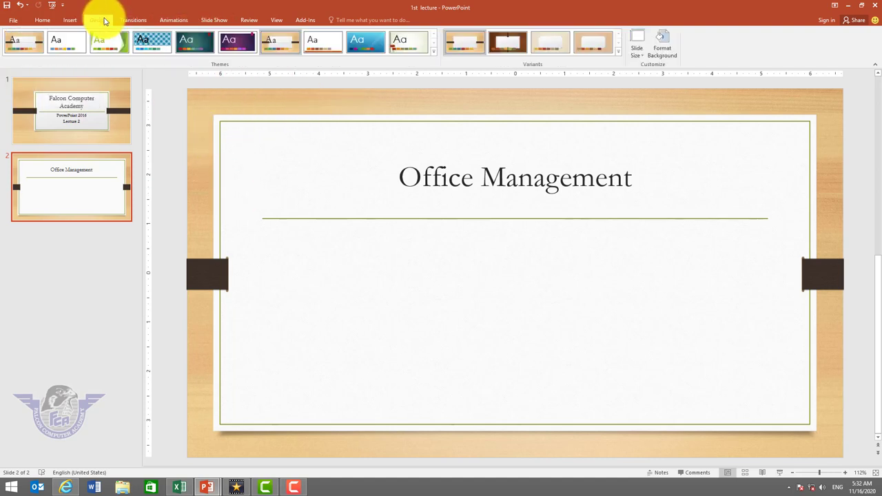
{"action": "left_click", "coordinate": [204, 43]}
{"action": "left_click", "coordinate": [245, 48]}
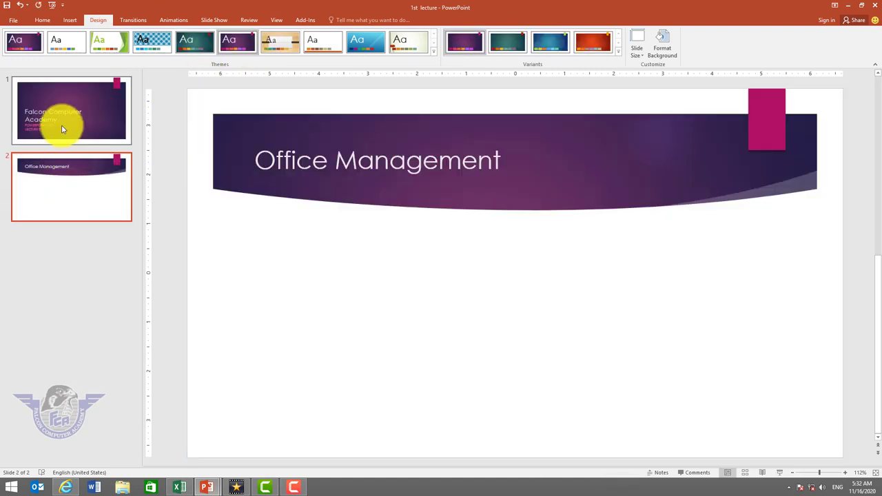
{"action": "left_click", "coordinate": [64, 135]}
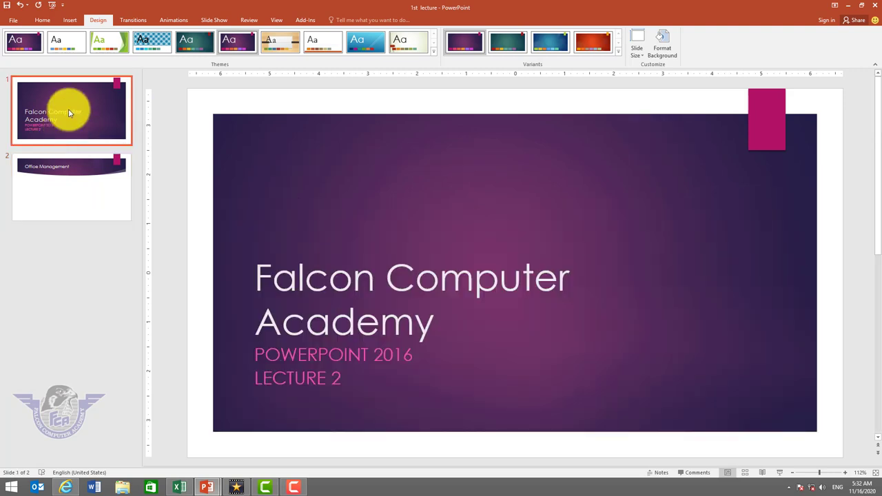
{"action": "left_click", "coordinate": [13, 20]}
{"action": "left_click", "coordinate": [21, 65]}
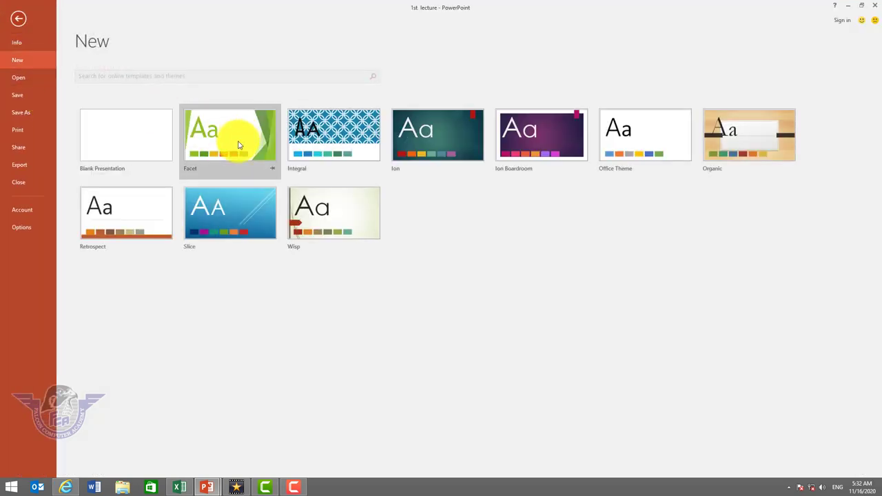
- Create a blank presentation and add a second slide with the Comparison layout
{"action": "key", "text": "Escape"}
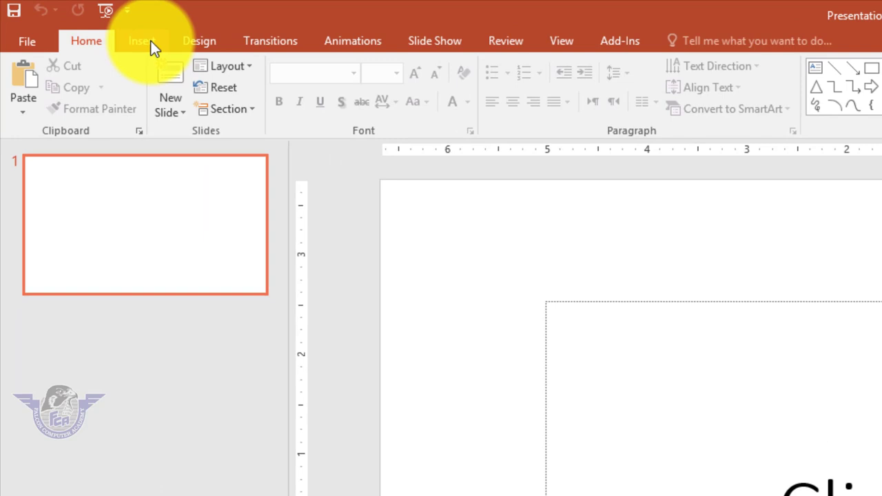
{"action": "left_click", "coordinate": [73, 19]}
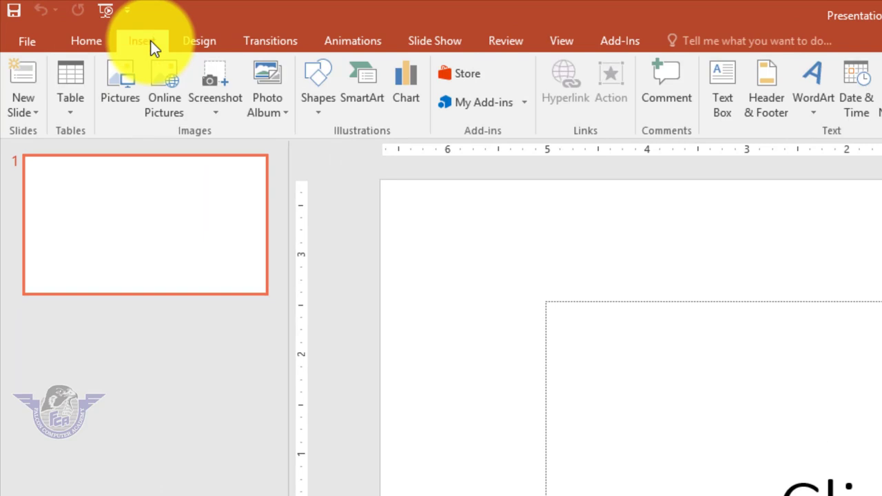
{"action": "left_click", "coordinate": [34, 112]}
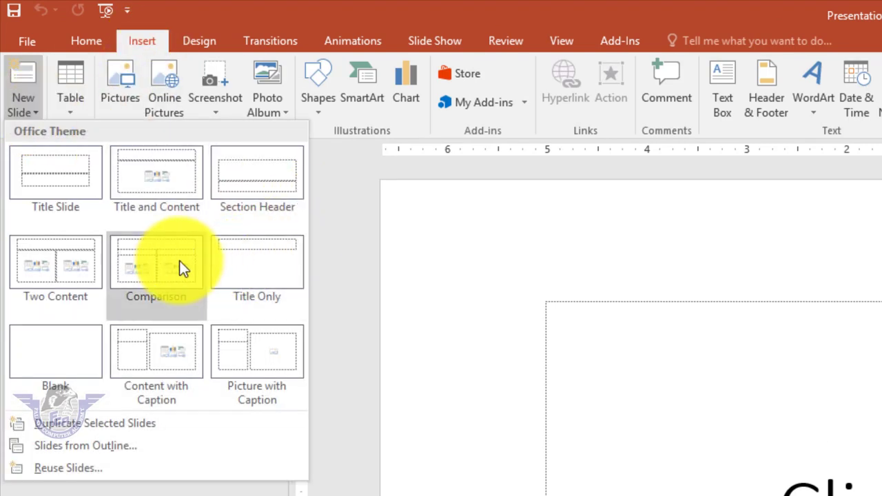
{"action": "key", "text": "Escape"}
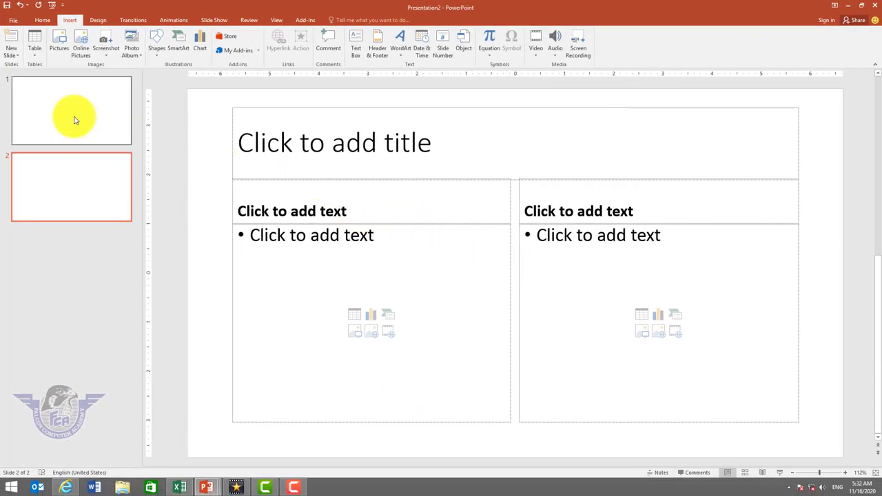
{"action": "left_click", "coordinate": [12, 54]}
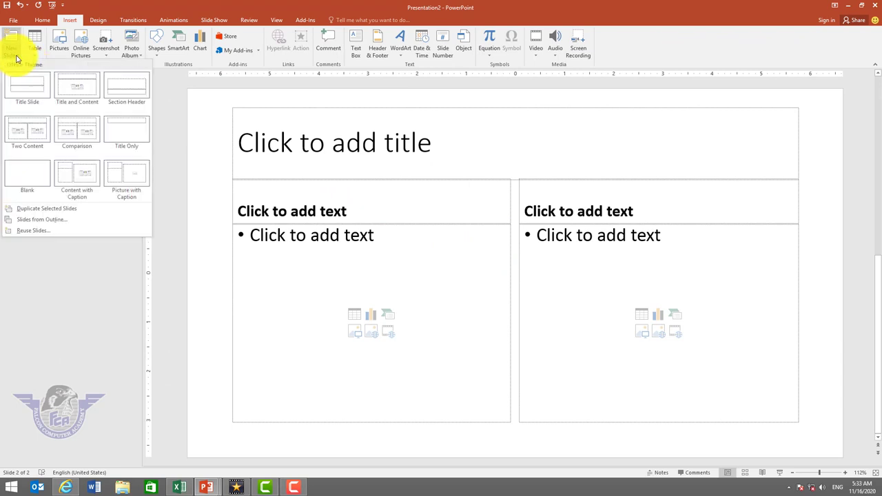
- Add a Blank-layout third slide, then insert a 10x8 table and delete it
{"action": "left_click", "coordinate": [34, 181]}
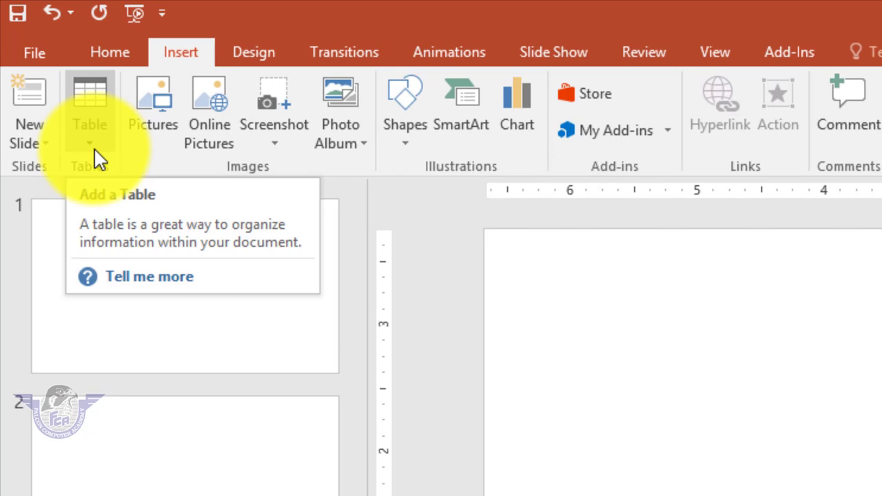
{"action": "left_click", "coordinate": [93, 145]}
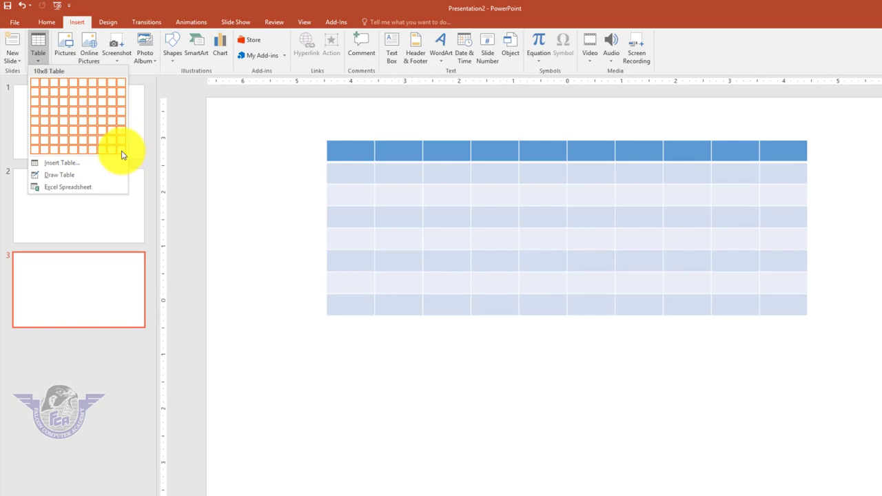
{"action": "left_click", "coordinate": [121, 155]}
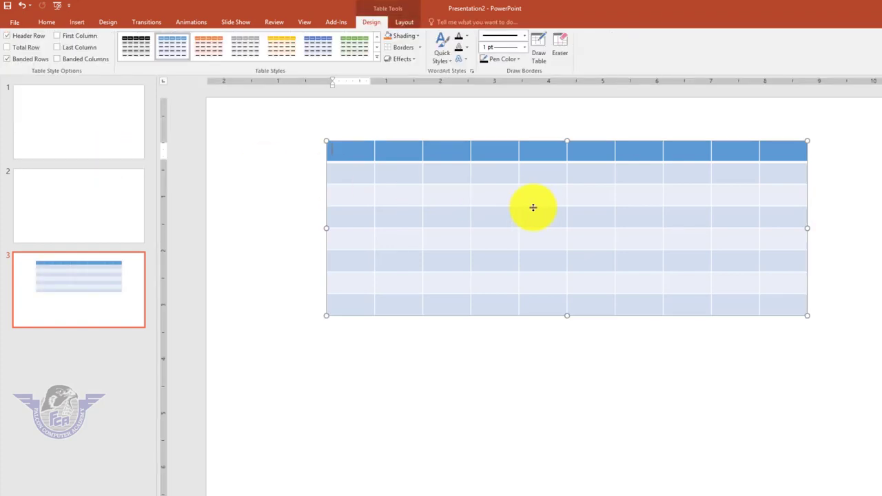
{"action": "left_click", "coordinate": [328, 174]}
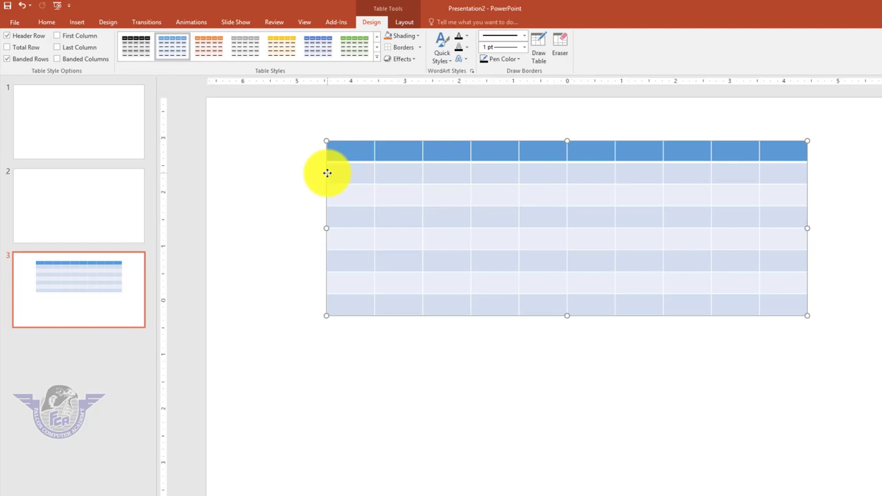
{"action": "key", "text": "Delete"}
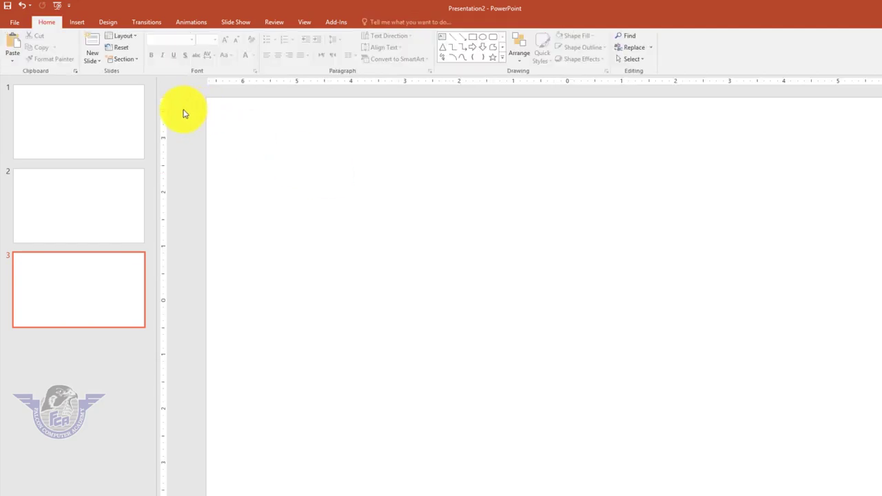
- Insert an 8-column, 12-row table on slide 3 via Insert Table, then delete it
{"action": "left_click", "coordinate": [77, 23]}
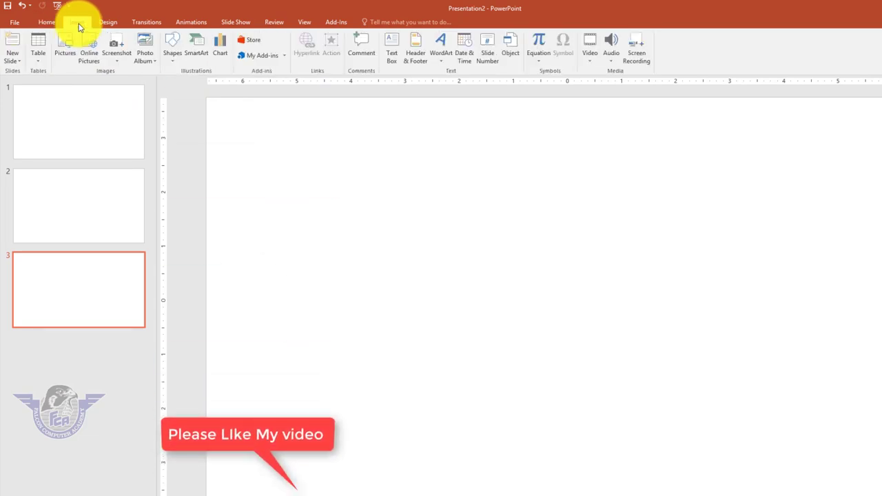
{"action": "left_click", "coordinate": [40, 62]}
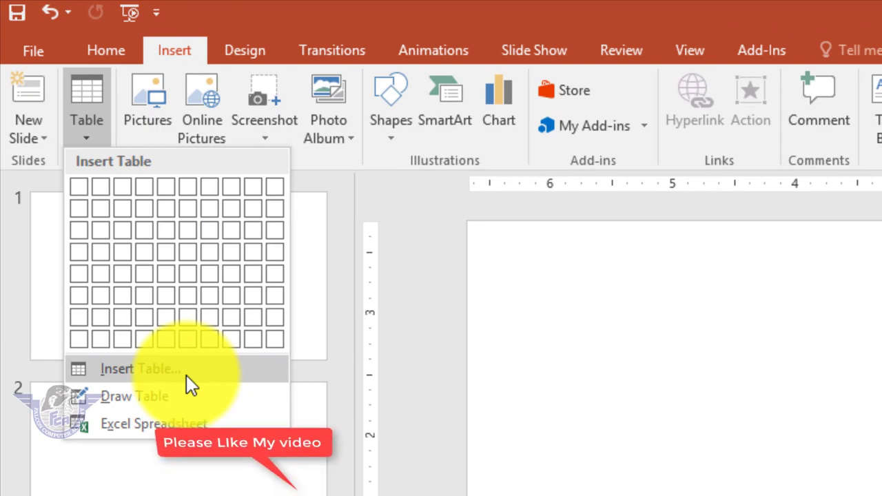
{"action": "left_click", "coordinate": [186, 375]}
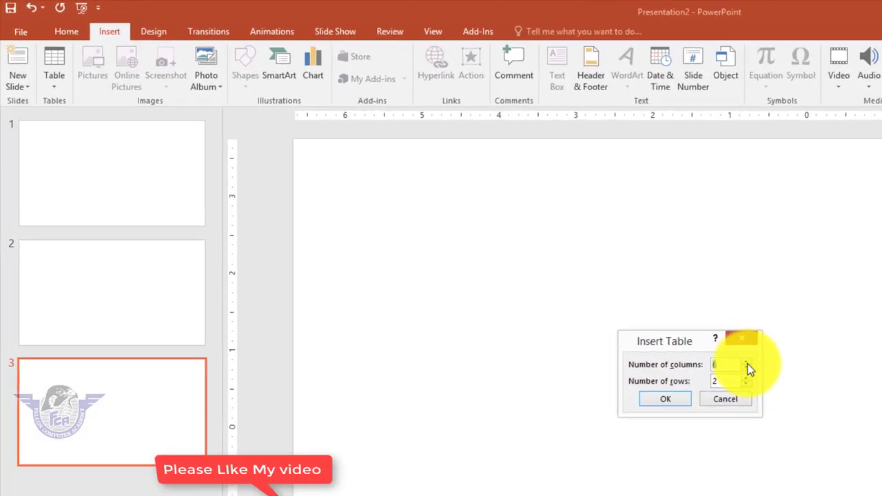
{"action": "left_click", "coordinate": [770, 374]}
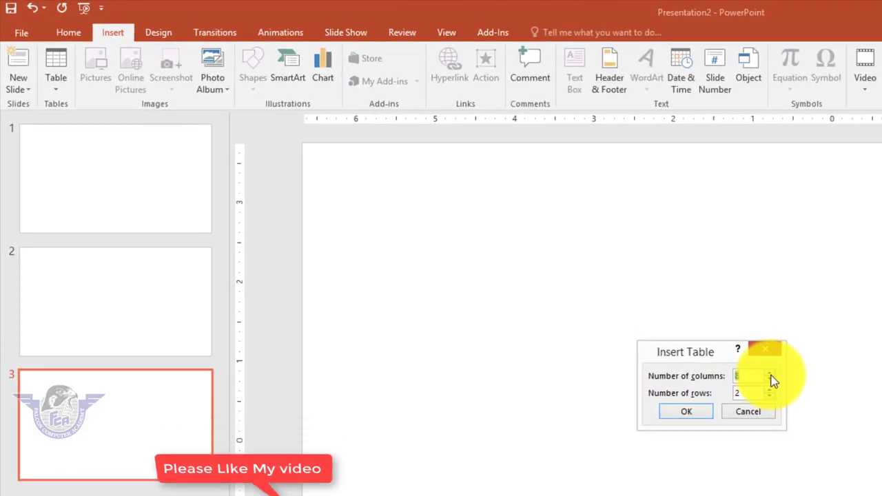
{"action": "left_click", "coordinate": [769, 391]}
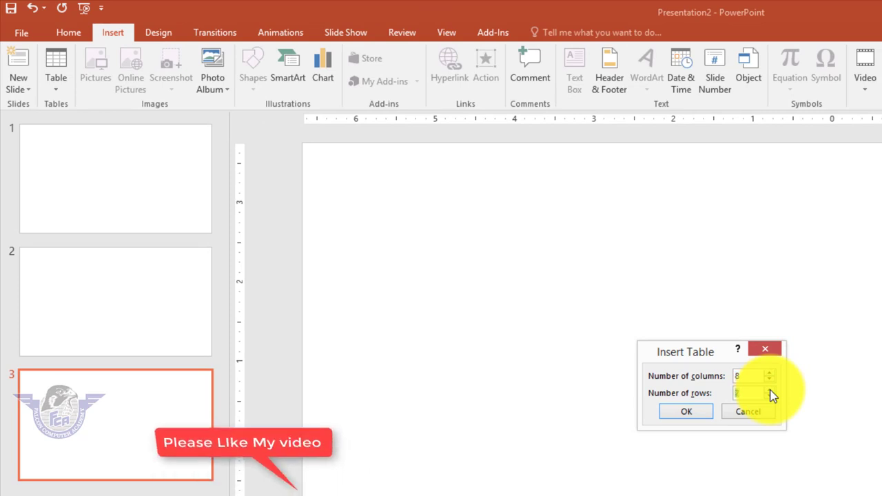
{"action": "left_click", "coordinate": [769, 390]}
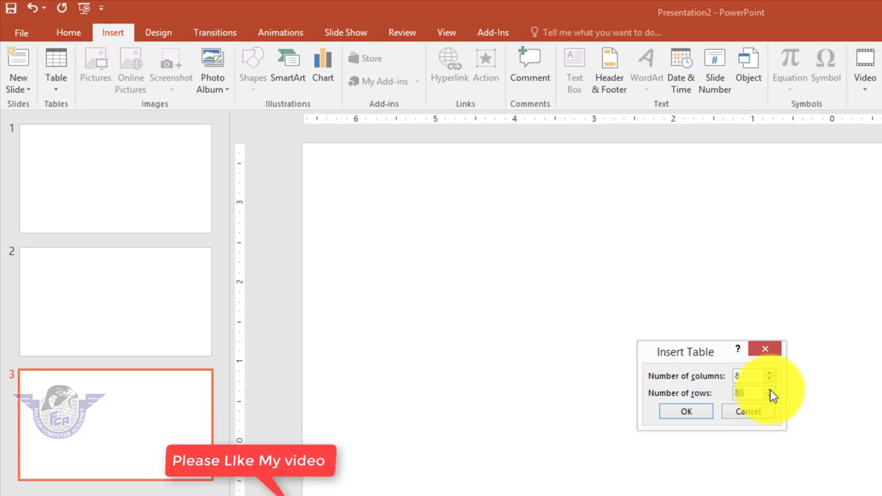
{"action": "left_click", "coordinate": [670, 410]}
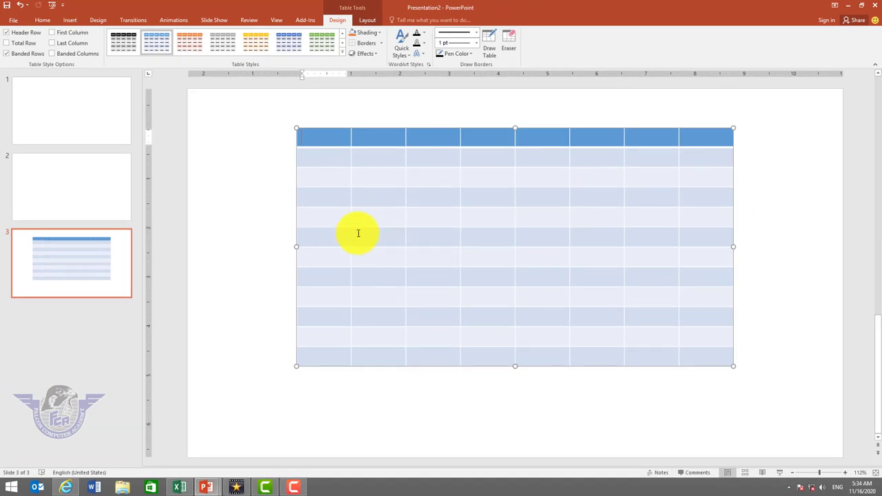
{"action": "left_click", "coordinate": [296, 181]}
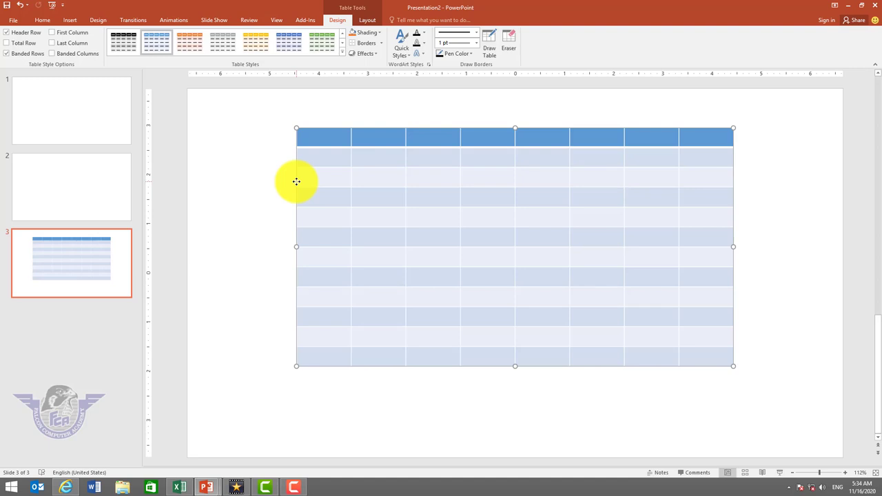
{"action": "key", "text": "Delete"}
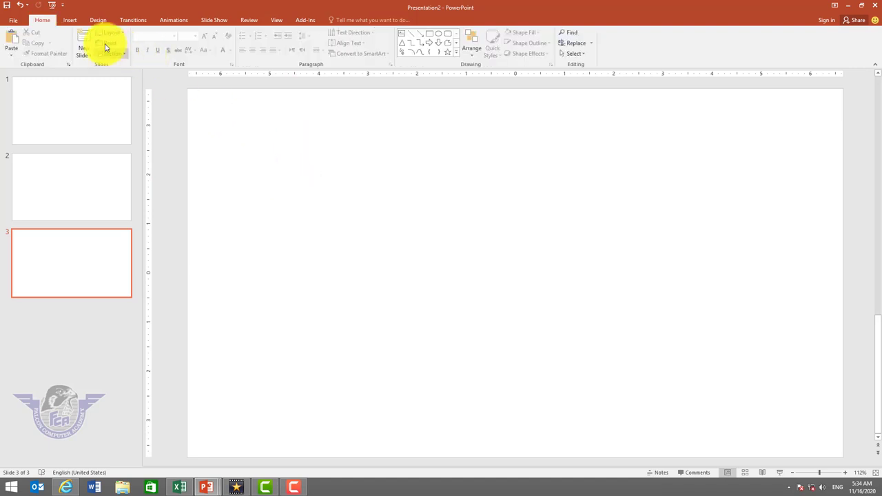
- Draw the outer border of a freehand table on slide 3 with Draw Table
{"action": "left_click", "coordinate": [69, 20]}
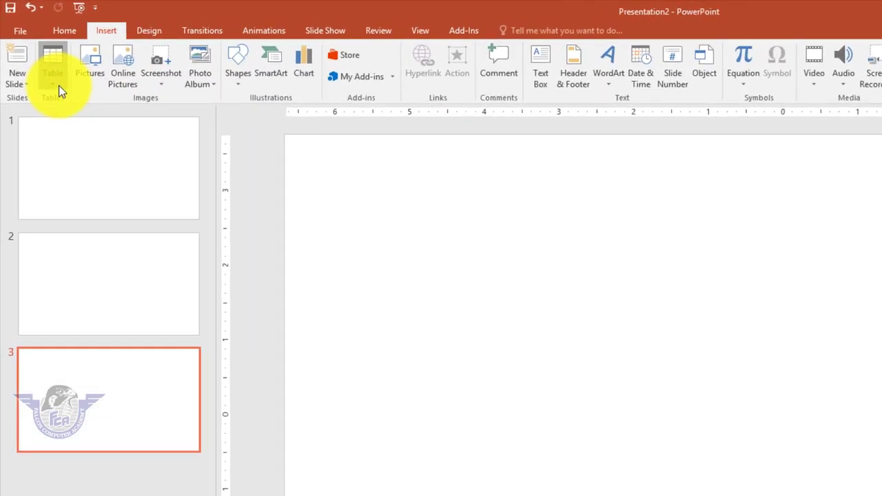
{"action": "left_click", "coordinate": [37, 56]}
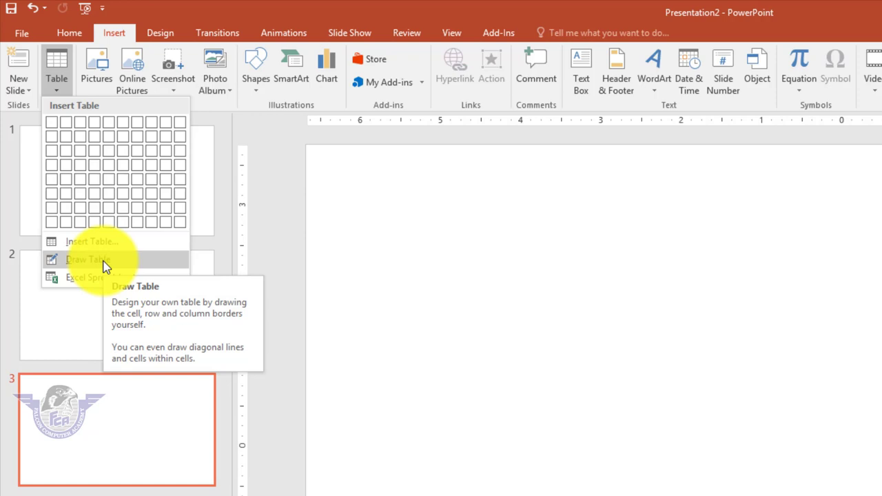
{"action": "left_click", "coordinate": [105, 267]}
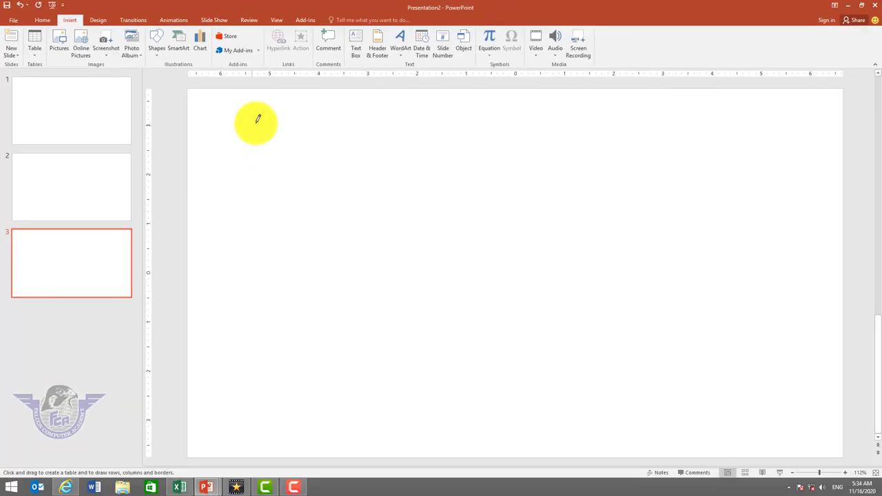
{"action": "mouse_move", "coordinate": [232, 117]}
{"action": "left_mouse_down"}
{"action": "mouse_move", "coordinate": [386, 230]}
{"action": "mouse_move", "coordinate": [790, 402]}
{"action": "left_mouse_up"}
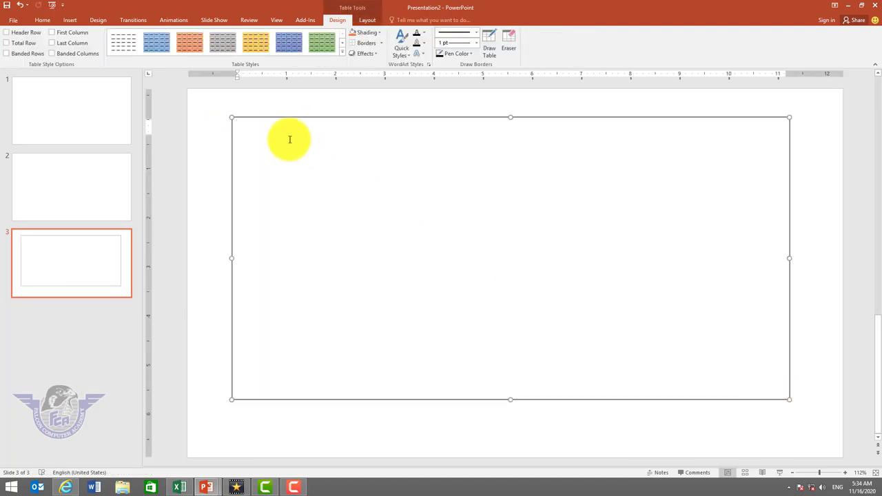
- Draw column and row lines inside the table, splitting the small top cells
{"action": "left_click", "coordinate": [69, 20]}
{"action": "left_click", "coordinate": [33, 58]}
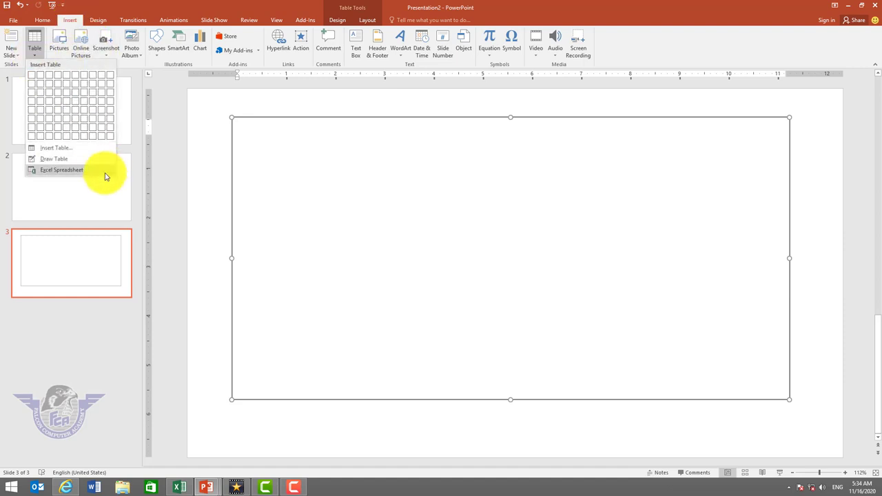
{"action": "left_click", "coordinate": [73, 159]}
{"action": "left_click_drag", "start_coordinate": [278, 125], "coordinate": [276, 323]}
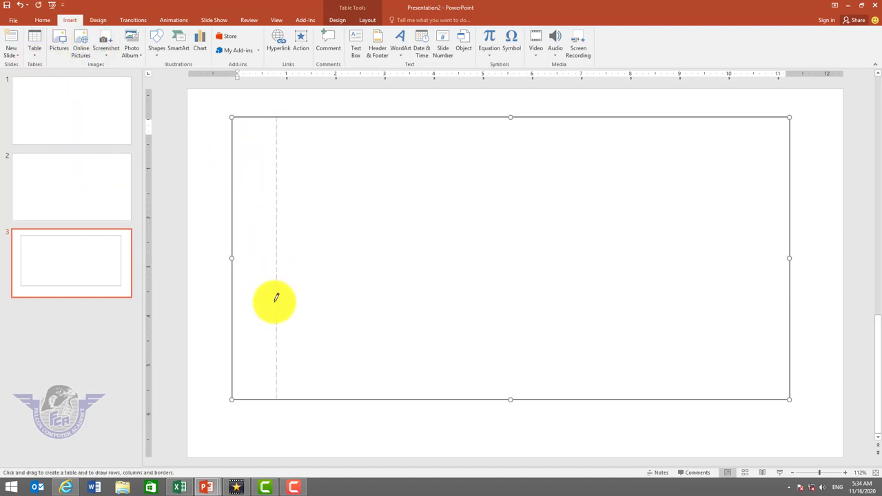
{"action": "left_click_drag", "start_coordinate": [420, 157], "coordinate": [420, 297]}
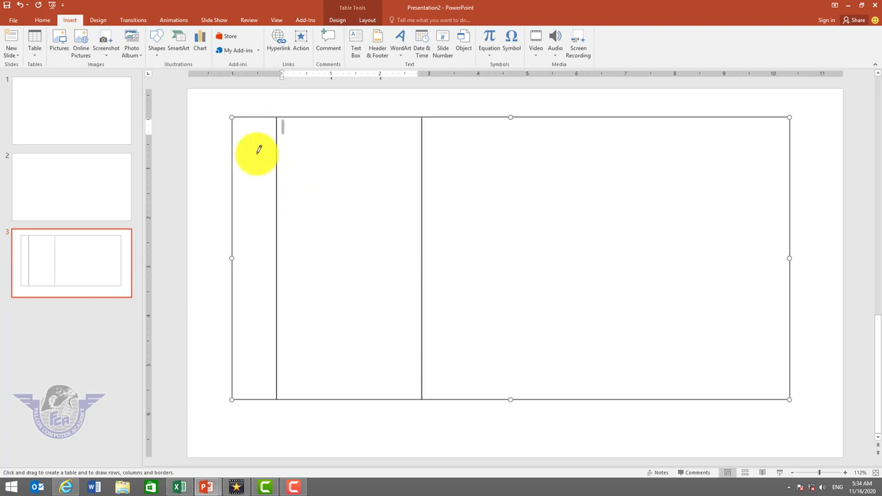
{"action": "left_click_drag", "start_coordinate": [237, 150], "coordinate": [759, 150]}
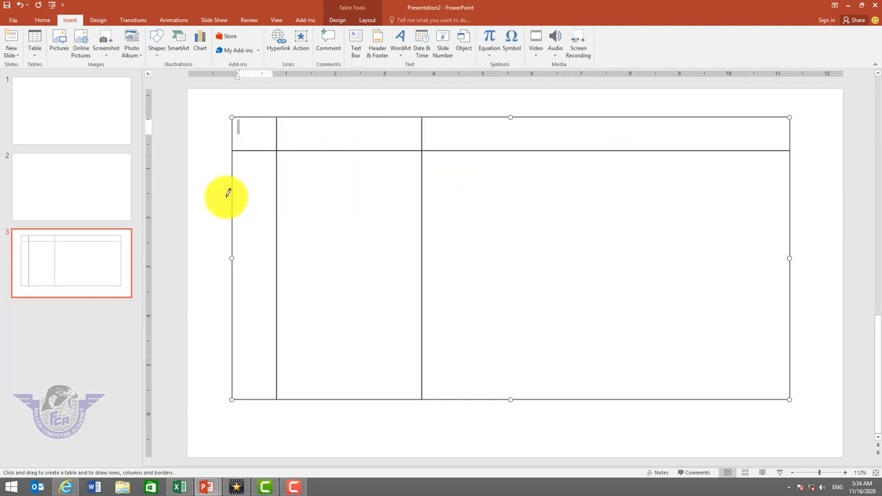
{"action": "left_click_drag", "start_coordinate": [234, 196], "coordinate": [551, 181]}
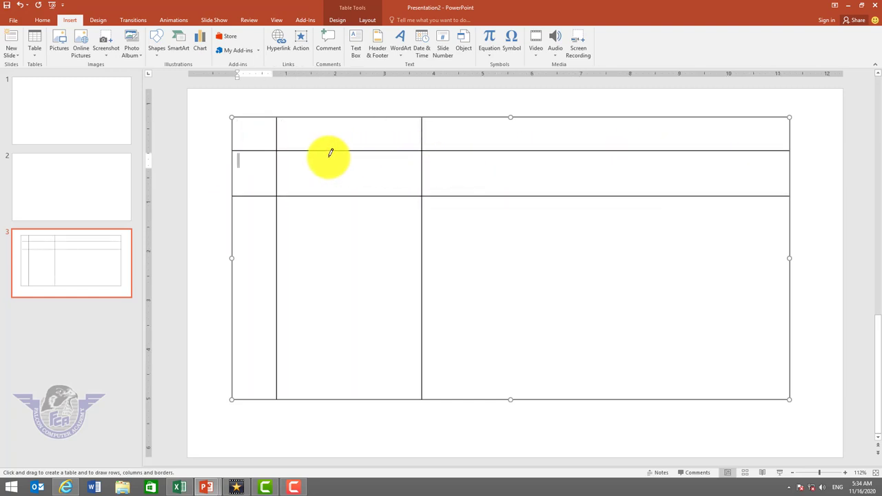
{"action": "left_click_drag", "start_coordinate": [329, 153], "coordinate": [329, 194]}
{"action": "mouse_move", "coordinate": [282, 174]}
{"action": "left_mouse_down"}
{"action": "mouse_move", "coordinate": [413, 173]}
{"action": "mouse_move", "coordinate": [365, 195]}
{"action": "left_mouse_up"}
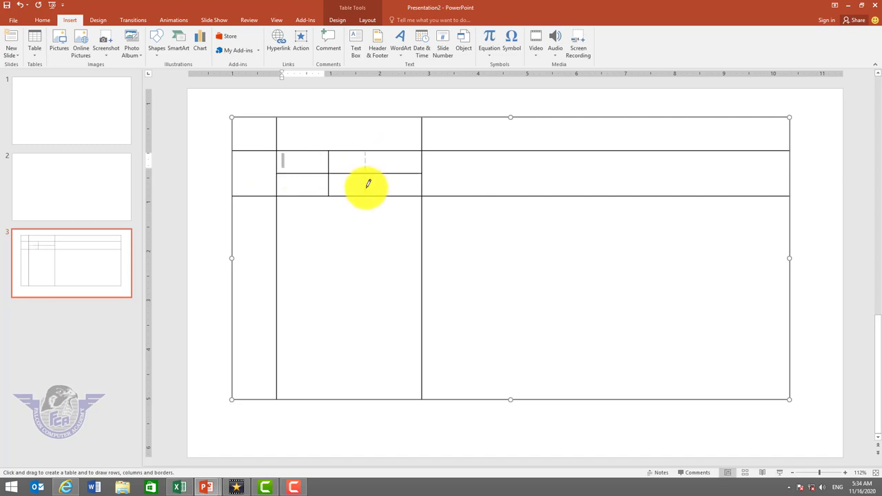
{"action": "mouse_move", "coordinate": [302, 152]}
{"action": "left_mouse_down"}
{"action": "mouse_move", "coordinate": [303, 194]}
{"action": "mouse_move", "coordinate": [417, 182]}
{"action": "left_mouse_up"}
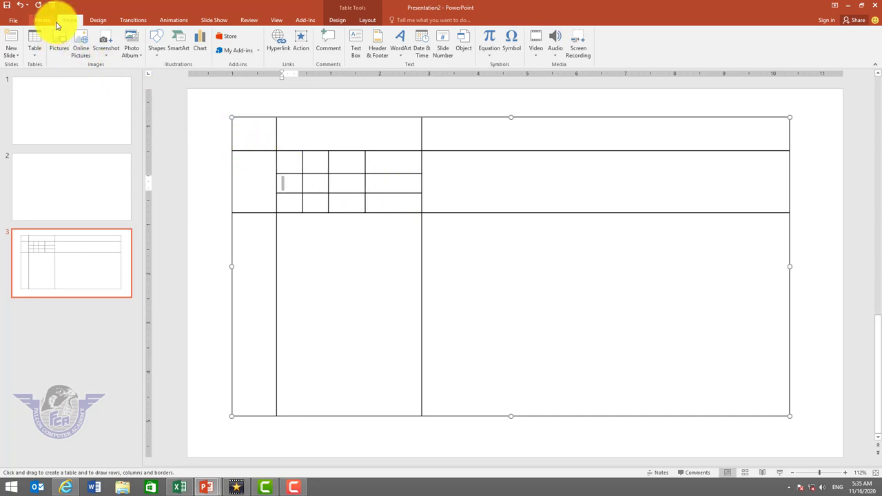
- Add a fourth slide with the Blank layout
{"action": "left_click", "coordinate": [36, 54]}
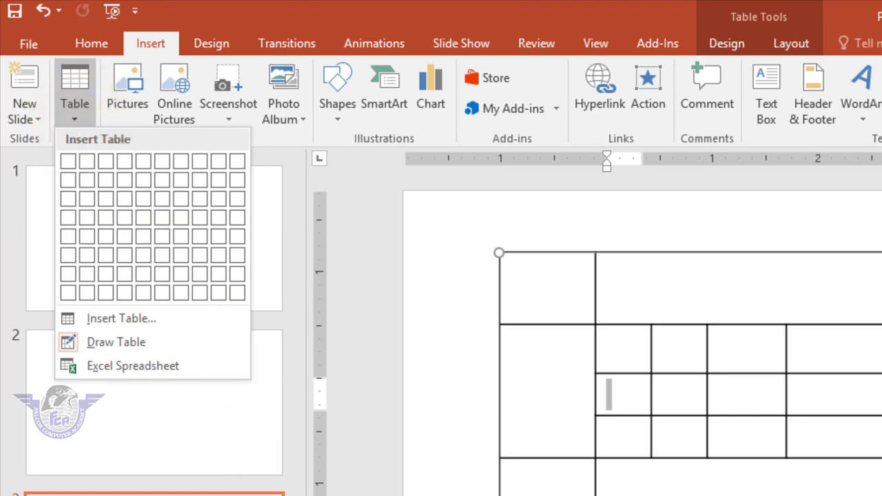
{"action": "key", "text": "Escape"}
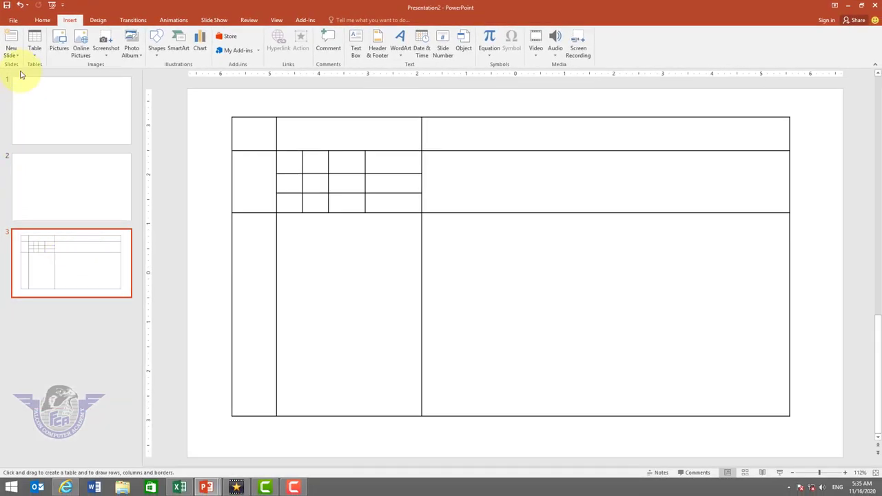
{"action": "left_click", "coordinate": [12, 55]}
{"action": "left_click", "coordinate": [36, 180]}
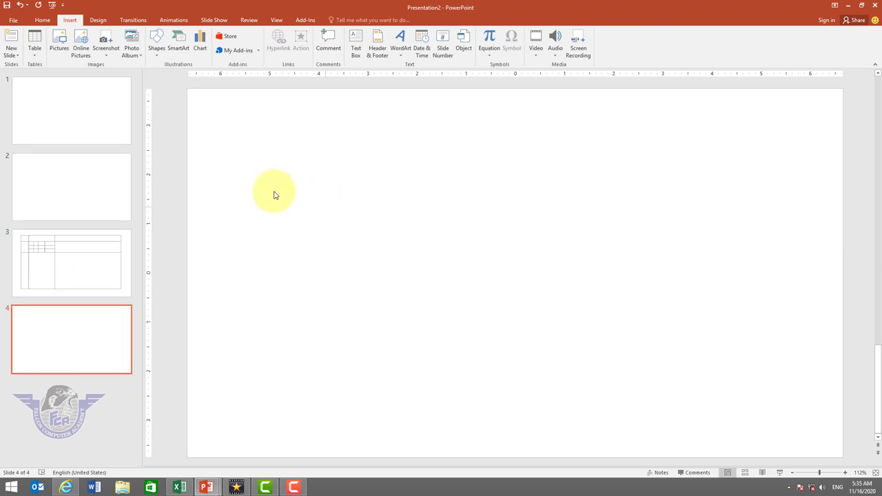
{"action": "left_click", "coordinate": [40, 59]}
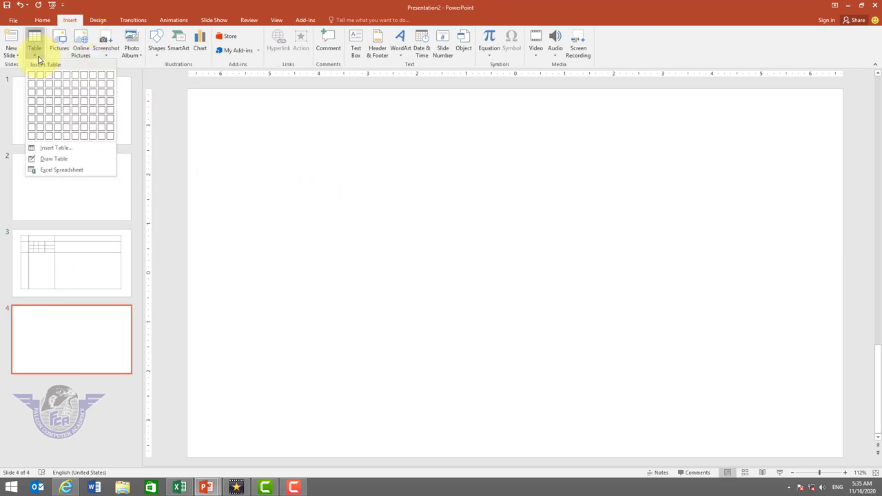
{"action": "left_click", "coordinate": [83, 170]}
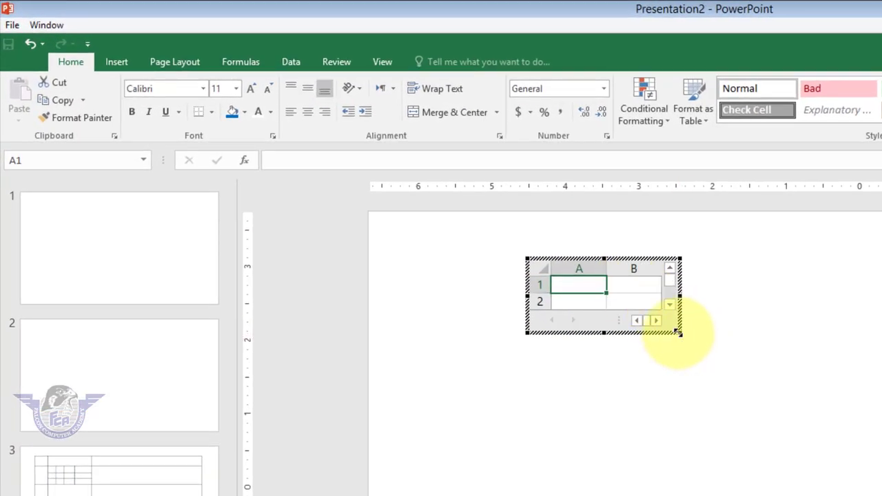
{"action": "left_click", "coordinate": [679, 338]}
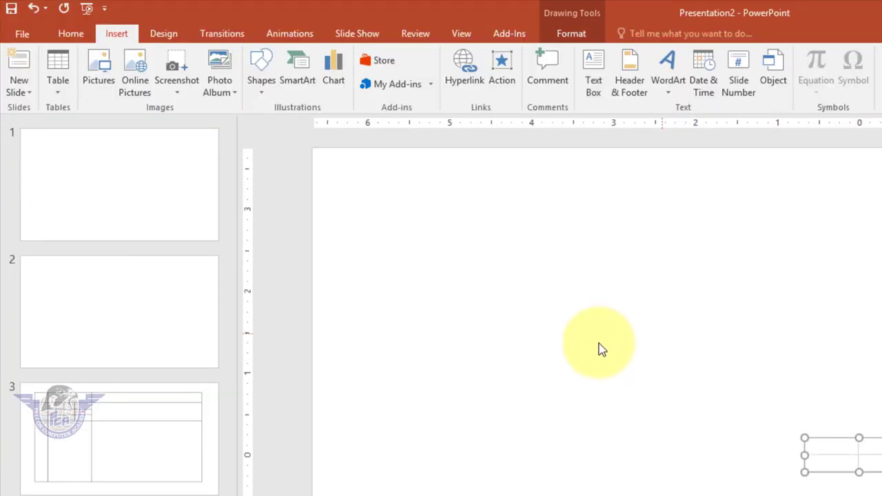
{"action": "double_click", "coordinate": [817, 449]}
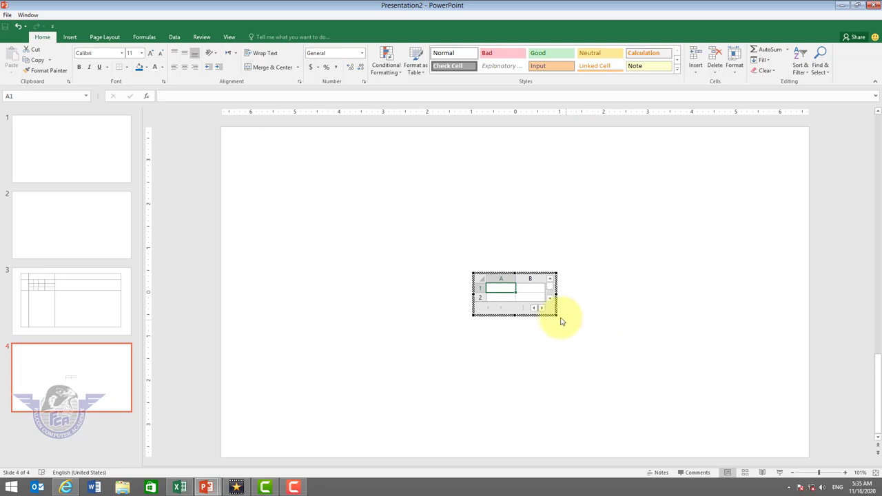
{"action": "left_click_drag", "start_coordinate": [555, 315], "coordinate": [770, 421]}
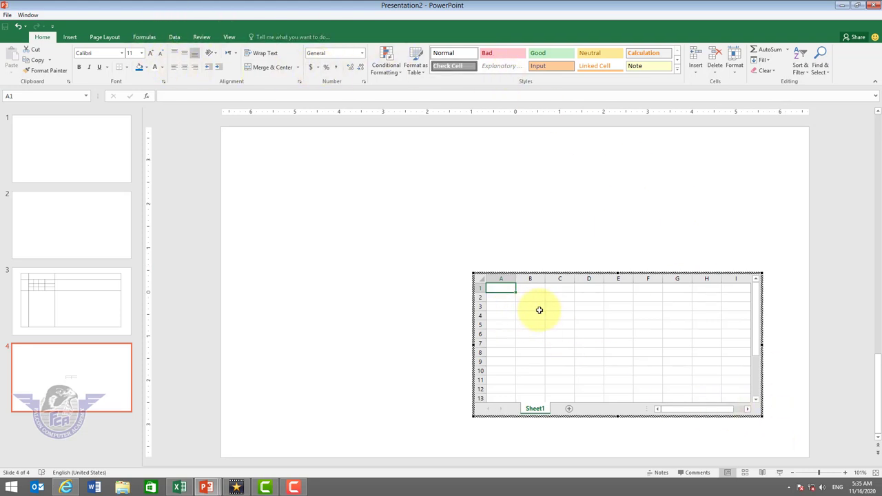
{"action": "left_click", "coordinate": [354, 205]}
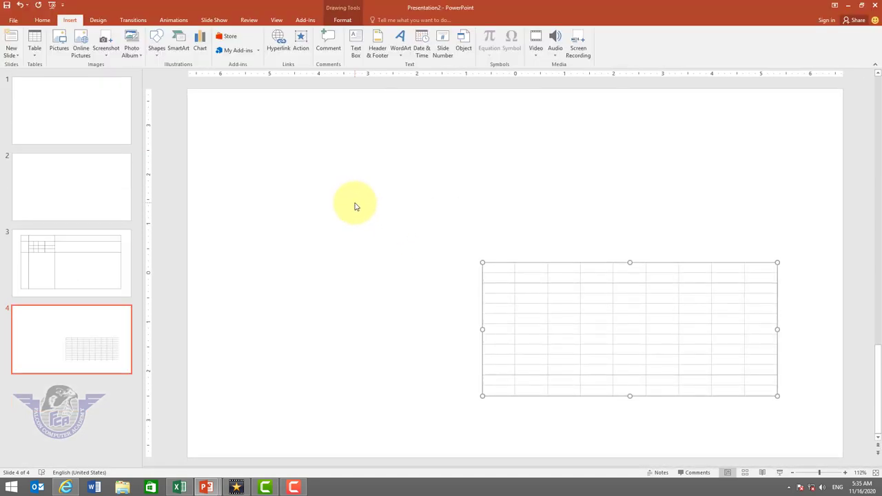
{"action": "double_click", "coordinate": [602, 336]}
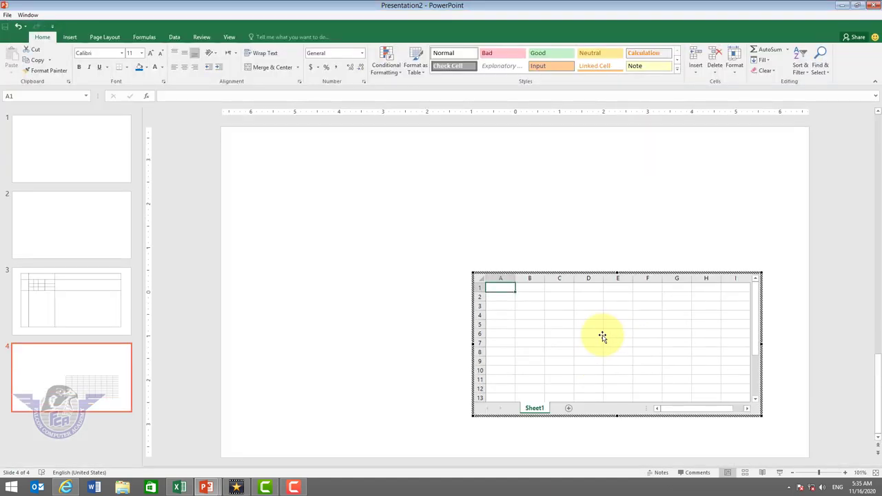
{"action": "left_click", "coordinate": [405, 269]}
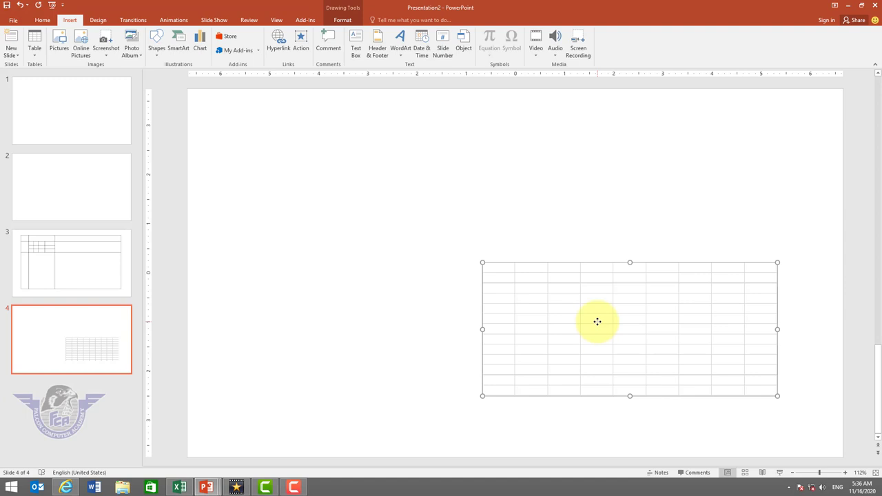
{"action": "key", "text": "Delete"}
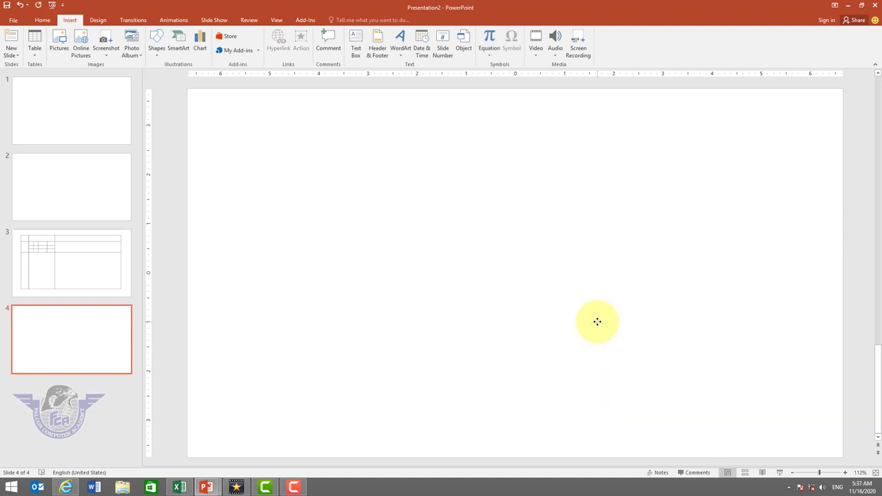
- Insert a 6x6 table on slide 4 and browse the Table Tools Layout and Design tabs
{"action": "left_click", "coordinate": [38, 55]}
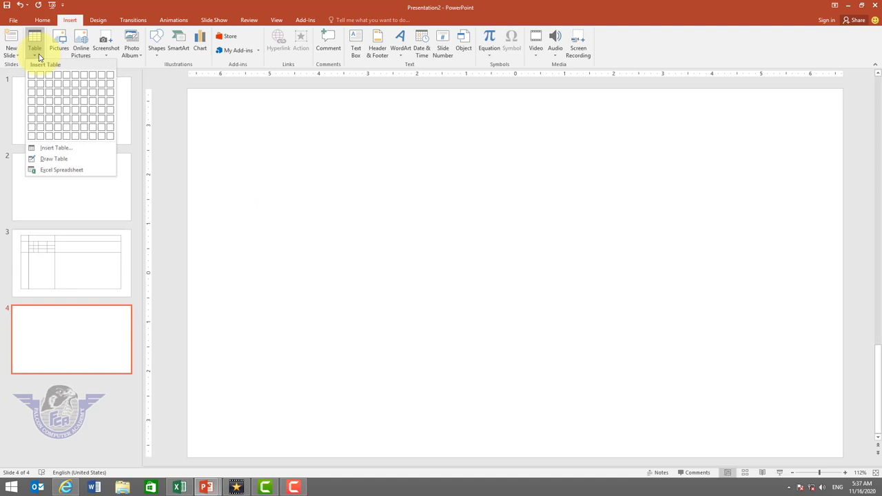
{"action": "left_click", "coordinate": [80, 122]}
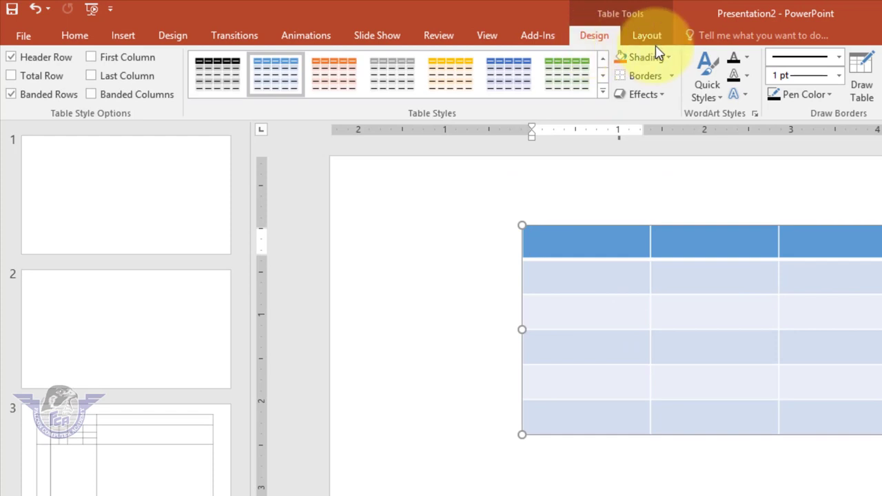
{"action": "left_click", "coordinate": [655, 42]}
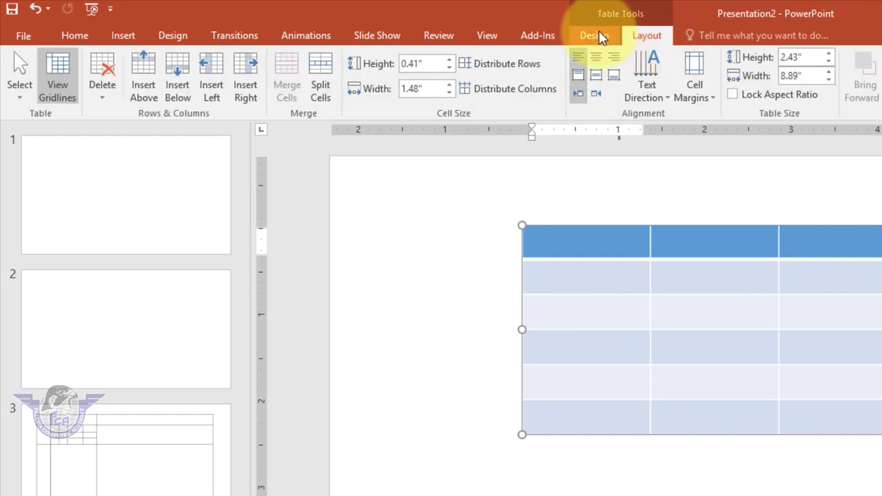
{"action": "left_click", "coordinate": [600, 40]}
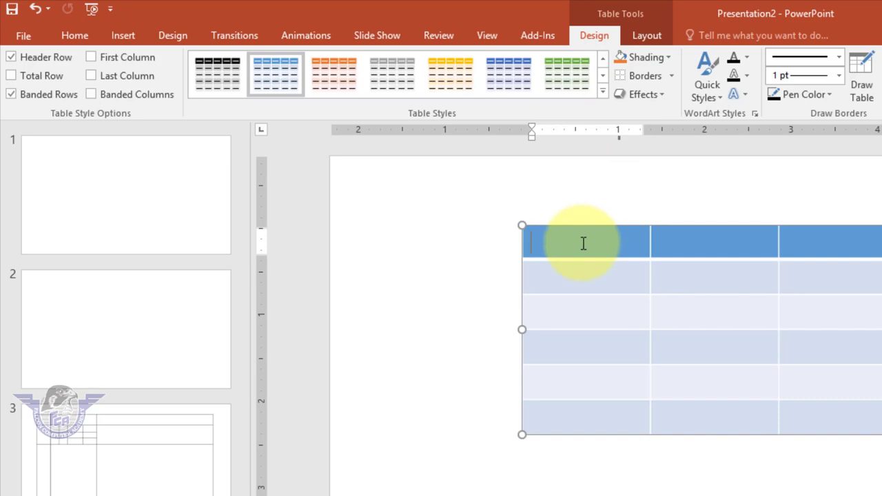
{"action": "left_click", "coordinate": [646, 37]}
{"action": "left_click", "coordinate": [605, 38]}
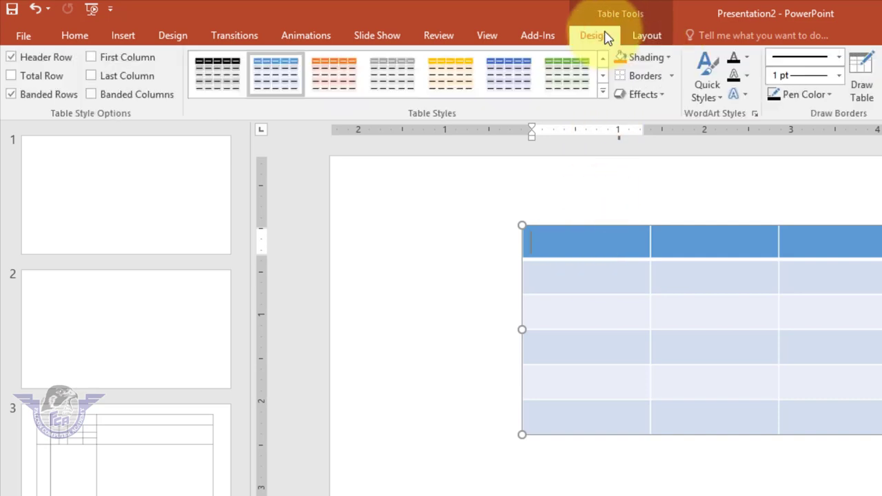
{"action": "left_click", "coordinate": [645, 472]}
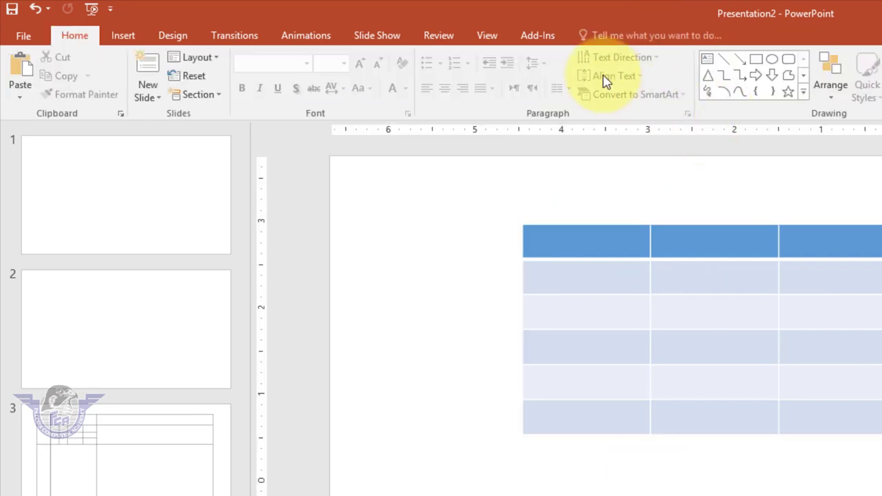
{"action": "left_click", "coordinate": [604, 253]}
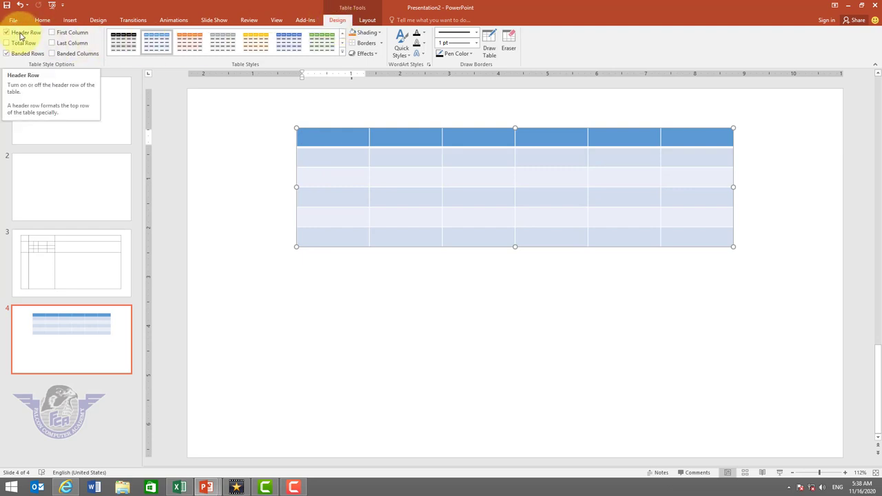
- Try Header Row and Total Row, then turn off Banded Rows, keeping the header row
{"action": "left_click", "coordinate": [337, 139]}
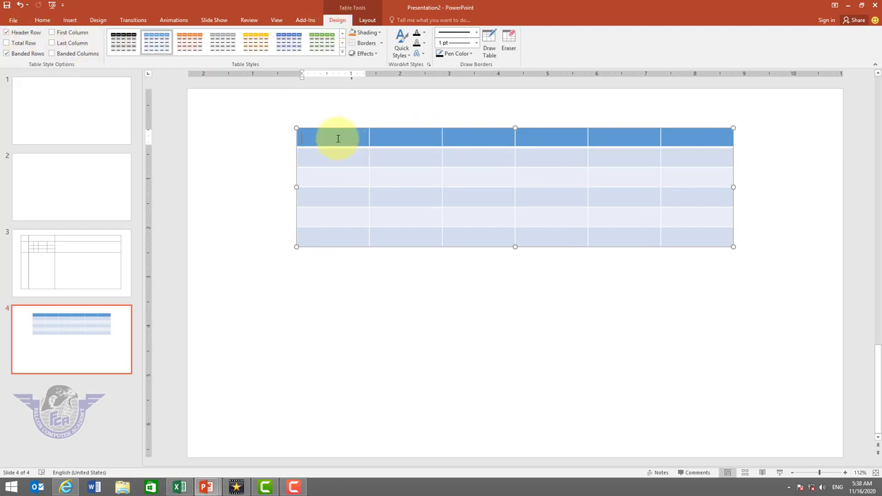
{"action": "left_click", "coordinate": [7, 34]}
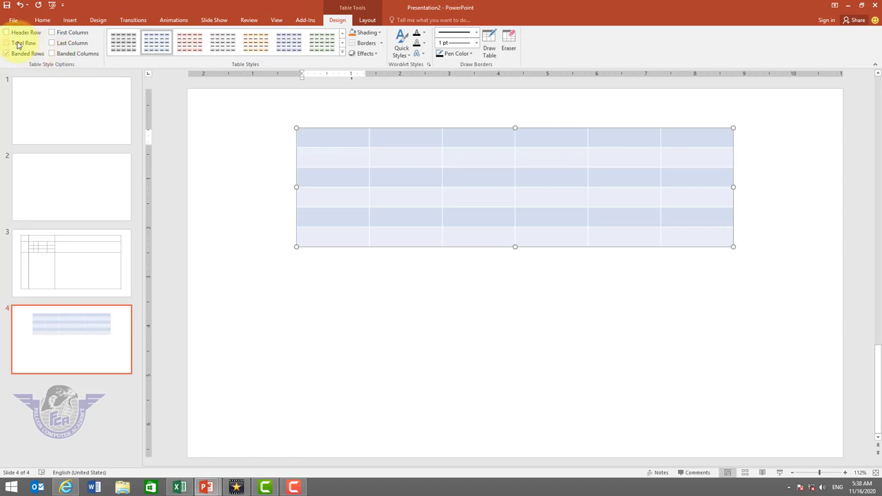
{"action": "left_click", "coordinate": [6, 32]}
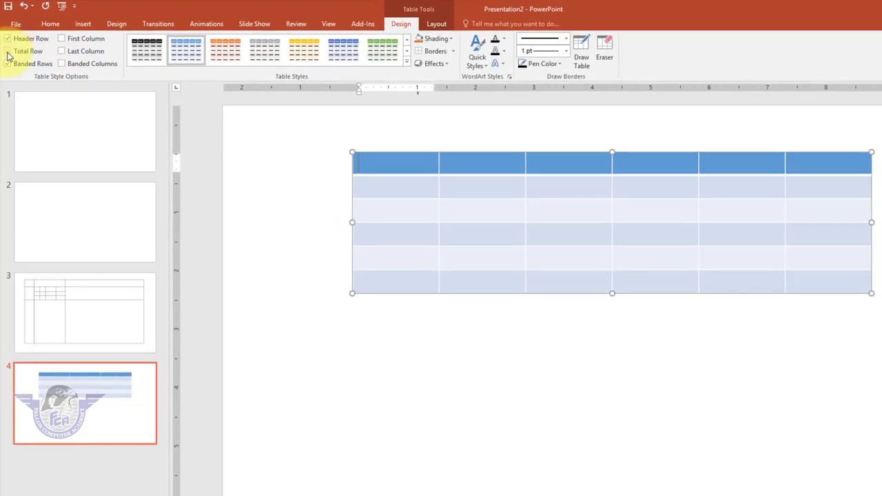
{"action": "left_click", "coordinate": [9, 52]}
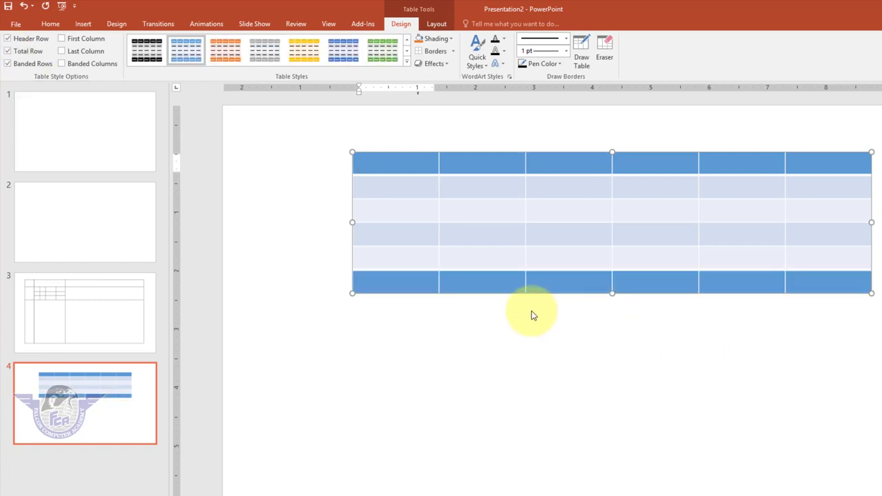
{"action": "left_click", "coordinate": [8, 52]}
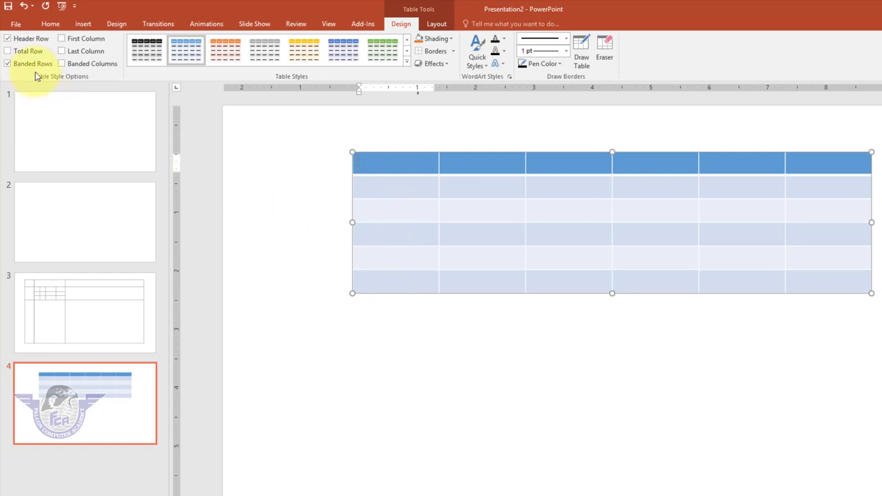
{"action": "left_click", "coordinate": [9, 64]}
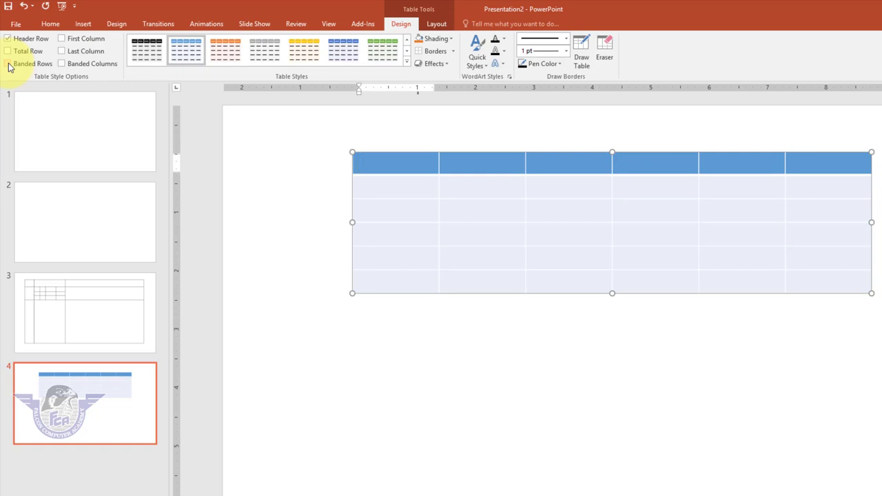
{"action": "left_click", "coordinate": [9, 64]}
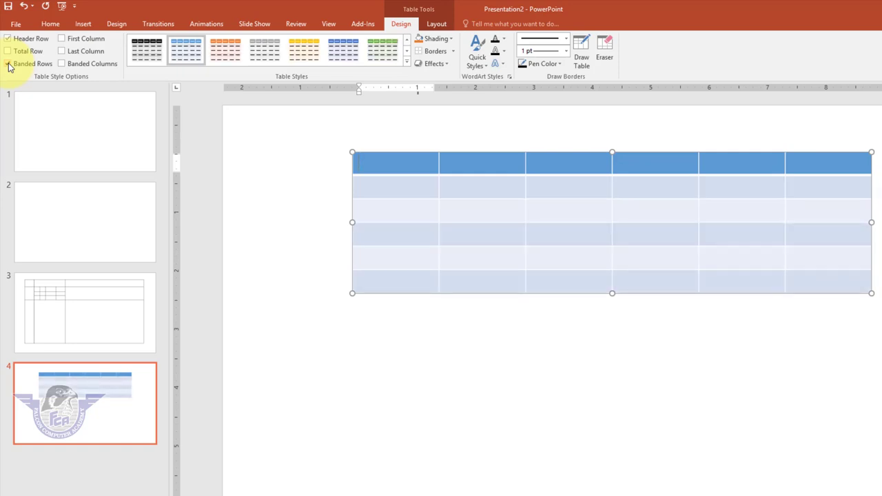
{"action": "left_click", "coordinate": [9, 64]}
- Try First Column, Last Column and Banded Columns, leaving all three unticked
{"action": "left_click", "coordinate": [62, 39]}
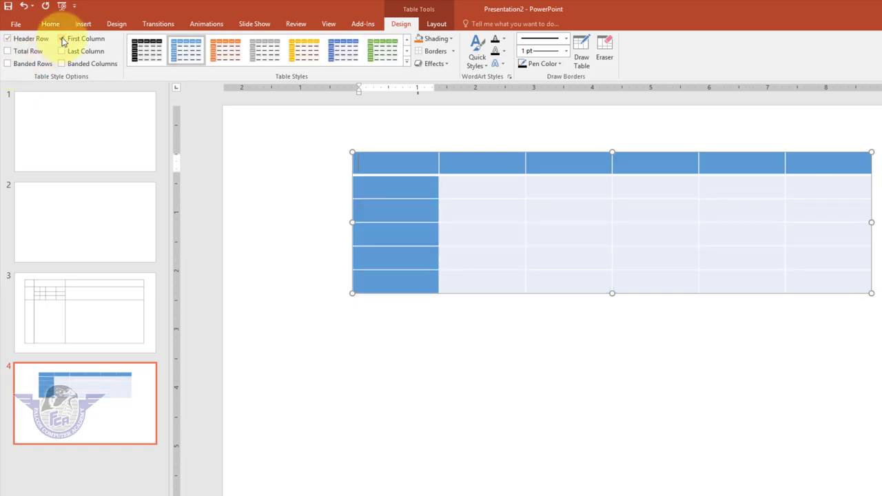
{"action": "left_click", "coordinate": [62, 39]}
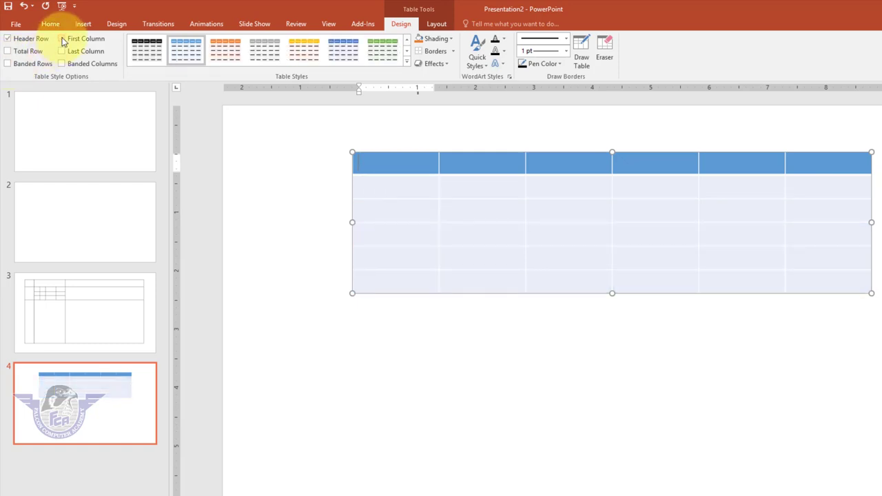
{"action": "left_click", "coordinate": [62, 40]}
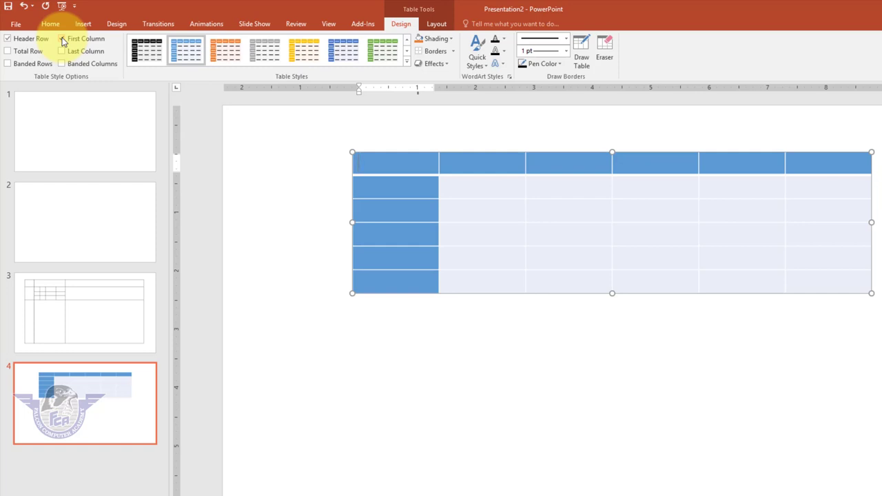
{"action": "left_click", "coordinate": [62, 39]}
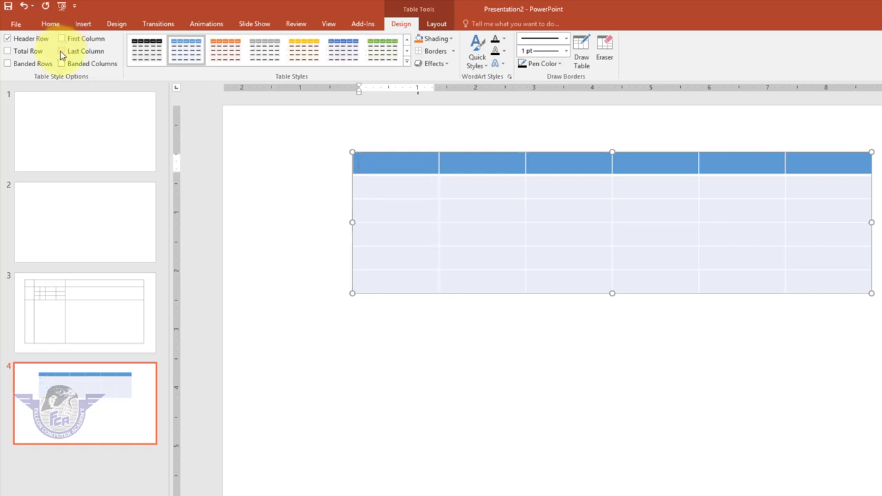
{"action": "left_click", "coordinate": [62, 52]}
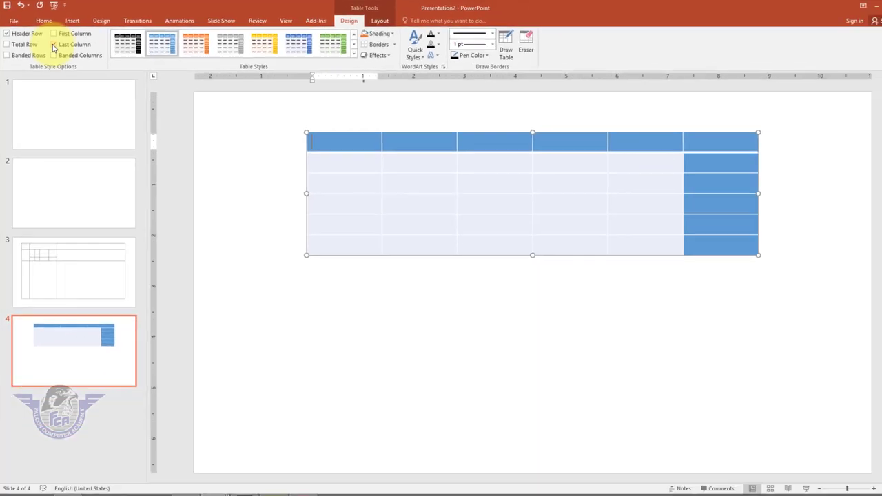
{"action": "left_click", "coordinate": [52, 44]}
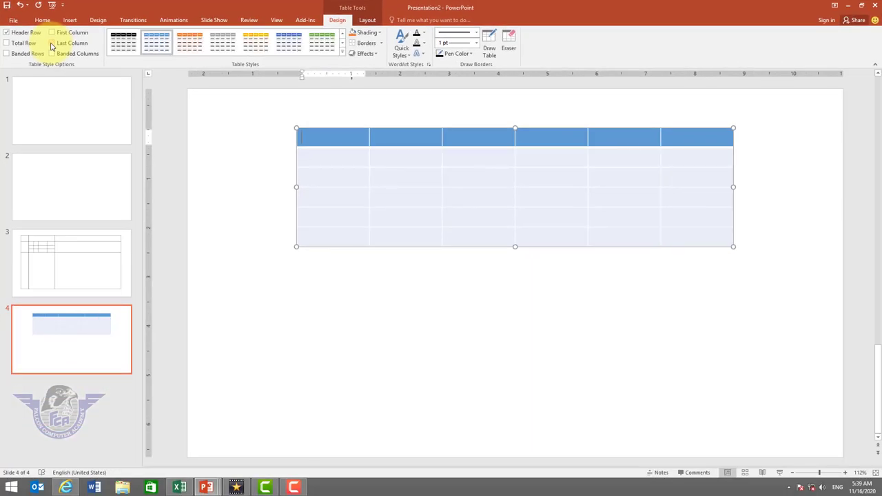
{"action": "left_click", "coordinate": [51, 54]}
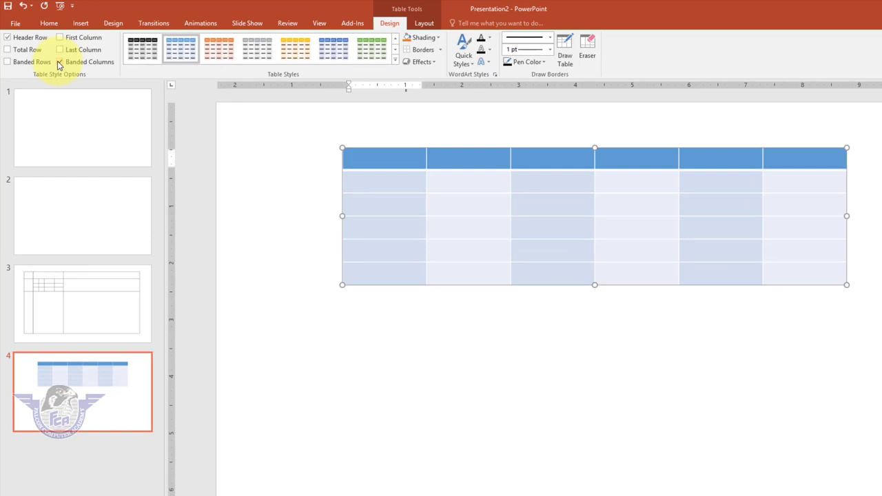
{"action": "left_click", "coordinate": [59, 62]}
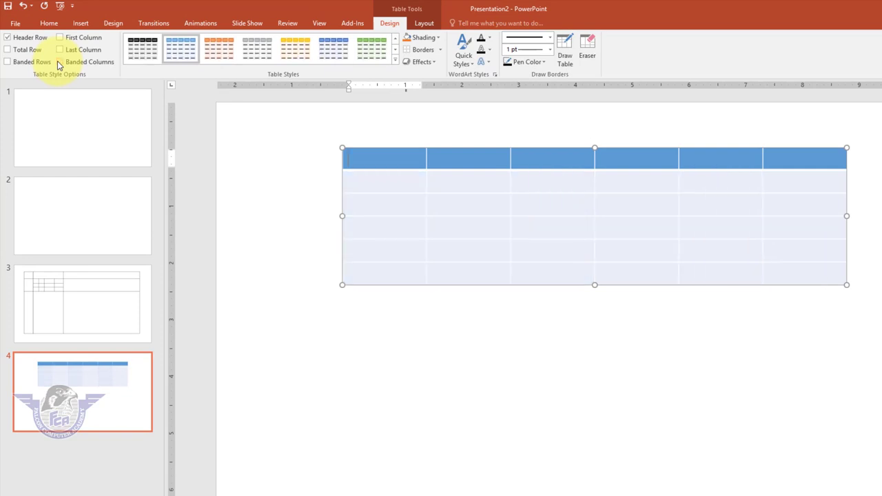
{"action": "left_click", "coordinate": [394, 60]}
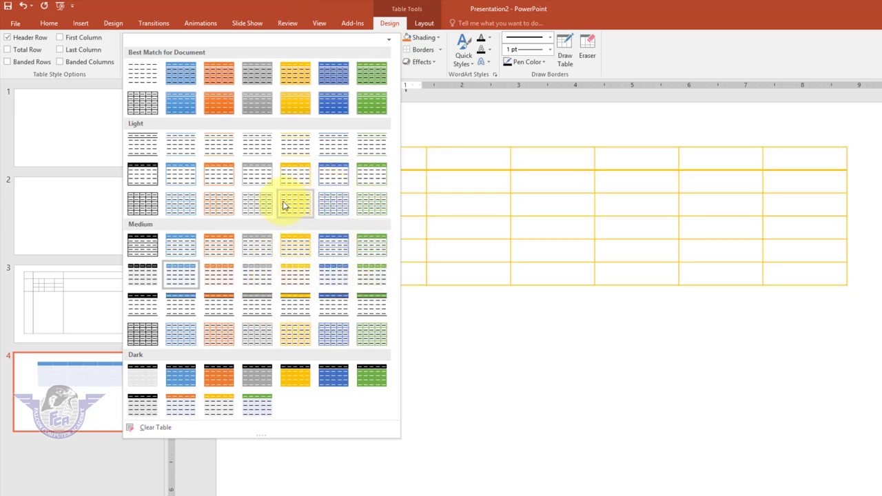
- Apply a light grey table style and select the table's header row
{"action": "left_click", "coordinate": [254, 180]}
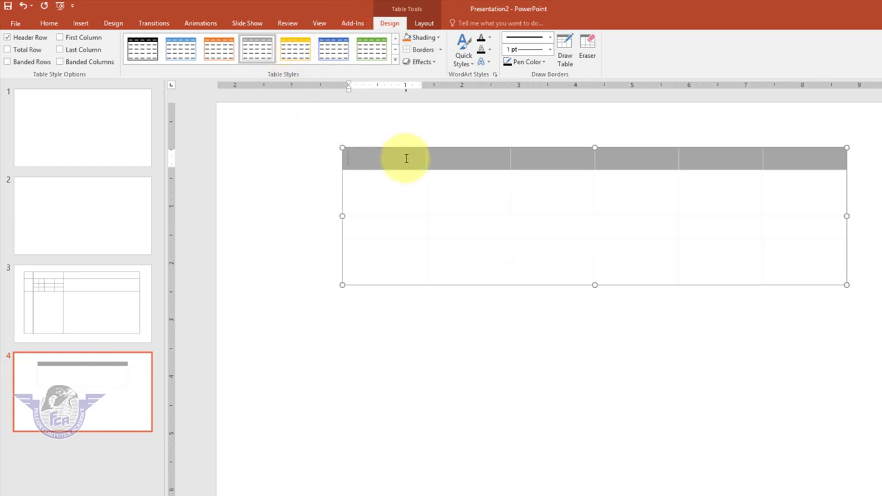
{"action": "left_click_drag", "start_coordinate": [419, 158], "coordinate": [793, 156]}
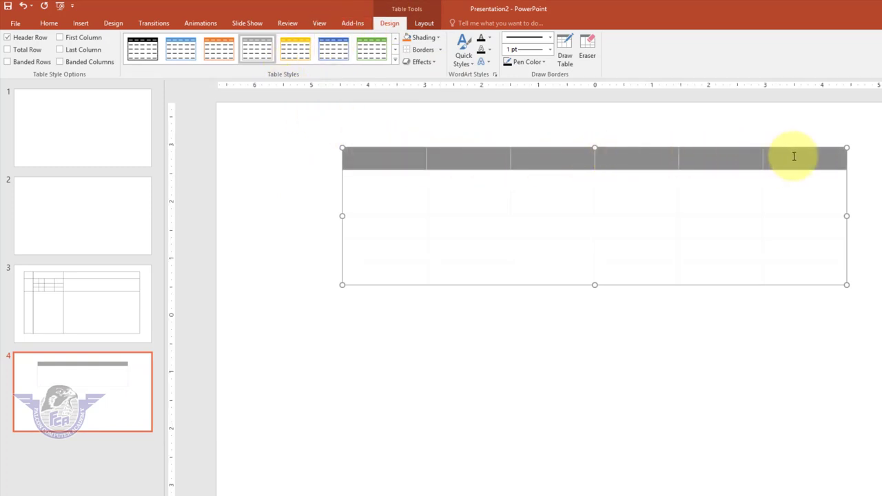
- Fill the header row orange and give all the cells below it All Borders
{"action": "left_click", "coordinate": [437, 37]}
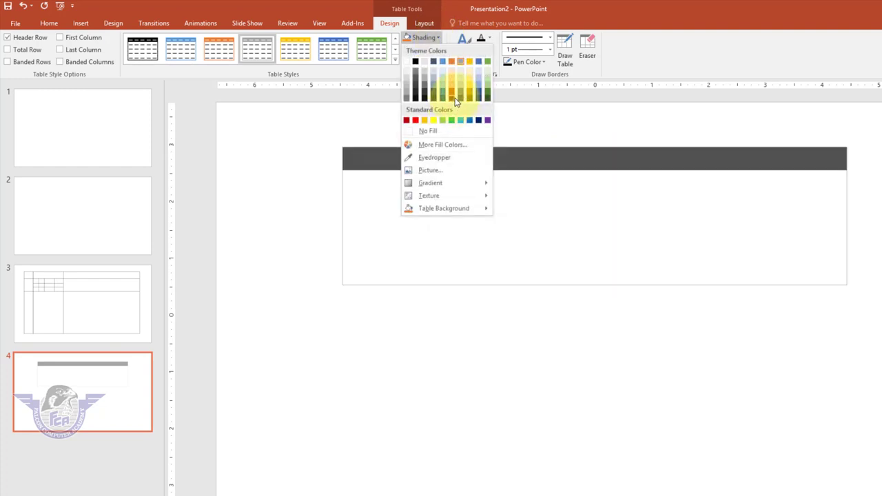
{"action": "left_click", "coordinate": [453, 96]}
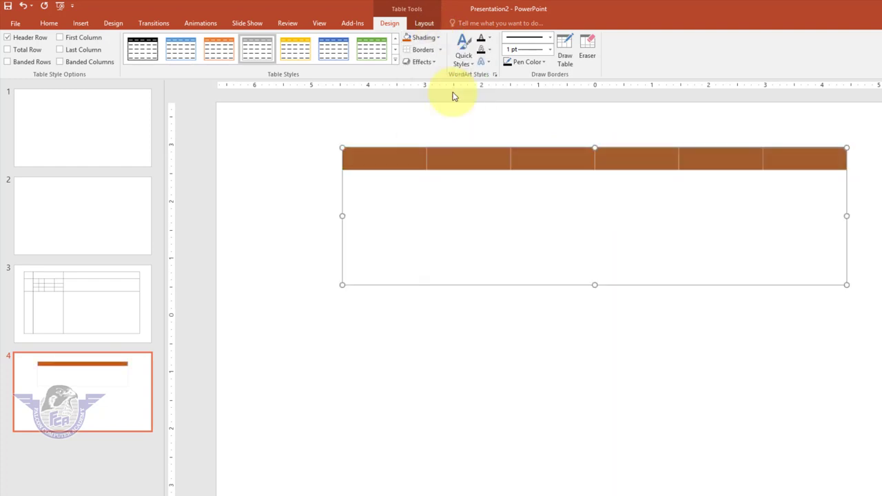
{"action": "left_click", "coordinate": [359, 159]}
{"action": "mouse_move", "coordinate": [358, 159]}
{"action": "left_mouse_down"}
{"action": "mouse_move", "coordinate": [817, 258]}
{"action": "mouse_move", "coordinate": [817, 268]}
{"action": "left_mouse_up"}
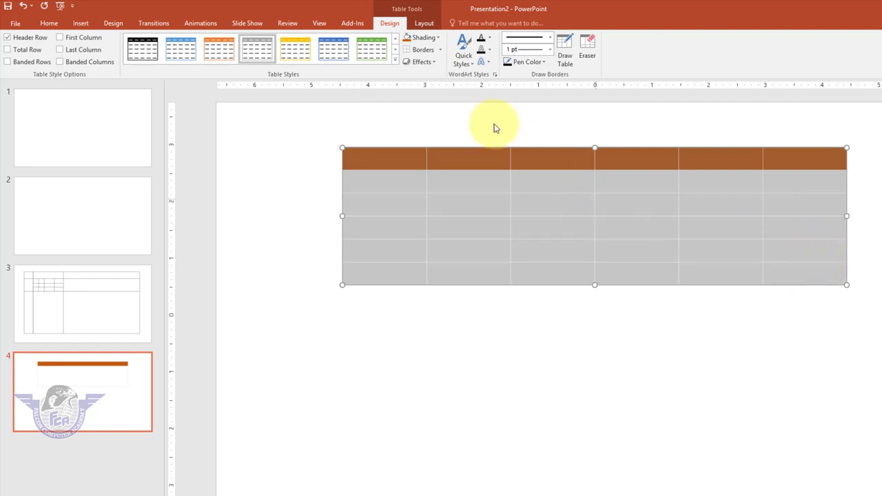
{"action": "left_click", "coordinate": [440, 50]}
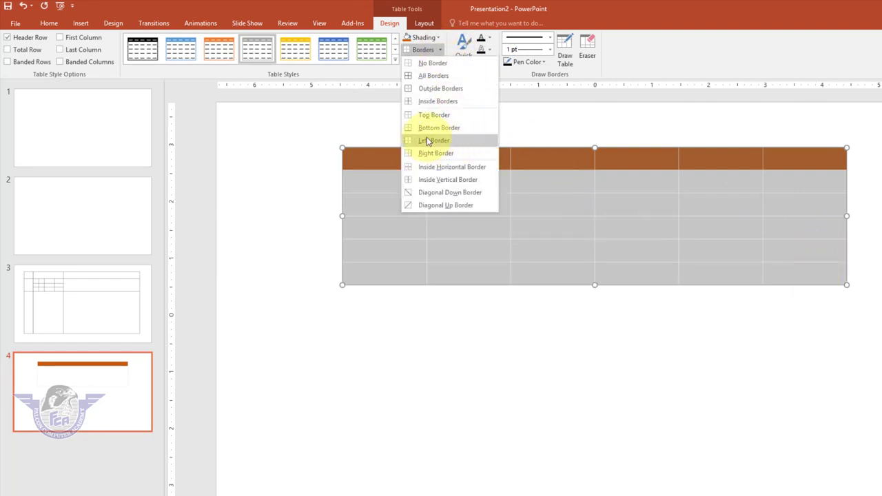
{"action": "left_click", "coordinate": [436, 77]}
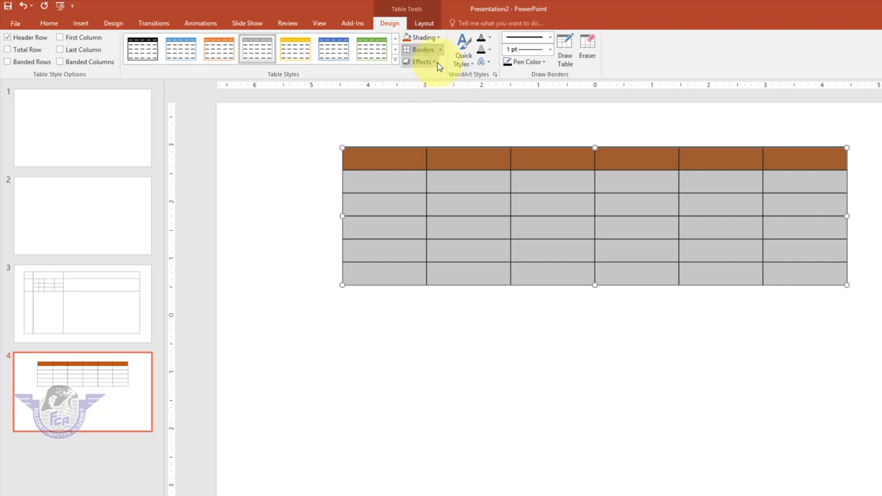
- Add an Outer shadow effect to the table
{"action": "left_click", "coordinate": [434, 62]}
{"action": "mouse_move", "coordinate": [438, 80]}
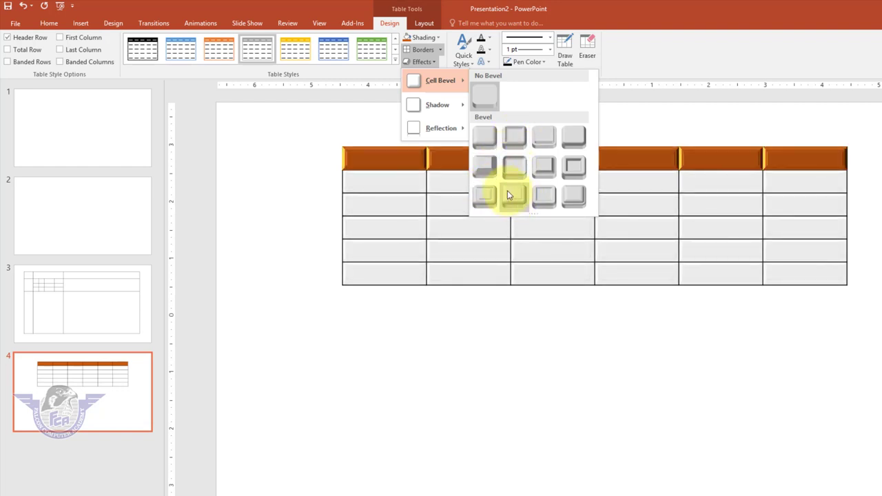
{"action": "mouse_move", "coordinate": [448, 128]}
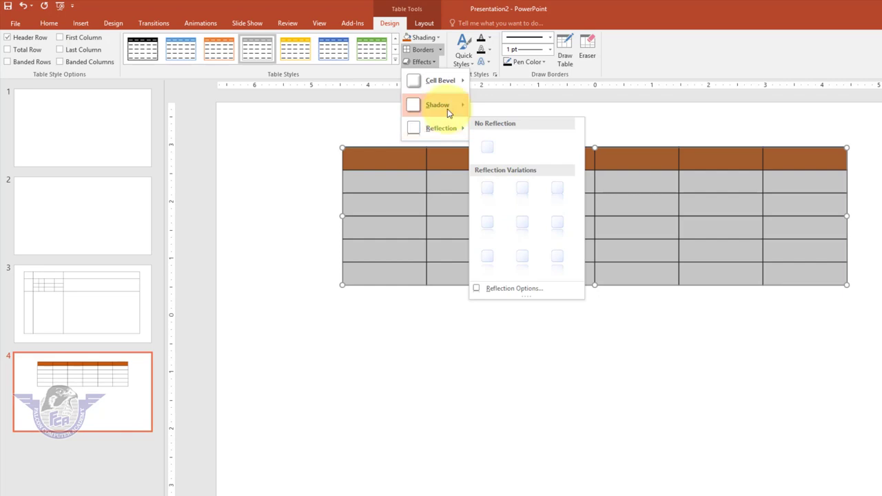
{"action": "mouse_move", "coordinate": [440, 107]}
{"action": "left_click", "coordinate": [522, 172]}
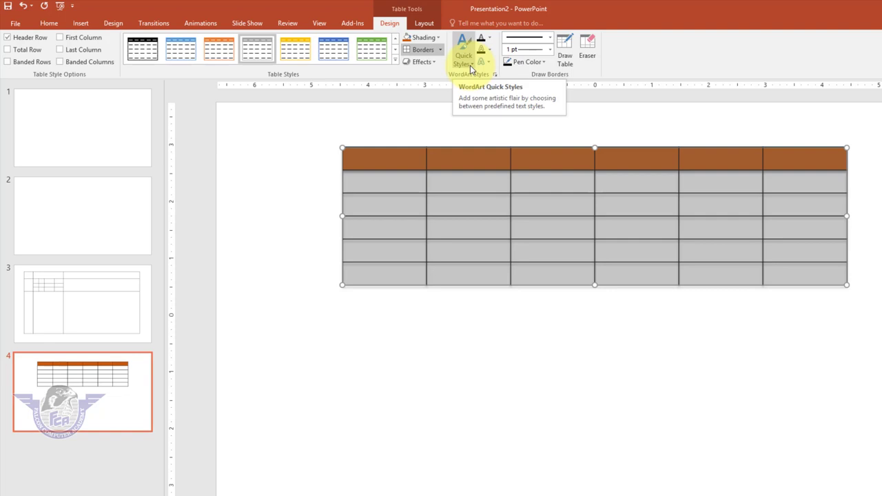
- Enter the headings Name, Class, Roll no, Subject, Marks and Total across the header row
{"action": "left_click", "coordinate": [381, 168]}
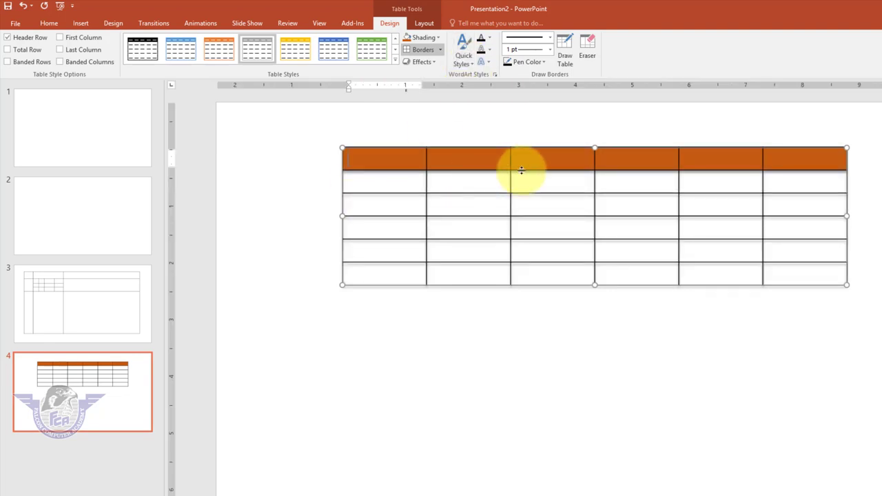
{"action": "type", "text": "name"}
{"action": "key", "text": "Tab"}
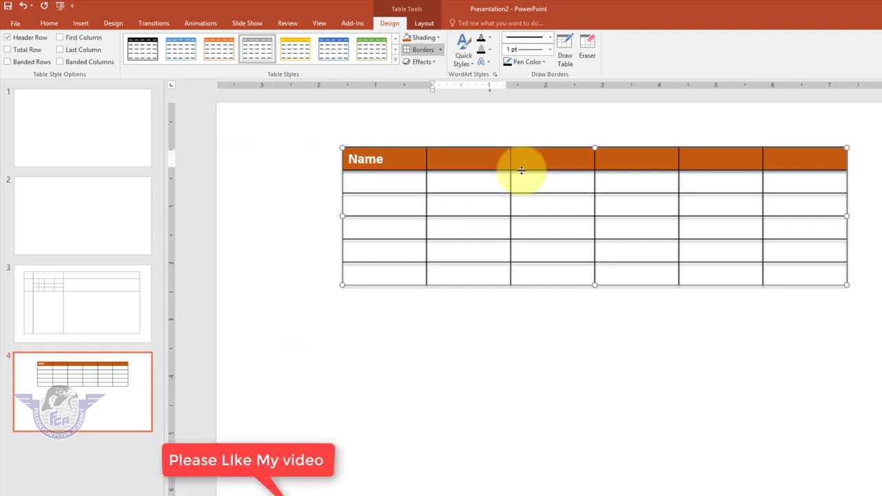
{"action": "type", "text": "class"}
{"action": "key", "text": "Tab"}
{"action": "type", "text": "ro"}
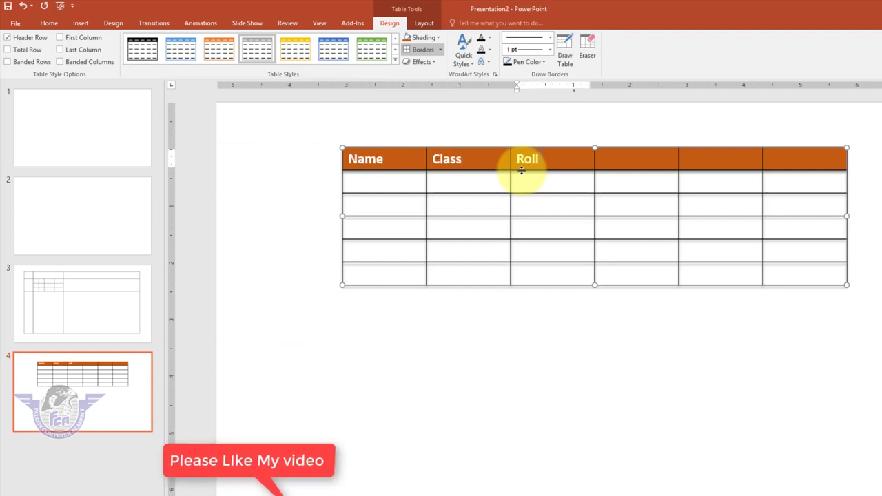
{"action": "type", "text": " no"}
{"action": "key", "text": "Tab"}
{"action": "type", "text": "subject"}
{"action": "key", "text": "Tab"}
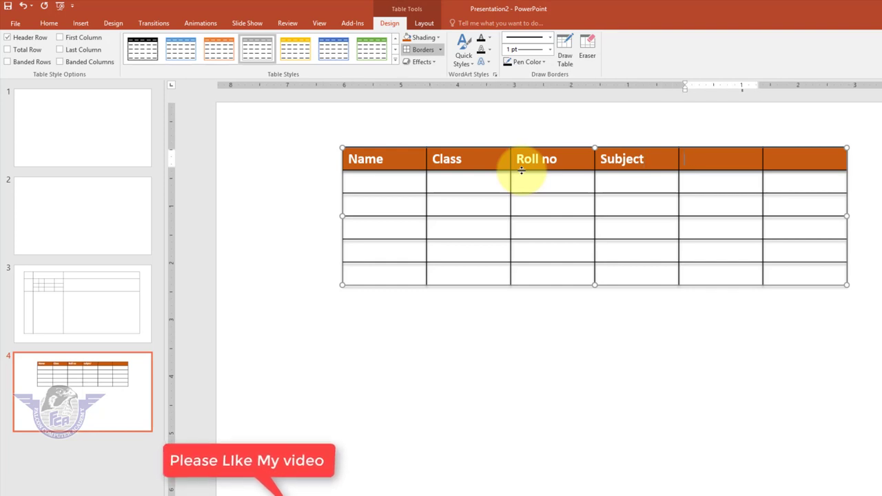
{"action": "type", "text": "marks"}
{"action": "key", "text": "Tab"}
{"action": "type", "text": "total"}
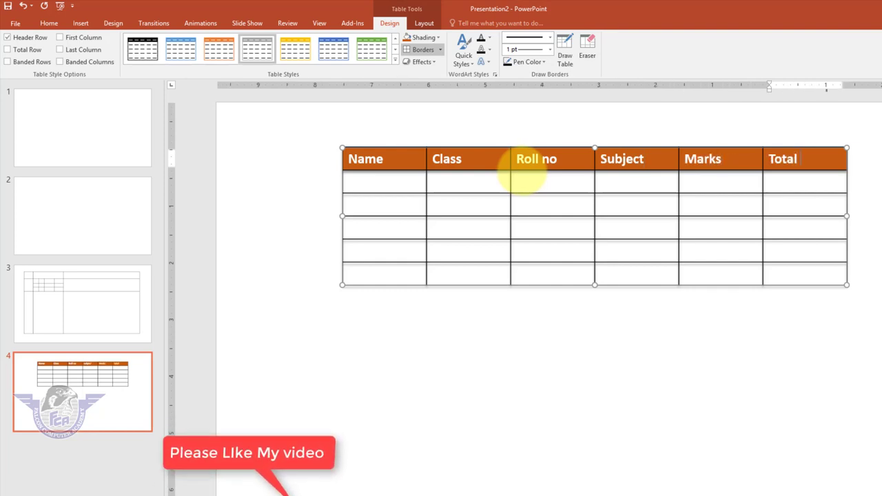
{"action": "key", "text": "Escape"}
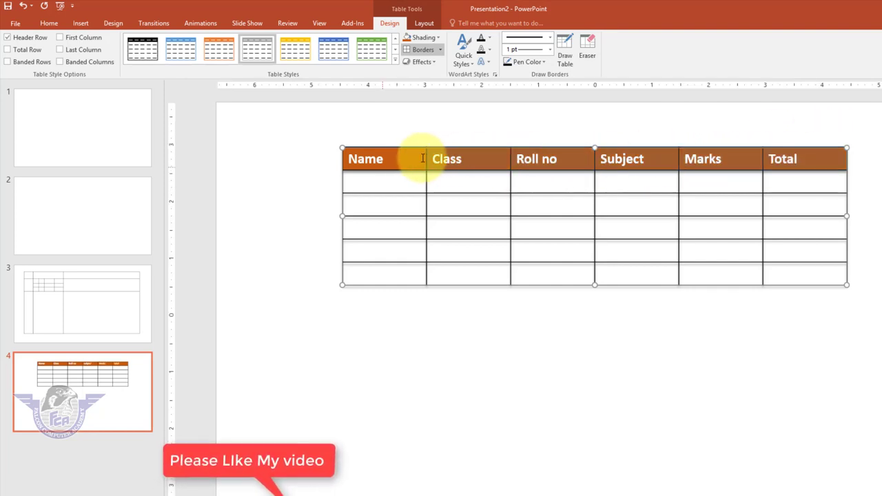
{"action": "left_click", "coordinate": [467, 64]}
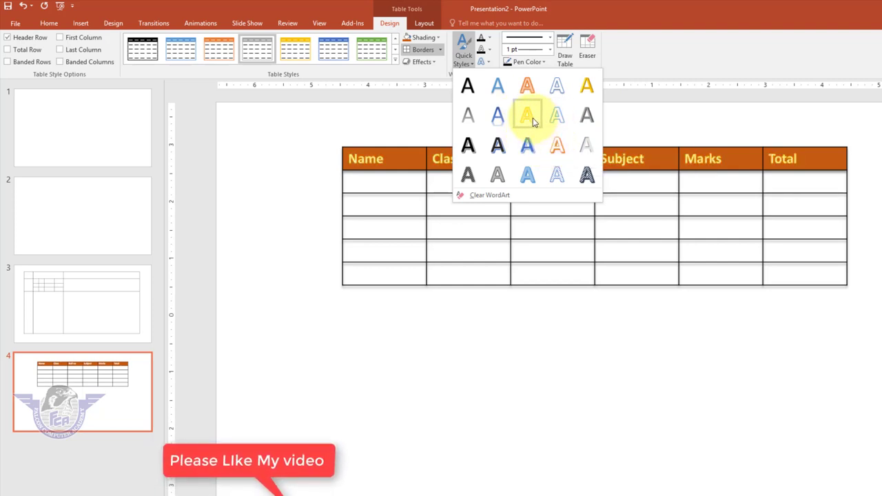
- Apply a shadowed WordArt quick style to the header text and give it a dark outline
{"action": "left_click", "coordinate": [557, 145]}
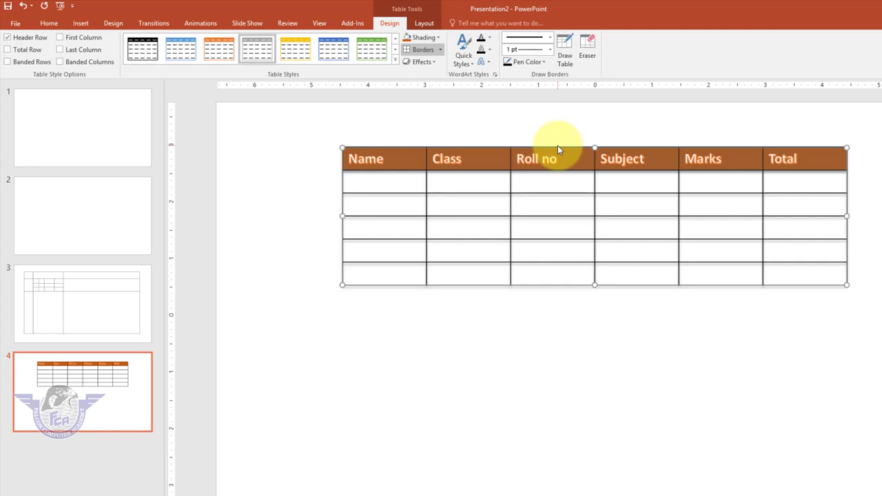
{"action": "left_click", "coordinate": [491, 39]}
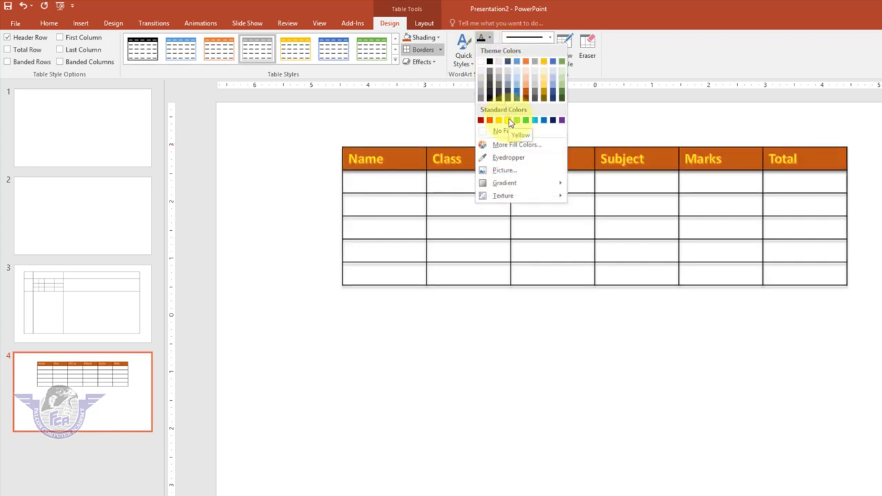
{"action": "left_click", "coordinate": [483, 62]}
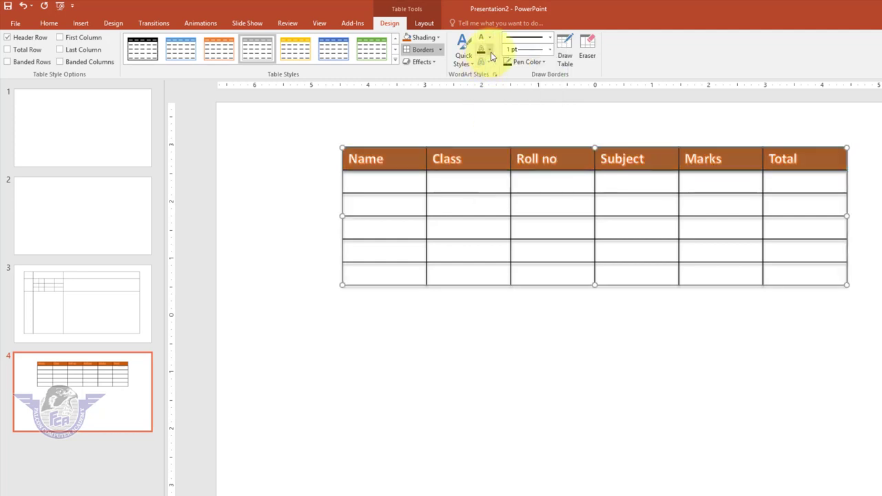
{"action": "left_click", "coordinate": [491, 52]}
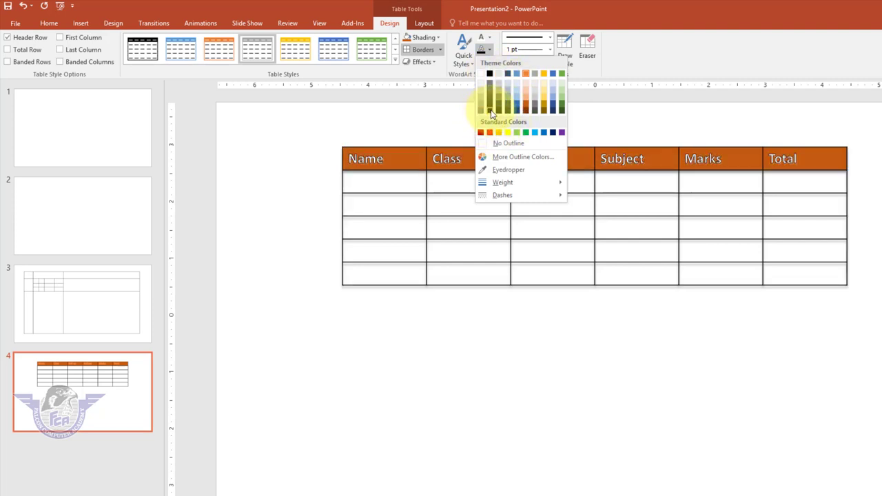
{"action": "left_click", "coordinate": [491, 114]}
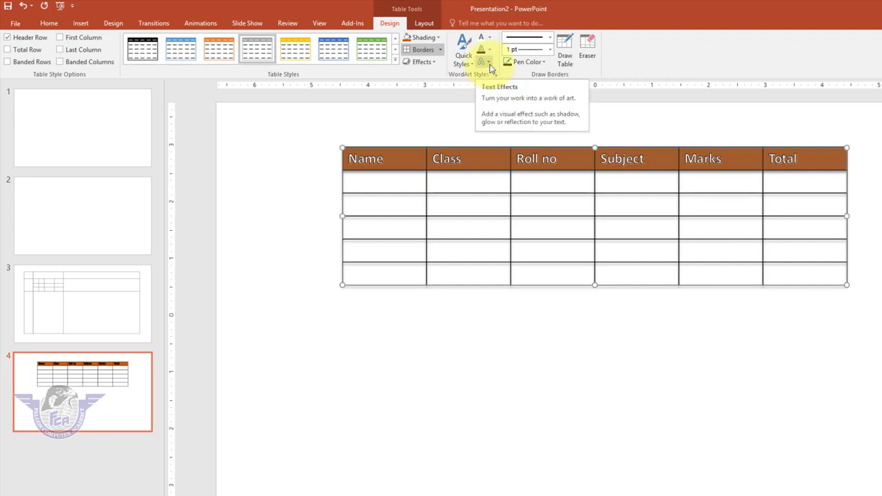
- Apply a Reflection variation from Text Effects to the header words
{"action": "left_click", "coordinate": [489, 68]}
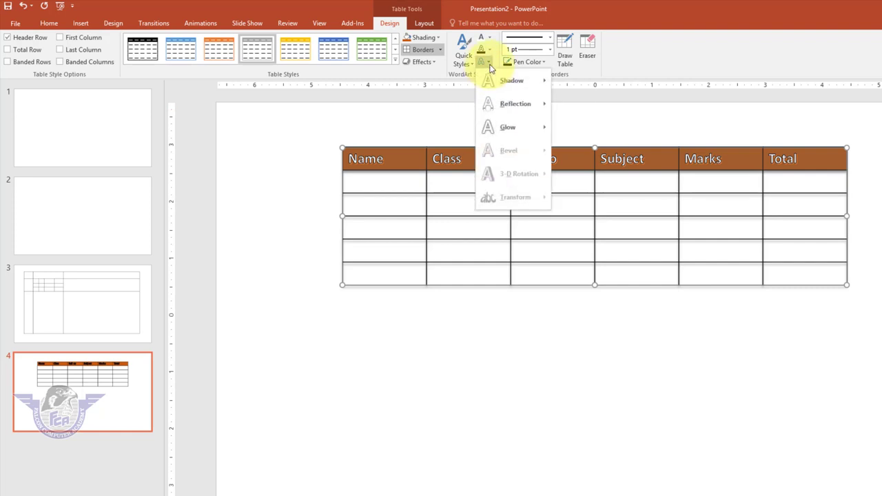
{"action": "mouse_move", "coordinate": [524, 107]}
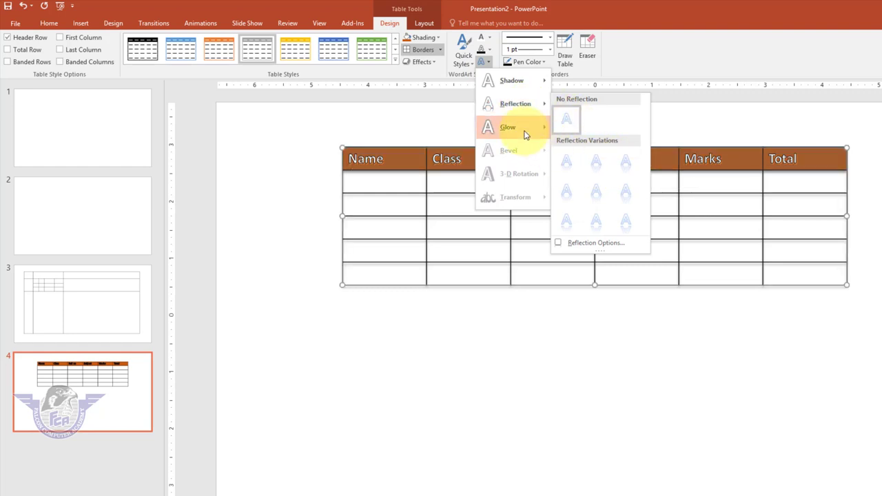
{"action": "mouse_move", "coordinate": [527, 131]}
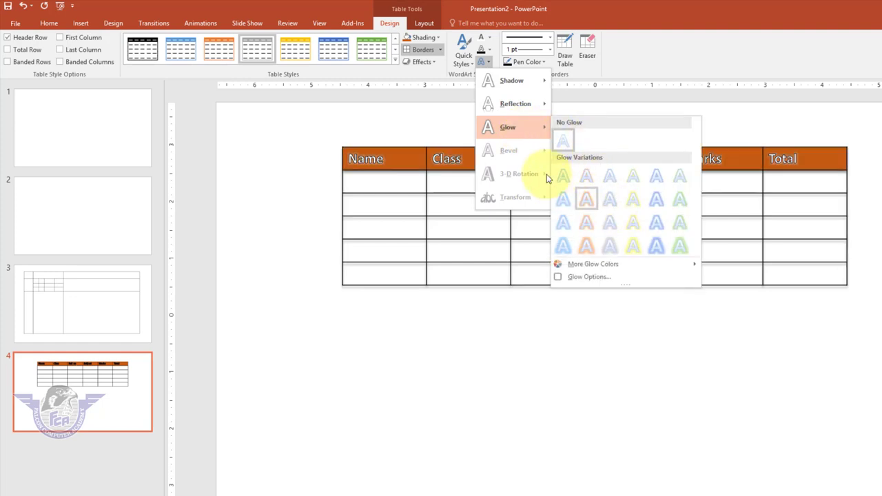
{"action": "mouse_move", "coordinate": [518, 82]}
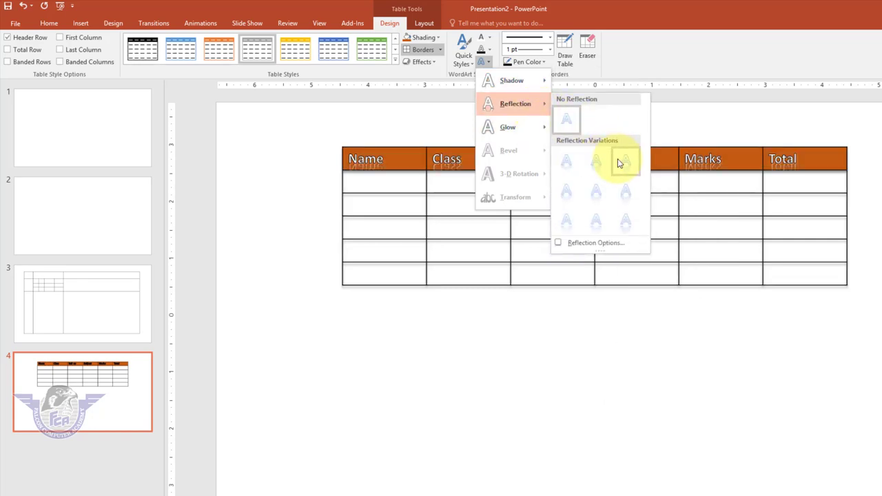
{"action": "left_click", "coordinate": [617, 158]}
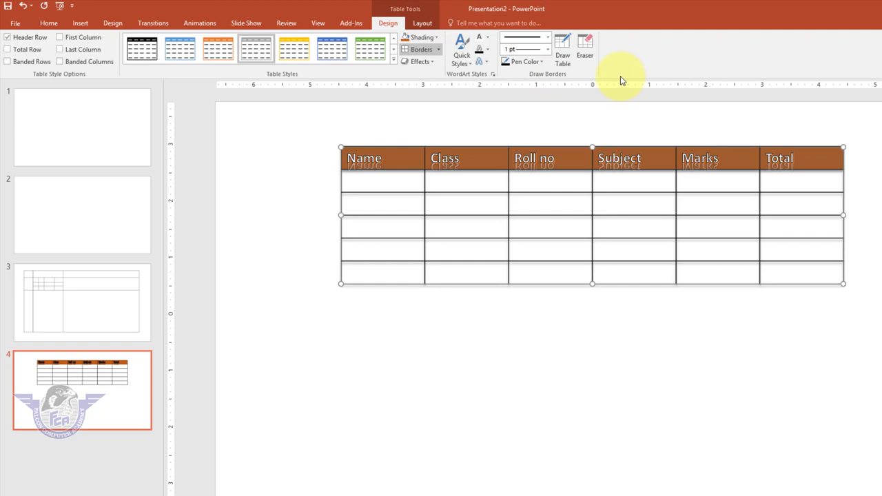
- Draw a new table below the first with a dashed 3 pt gold border
{"action": "left_click", "coordinate": [566, 60]}
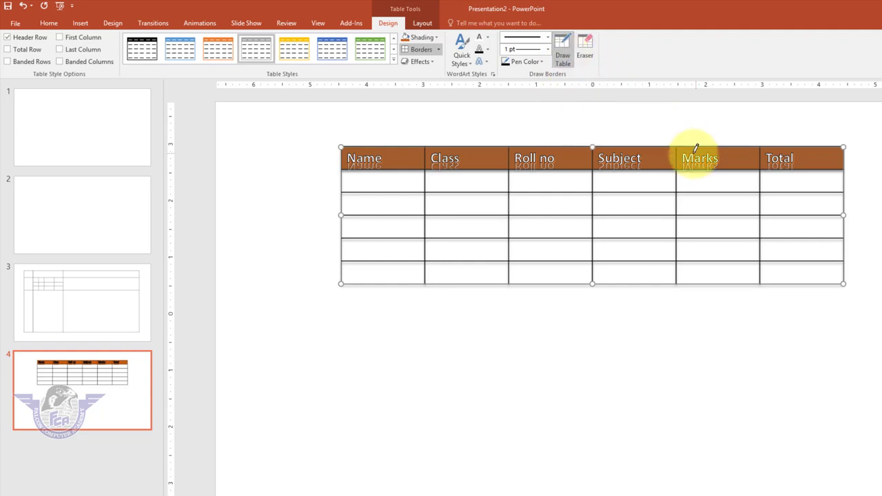
{"action": "left_click", "coordinate": [549, 41]}
{"action": "left_click", "coordinate": [531, 85]}
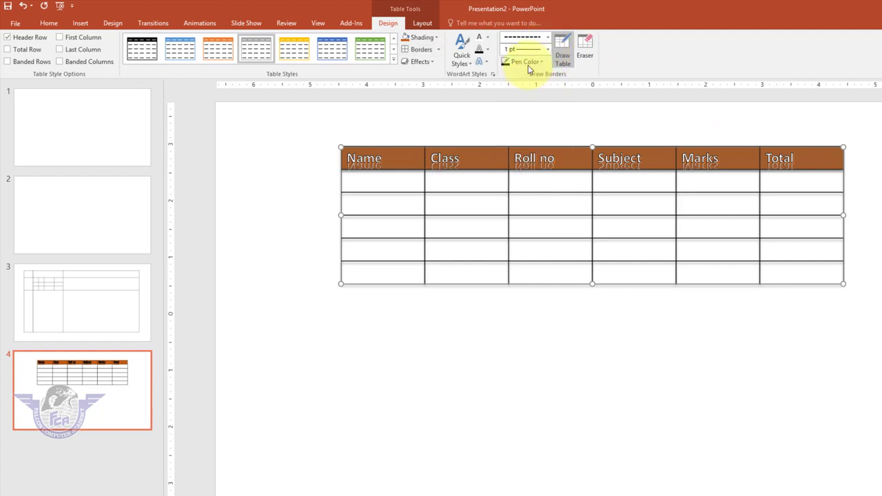
{"action": "left_click", "coordinate": [548, 50]}
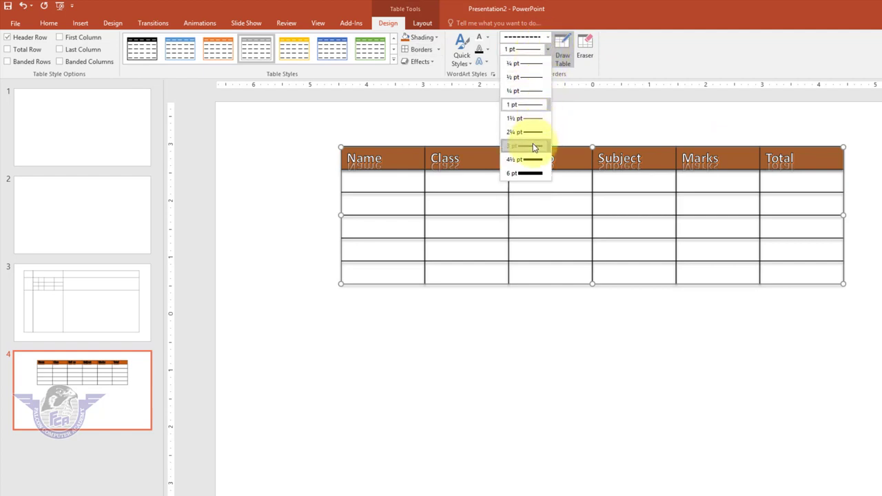
{"action": "left_click", "coordinate": [535, 146]}
{"action": "left_click", "coordinate": [540, 62]}
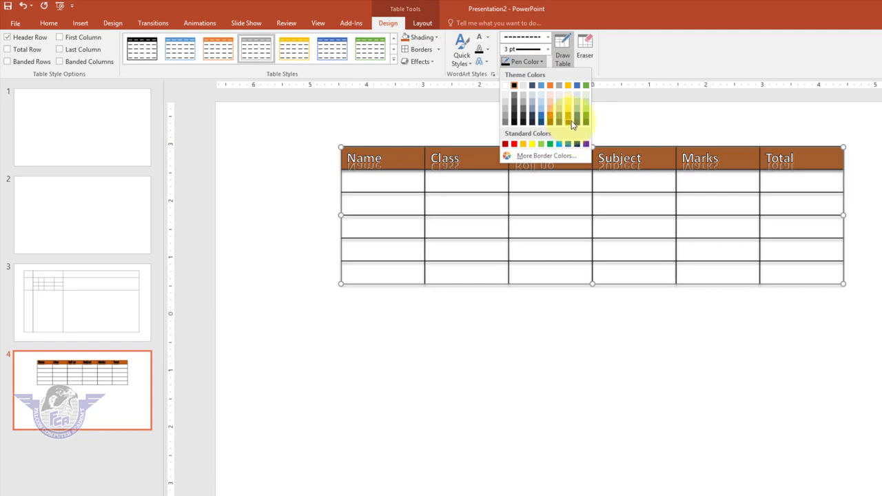
{"action": "left_click", "coordinate": [571, 121]}
{"action": "left_click_drag", "start_coordinate": [291, 274], "coordinate": [764, 371]}
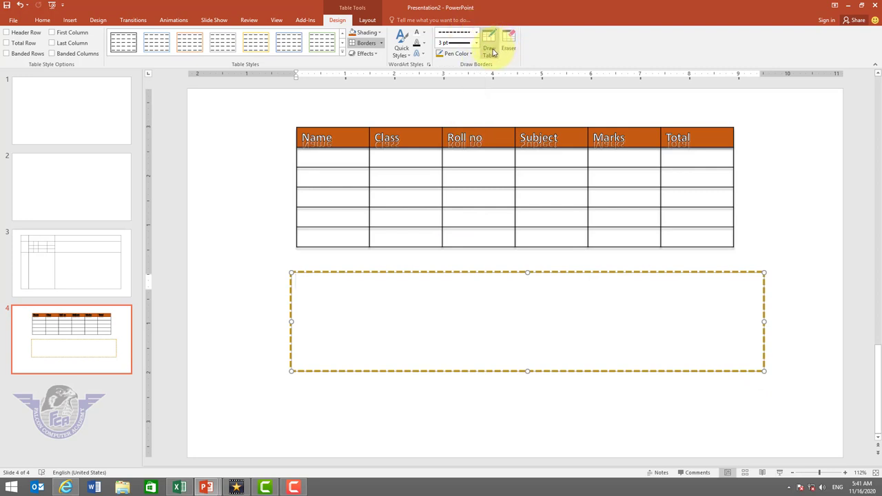
- Switch the pen to solid ¼ pt lines and add thin partitions inside the new table
{"action": "left_click", "coordinate": [492, 53]}
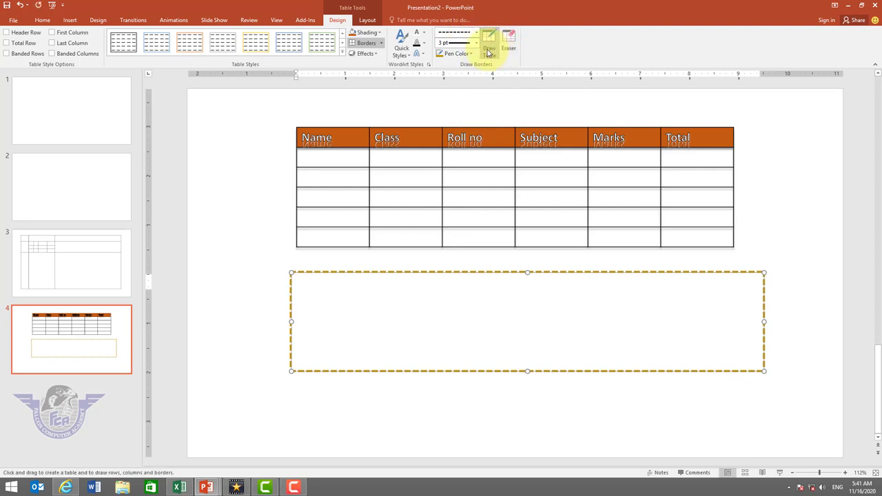
{"action": "left_click", "coordinate": [454, 33]}
{"action": "left_click", "coordinate": [467, 60]}
{"action": "left_click", "coordinate": [472, 43]}
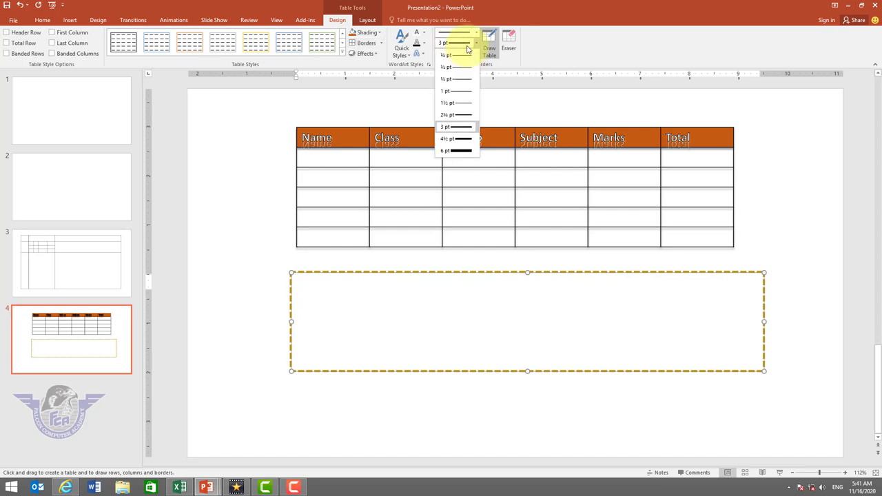
{"action": "left_click", "coordinate": [462, 63]}
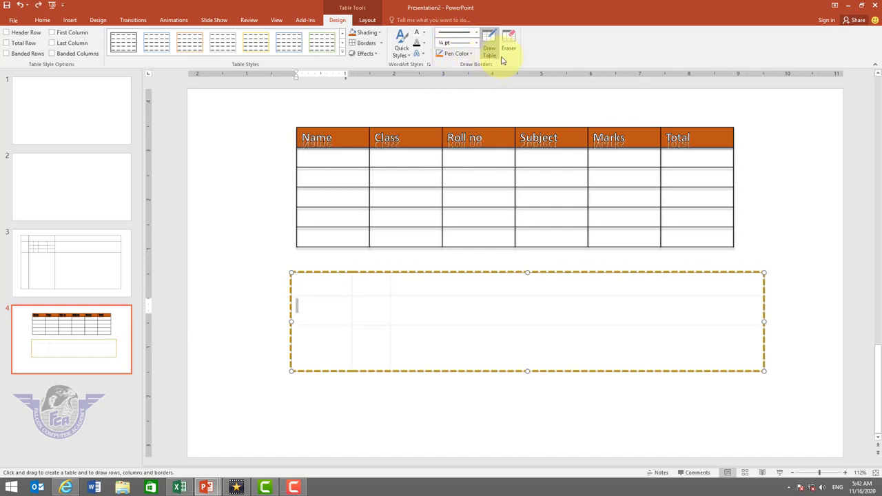
{"action": "left_click", "coordinate": [489, 46]}
{"action": "left_click", "coordinate": [510, 50]}
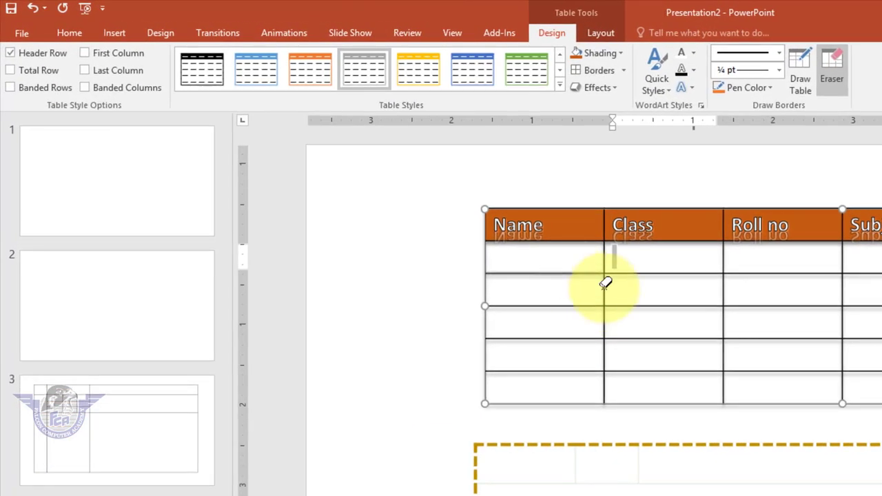
- Erase the row borders under Name, Class and Roll no to merge those body cells
{"action": "left_click", "coordinate": [604, 282]}
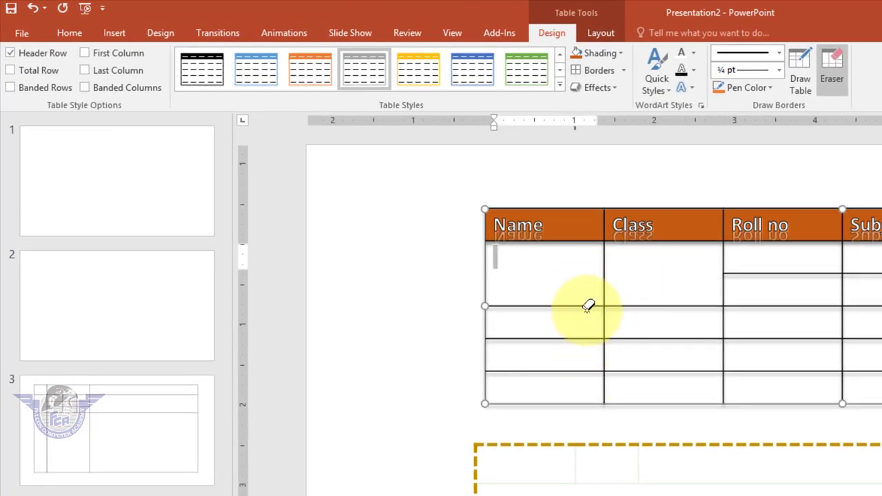
{"action": "left_click", "coordinate": [587, 306]}
{"action": "left_click", "coordinate": [661, 304]}
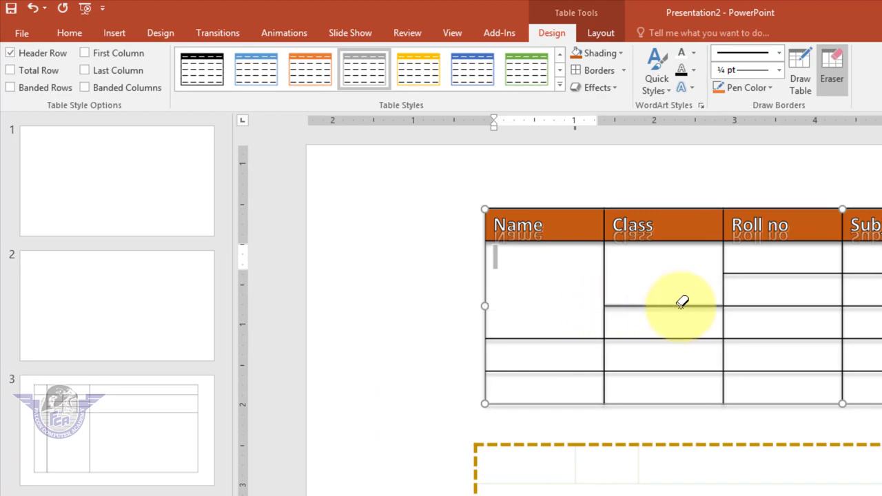
{"action": "left_click", "coordinate": [744, 306]}
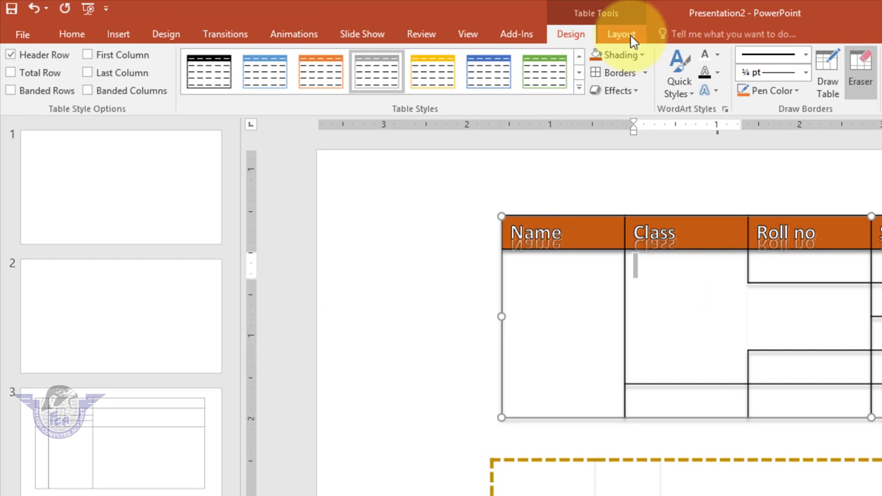
{"action": "left_click", "coordinate": [385, 24]}
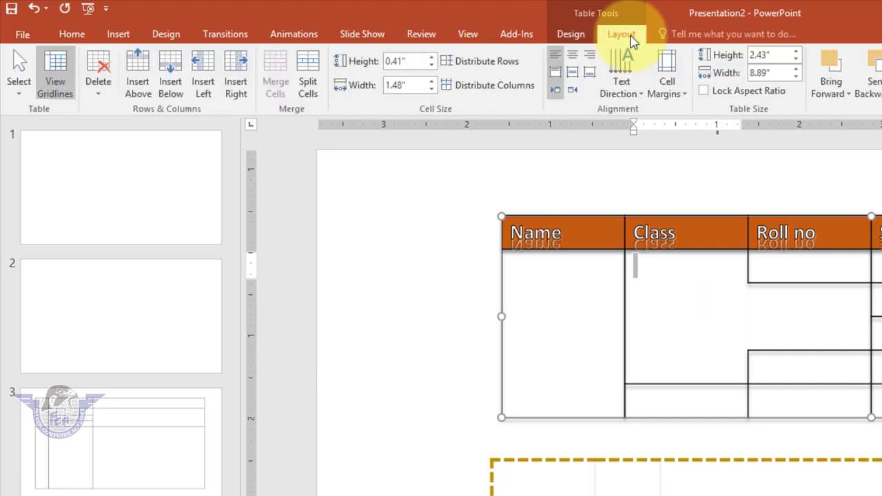
{"action": "left_click", "coordinate": [162, 319]}
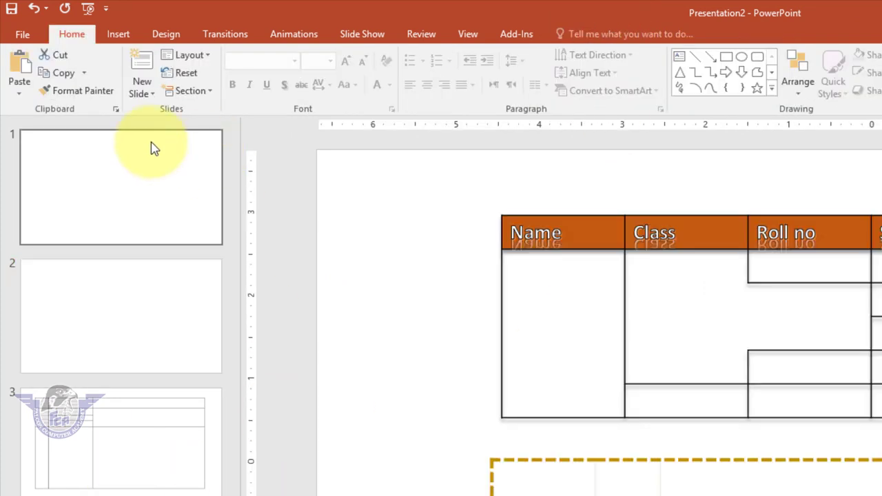
{"action": "left_click", "coordinate": [119, 36]}
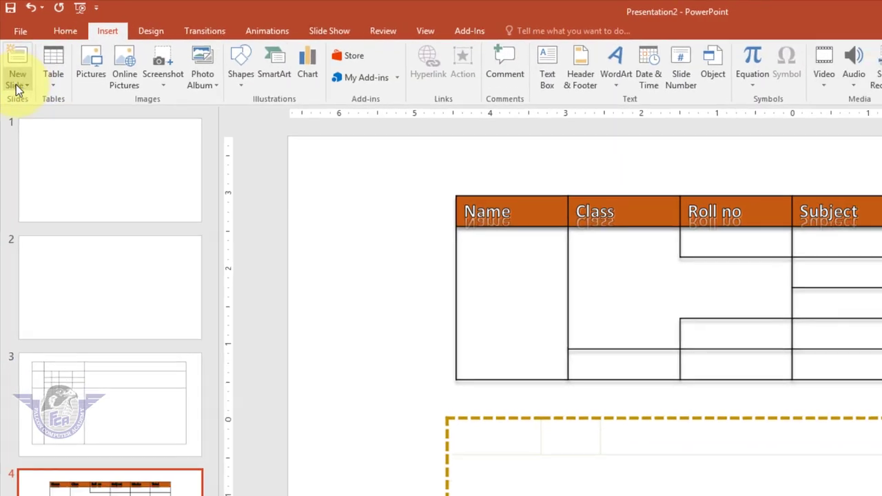
{"action": "left_click", "coordinate": [20, 89]}
{"action": "left_click", "coordinate": [31, 183]}
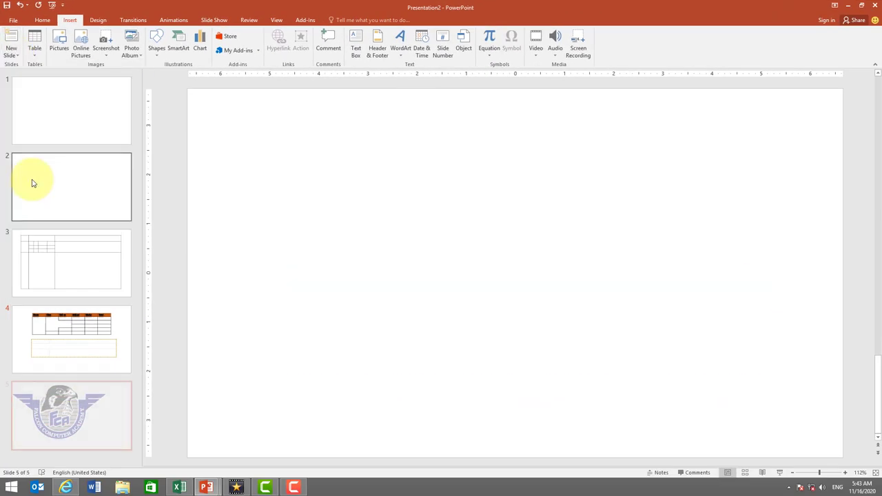
{"action": "left_click", "coordinate": [34, 48]}
{"action": "left_click", "coordinate": [87, 130]}
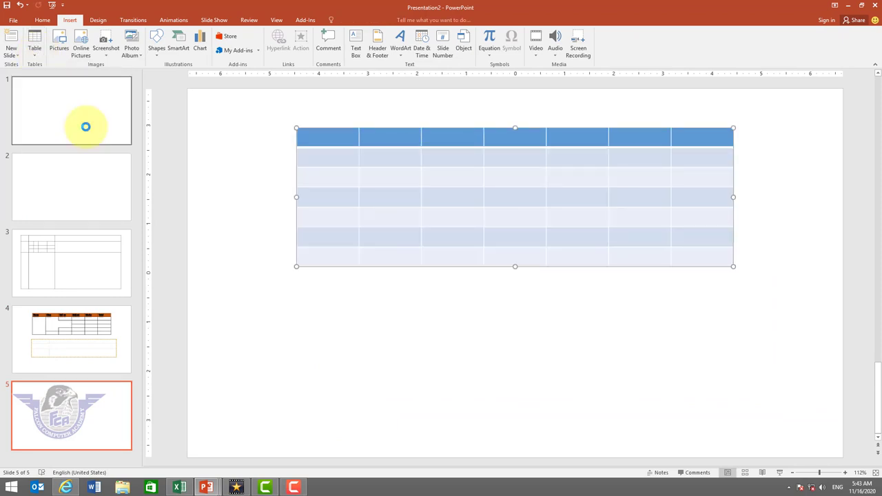
{"action": "left_click", "coordinate": [365, 21]}
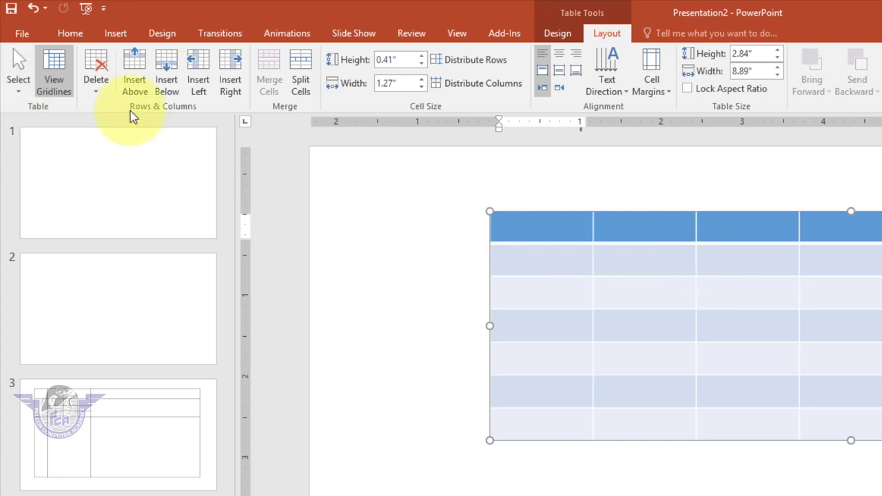
{"action": "left_click", "coordinate": [21, 92]}
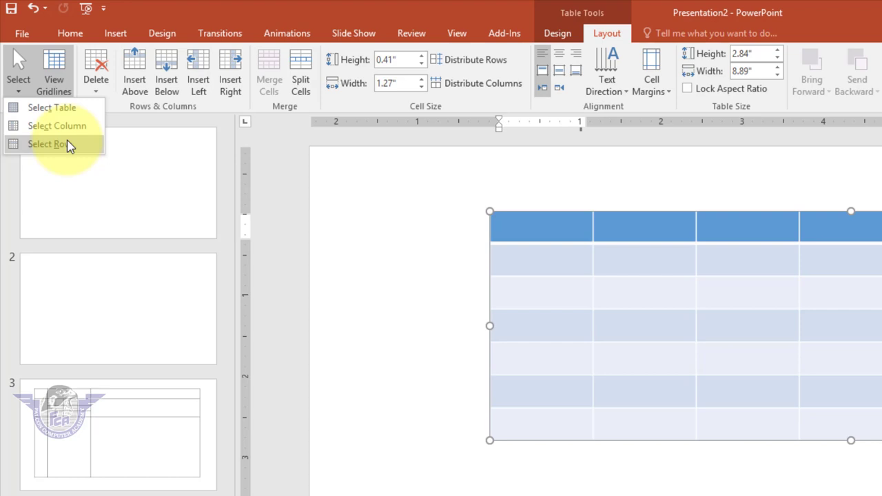
{"action": "left_click", "coordinate": [75, 109]}
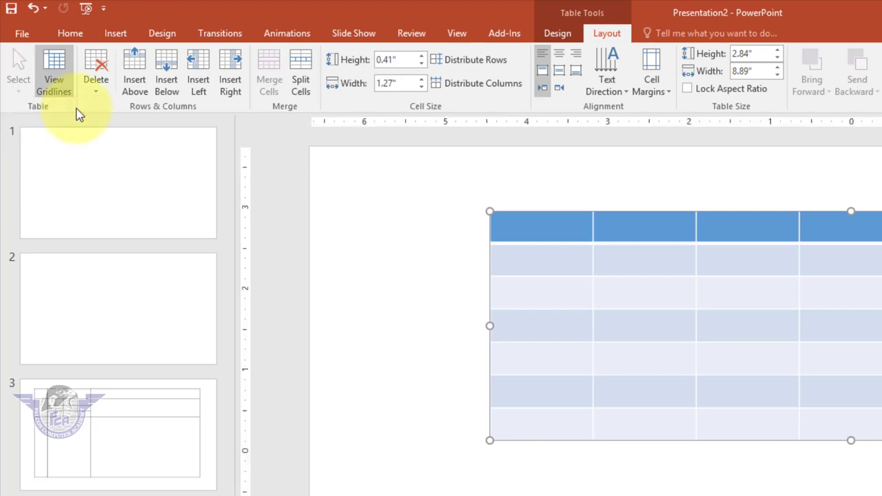
{"action": "left_click", "coordinate": [534, 232]}
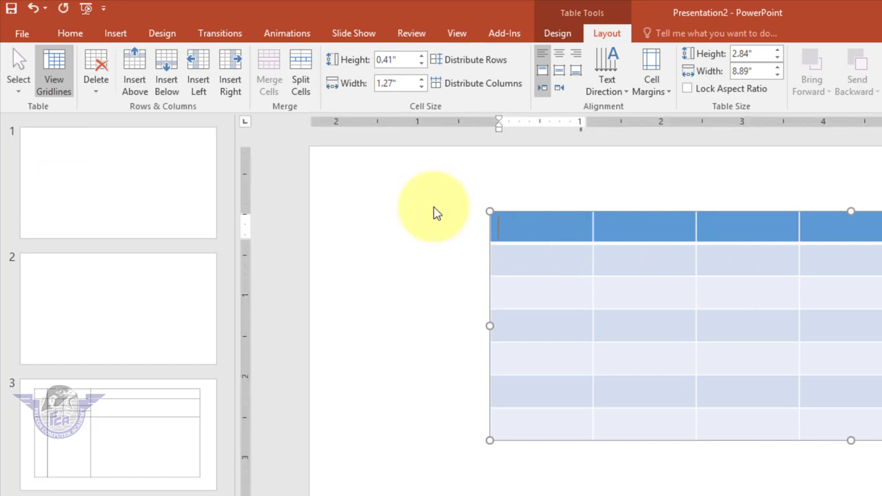
{"action": "left_click", "coordinate": [18, 89]}
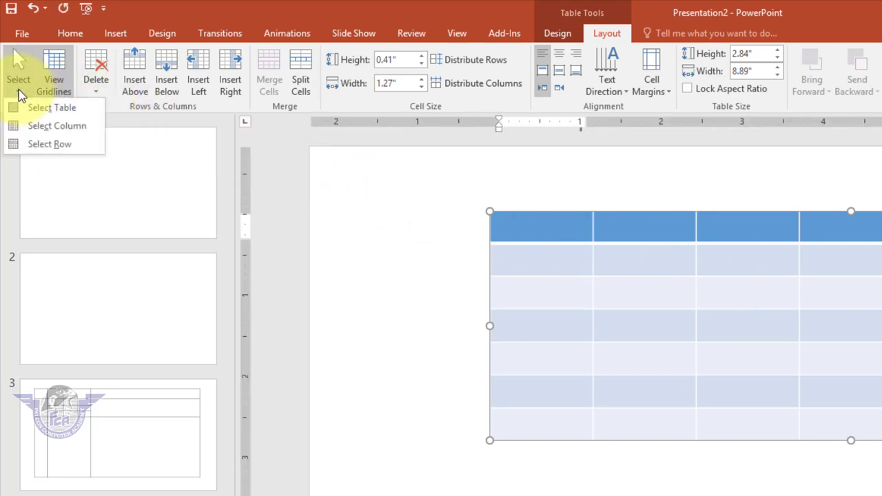
{"action": "left_click", "coordinate": [36, 124]}
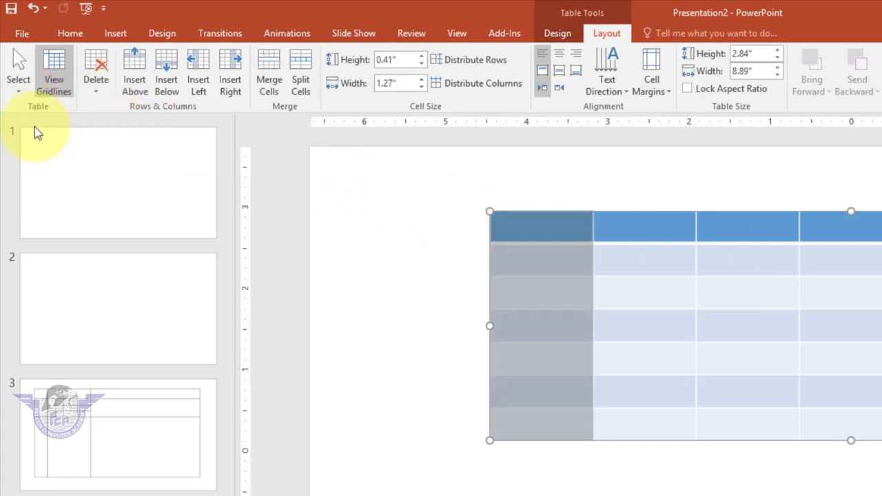
{"action": "left_click", "coordinate": [654, 268]}
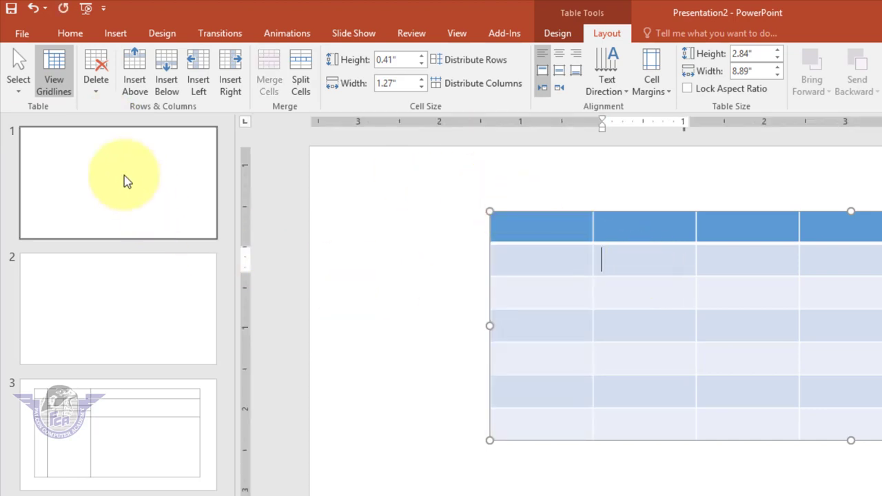
{"action": "left_click", "coordinate": [17, 89]}
{"action": "left_click", "coordinate": [31, 143]}
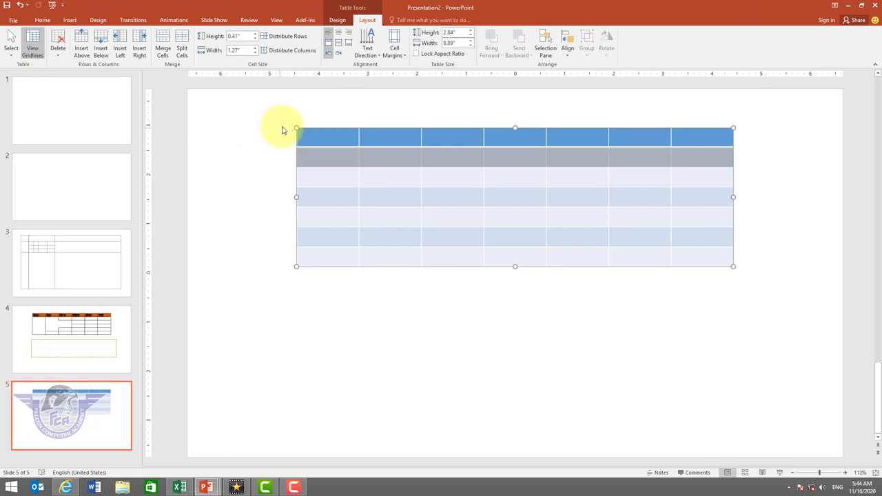
{"action": "left_click", "coordinate": [340, 180]}
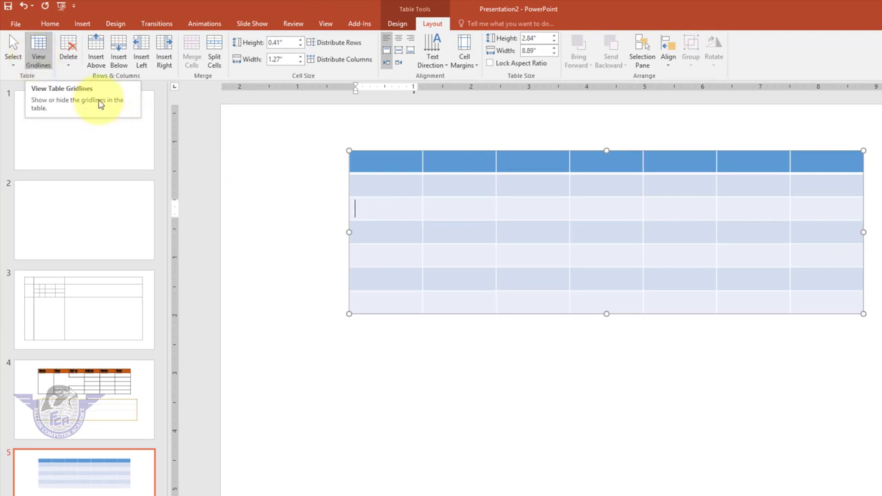
- Select the whole table and remove all its borders with No Border
{"action": "left_click", "coordinate": [38, 61]}
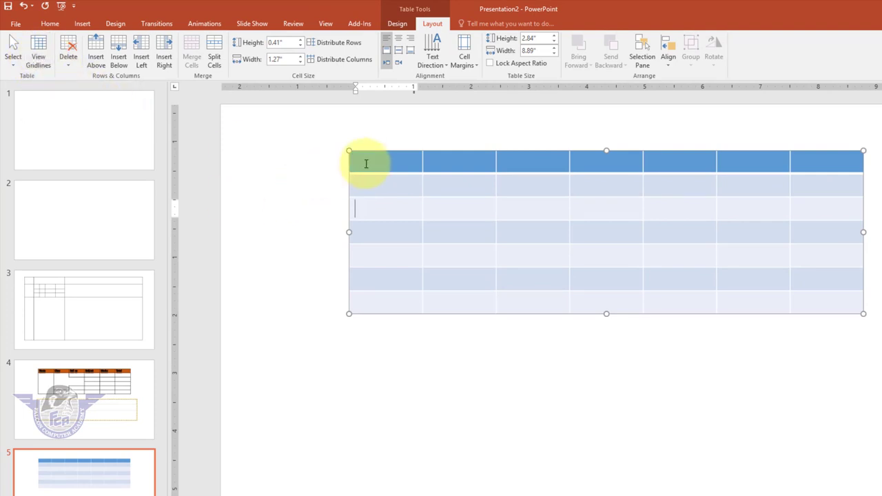
{"action": "left_click_drag", "start_coordinate": [376, 161], "coordinate": [826, 296]}
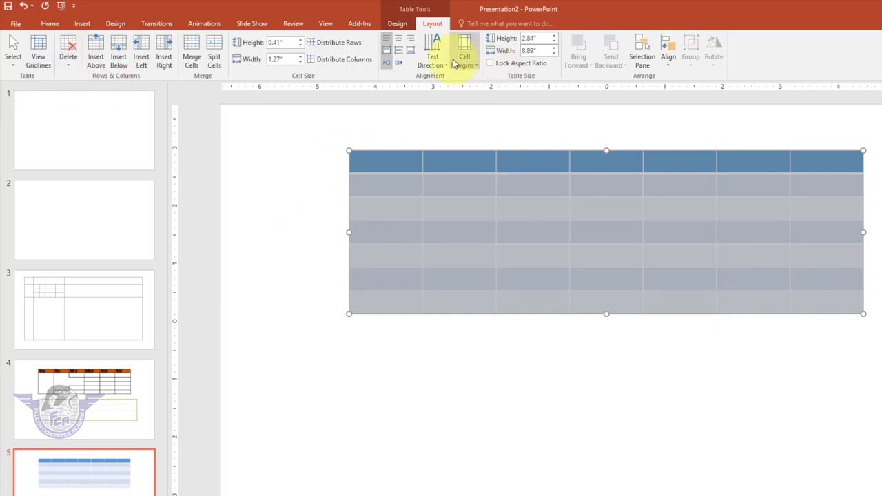
{"action": "left_click", "coordinate": [396, 23]}
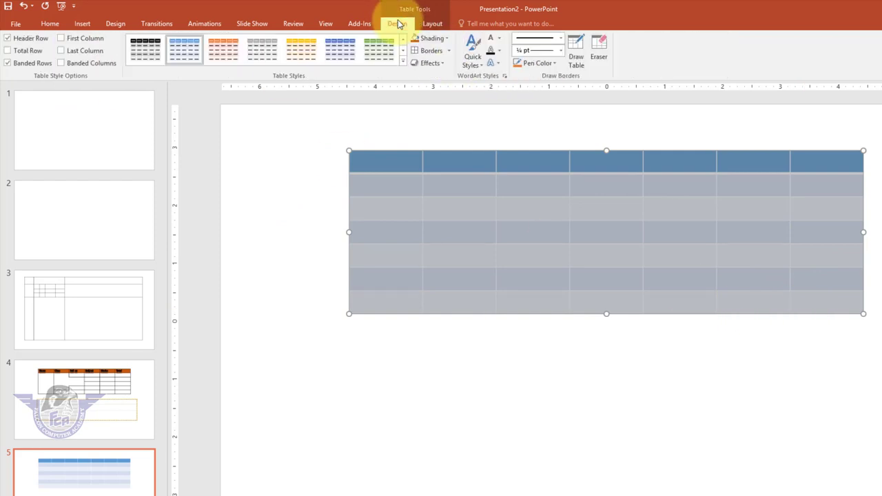
{"action": "left_click", "coordinate": [448, 52]}
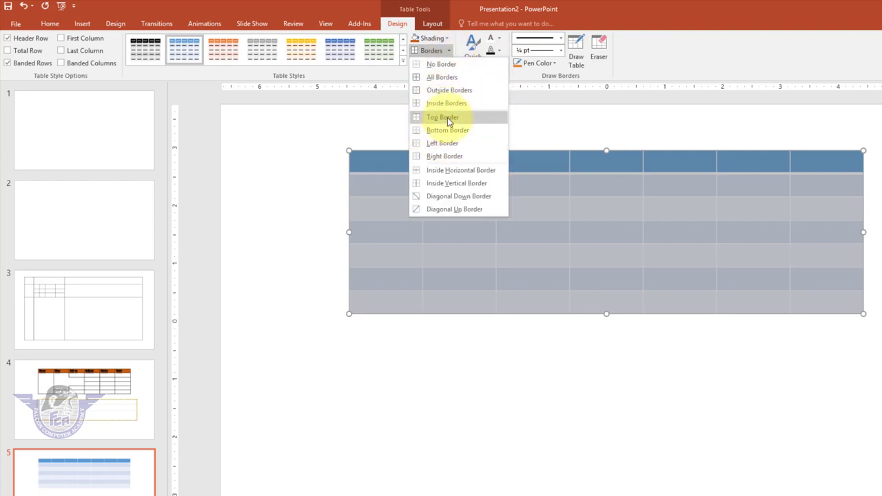
{"action": "left_click", "coordinate": [456, 67]}
{"action": "left_click", "coordinate": [506, 213]}
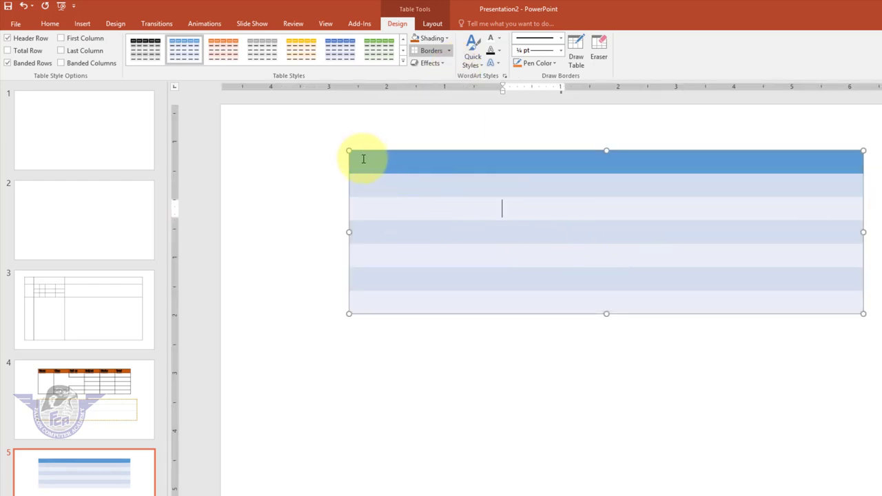
- Reselect the table and turn on View Gridlines so the cell edges stay visible
{"action": "left_click_drag", "start_coordinate": [363, 160], "coordinate": [822, 301]}
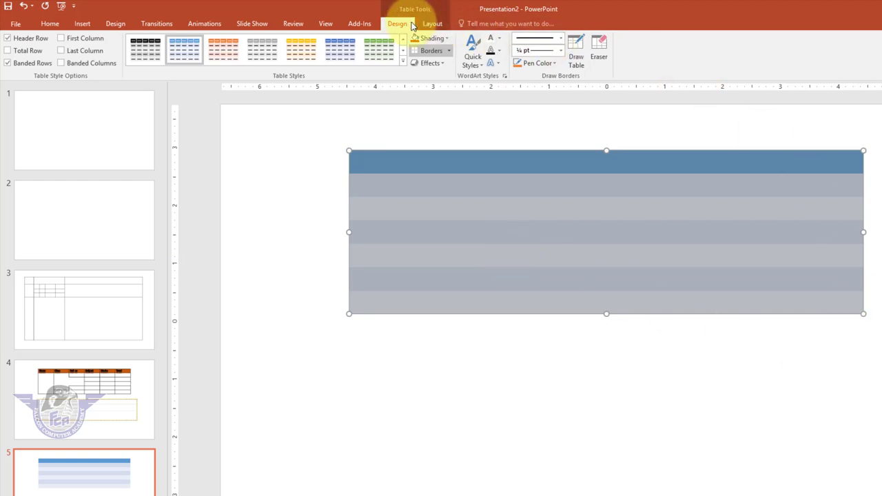
{"action": "left_click", "coordinate": [432, 25]}
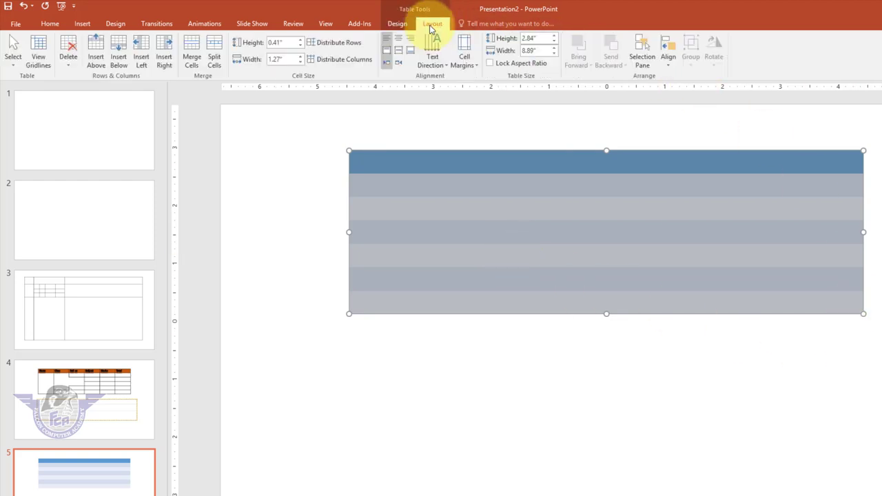
{"action": "left_click", "coordinate": [45, 58]}
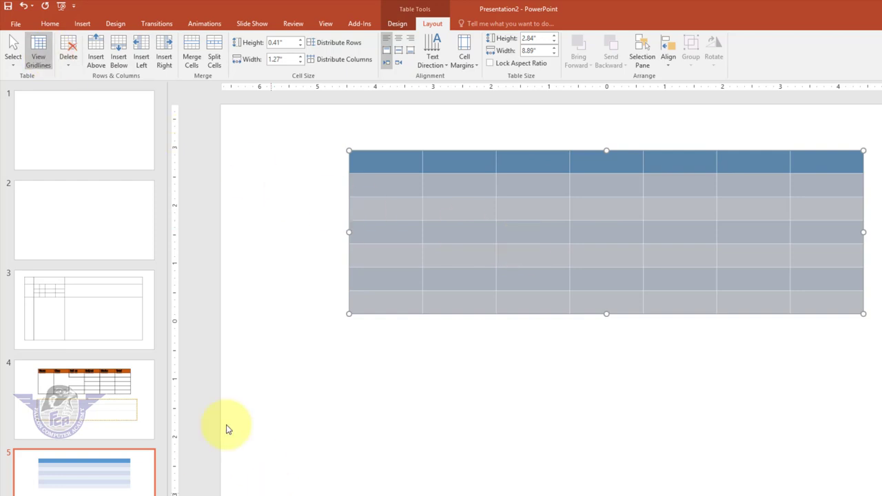
{"action": "left_click", "coordinate": [412, 213]}
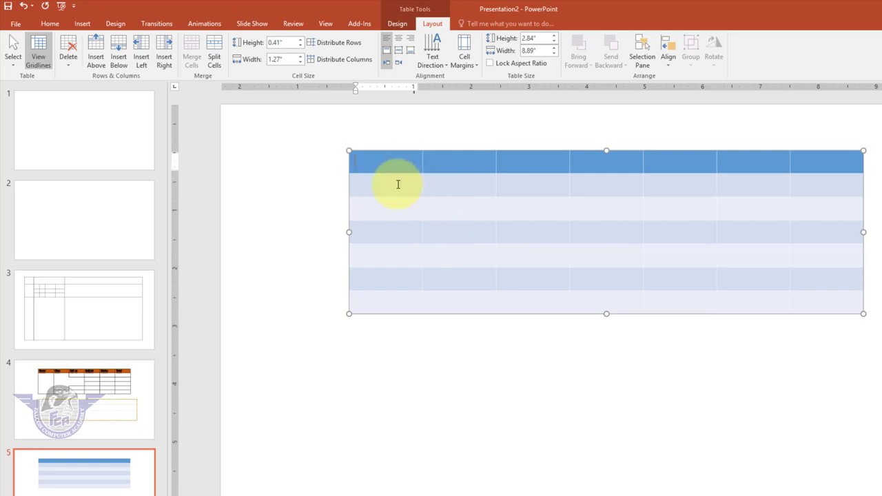
{"action": "left_click", "coordinate": [843, 168]}
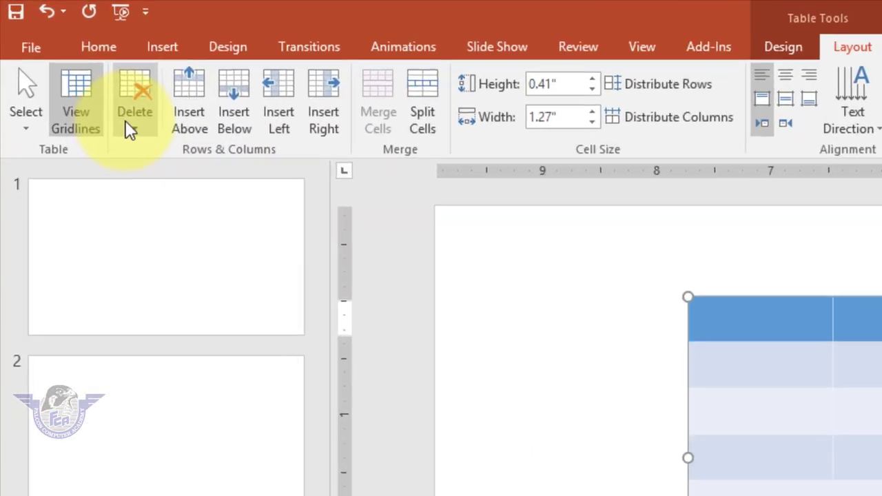
{"action": "left_click", "coordinate": [68, 61]}
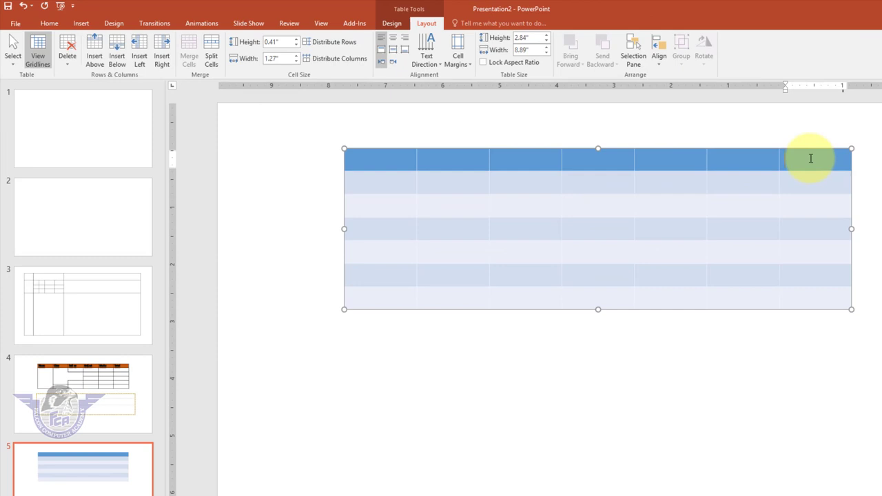
{"action": "type", "text": "name"}
- Enter a Name heading and three names down the last column of the table
{"action": "key", "text": "Down"}
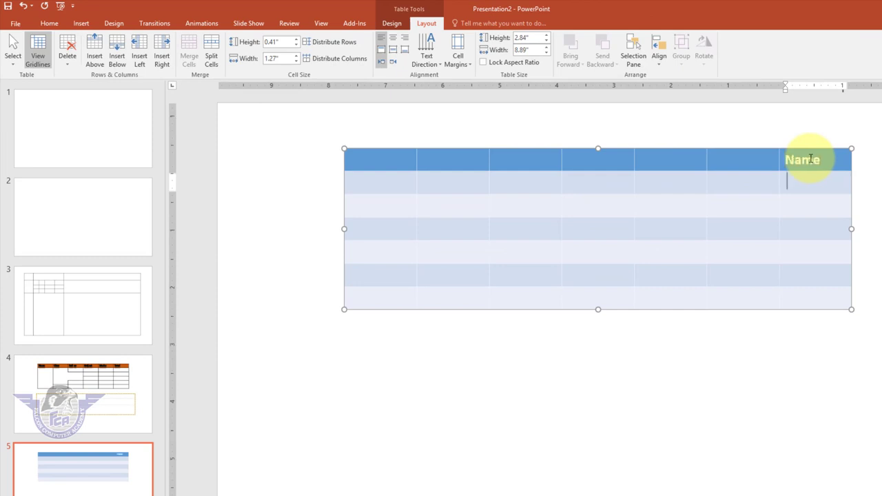
{"action": "key", "text": "Down"}
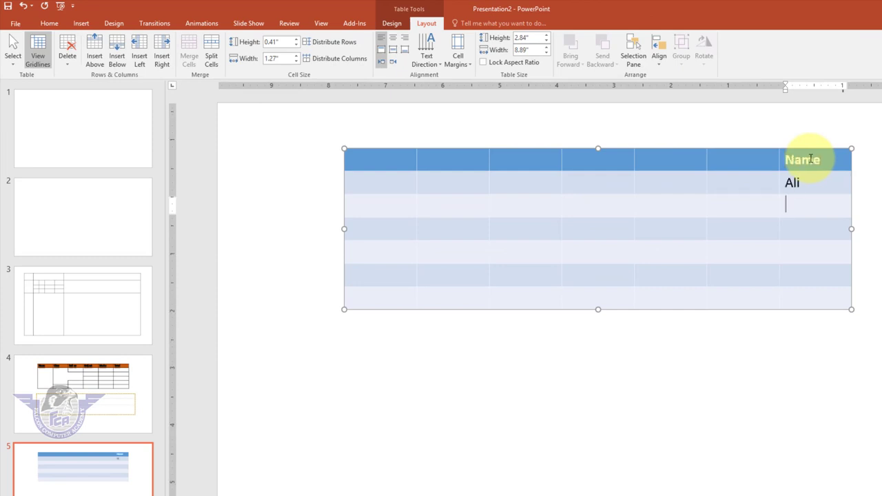
{"action": "type", "text": "ahid"}
{"action": "key", "text": "Down"}
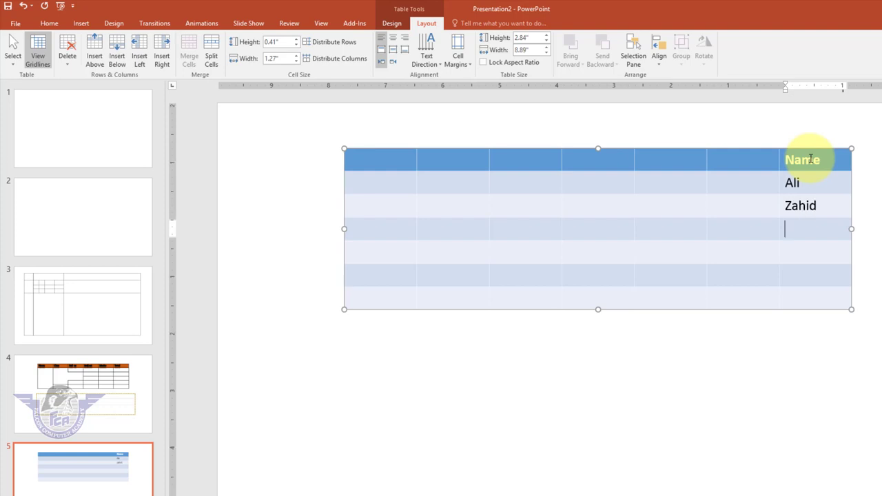
{"action": "type", "text": "umer"}
{"action": "key", "text": "Return"}
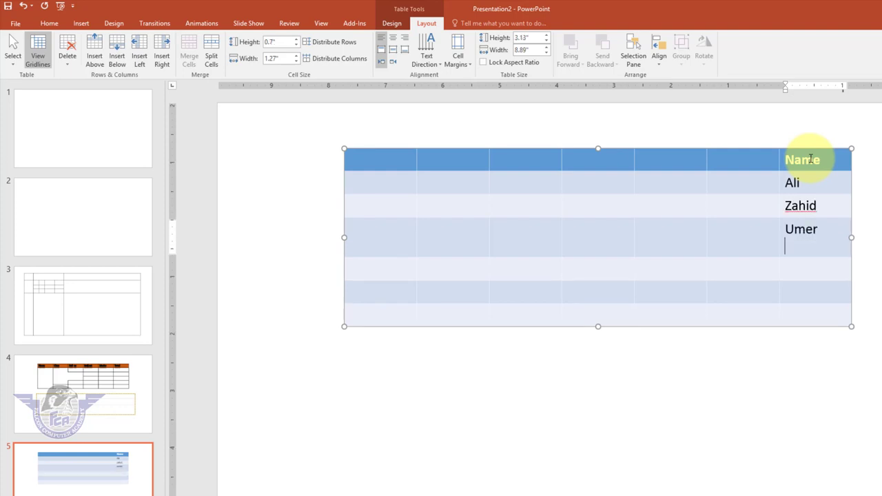
{"action": "left_click", "coordinate": [798, 182]}
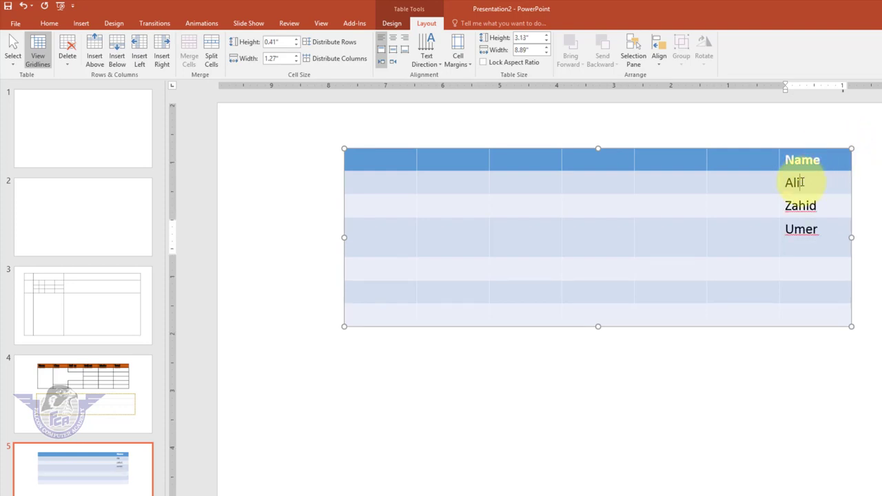
{"action": "left_click", "coordinate": [67, 54]}
- Delete the Name column, leaving six columns, and move to the second row's first cell
{"action": "left_click", "coordinate": [92, 75]}
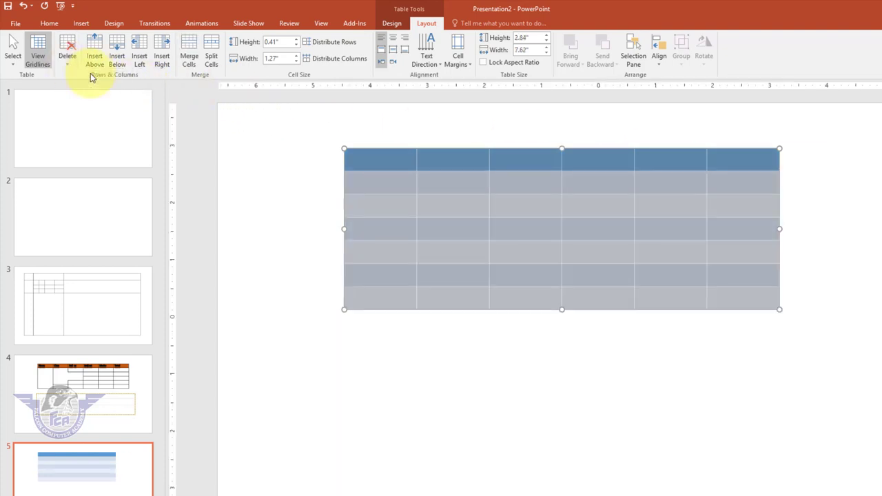
{"action": "left_click", "coordinate": [692, 186]}
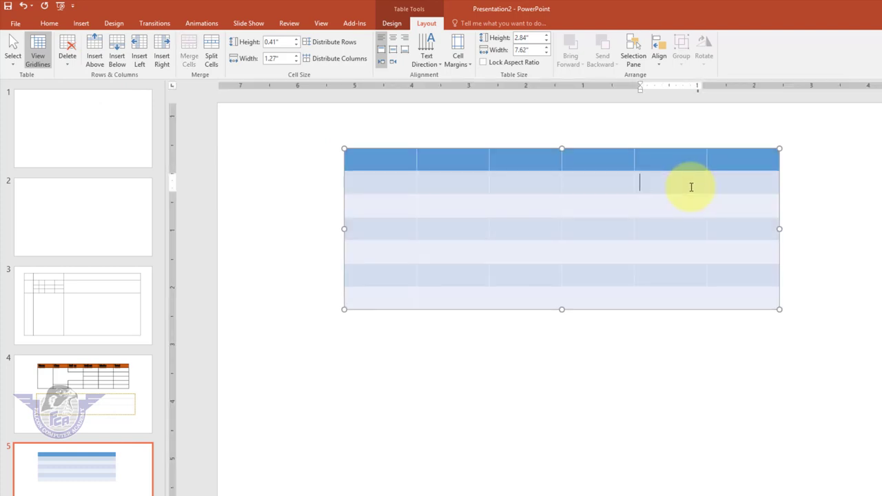
{"action": "key", "text": "Left"}
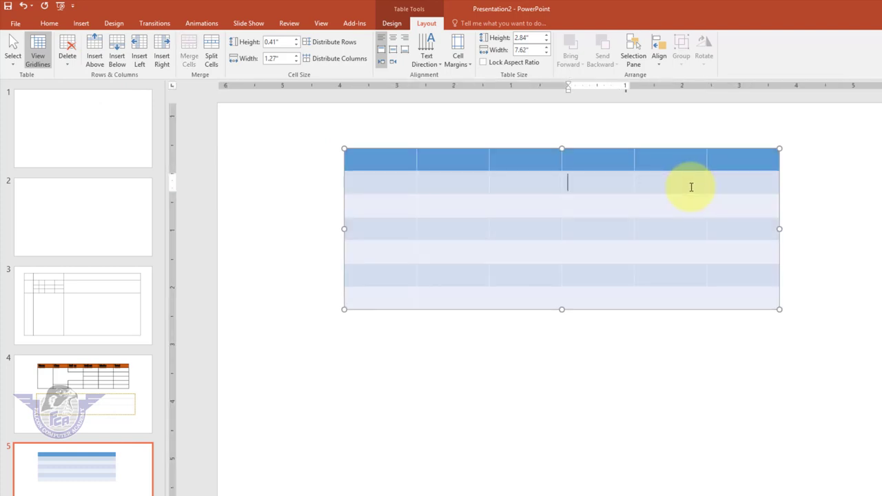
{"action": "key", "text": "Left"}
{"action": "key", "text": "Left"}
{"action": "key", "text": "Left"}
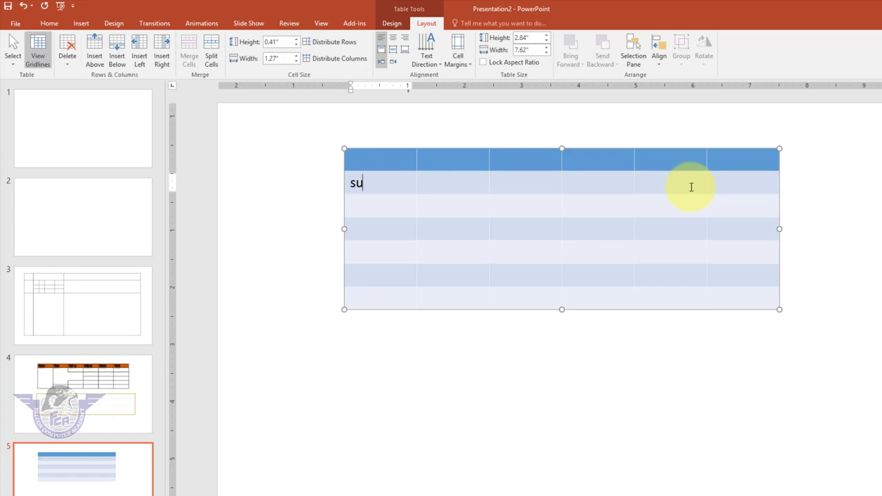
- Type Sun, Mon, Tue, Wed, Thu and fri across the first body row
{"action": "type", "text": "n"}
{"action": "key", "text": "Tab"}
{"action": "type", "text": "Mon"}
{"action": "key", "text": "Tab"}
{"action": "type", "text": "Tu"}
{"action": "key", "text": "Tab"}
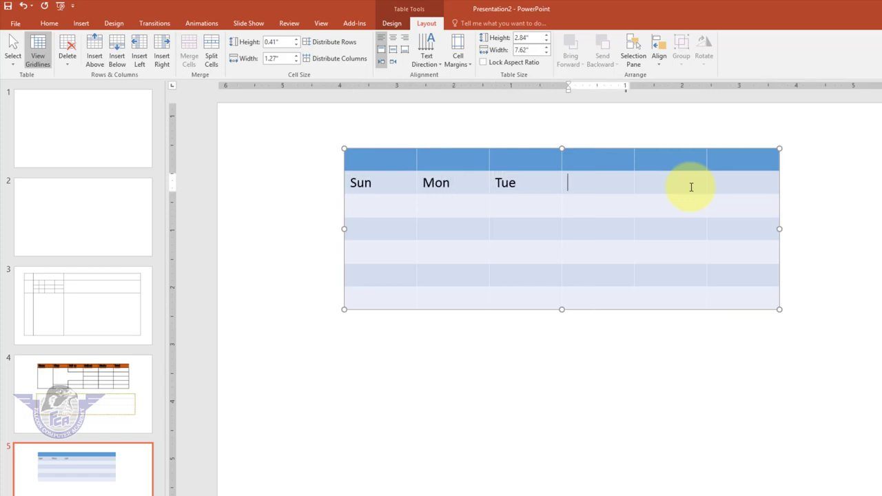
{"action": "type", "text": "ed"}
{"action": "key", "text": "Tab"}
{"action": "type", "text": "u"}
{"action": "key", "text": "Tab"}
{"action": "type", "text": "fri"}
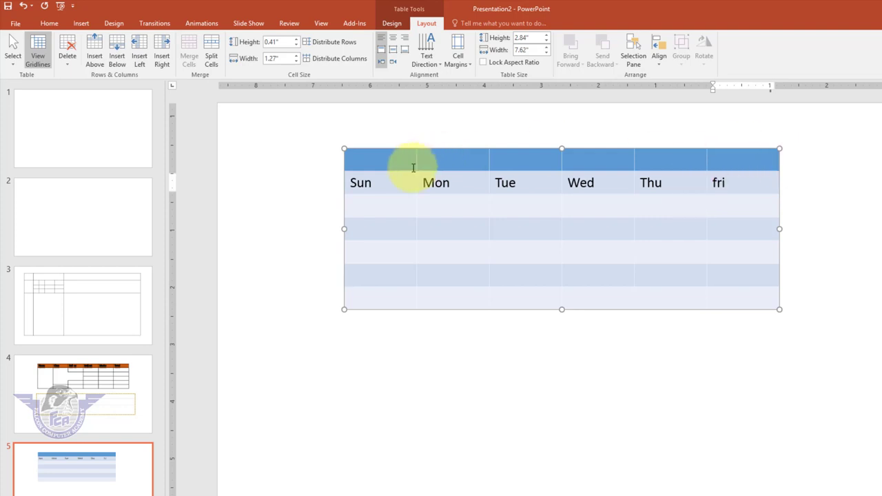
{"action": "left_click", "coordinate": [397, 189]}
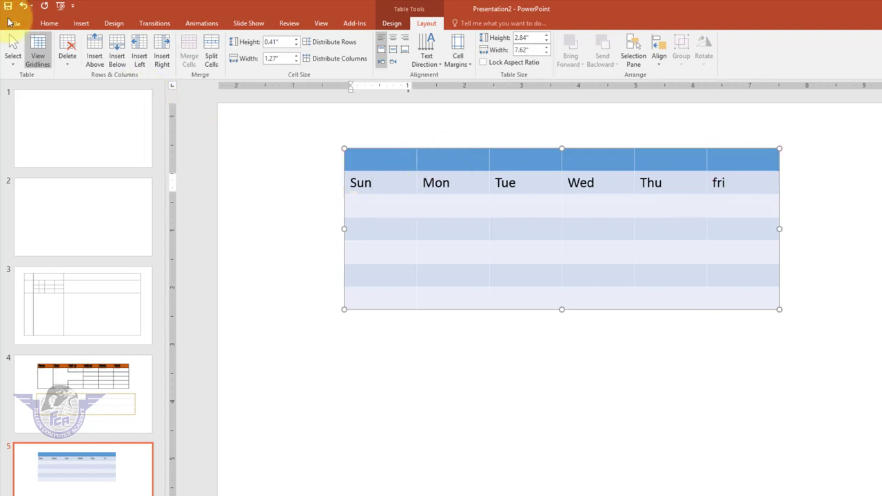
{"action": "left_click", "coordinate": [75, 67]}
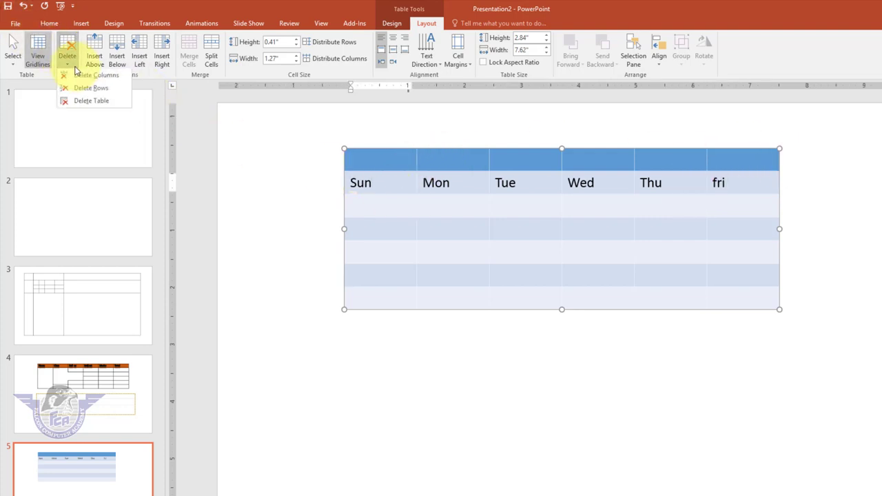
{"action": "left_click", "coordinate": [105, 93]}
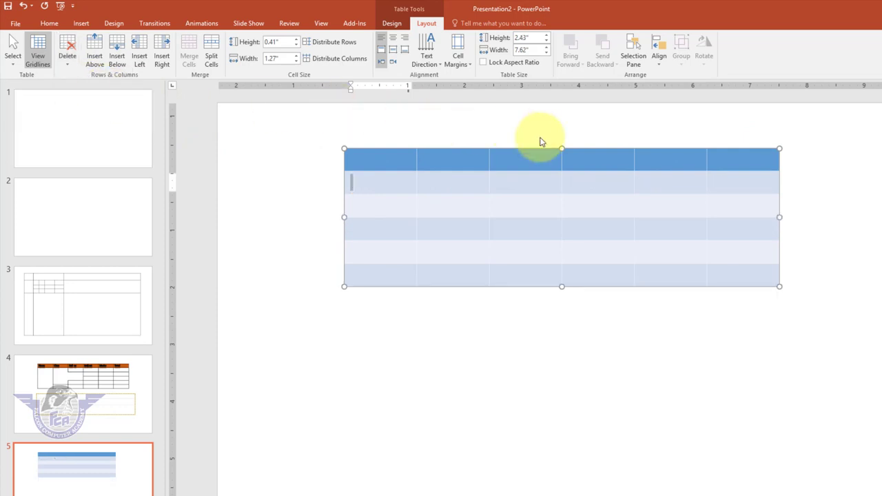
{"action": "left_click", "coordinate": [392, 203]}
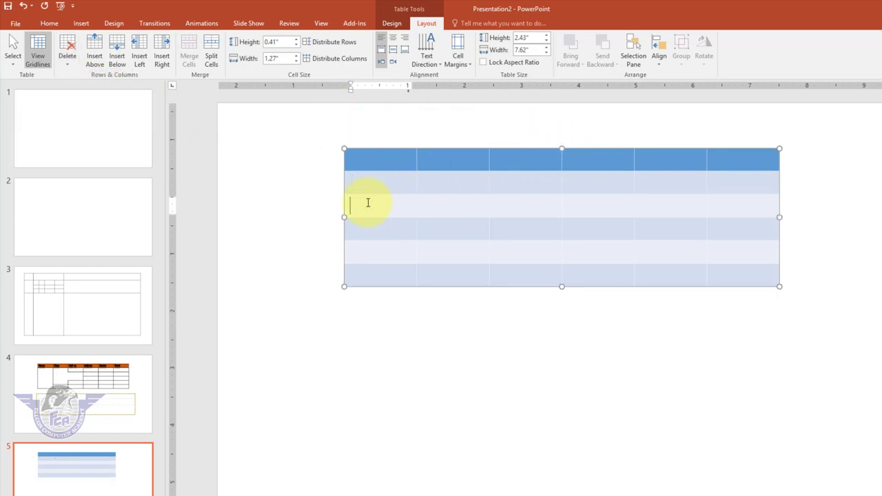
{"action": "left_click", "coordinate": [398, 185]}
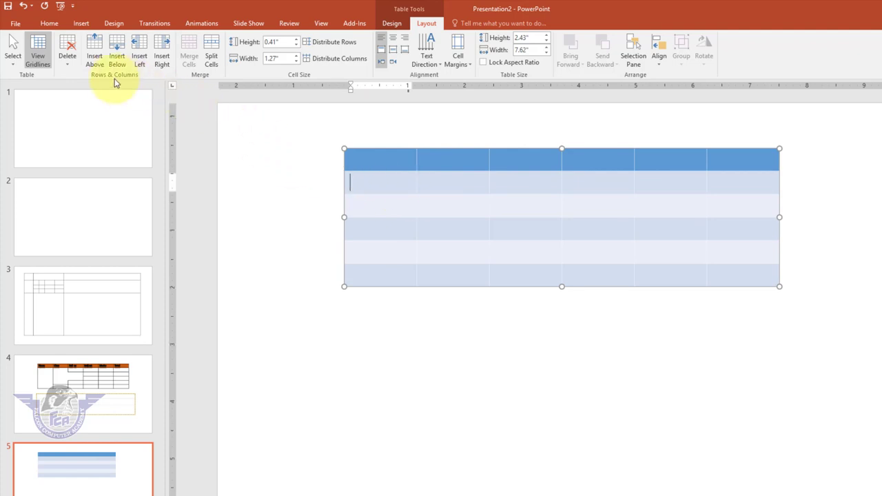
{"action": "left_click", "coordinate": [68, 64]}
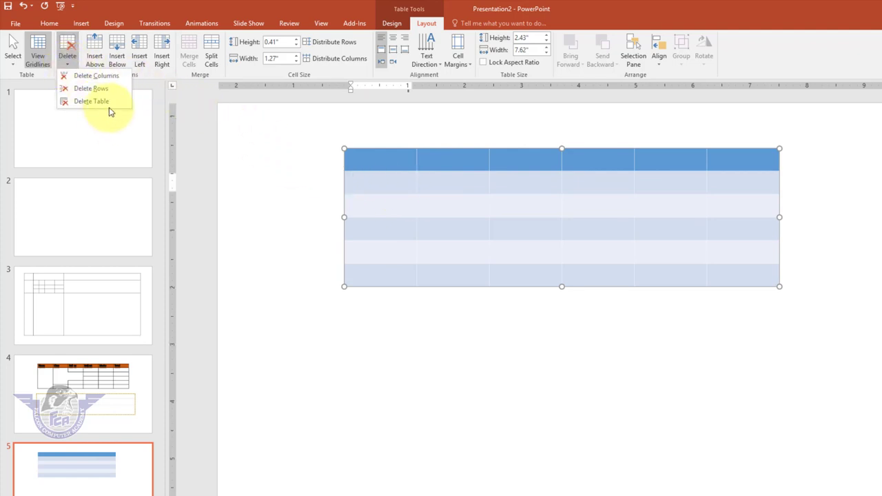
{"action": "left_click", "coordinate": [115, 103]}
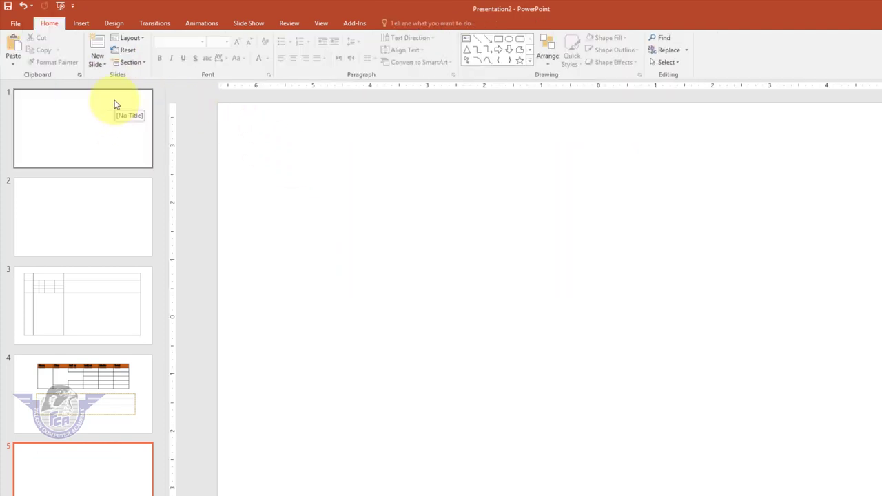
{"action": "left_click", "coordinate": [23, 6]}
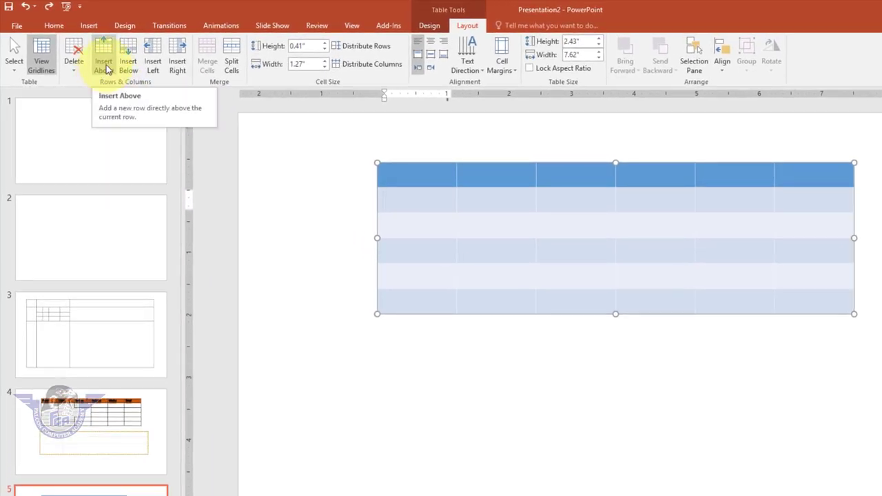
- Type 'name' in the first header cell and insert a row above and below the header
{"action": "left_click", "coordinate": [413, 177]}
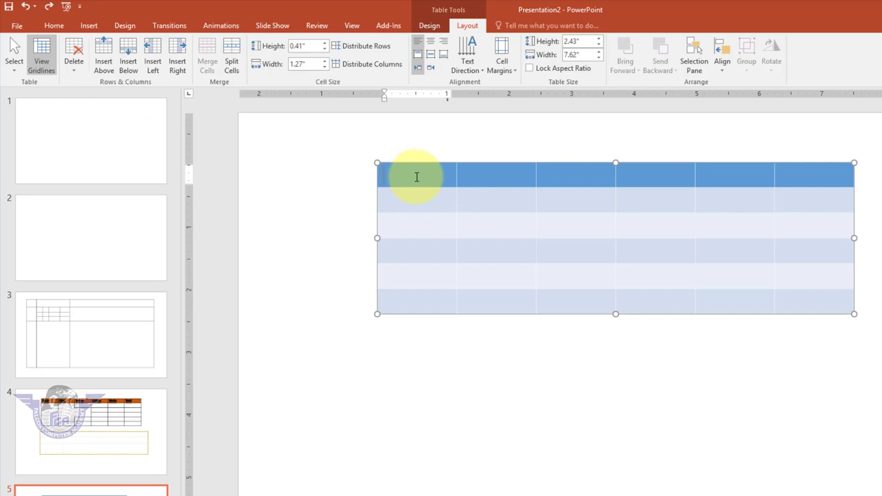
{"action": "type", "text": "name"}
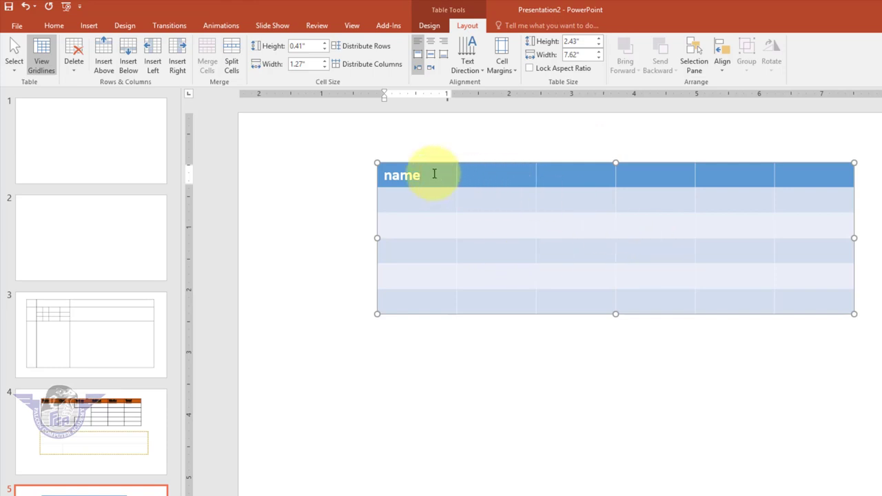
{"action": "left_click", "coordinate": [104, 69]}
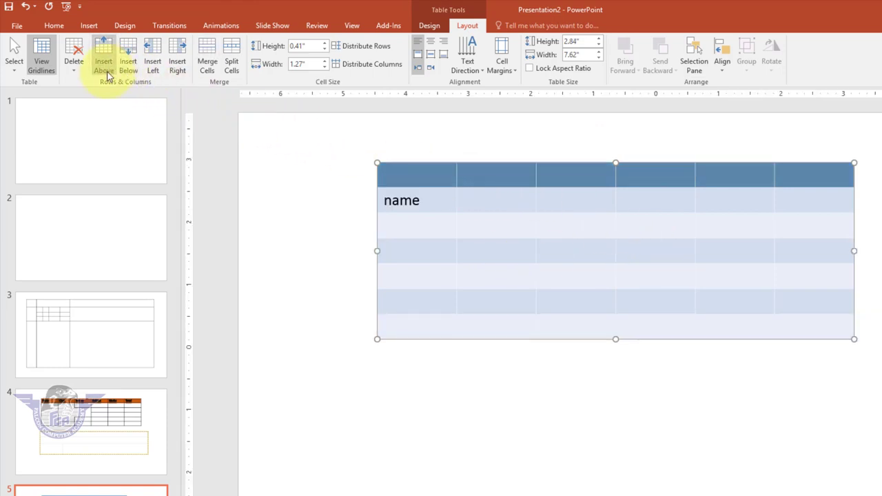
{"action": "left_click", "coordinate": [427, 175]}
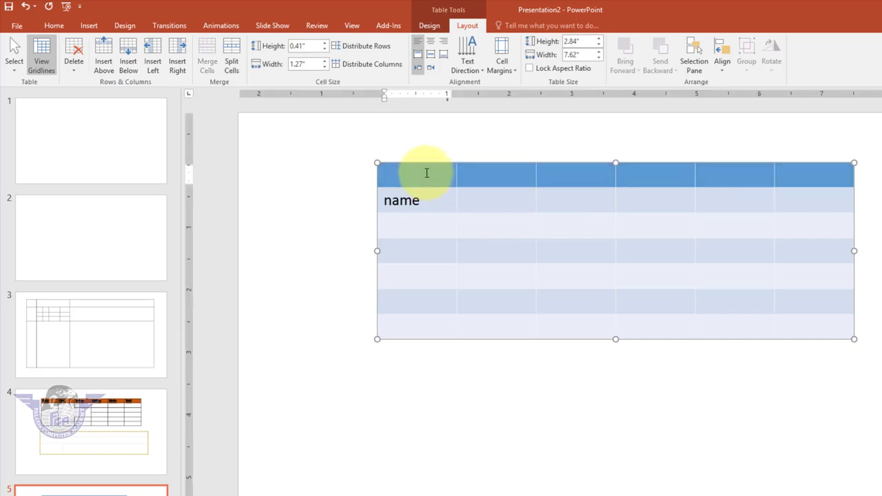
{"action": "left_click", "coordinate": [135, 71]}
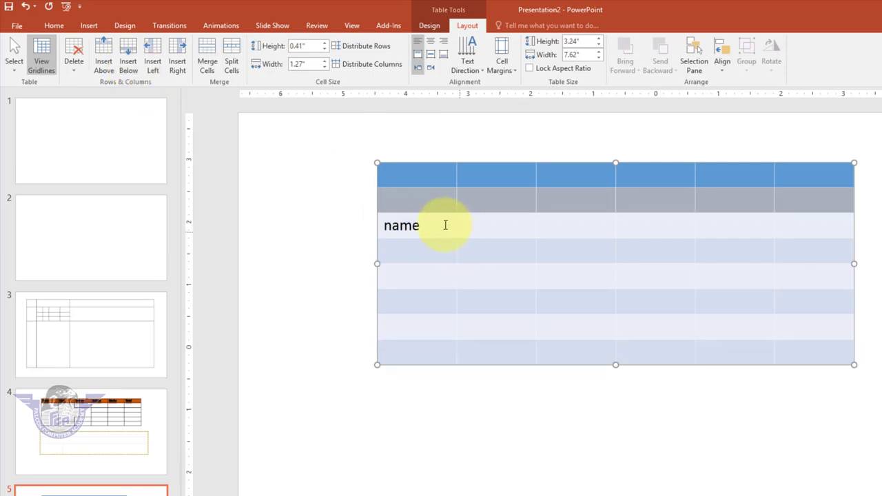
{"action": "left_click", "coordinate": [416, 202]}
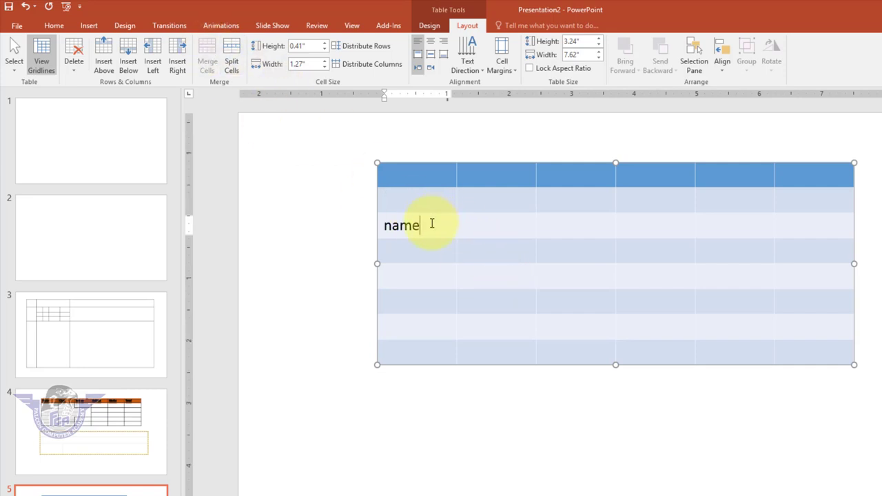
- Insert a new column on each side of the 'name' column
{"action": "left_click", "coordinate": [432, 222]}
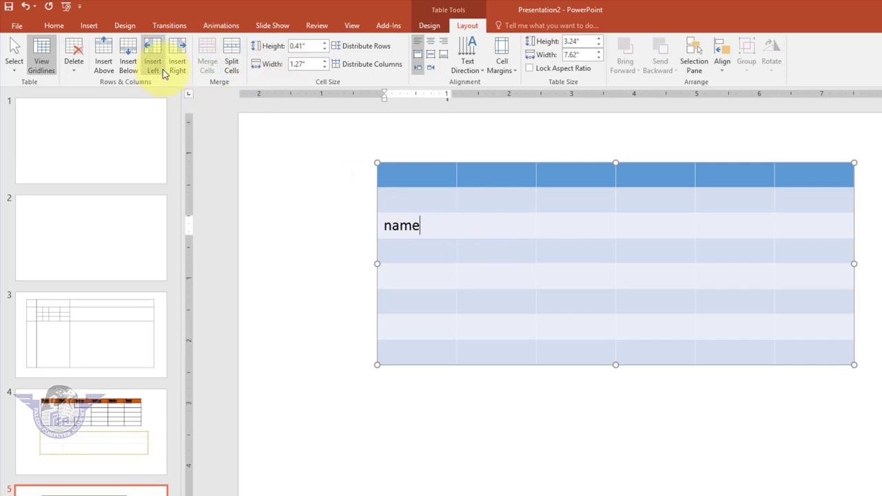
{"action": "left_click", "coordinate": [162, 68]}
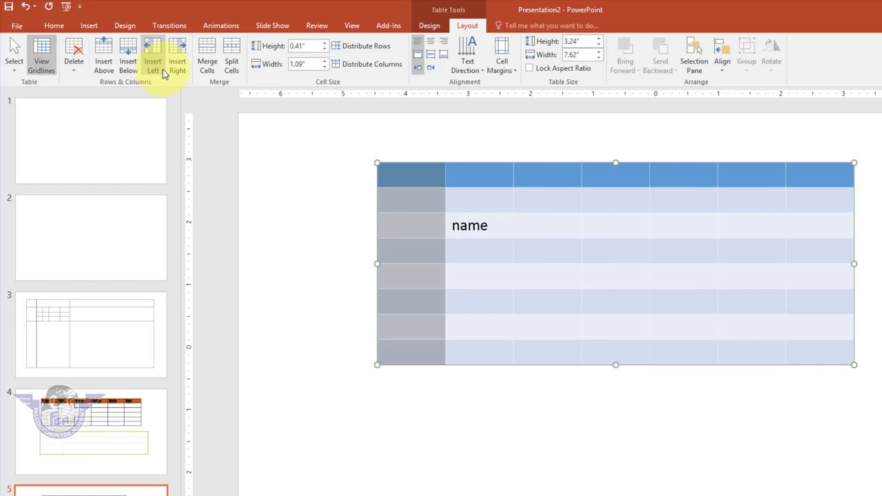
{"action": "left_click", "coordinate": [501, 229]}
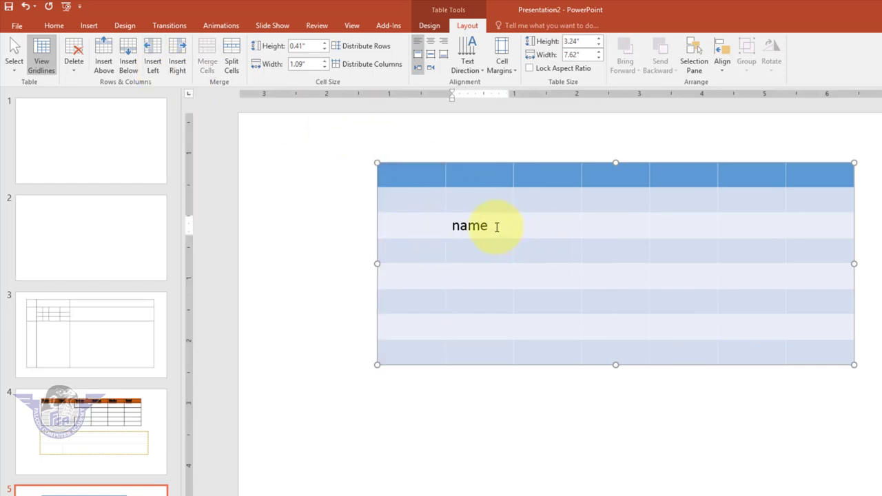
{"action": "left_click", "coordinate": [178, 65]}
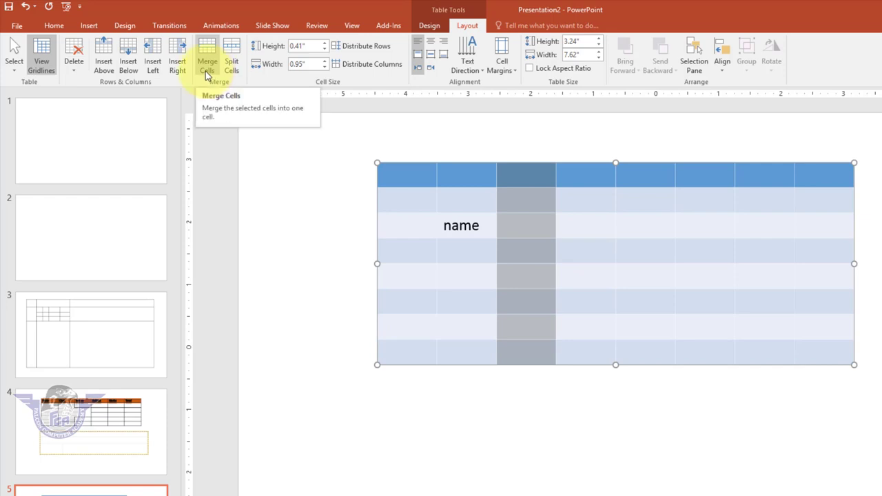
- Enter 'Falcon computer academy' in the first header cell, merge the header row, and centre the title
{"action": "left_click", "coordinate": [416, 177]}
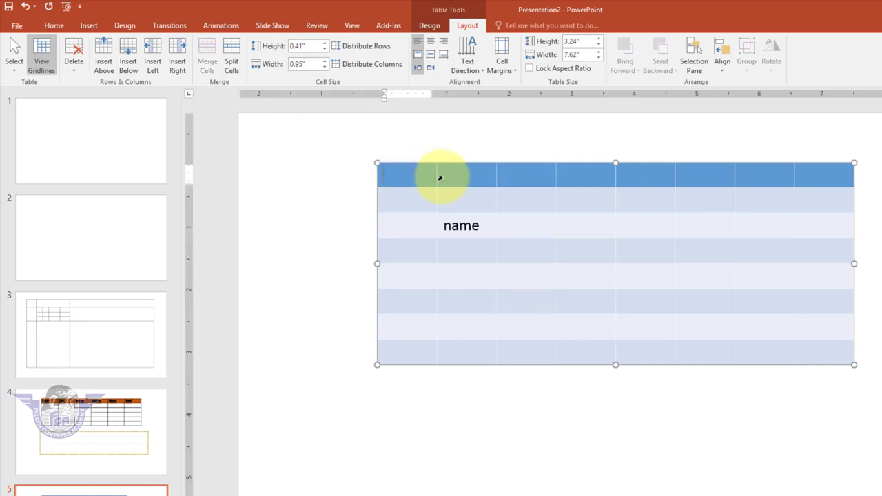
{"action": "type", "text": "Falcon comp"}
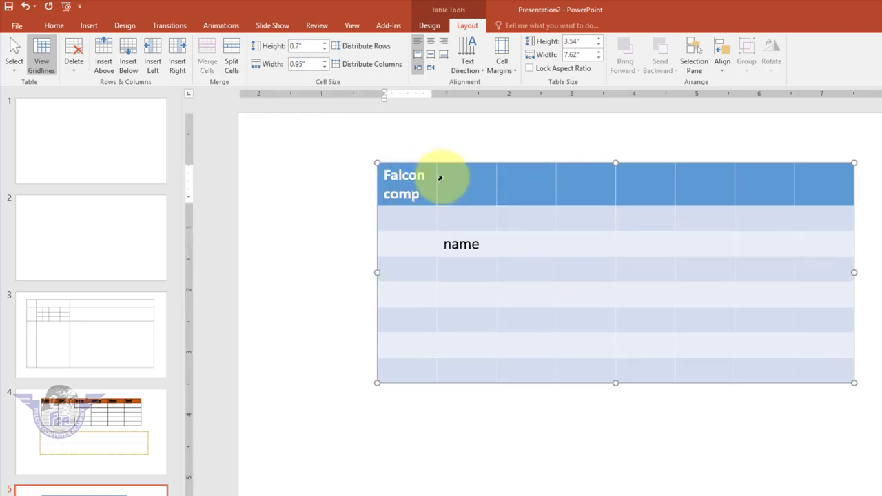
{"action": "type", "text": "uter academy"}
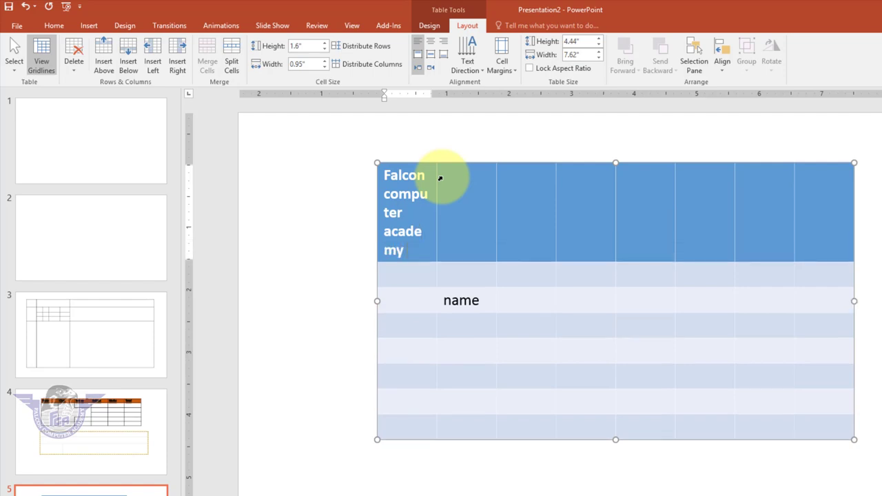
{"action": "left_click_drag", "start_coordinate": [423, 191], "coordinate": [824, 196]}
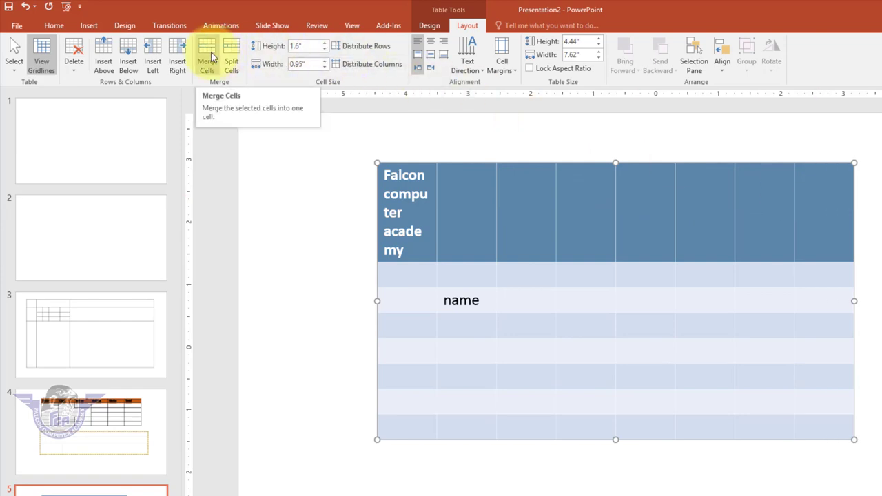
{"action": "left_click", "coordinate": [211, 58]}
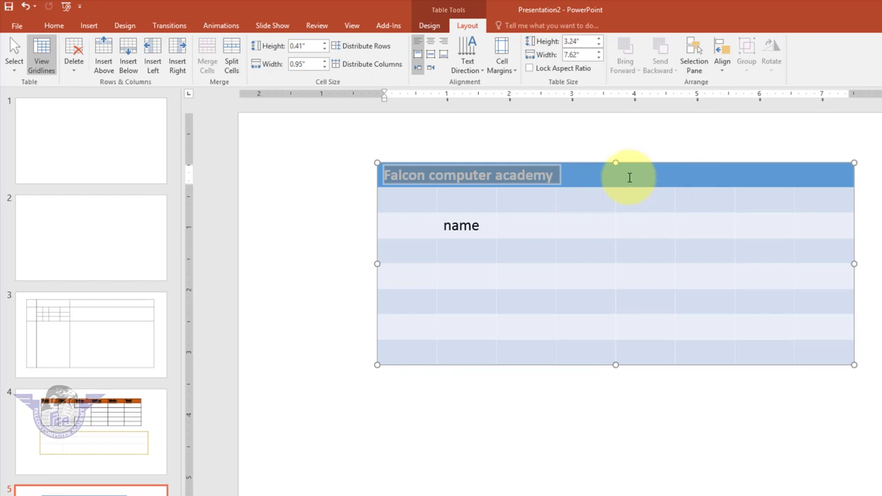
{"action": "left_click_drag", "start_coordinate": [629, 178], "coordinate": [382, 167]}
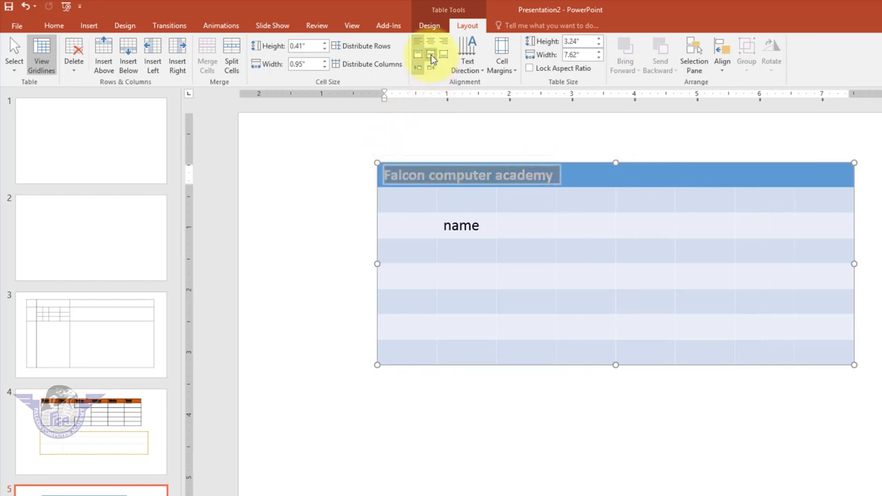
{"action": "left_click", "coordinate": [430, 42]}
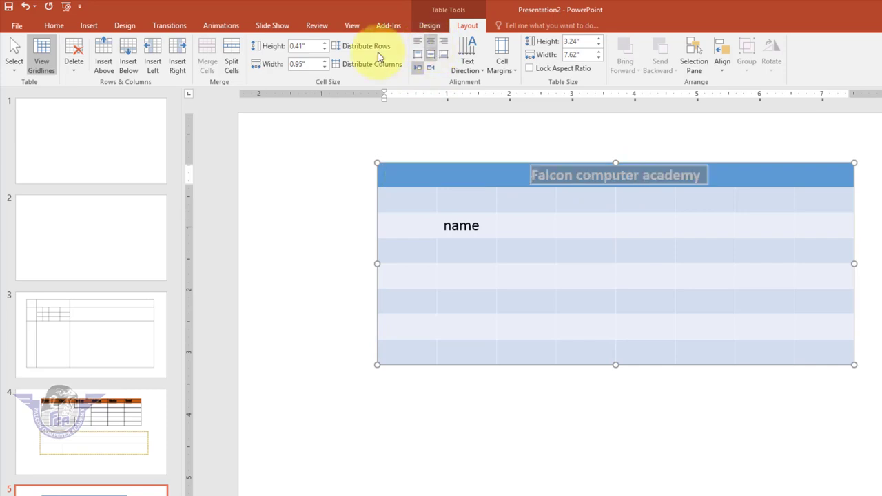
{"action": "left_click", "coordinate": [634, 203]}
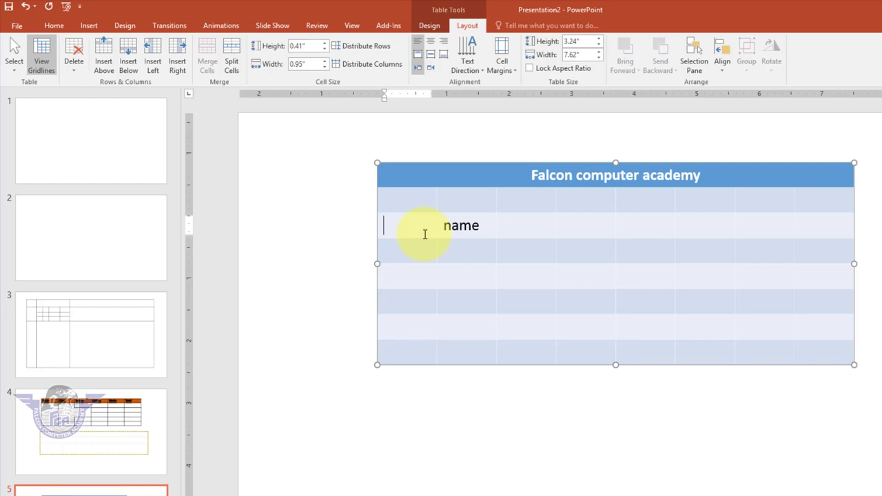
- Type 'date' and split the cell below it into three columns
{"action": "type", "text": "date"}
{"action": "left_click", "coordinate": [421, 255]}
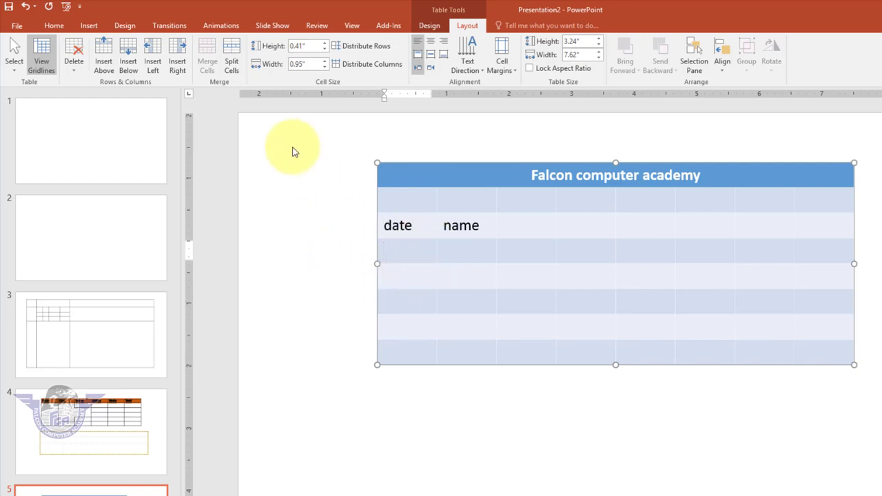
{"action": "left_click", "coordinate": [234, 64]}
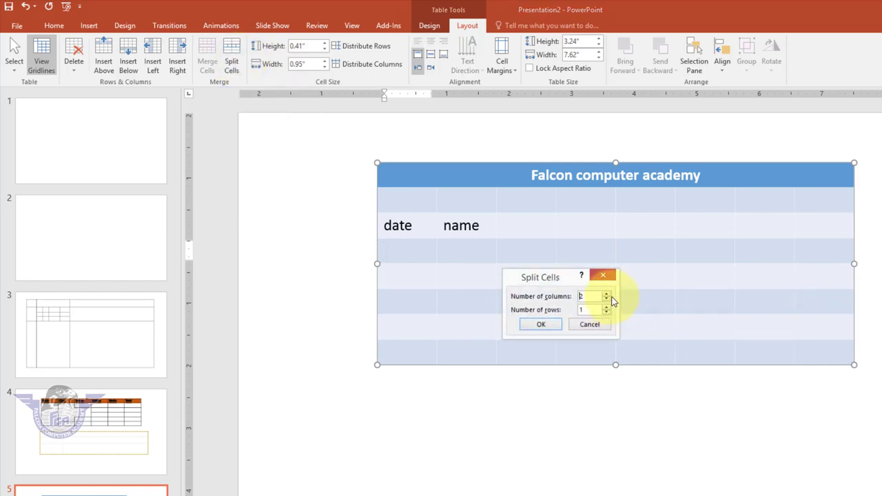
{"action": "left_click", "coordinate": [607, 294]}
{"action": "left_click", "coordinate": [542, 323]}
- Fill the split cells with 14, 10 and 20, and widen the table so they fit
{"action": "left_click", "coordinate": [392, 252]}
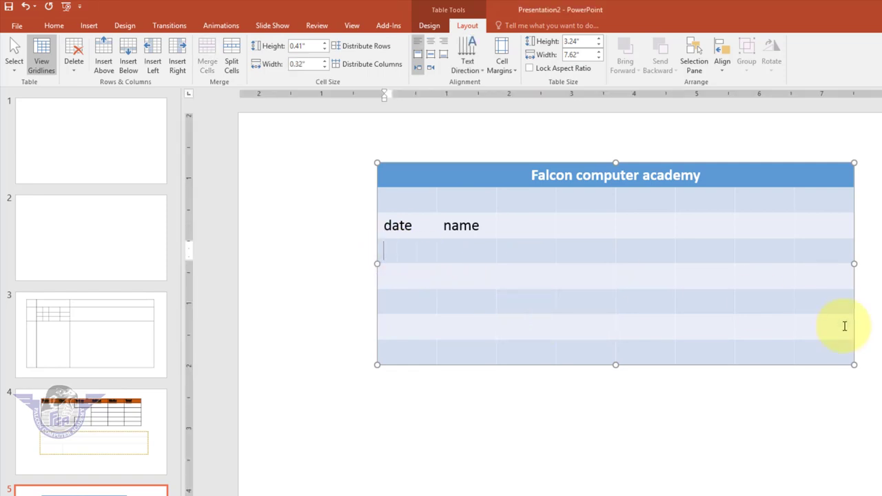
{"action": "type", "text": "14"}
{"action": "key", "text": "Tab"}
{"action": "type", "text": "1"}
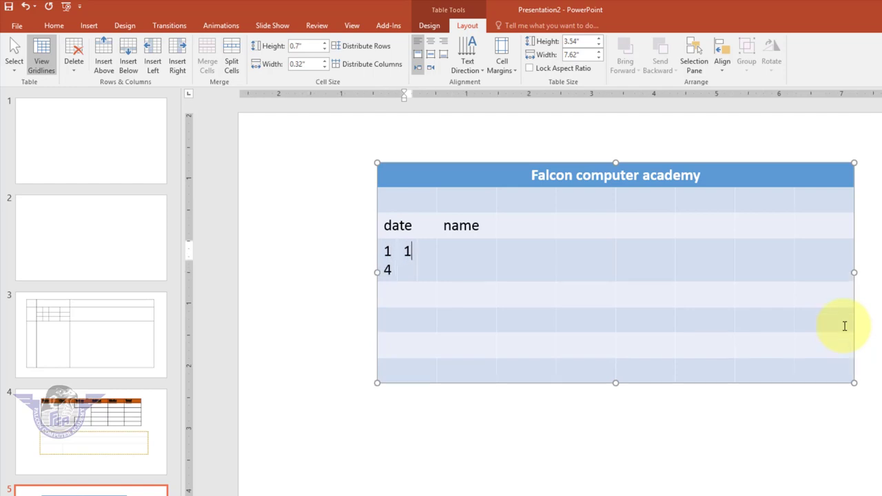
{"action": "type", "text": "0"}
{"action": "key", "text": "Tab"}
{"action": "type", "text": "202"}
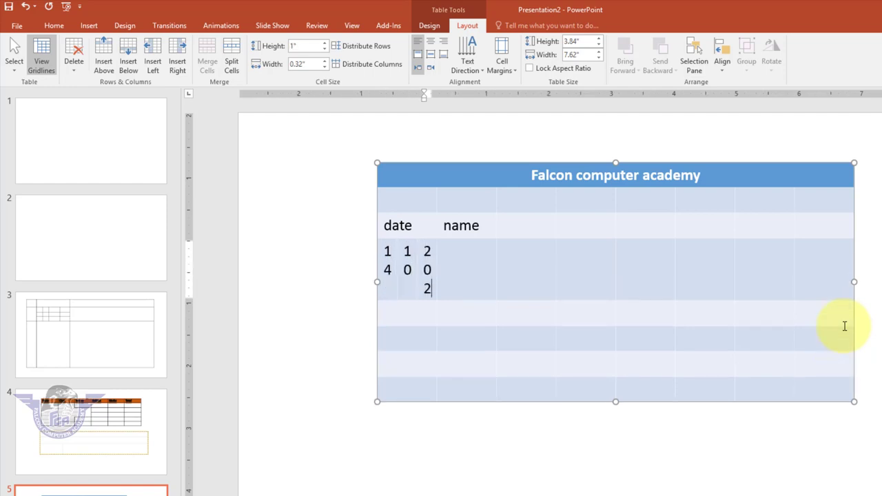
{"action": "key", "text": "BackSpace"}
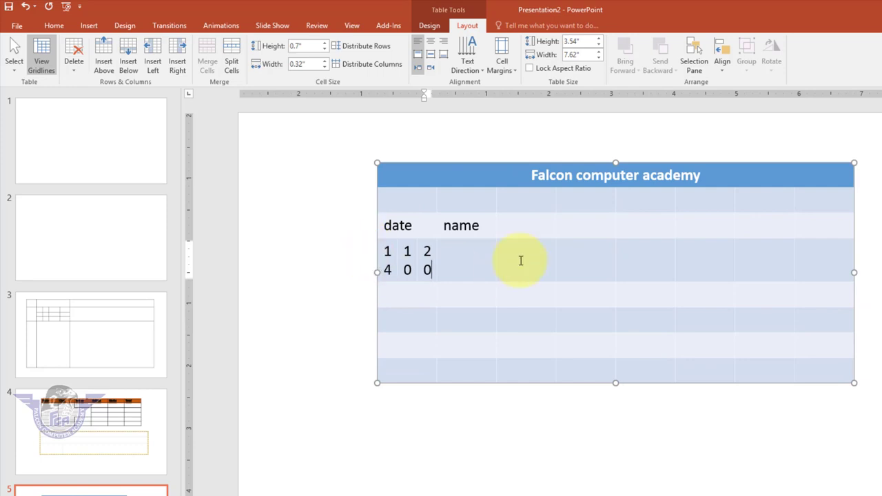
{"action": "left_click_drag", "start_coordinate": [375, 270], "coordinate": [338, 276]}
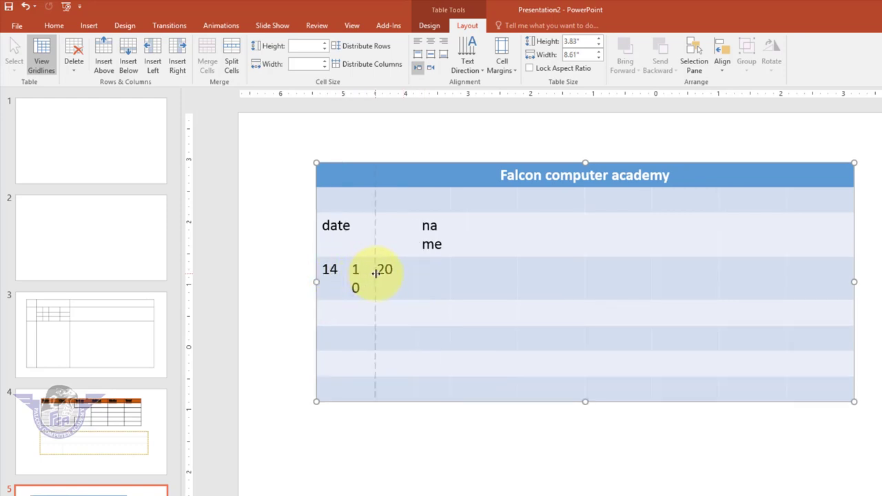
{"action": "left_click_drag", "start_coordinate": [375, 272], "coordinate": [376, 273]}
- Set the selected lower rows of the table to 0.4" height
{"action": "left_click", "coordinate": [388, 292]}
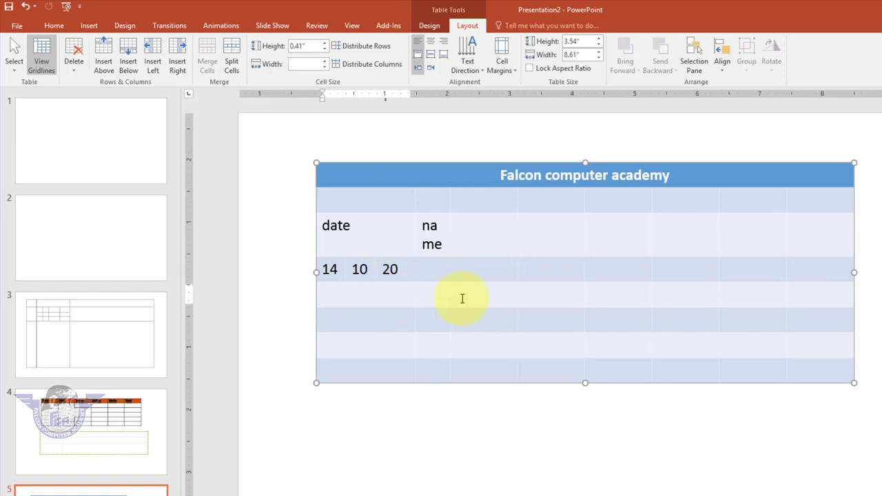
{"action": "left_click_drag", "start_coordinate": [344, 295], "coordinate": [811, 363]}
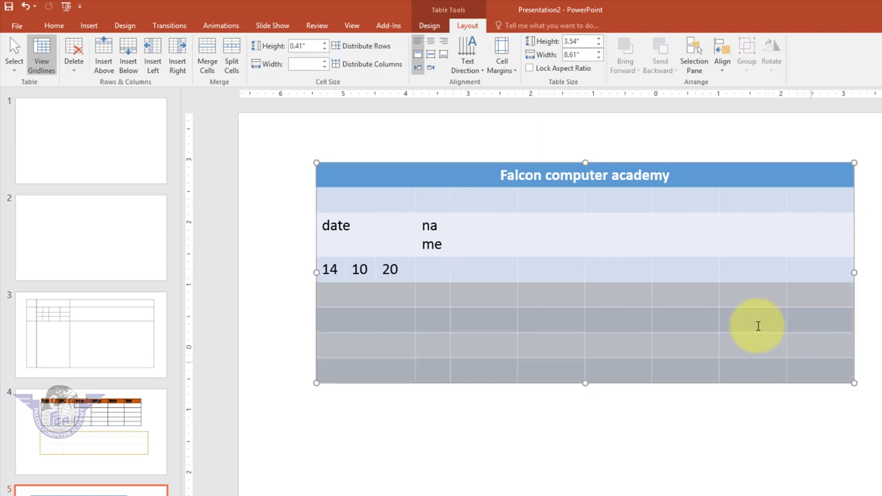
{"action": "left_click", "coordinate": [325, 44]}
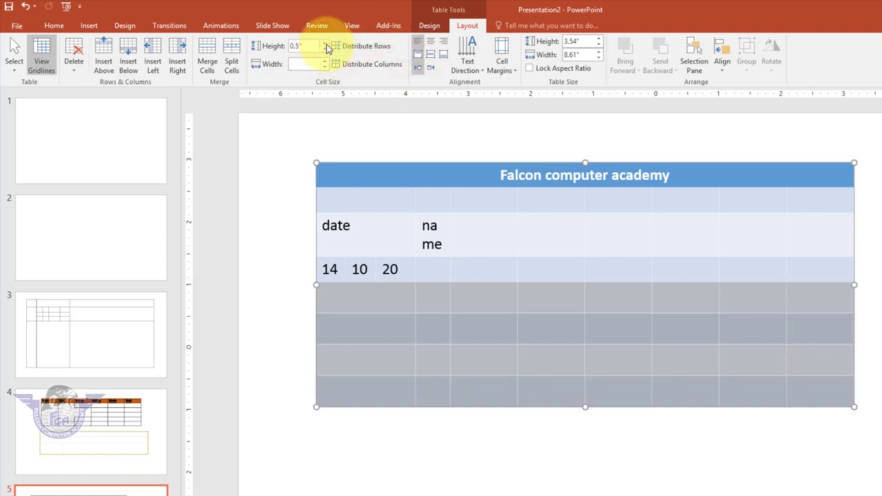
{"action": "left_click", "coordinate": [326, 45]}
{"action": "left_click", "coordinate": [325, 44]}
{"action": "left_click", "coordinate": [326, 44]}
{"action": "left_click", "coordinate": [326, 45]}
{"action": "left_click", "coordinate": [325, 44]}
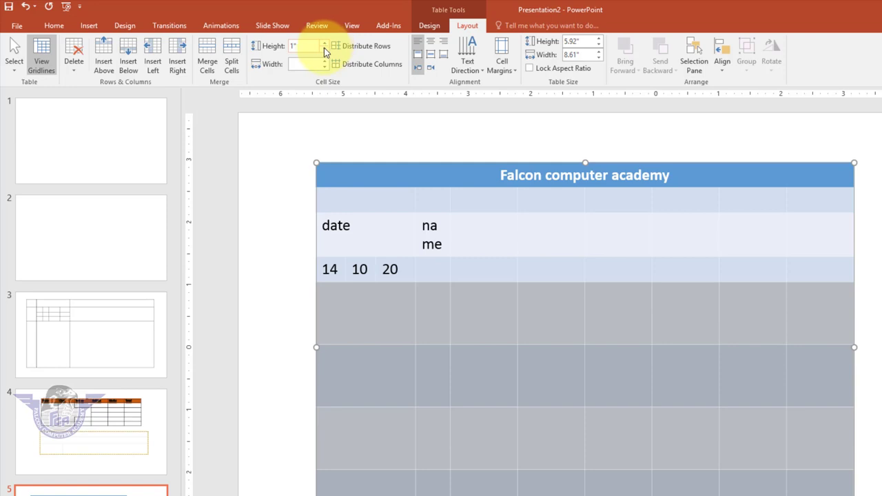
{"action": "left_click", "coordinate": [324, 49]}
{"action": "left_click", "coordinate": [324, 49]}
{"action": "left_click", "coordinate": [324, 49]}
{"action": "left_click", "coordinate": [323, 48]}
{"action": "left_click", "coordinate": [323, 49]}
{"action": "left_click", "coordinate": [323, 49]}
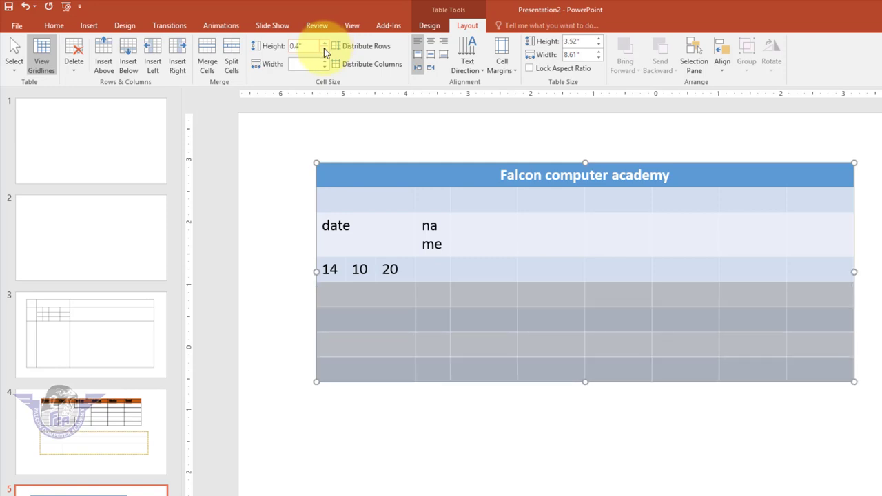
- Set the column width to 0.6" and deselect the table
{"action": "left_click", "coordinate": [324, 62]}
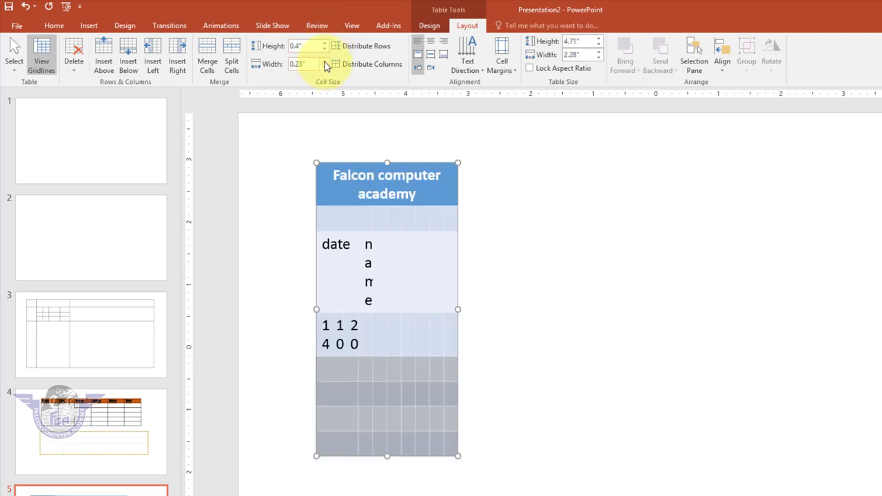
{"action": "left_click", "coordinate": [325, 62]}
{"action": "left_click", "coordinate": [325, 62]}
{"action": "left_click", "coordinate": [324, 62]}
{"action": "left_click", "coordinate": [324, 62]}
{"action": "left_click", "coordinate": [324, 62]}
{"action": "left_click", "coordinate": [325, 61]}
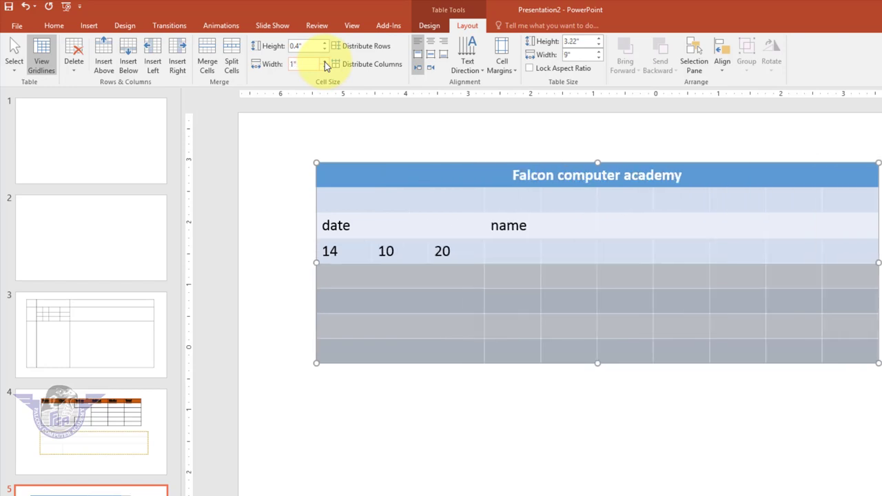
{"action": "left_click", "coordinate": [324, 61]}
{"action": "left_click", "coordinate": [325, 66]}
{"action": "left_click", "coordinate": [325, 66]}
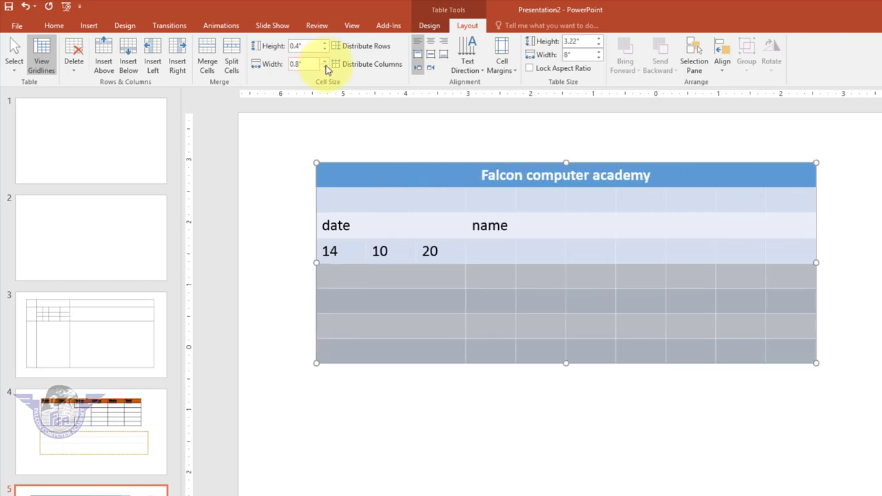
{"action": "left_click", "coordinate": [325, 67]}
{"action": "left_click", "coordinate": [325, 66]}
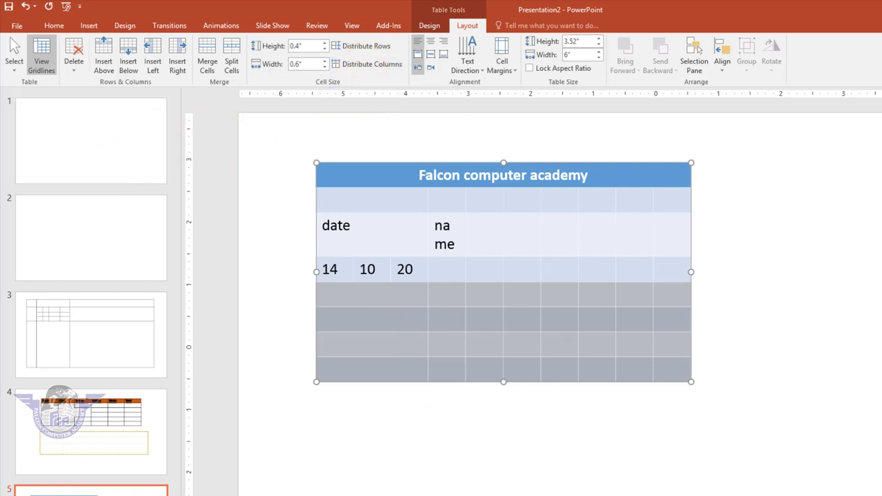
{"action": "left_click", "coordinate": [71, 413]}
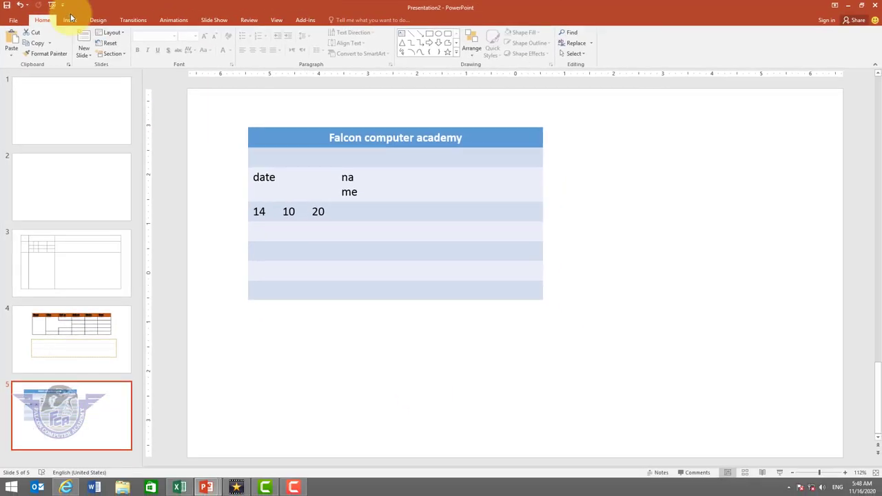
- Insert a new slide with the Blank layout
{"action": "left_click", "coordinate": [71, 21]}
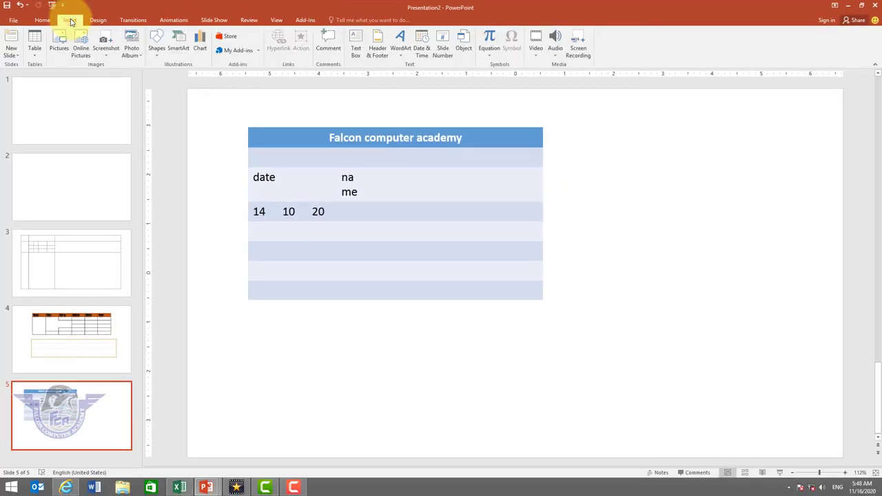
{"action": "left_click", "coordinate": [15, 55]}
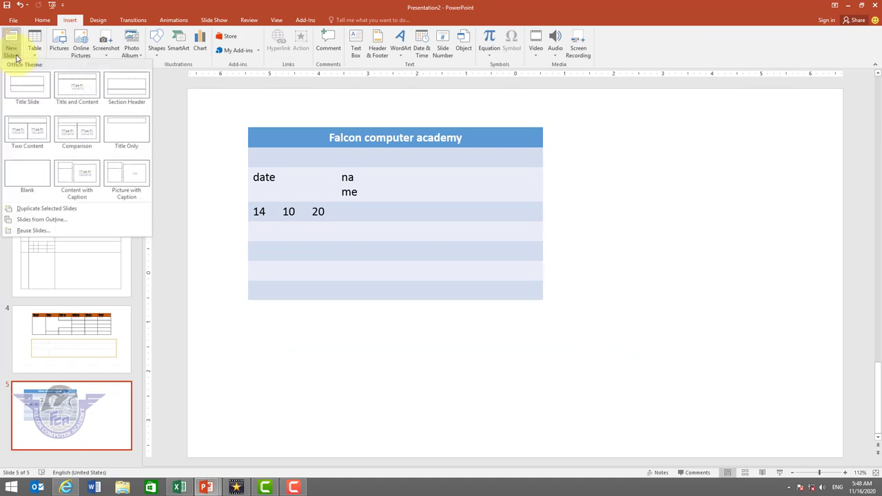
{"action": "left_click", "coordinate": [40, 187]}
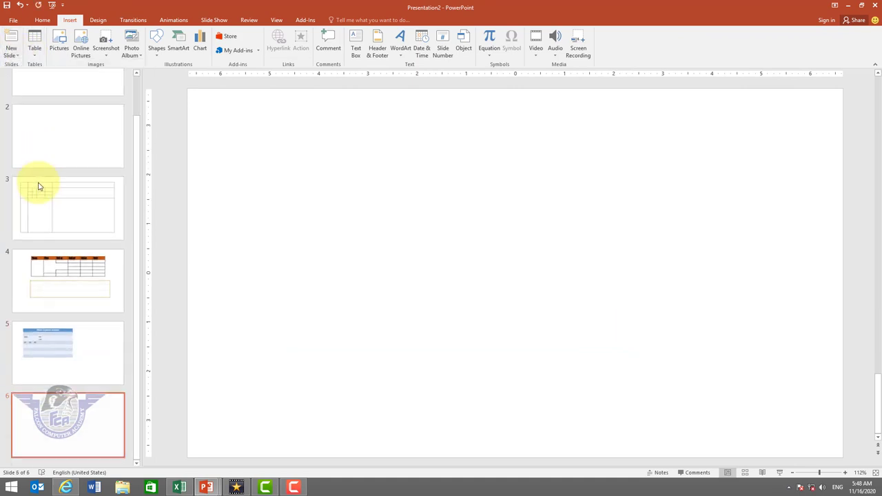
- Preview the Design themes, then return to Insert and open the Table menu
{"action": "left_click", "coordinate": [98, 20]}
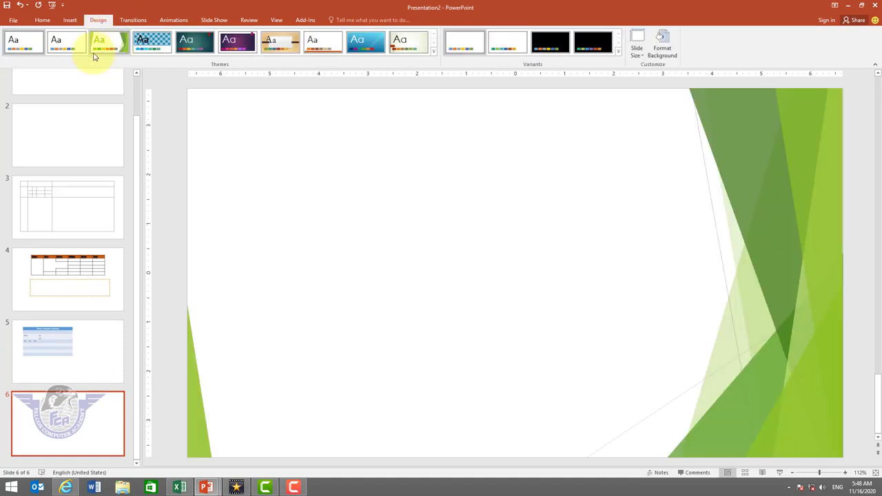
{"action": "left_click", "coordinate": [69, 20]}
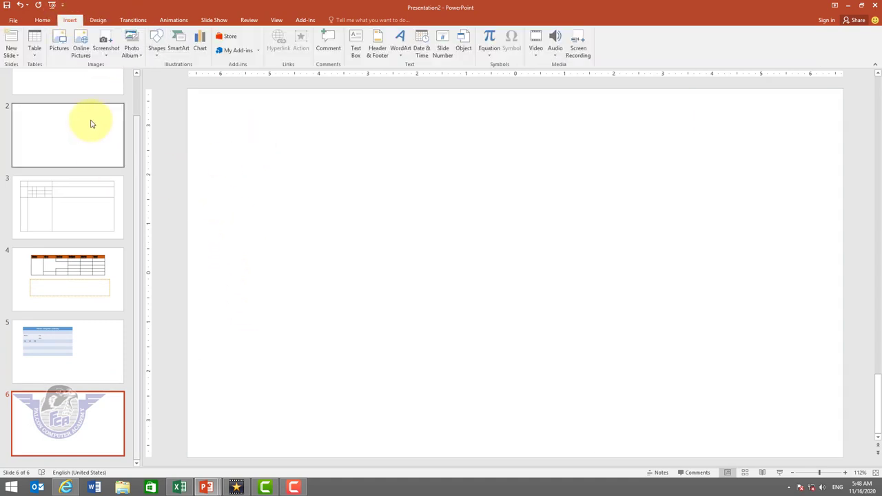
{"action": "left_click", "coordinate": [33, 49]}
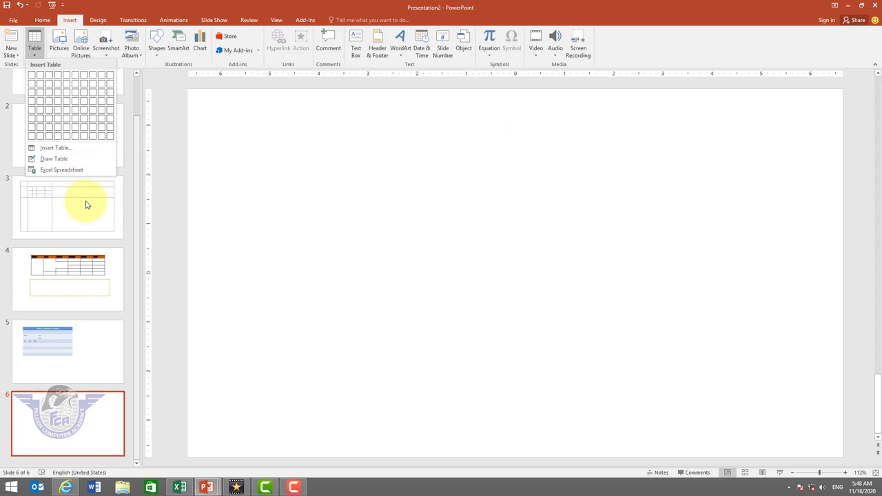
- Draw the table's outer border across slide 6 with Draw Table
{"action": "left_click", "coordinate": [77, 159]}
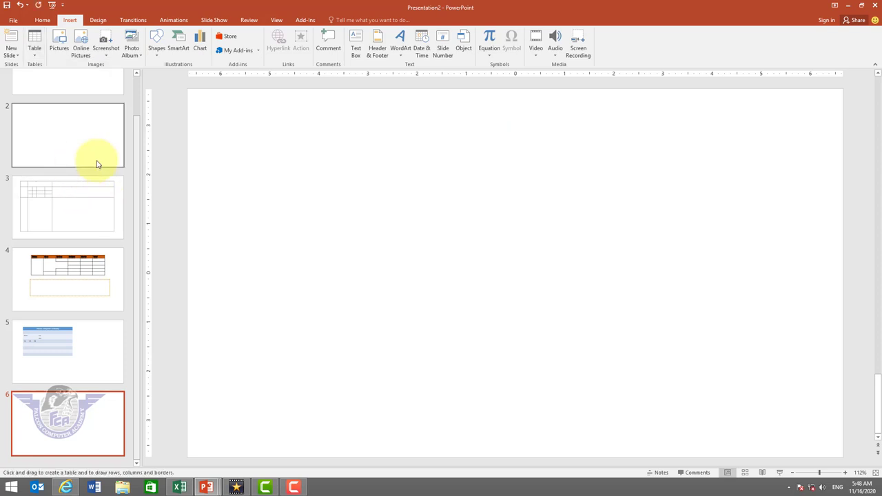
{"action": "mouse_move", "coordinate": [223, 150]}
{"action": "left_mouse_down"}
{"action": "mouse_move", "coordinate": [781, 317]}
{"action": "mouse_move", "coordinate": [773, 340]}
{"action": "left_mouse_up"}
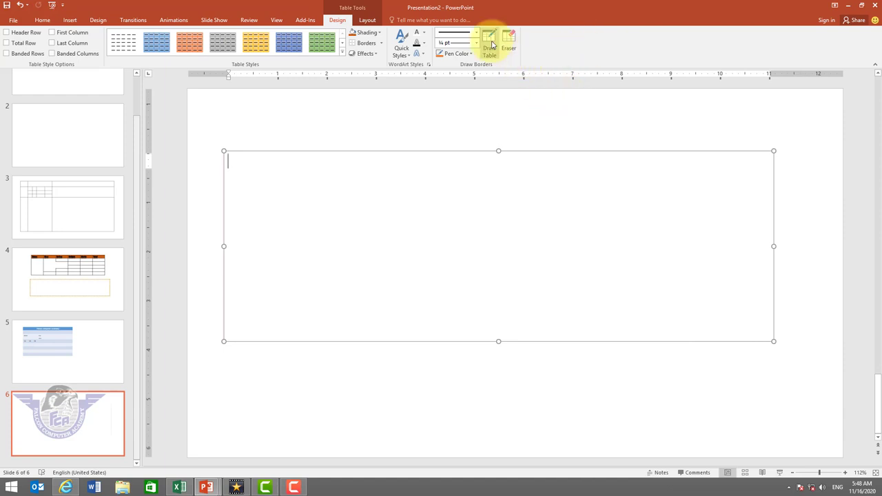
{"action": "left_click", "coordinate": [490, 45]}
- Draw five column and three row dividers for a 6-by-4 grid, then select the cells
{"action": "left_click_drag", "start_coordinate": [276, 164], "coordinate": [283, 272]}
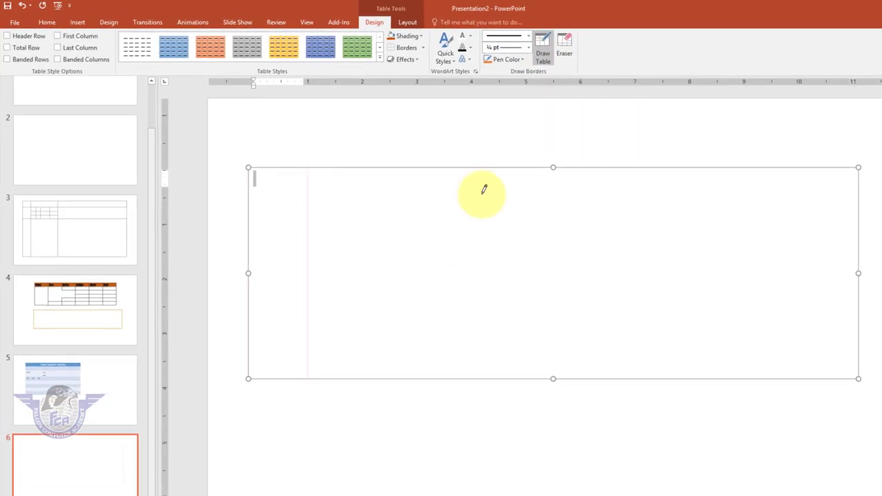
{"action": "left_click_drag", "start_coordinate": [484, 189], "coordinate": [483, 296]}
{"action": "left_click_drag", "start_coordinate": [403, 188], "coordinate": [400, 337]}
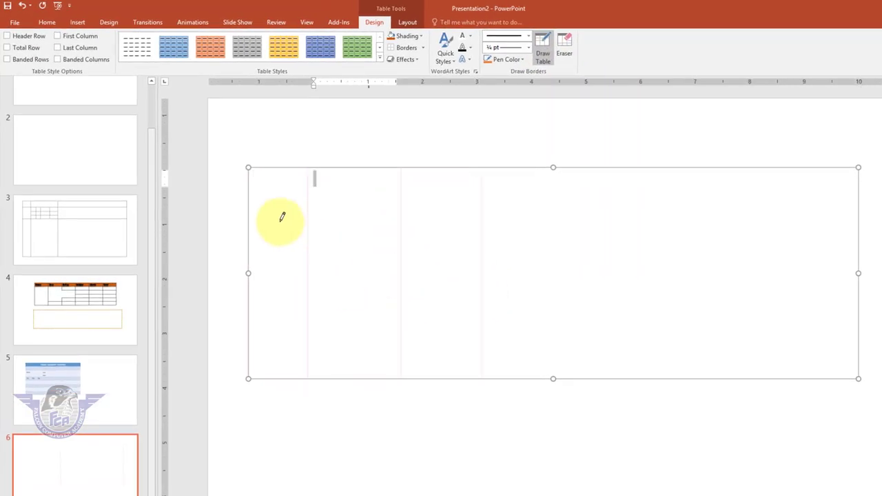
{"action": "left_click_drag", "start_coordinate": [282, 217], "coordinate": [784, 217]}
{"action": "left_click_drag", "start_coordinate": [629, 206], "coordinate": [632, 305]}
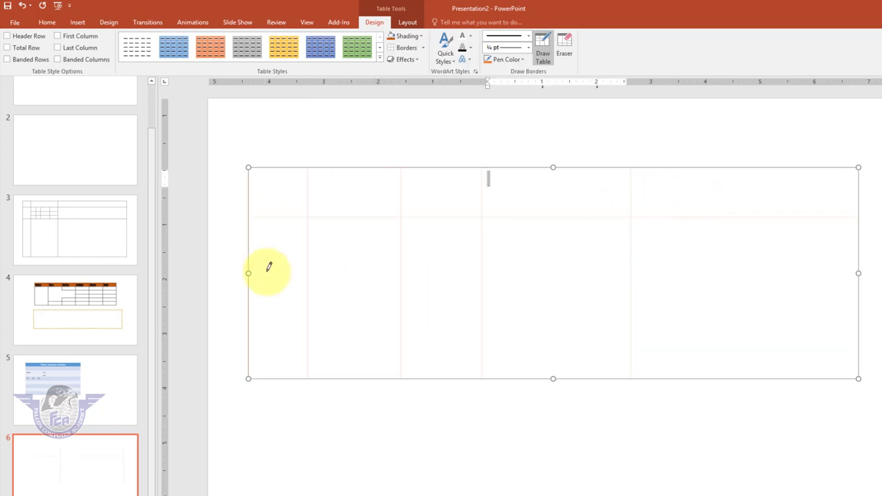
{"action": "left_click_drag", "start_coordinate": [268, 272], "coordinate": [854, 272]}
{"action": "left_click_drag", "start_coordinate": [718, 192], "coordinate": [717, 331]}
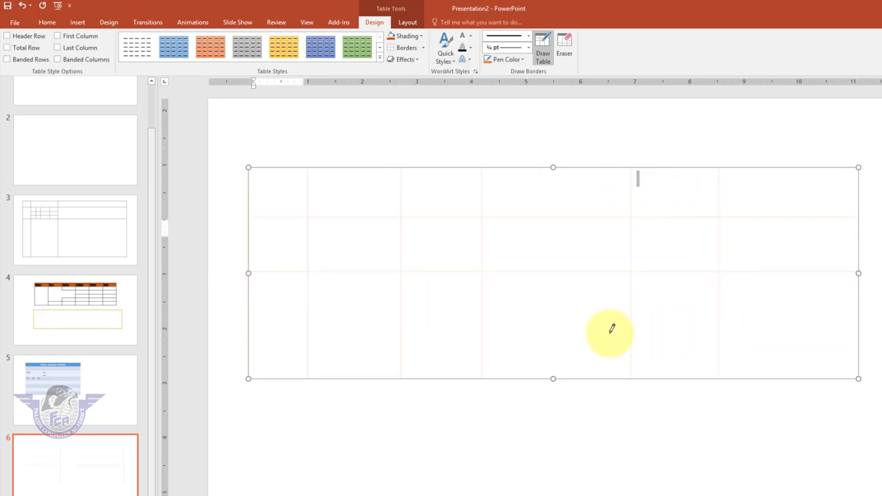
{"action": "left_click_drag", "start_coordinate": [268, 331], "coordinate": [834, 332]}
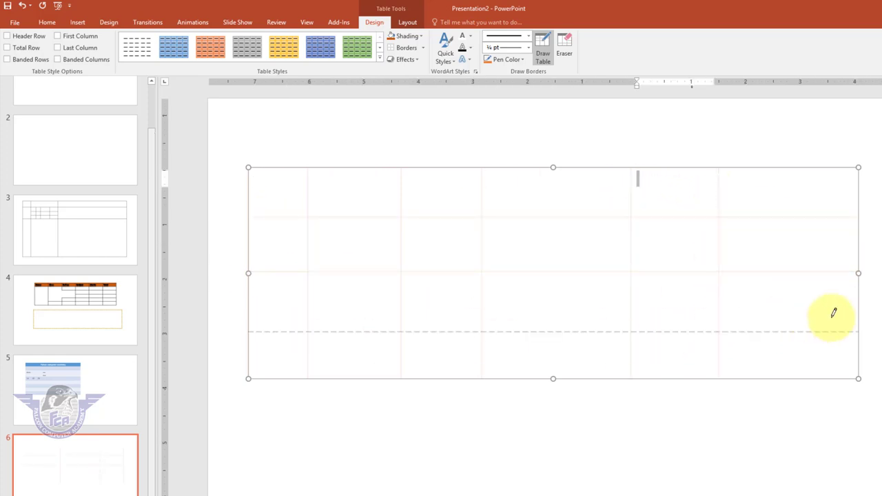
{"action": "left_click", "coordinate": [544, 52]}
{"action": "mouse_move", "coordinate": [297, 199]}
{"action": "left_mouse_down"}
{"action": "mouse_move", "coordinate": [648, 252]}
{"action": "mouse_move", "coordinate": [776, 319]}
{"action": "mouse_move", "coordinate": [780, 339]}
{"action": "left_mouse_up"}
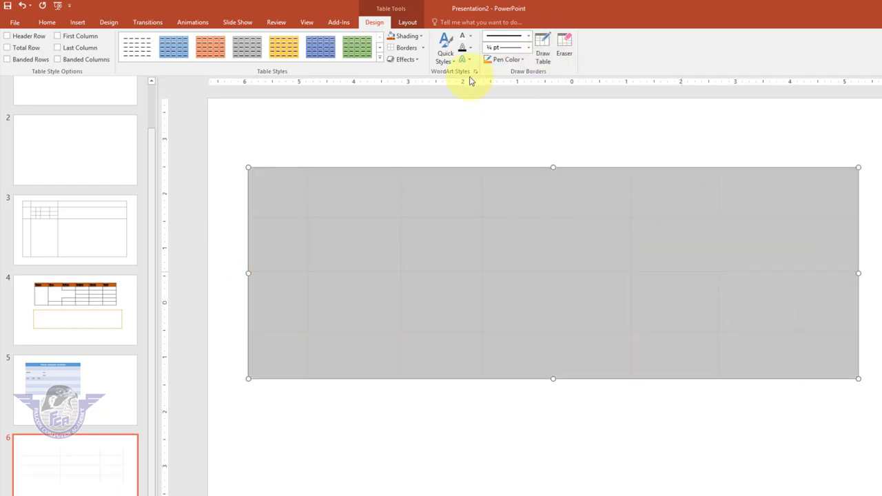
- Distribute rows and columns evenly, giving 0.97" rows and 1.87" columns
{"action": "left_click", "coordinate": [410, 22]}
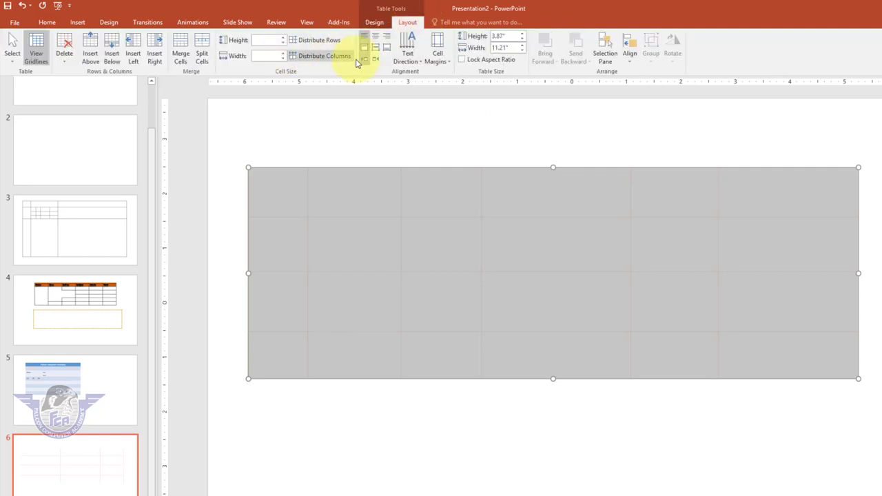
{"action": "left_click", "coordinate": [331, 42]}
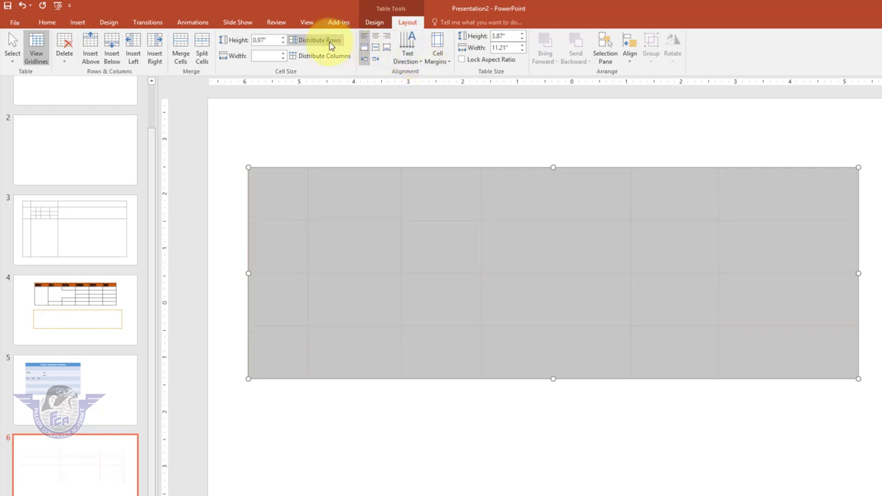
{"action": "left_click", "coordinate": [317, 61]}
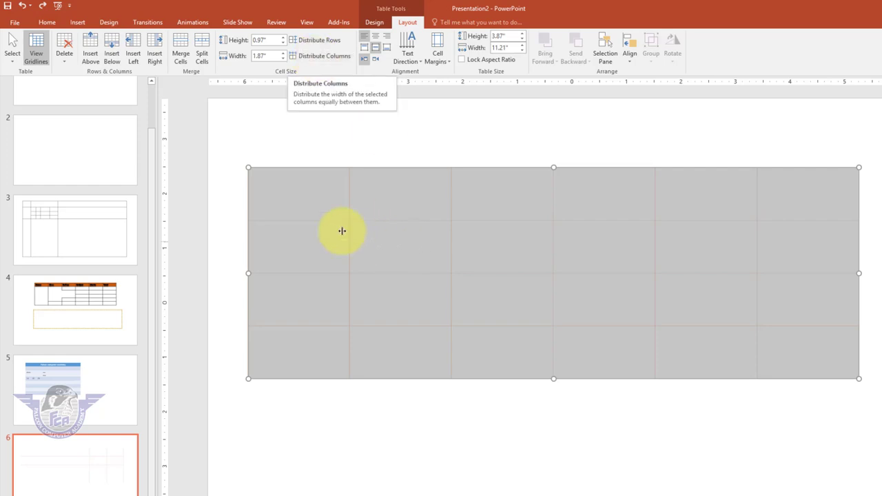
{"action": "left_click", "coordinate": [300, 208]}
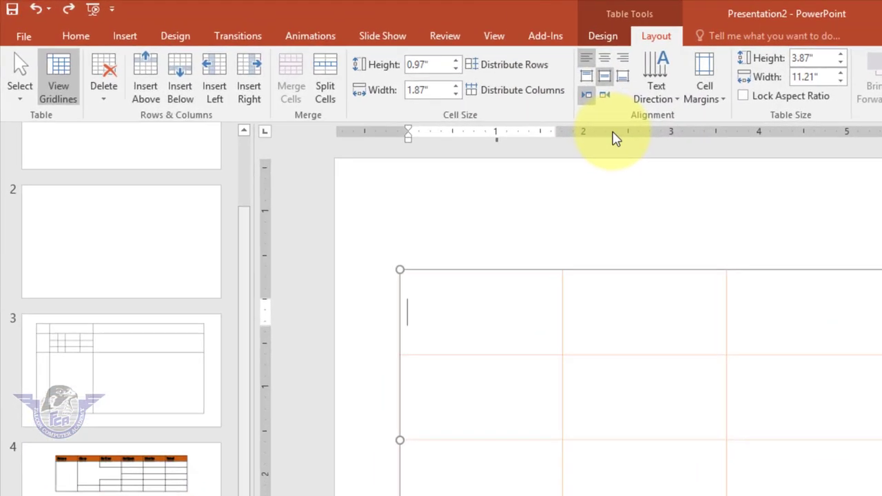
- Type Name, Class, Roll no, Subject, Marks and Total across the first row, then select it
{"action": "type", "text": "name"}
{"action": "key", "text": "Tab"}
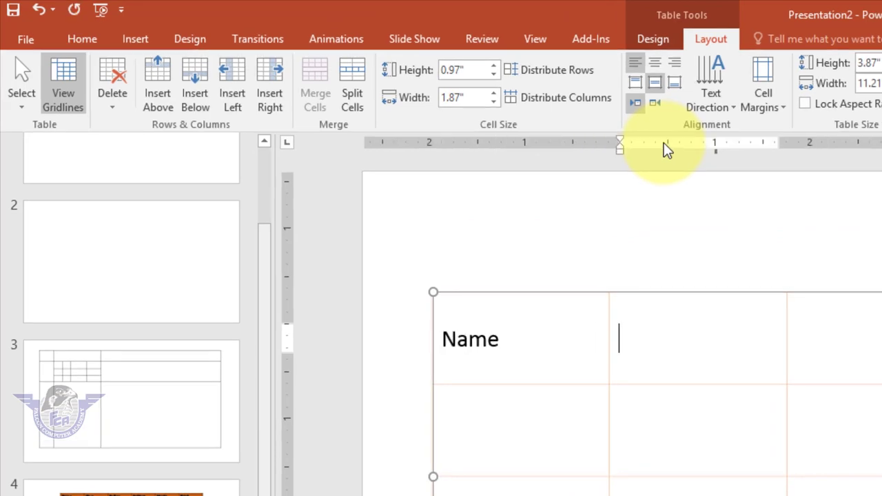
{"action": "type", "text": "clas"}
{"action": "type", "text": "s"}
{"action": "key", "text": "Tab"}
{"action": "type", "text": "rol"}
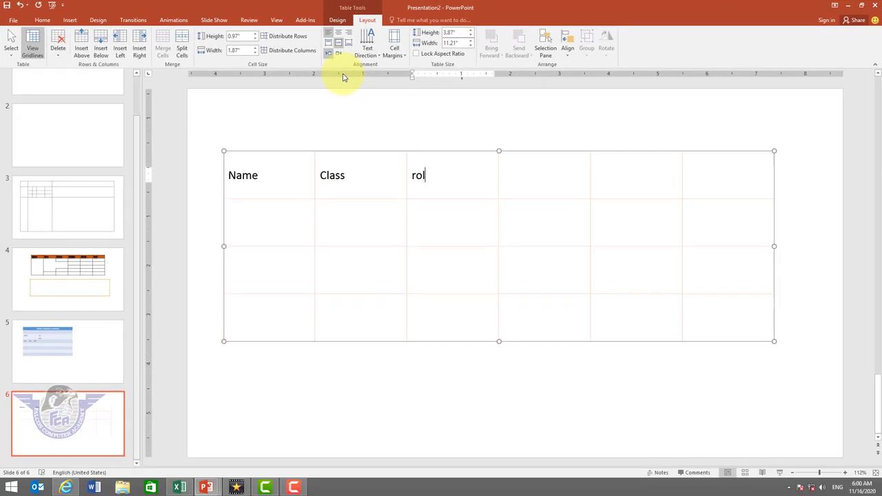
{"action": "type", "text": "l no"}
{"action": "key", "text": "Tab"}
{"action": "type", "text": "t"}
{"action": "key", "text": "Tab"}
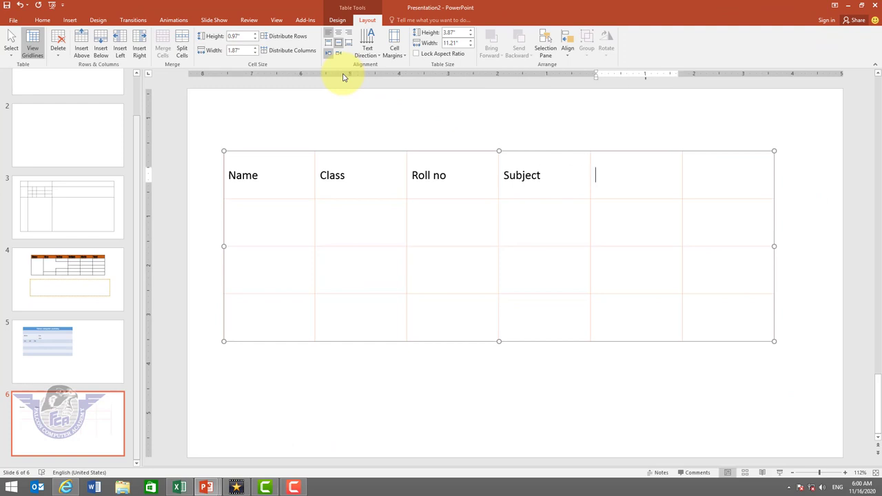
{"action": "type", "text": "marks"}
{"action": "key", "text": "Tab"}
{"action": "type", "text": "totl"}
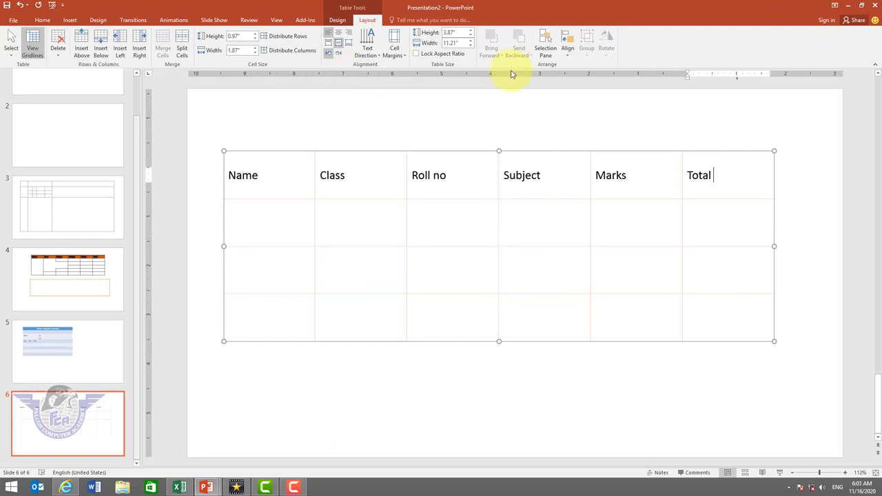
{"action": "left_click_drag", "start_coordinate": [748, 187], "coordinate": [246, 184]}
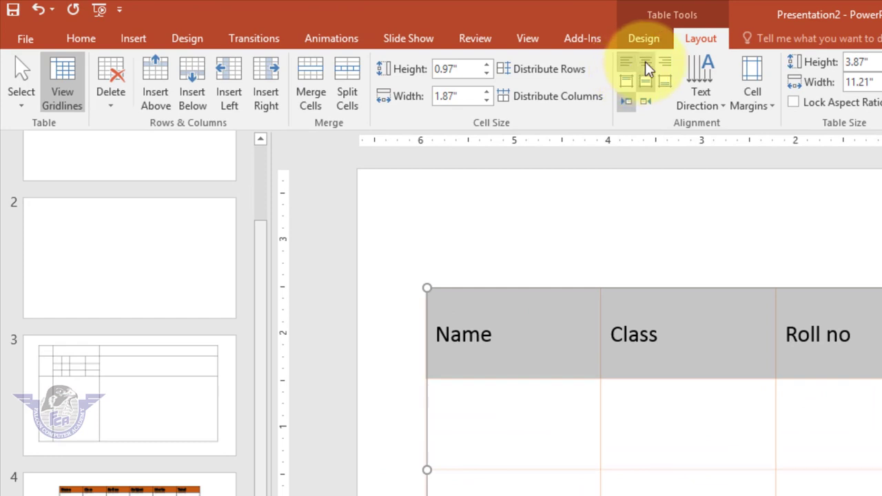
- Align the header text horizontally centred and to the bottom of its cells
{"action": "left_click", "coordinate": [646, 64]}
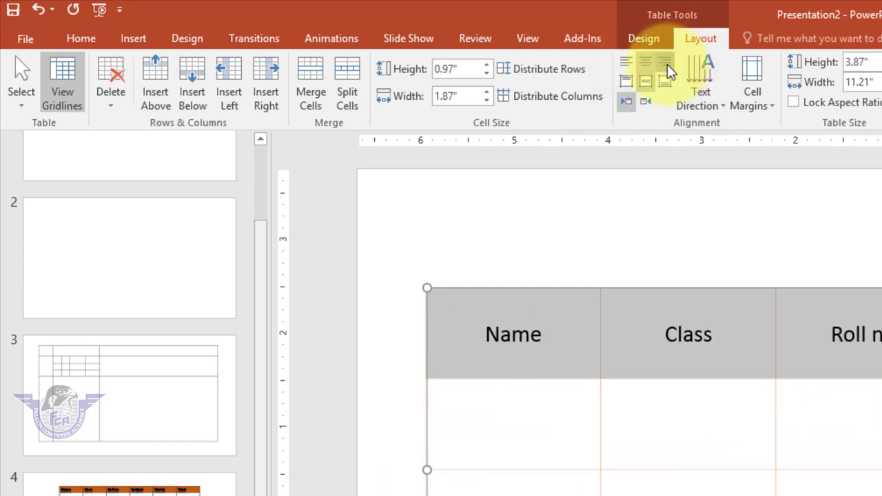
{"action": "left_click", "coordinate": [664, 64]}
{"action": "left_click", "coordinate": [629, 62]}
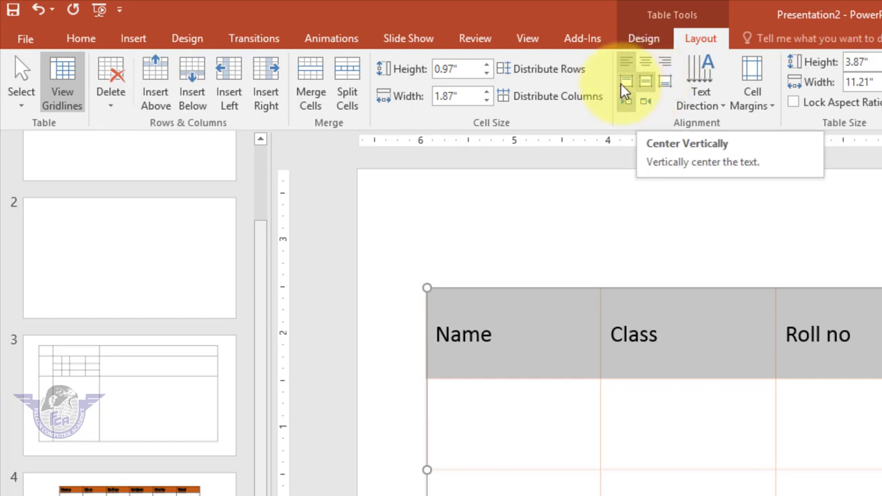
{"action": "left_click", "coordinate": [625, 84]}
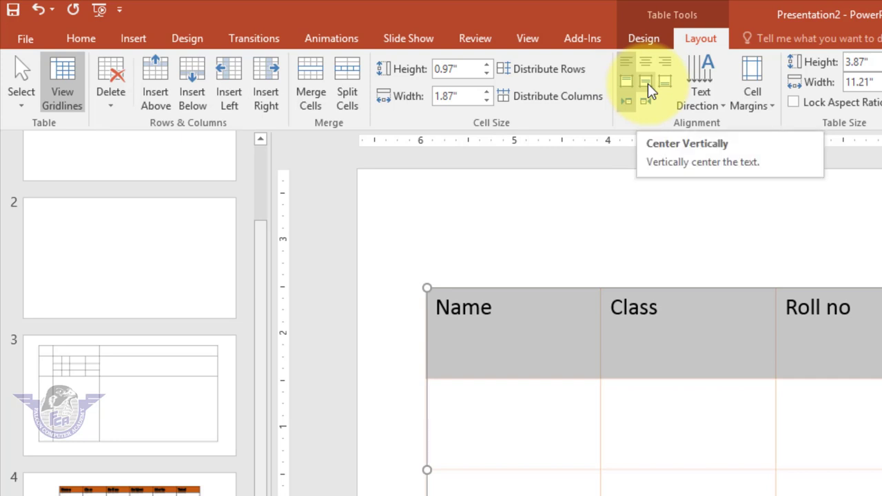
{"action": "left_click", "coordinate": [648, 84]}
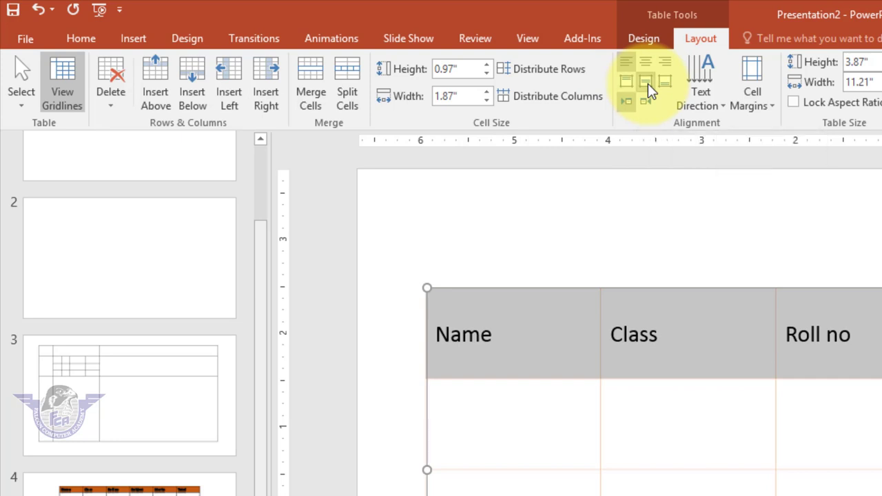
{"action": "left_click", "coordinate": [647, 63]}
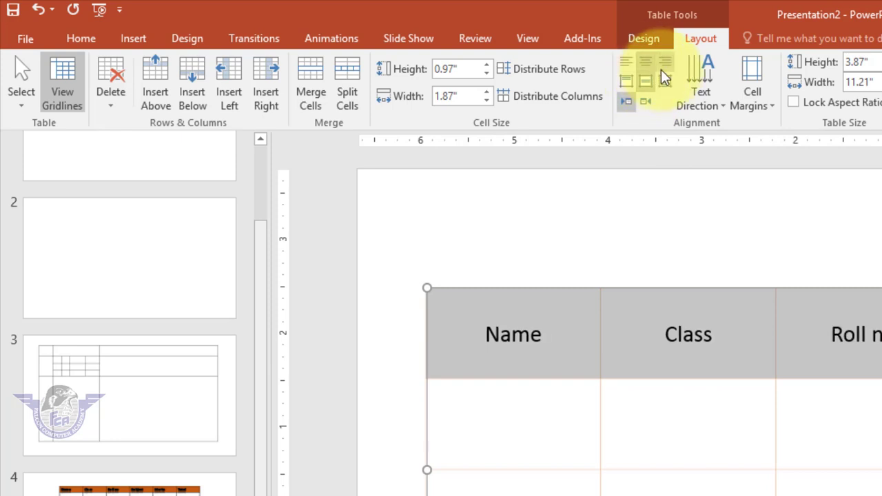
{"action": "left_click", "coordinate": [665, 80]}
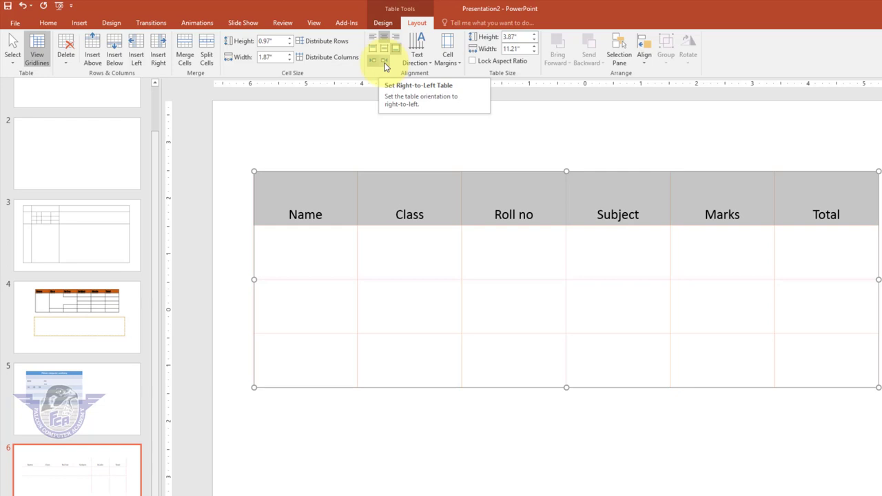
- Type 'Name' in the first body cell, make the table right-to-left, and select the header row
{"action": "left_click", "coordinate": [309, 278]}
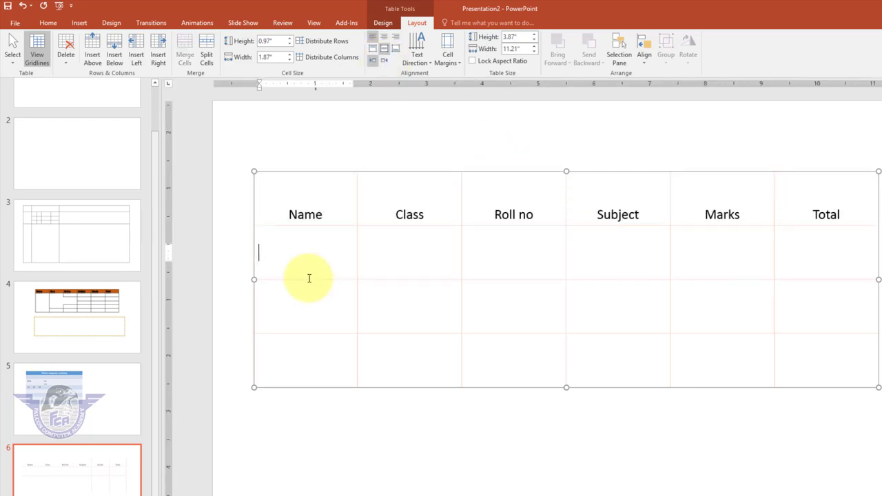
{"action": "type", "text": "name"}
{"action": "key", "text": "Tab"}
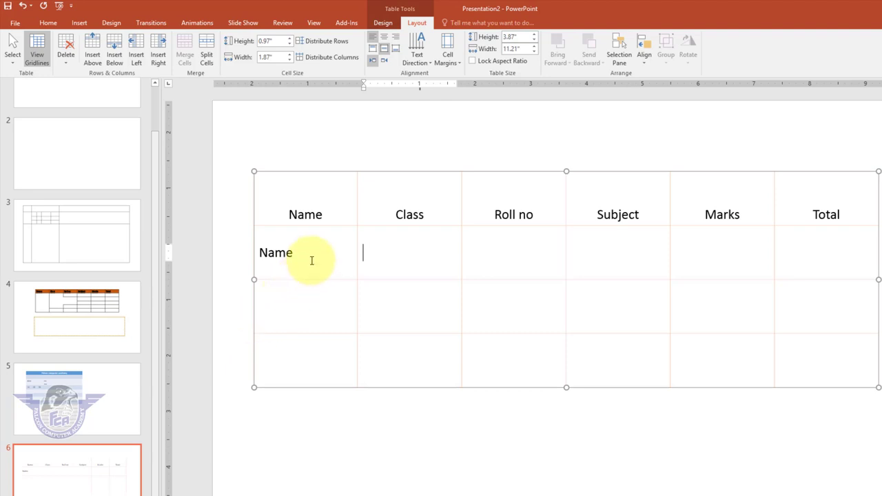
{"action": "left_click", "coordinate": [311, 259]}
{"action": "left_click", "coordinate": [385, 61]}
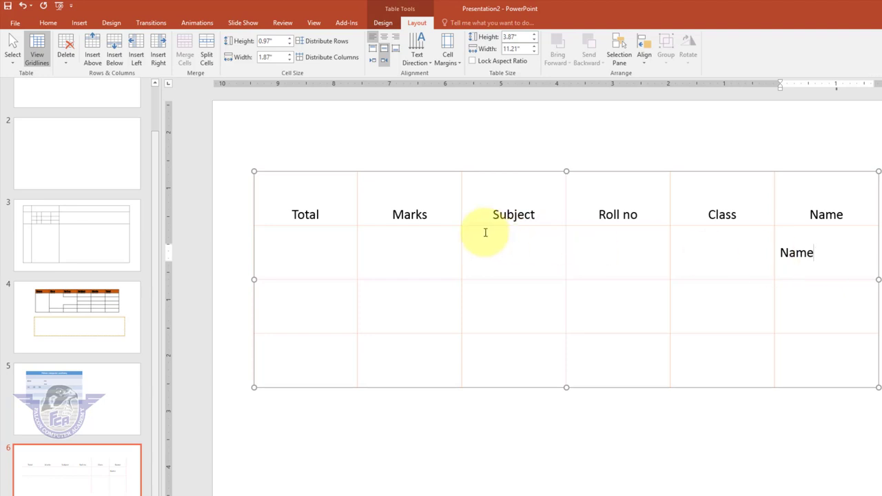
{"action": "left_click_drag", "start_coordinate": [829, 213], "coordinate": [310, 211]}
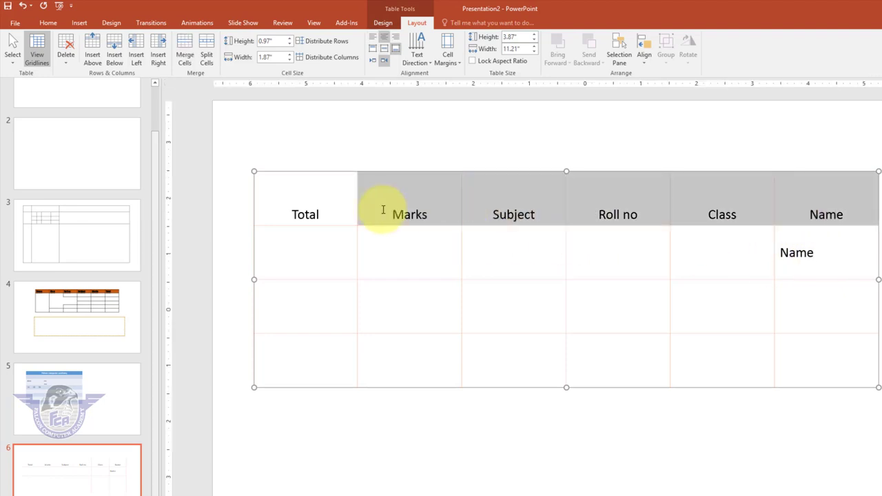
- Rotate all header text 90° and centre it within the cells
{"action": "left_click", "coordinate": [430, 62]}
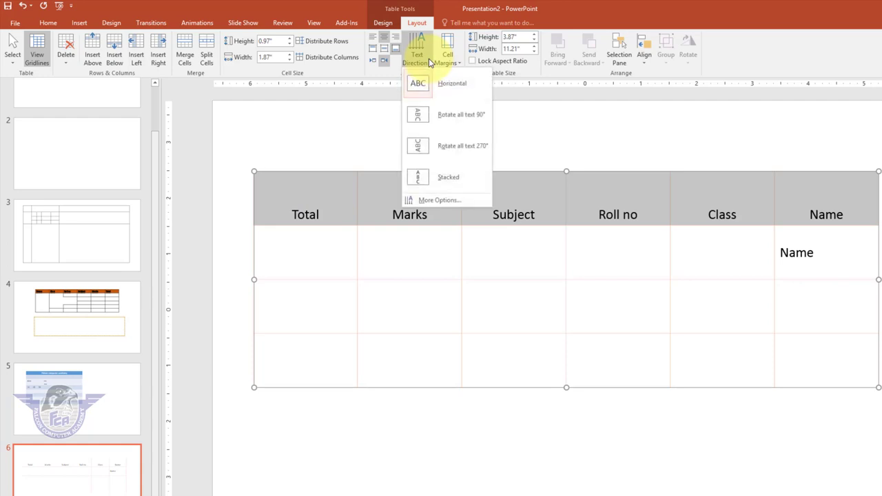
{"action": "left_click", "coordinate": [438, 126]}
{"action": "left_click", "coordinate": [384, 49]}
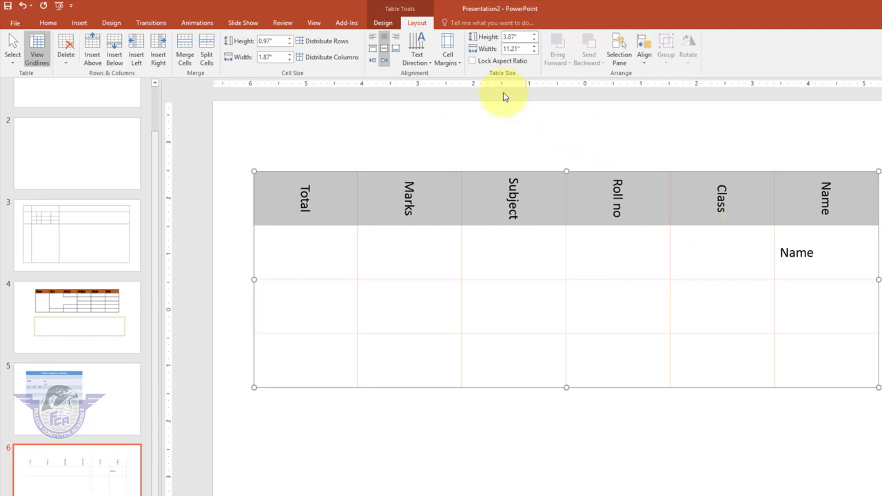
{"action": "left_click", "coordinate": [449, 55]}
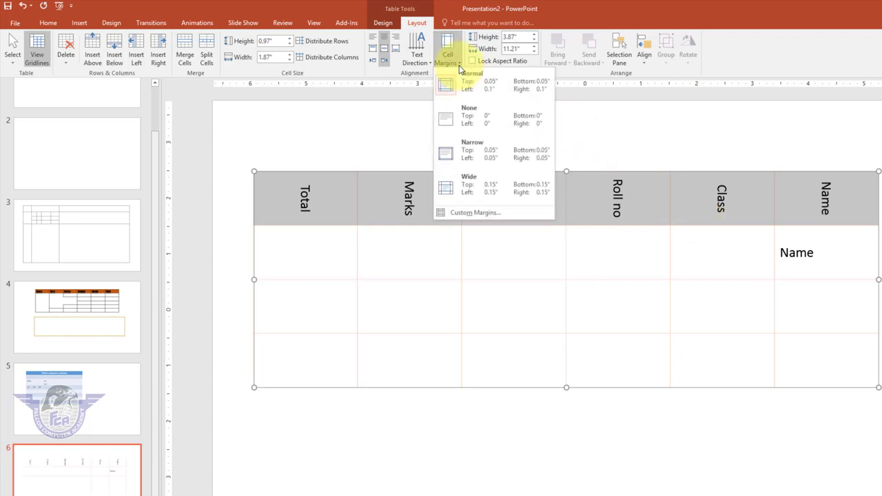
- Try Narrow and custom cell margins, then settle on Normal margins
{"action": "left_click", "coordinate": [510, 159]}
{"action": "left_click", "coordinate": [458, 66]}
{"action": "left_click", "coordinate": [479, 212]}
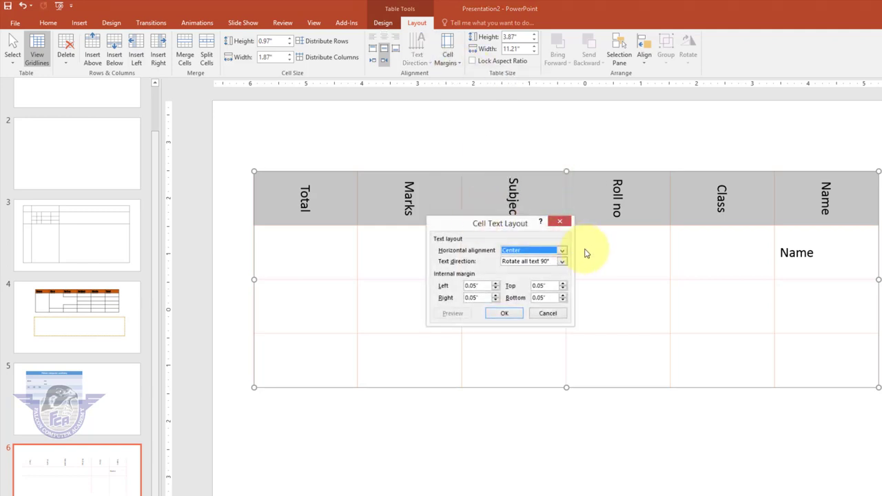
{"action": "left_click", "coordinate": [496, 283]}
{"action": "left_click", "coordinate": [496, 283]}
{"action": "left_click", "coordinate": [496, 283]}
{"action": "left_click", "coordinate": [496, 283]}
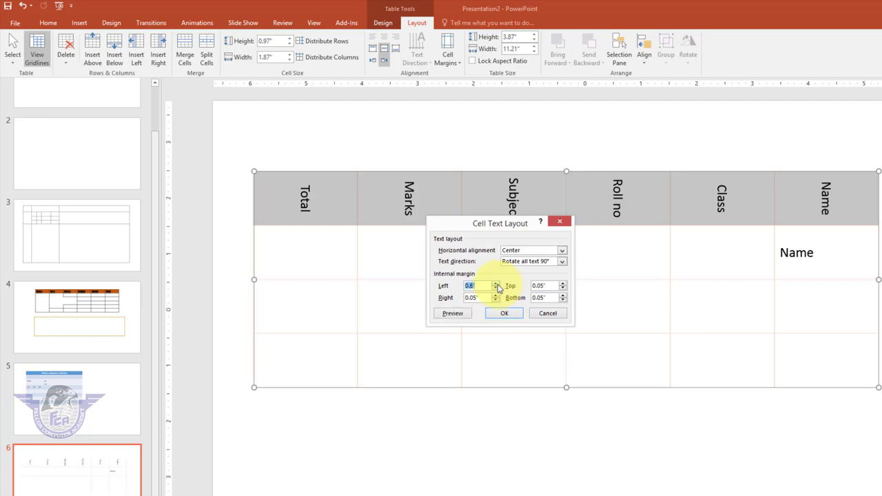
{"action": "left_click", "coordinate": [496, 295]}
{"action": "left_click", "coordinate": [508, 315]}
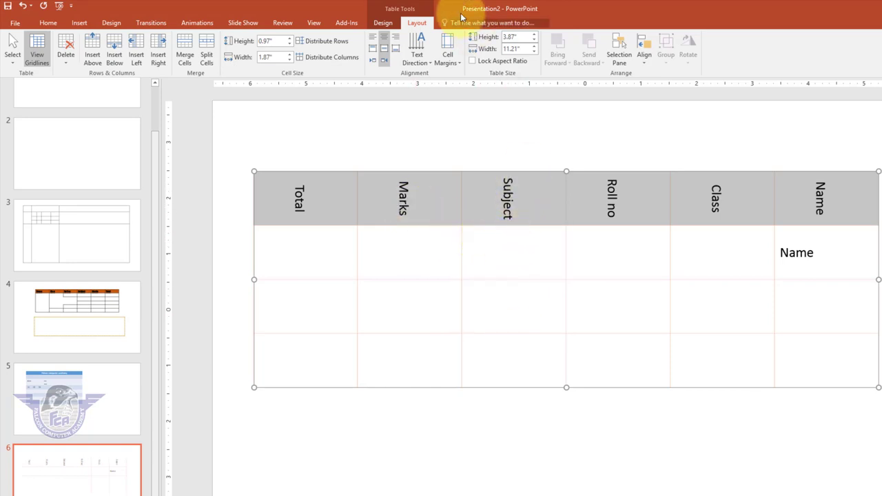
{"action": "left_click", "coordinate": [448, 51]}
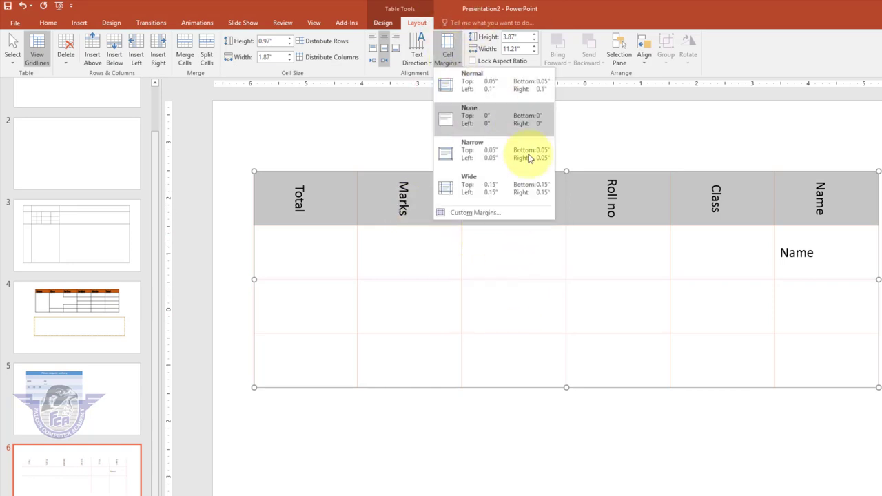
{"action": "left_click", "coordinate": [487, 87]}
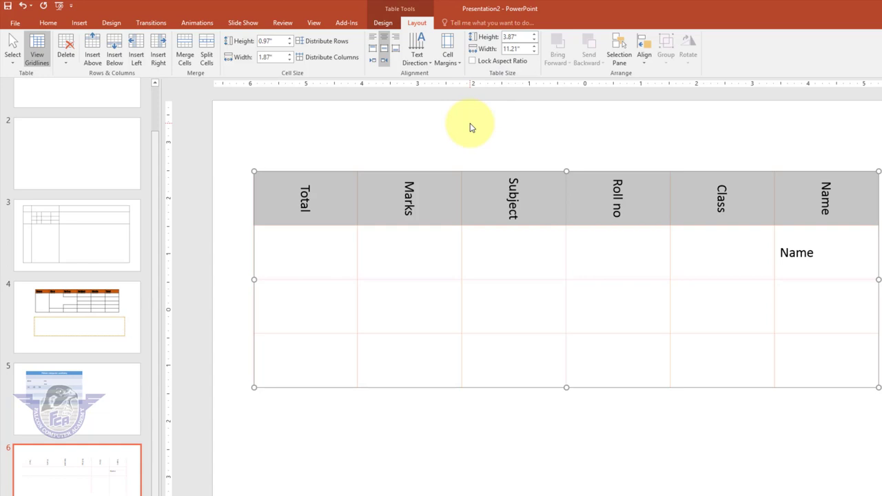
- Select the whole table and raise its height to about 4.7 inches
{"action": "left_click", "coordinate": [344, 240]}
{"action": "left_click_drag", "start_coordinate": [287, 191], "coordinate": [800, 357]}
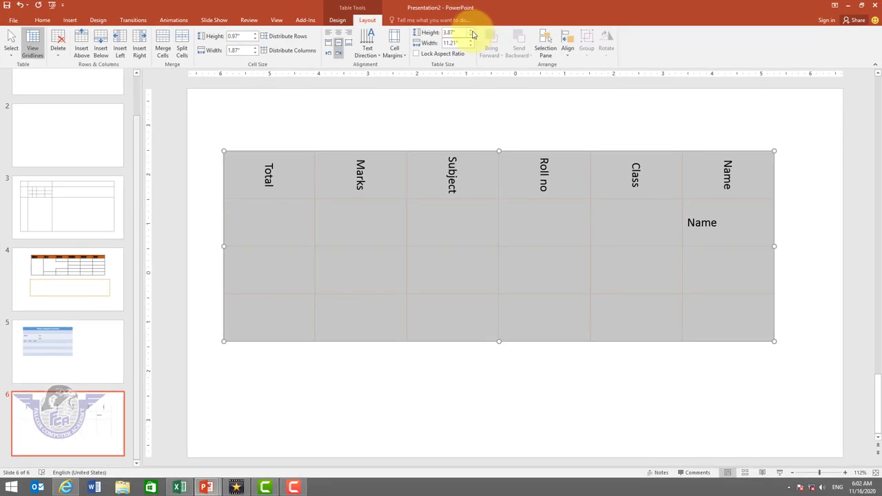
{"action": "left_click", "coordinate": [471, 32]}
{"action": "left_click", "coordinate": [472, 31]}
{"action": "left_click", "coordinate": [472, 32]}
- Set the table height to 4 inches with the Height spinner
{"action": "left_click", "coordinate": [472, 32]}
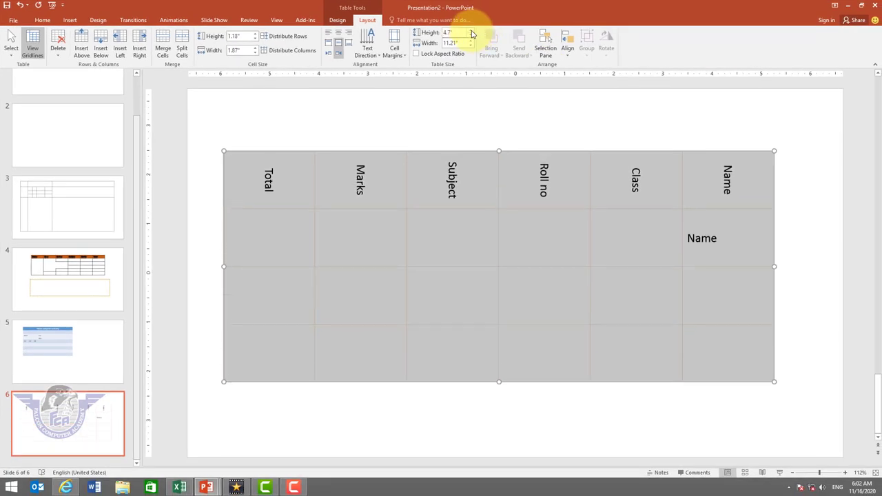
{"action": "left_click", "coordinate": [472, 32]}
{"action": "left_click", "coordinate": [471, 36]}
{"action": "left_click", "coordinate": [471, 37]}
{"action": "left_click", "coordinate": [471, 38]}
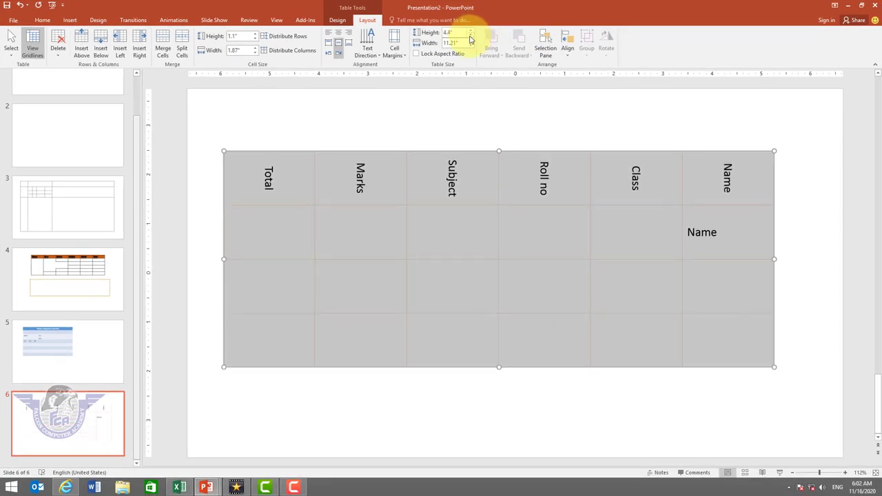
{"action": "left_click", "coordinate": [471, 40]}
{"action": "left_click", "coordinate": [472, 40]}
- Narrow the table width to 10.1 inches with the Width spinner
{"action": "left_click", "coordinate": [471, 40]}
{"action": "left_click", "coordinate": [471, 40]}
{"action": "left_click", "coordinate": [471, 41]}
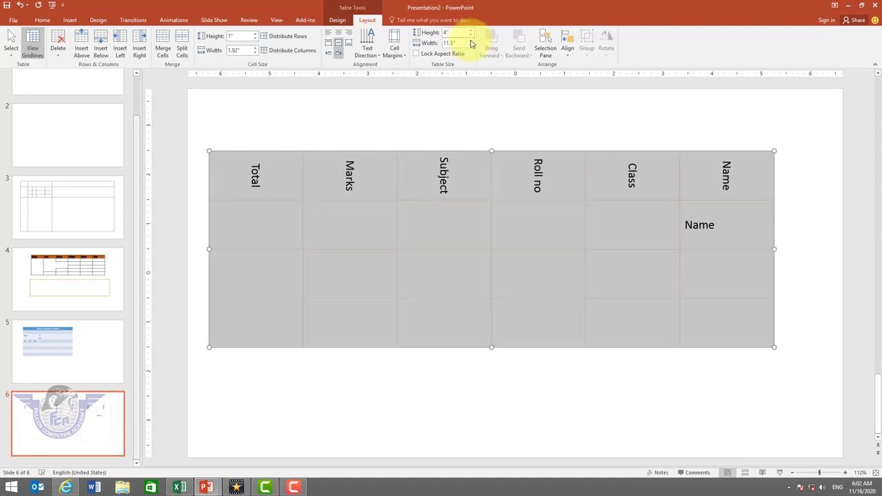
{"action": "left_click", "coordinate": [471, 40]}
{"action": "left_click", "coordinate": [472, 41]}
{"action": "left_click", "coordinate": [472, 46]}
{"action": "left_click", "coordinate": [472, 46]}
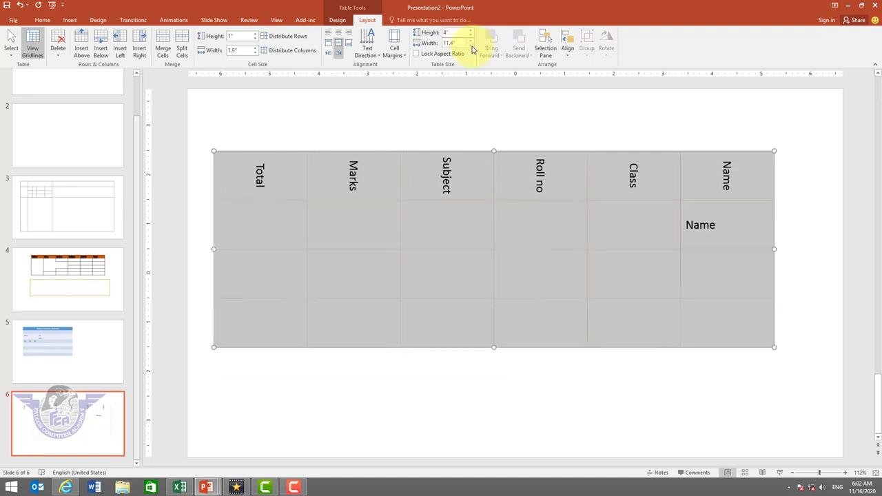
{"action": "left_click", "coordinate": [471, 46]}
{"action": "left_click", "coordinate": [471, 46]}
{"action": "left_click", "coordinate": [471, 46]}
{"action": "left_click", "coordinate": [471, 46]}
{"action": "left_click", "coordinate": [471, 46]}
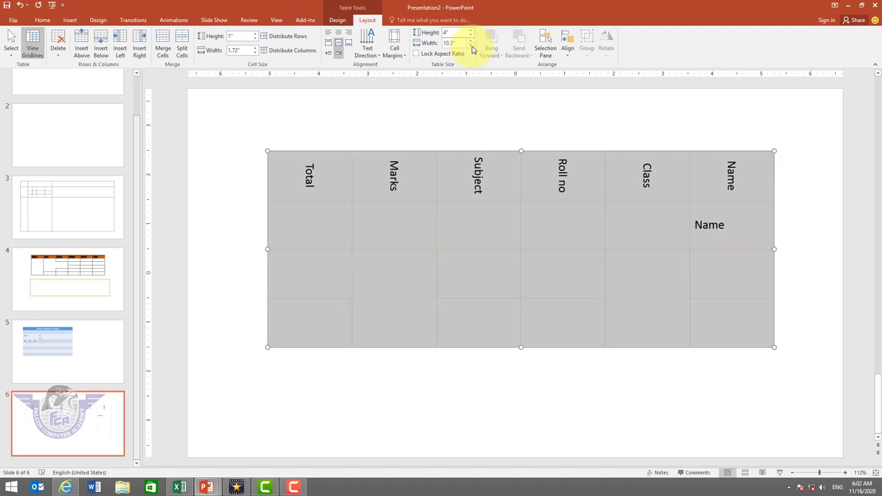
{"action": "left_click", "coordinate": [471, 46]}
{"action": "left_click", "coordinate": [471, 46]}
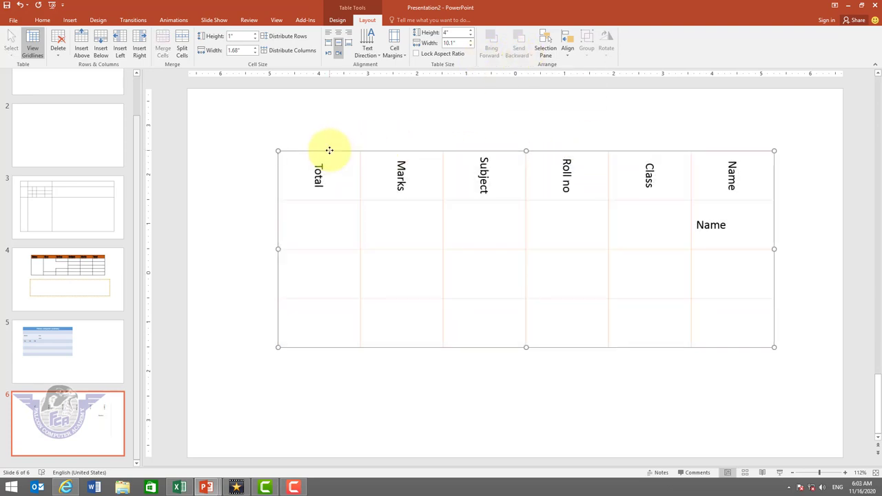
- Shift the table right and insert the double-exposure hooded-man picture from D:\wallpaper 2020
{"action": "left_click_drag", "start_coordinate": [329, 152], "coordinate": [365, 156]}
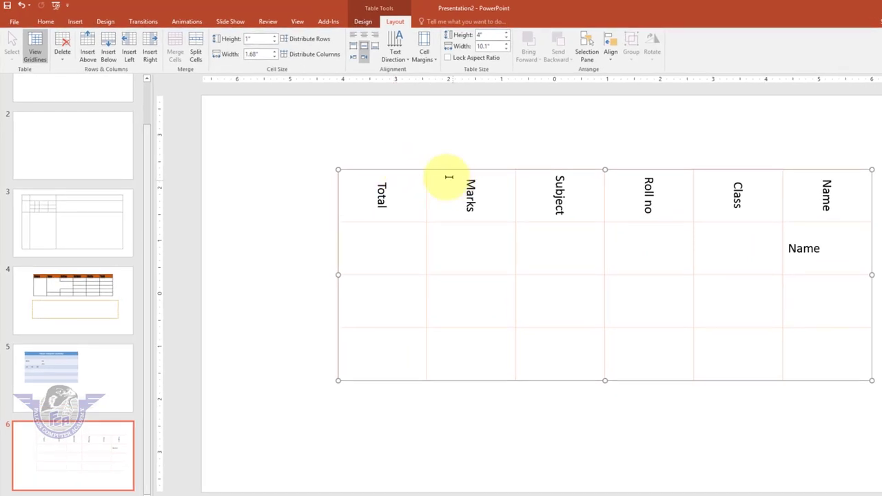
{"action": "left_click", "coordinate": [76, 22]}
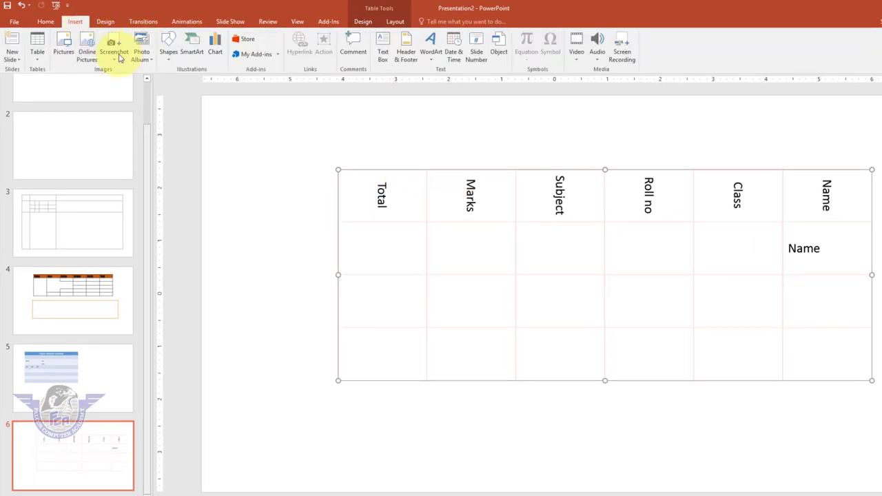
{"action": "left_click", "coordinate": [63, 54]}
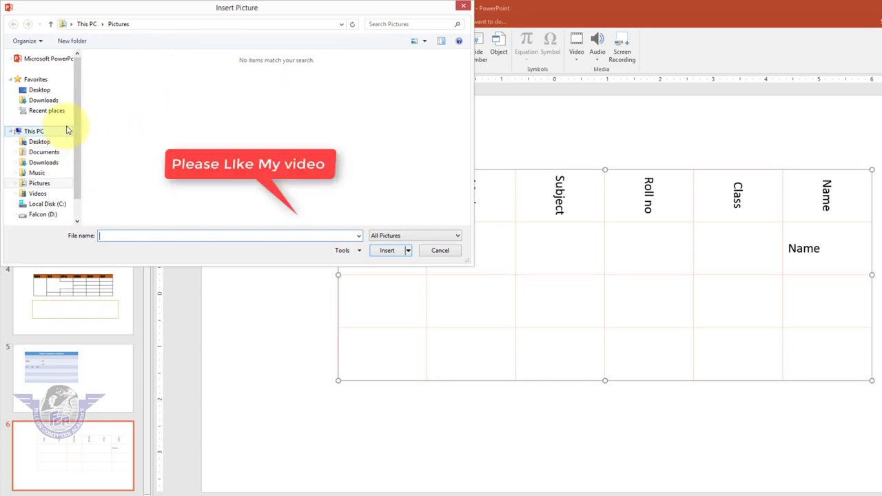
{"action": "scroll", "coordinate": [50, 198], "scroll_direction": "down", "scroll_amount": 1}
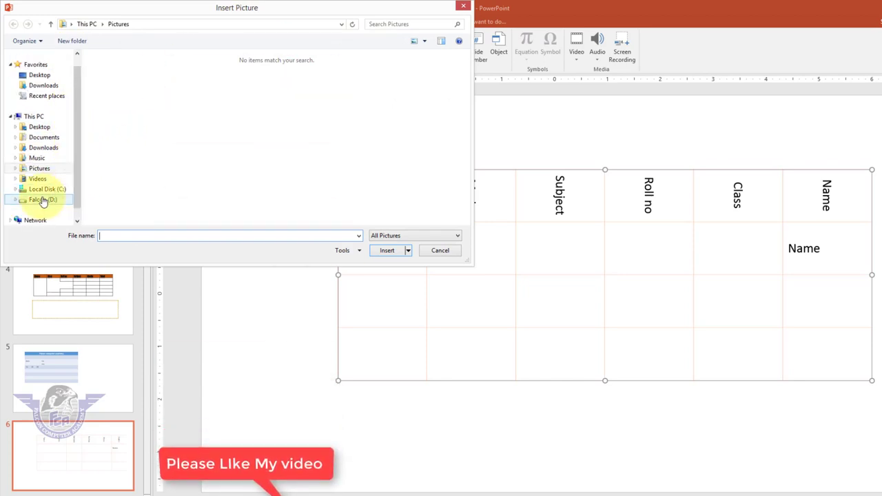
{"action": "left_click", "coordinate": [50, 199]}
{"action": "scroll", "coordinate": [238, 181], "scroll_direction": "down", "scroll_amount": 5}
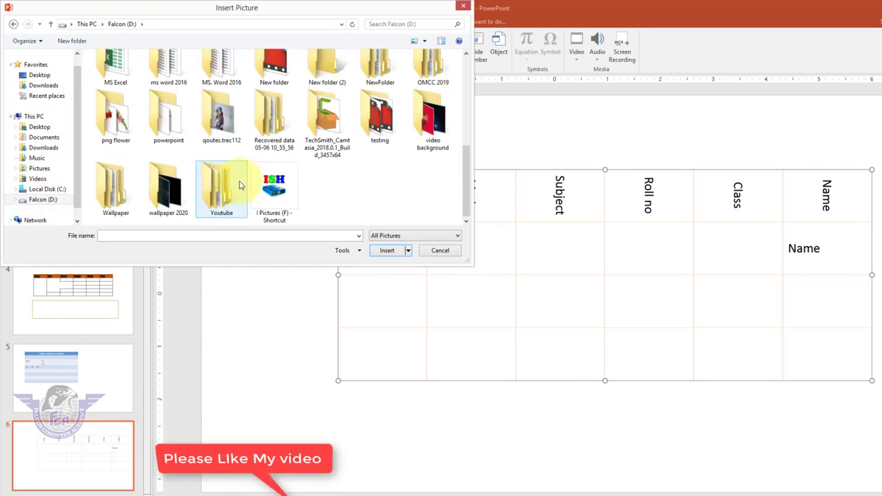
{"action": "double_click", "coordinate": [173, 184]}
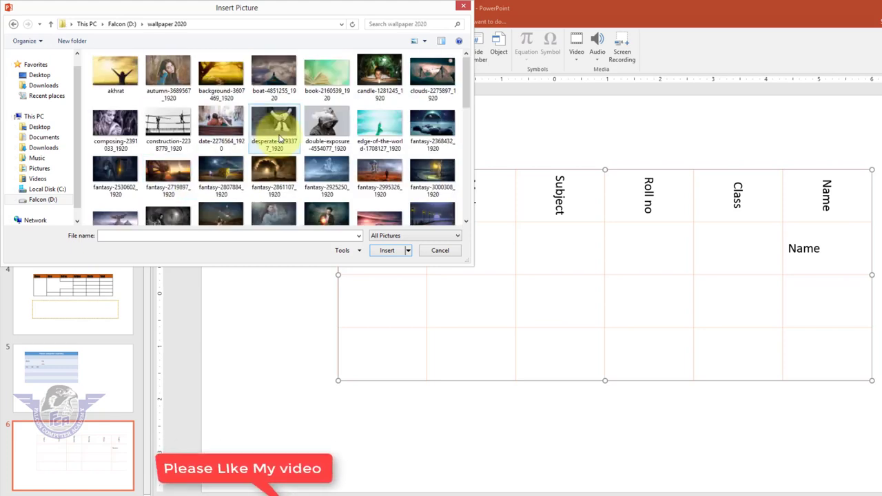
{"action": "double_click", "coordinate": [323, 123]}
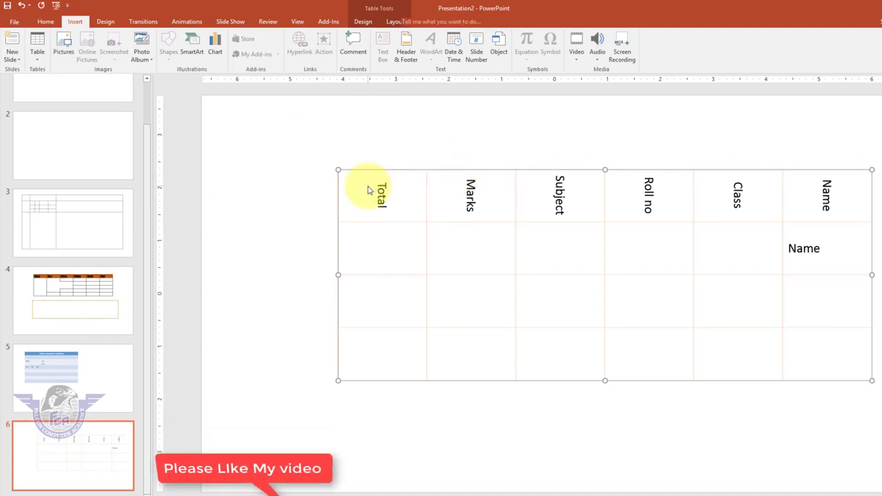
- Move the picture lower-left over the table's left columns, then reselect the table
{"action": "left_click_drag", "start_coordinate": [512, 236], "coordinate": [483, 248]}
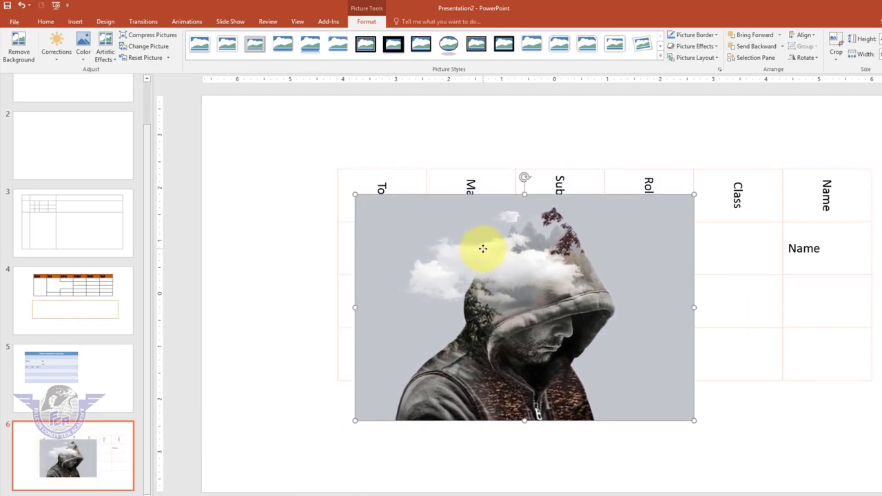
{"action": "left_click_drag", "start_coordinate": [483, 249], "coordinate": [423, 252]}
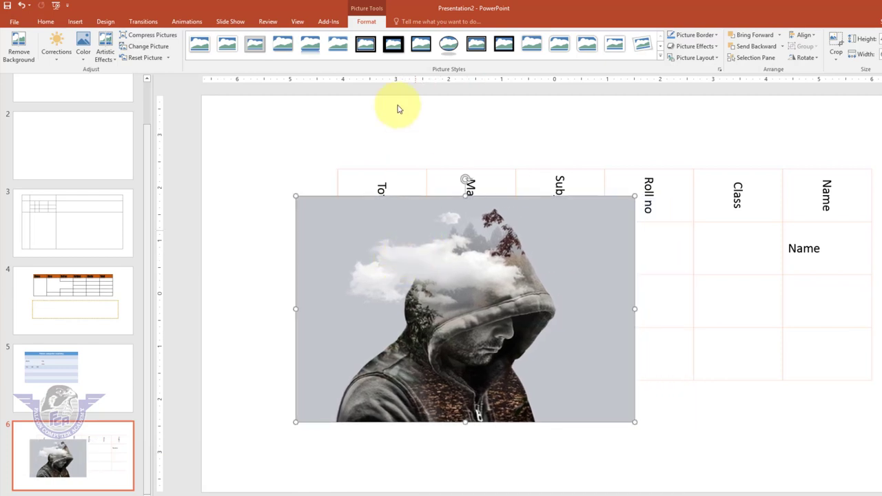
{"action": "left_click", "coordinate": [377, 175]}
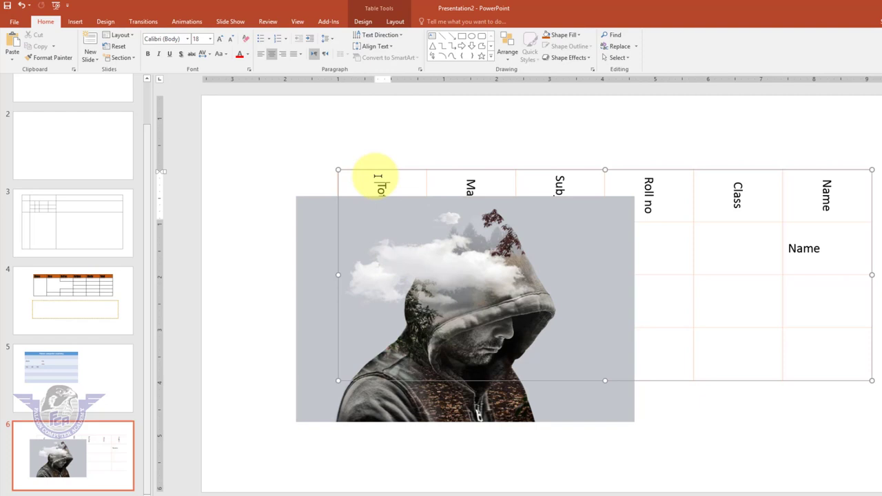
{"action": "left_click", "coordinate": [397, 23]}
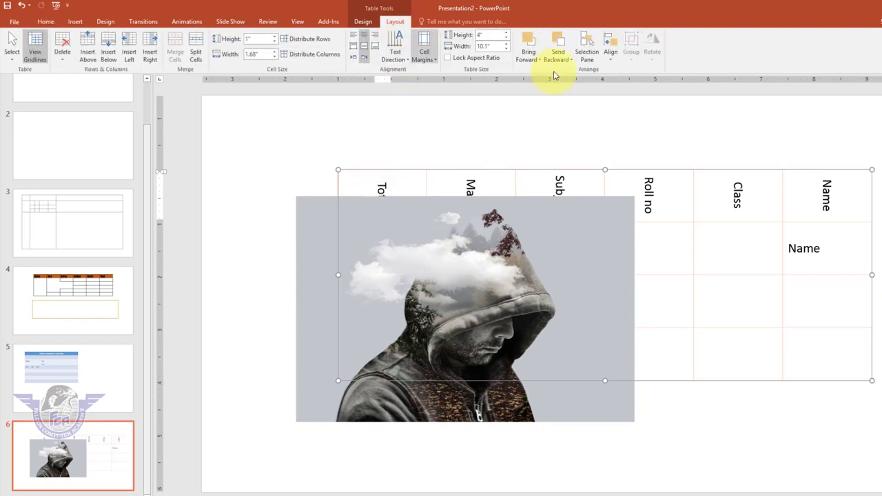
{"action": "left_click", "coordinate": [540, 61]}
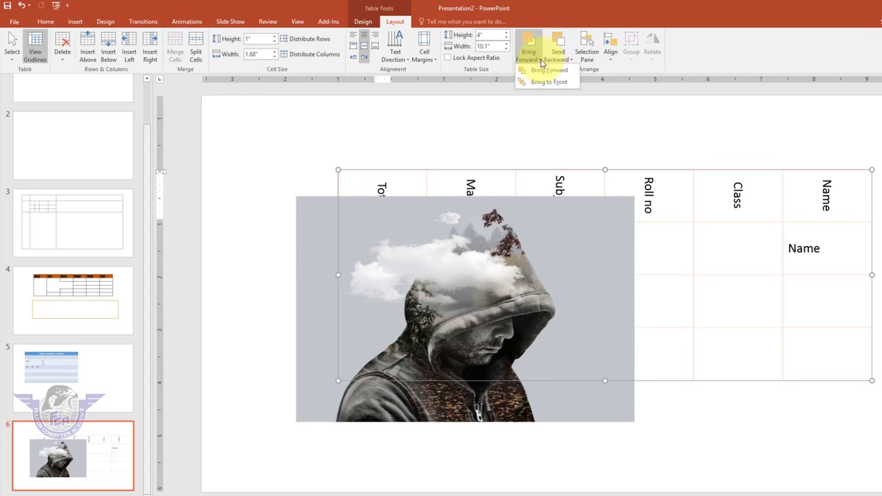
{"action": "left_click", "coordinate": [548, 73]}
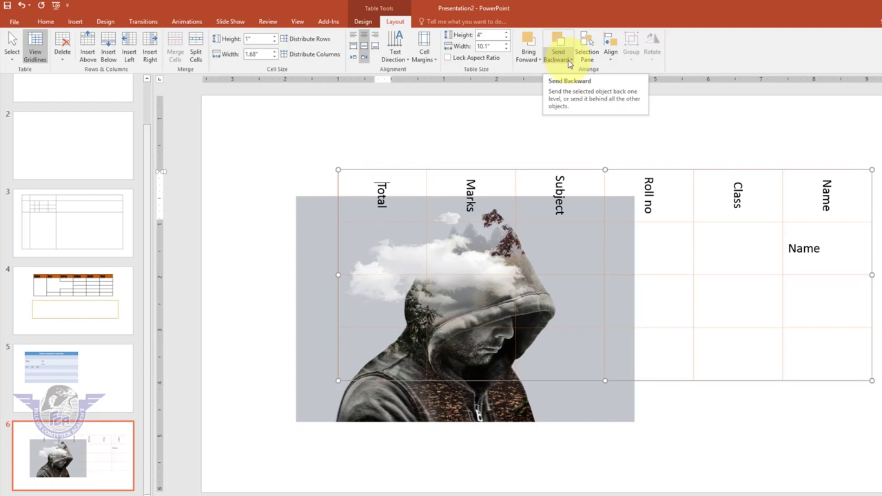
{"action": "left_click", "coordinate": [569, 61]}
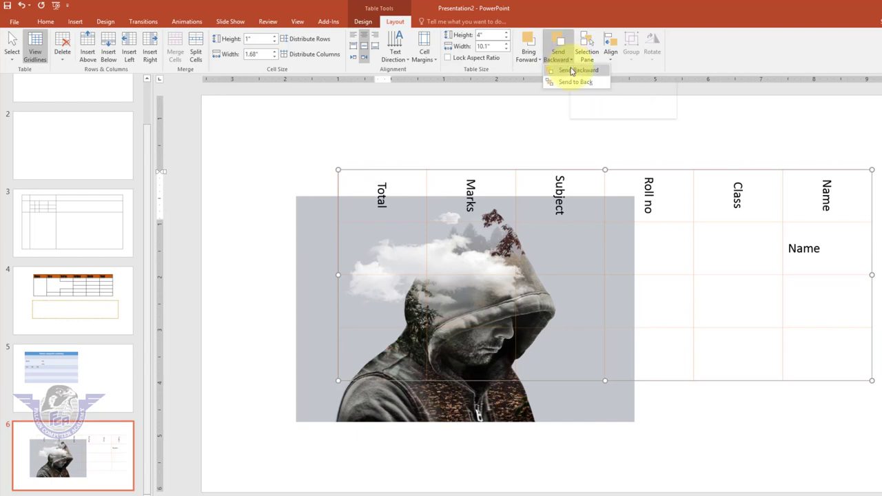
{"action": "left_click", "coordinate": [571, 71]}
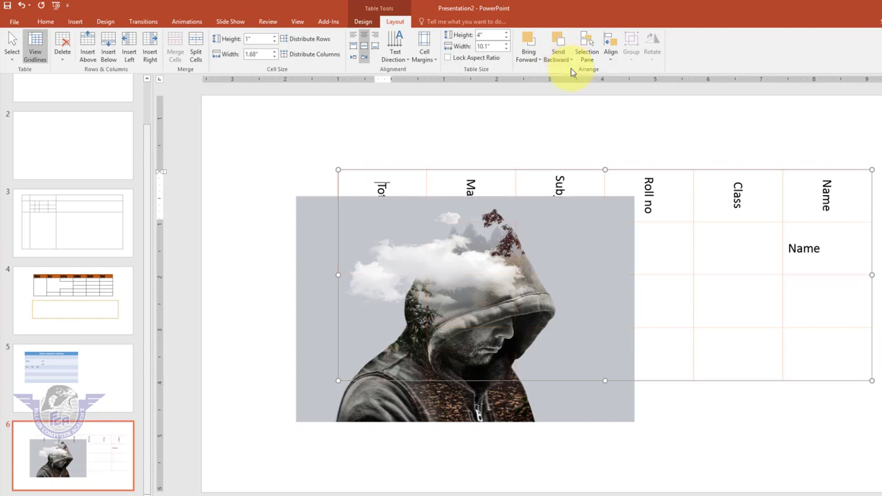
{"action": "left_click", "coordinate": [320, 256]}
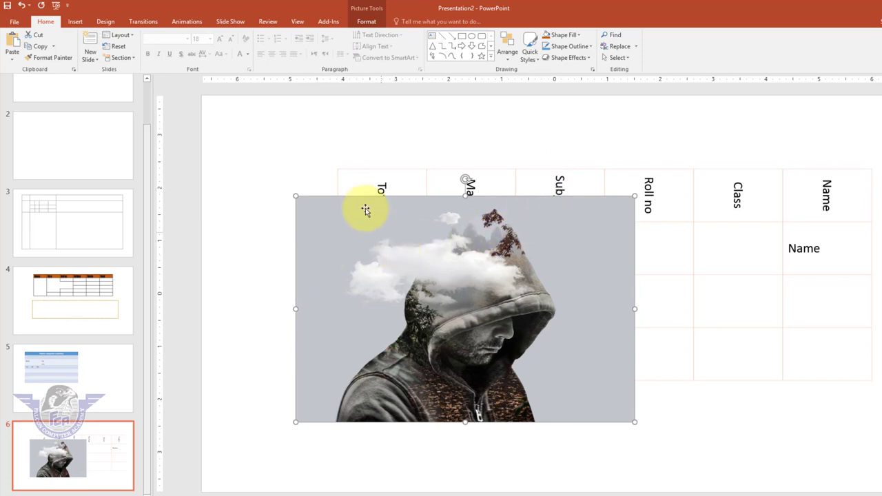
{"action": "left_click", "coordinate": [381, 185]}
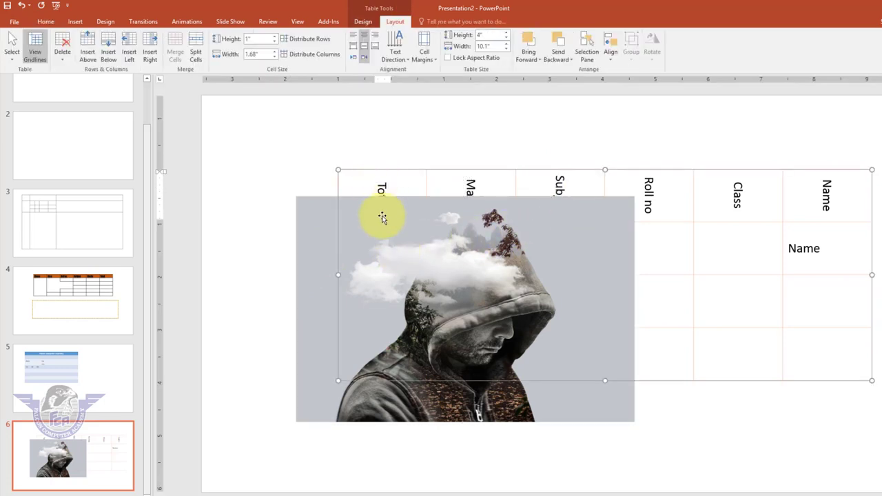
- In the Selection Pane, toggle Table 1 and Picture 2 hidden and visible again
{"action": "left_click", "coordinate": [590, 59]}
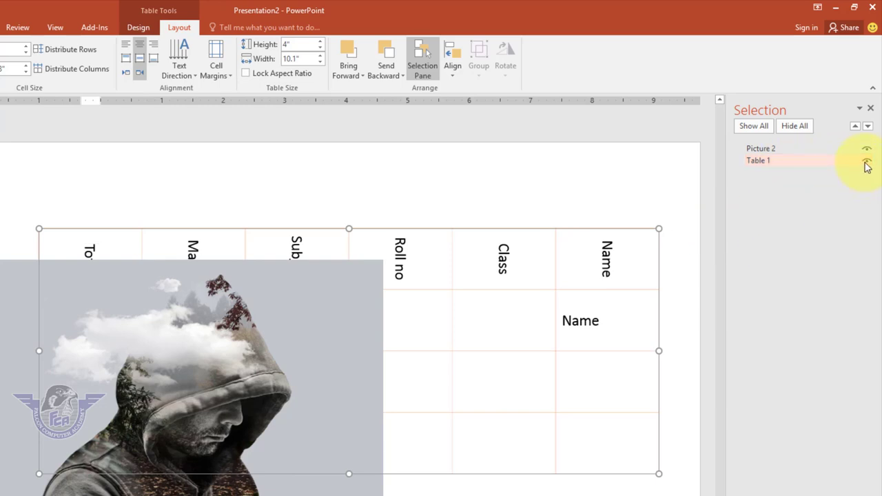
{"action": "left_click", "coordinate": [866, 161]}
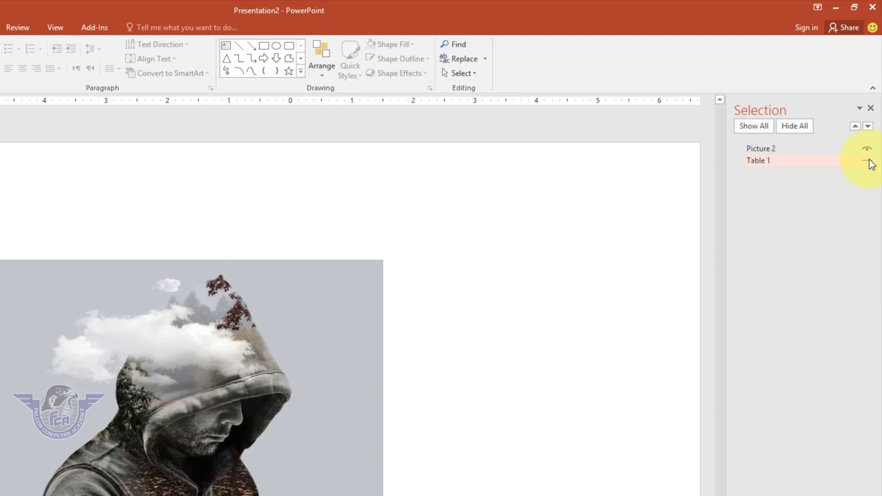
{"action": "left_click", "coordinate": [867, 161]}
{"action": "left_click", "coordinate": [866, 149]}
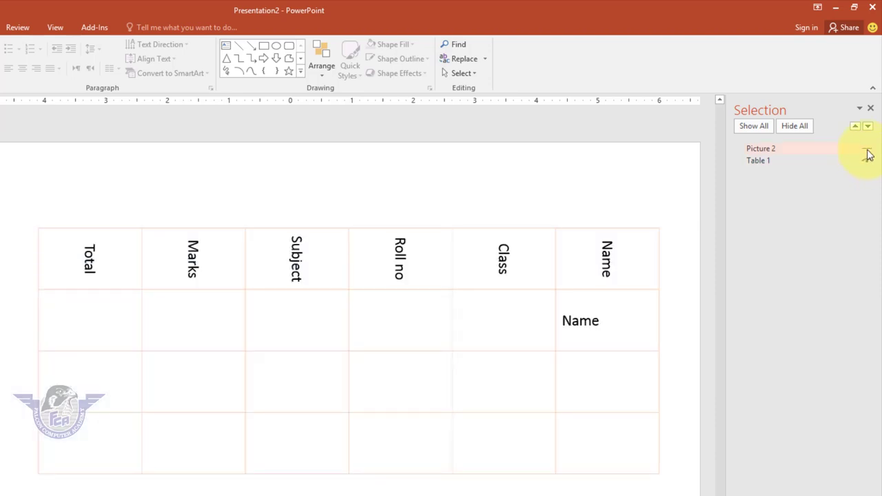
{"action": "left_click", "coordinate": [866, 149]}
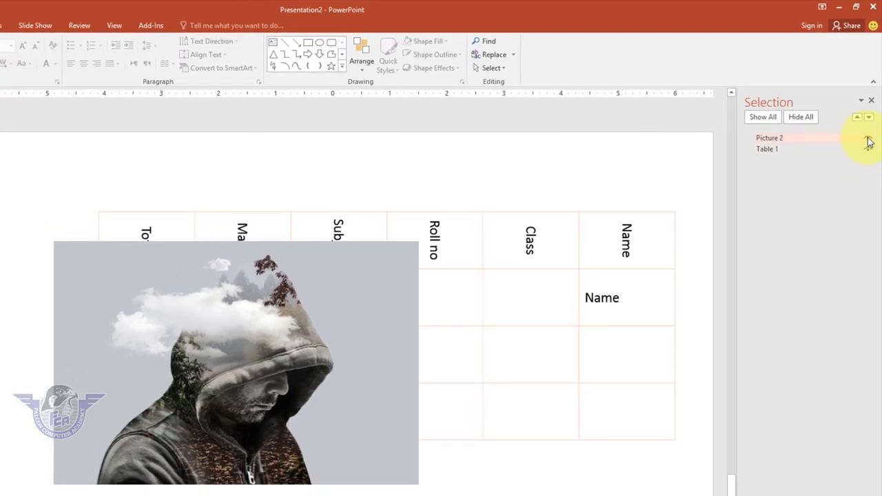
{"action": "left_click", "coordinate": [868, 139]}
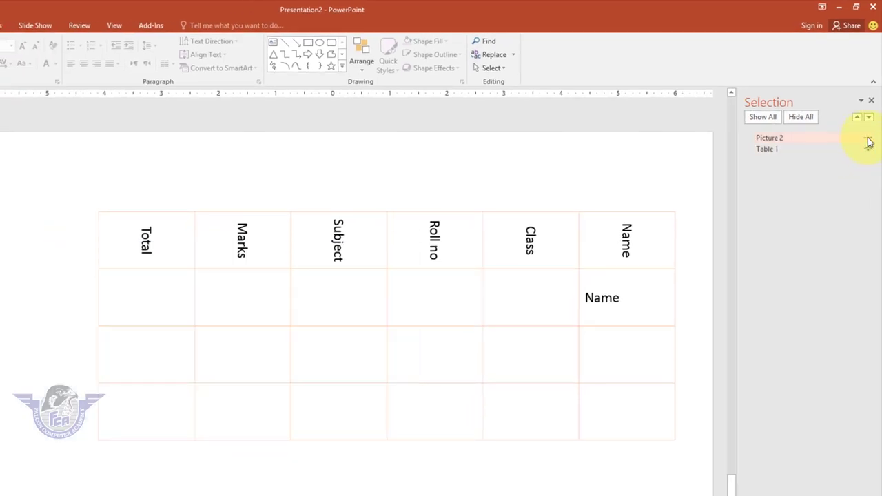
{"action": "left_click", "coordinate": [868, 140]}
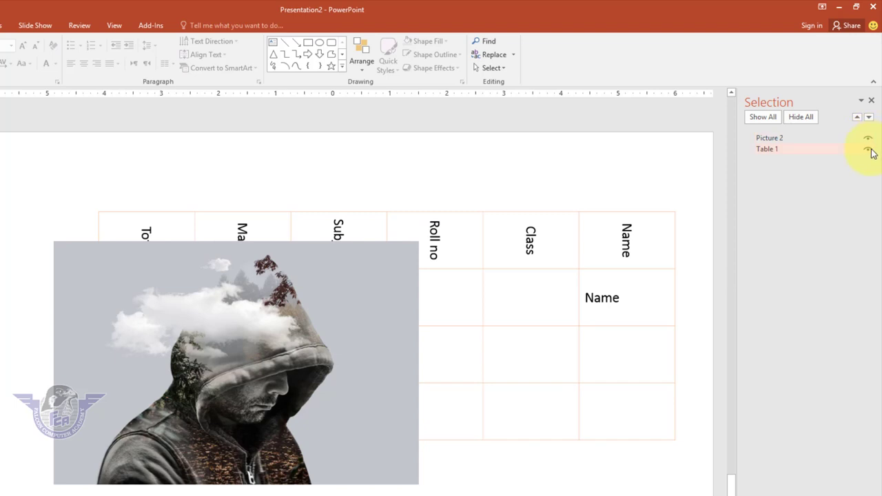
{"action": "left_click", "coordinate": [868, 150]}
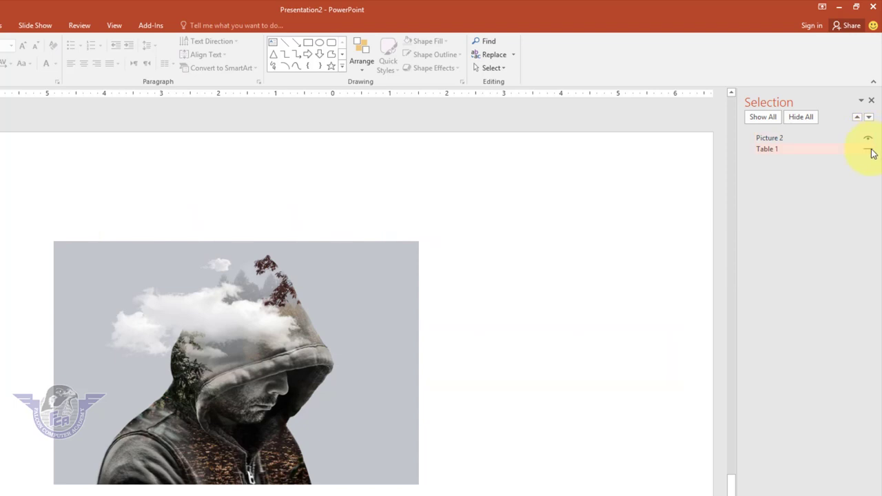
{"action": "left_click", "coordinate": [868, 150]}
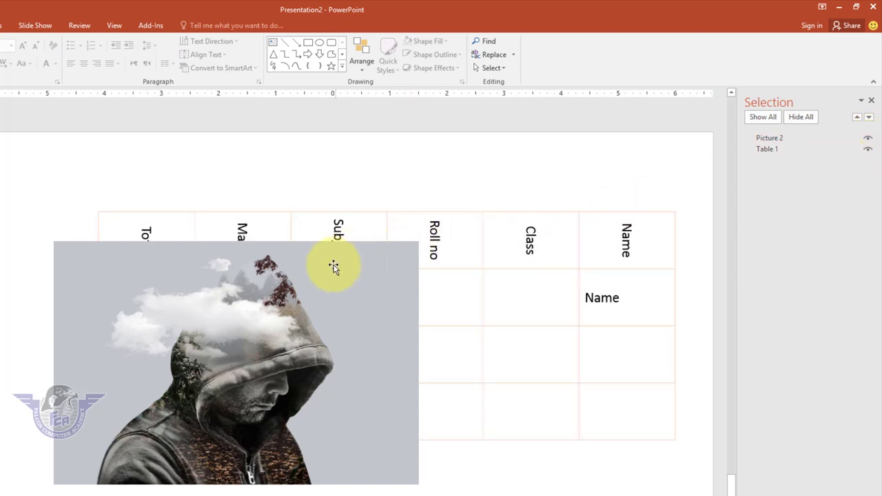
- Select the table and view its Table Tools Layout settings, then return to Insert
{"action": "left_click", "coordinate": [338, 302]}
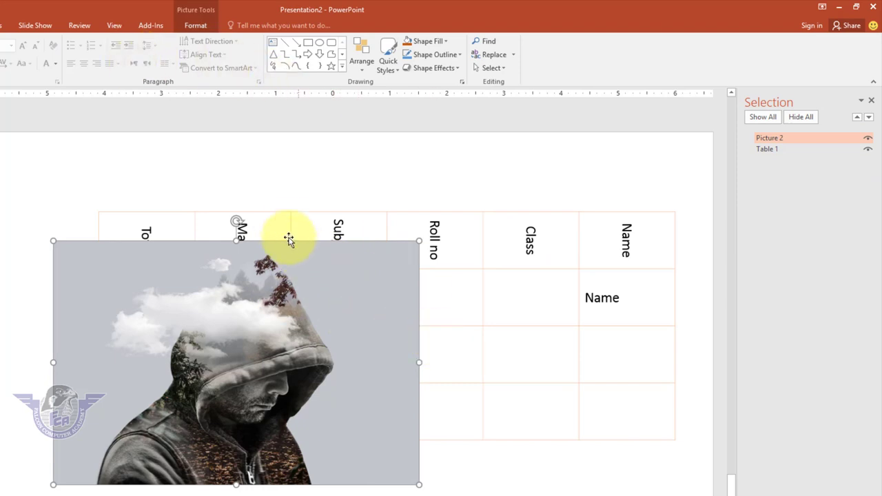
{"action": "left_click", "coordinate": [282, 223]}
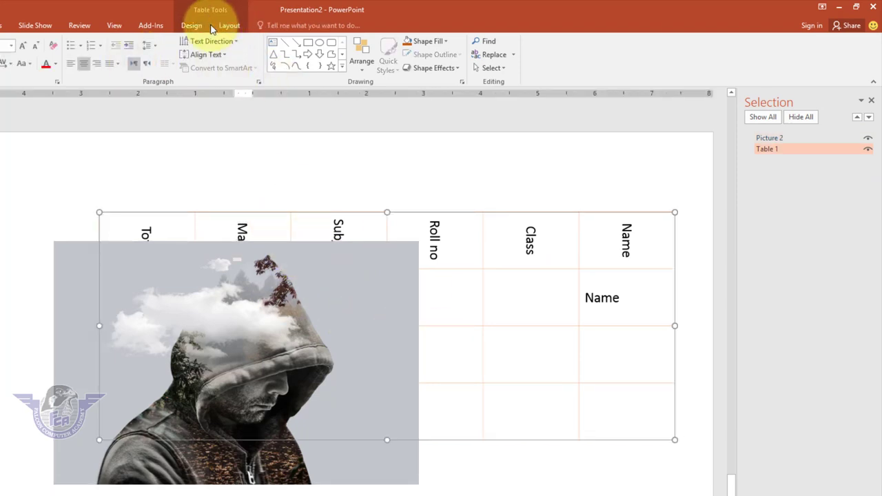
{"action": "left_click", "coordinate": [224, 28]}
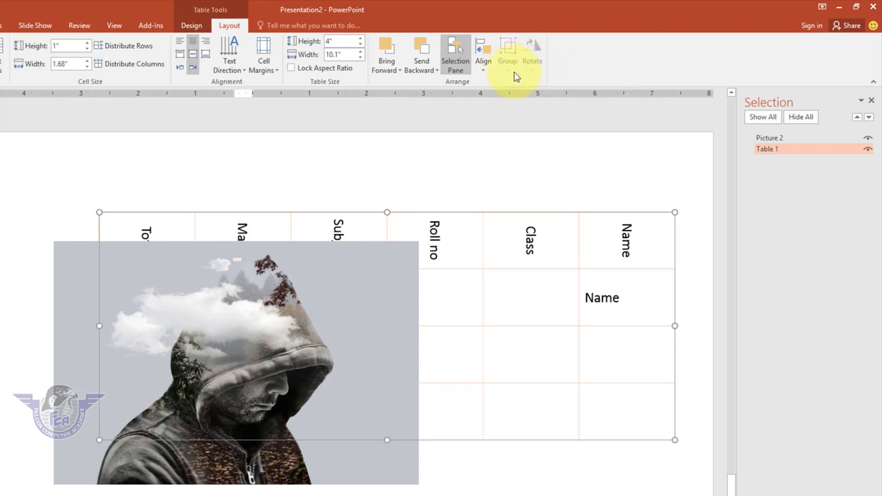
{"action": "left_click", "coordinate": [441, 231]}
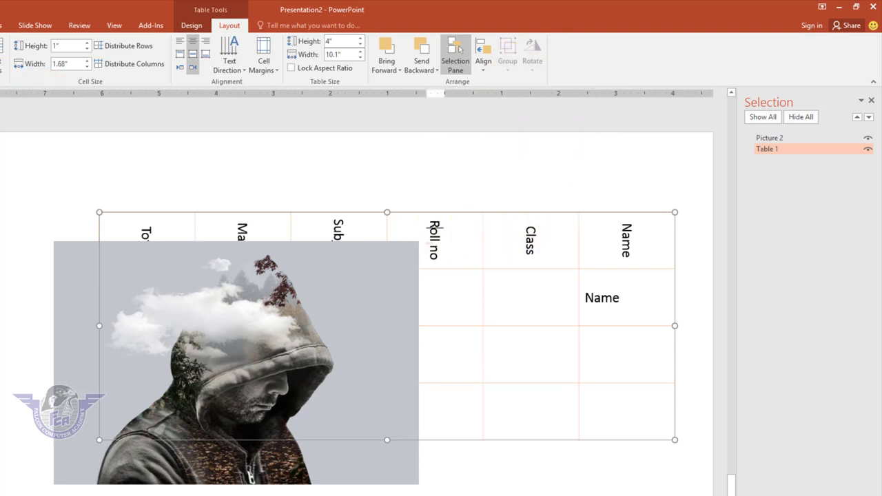
{"action": "key", "text": "alt+n"}
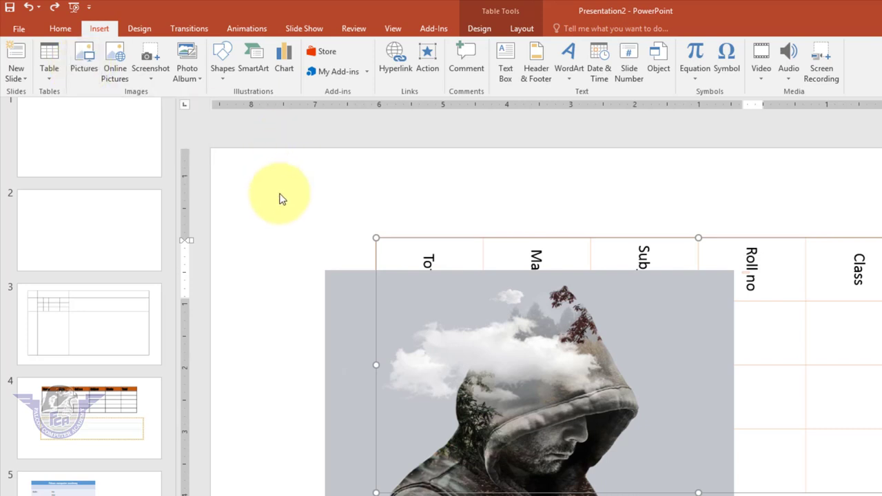
- Create a new blank presentation and preview the New Slide layout gallery without adding a slide
{"action": "left_click", "coordinate": [24, 32]}
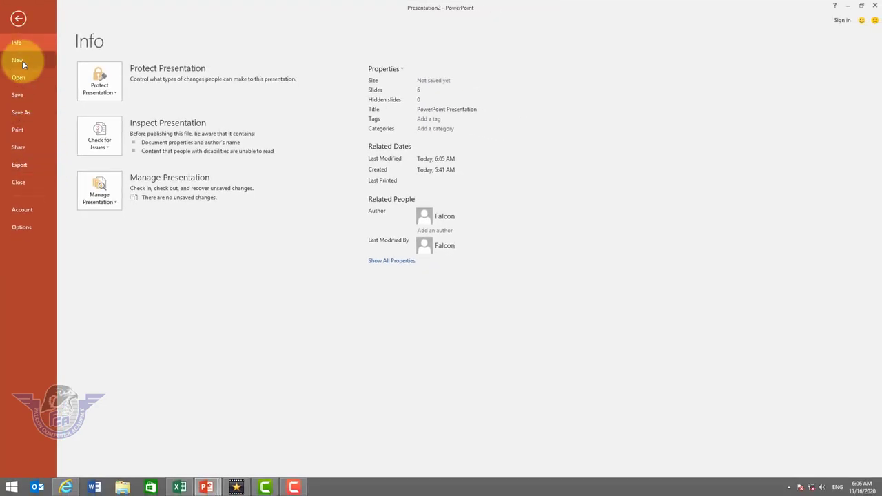
{"action": "left_click", "coordinate": [19, 61]}
{"action": "left_click", "coordinate": [144, 150]}
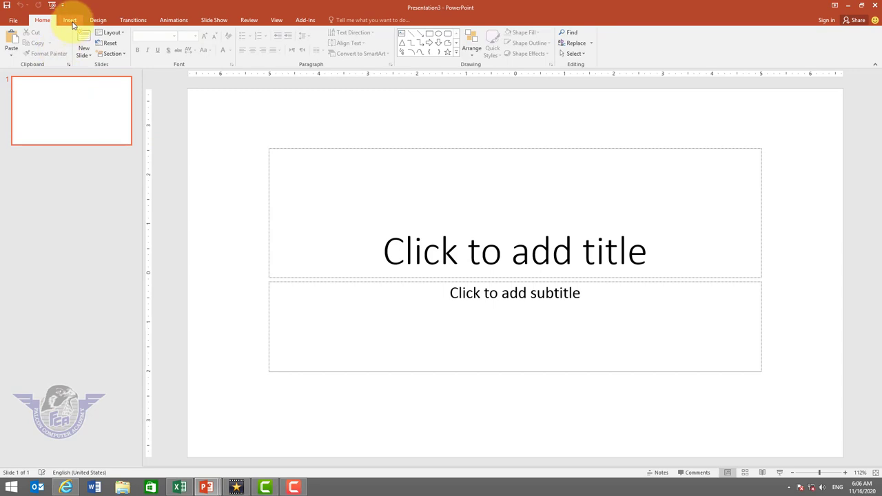
{"action": "left_click", "coordinate": [70, 20]}
{"action": "left_click", "coordinate": [15, 57]}
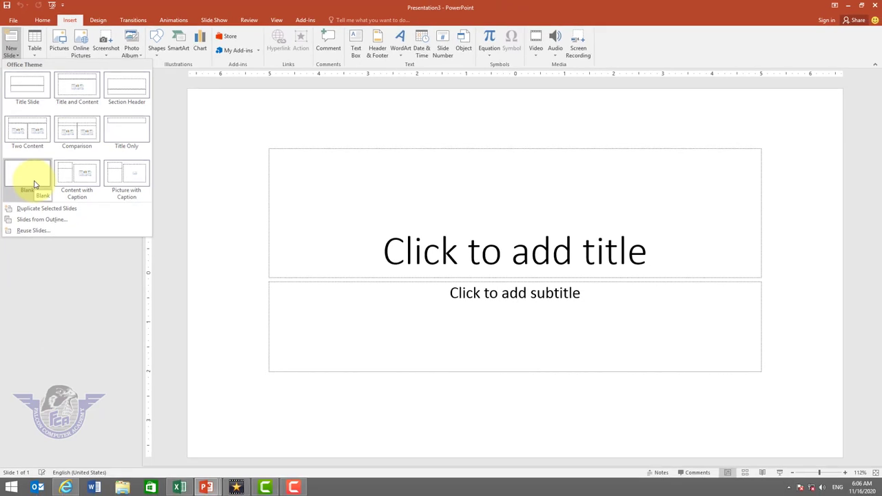
{"action": "left_click", "coordinate": [232, 144]}
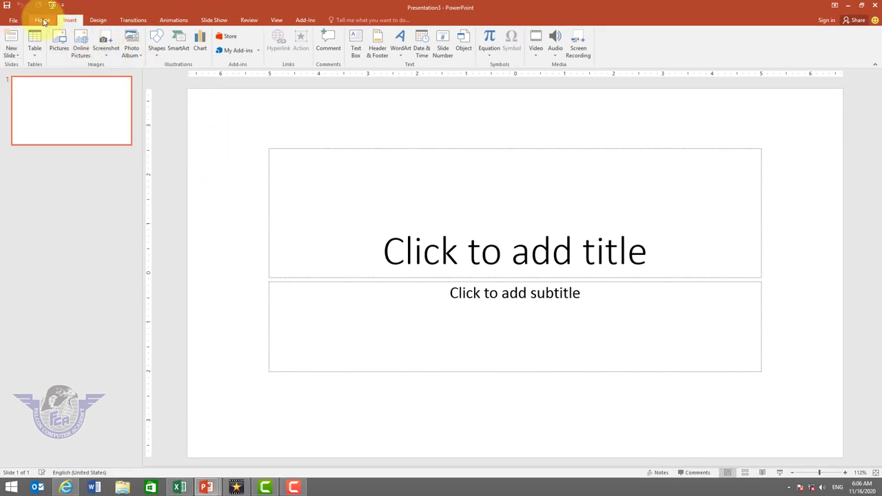
- Change the presentation's only slide to the Blank layout
{"action": "left_click", "coordinate": [51, 24]}
{"action": "left_click", "coordinate": [118, 34]}
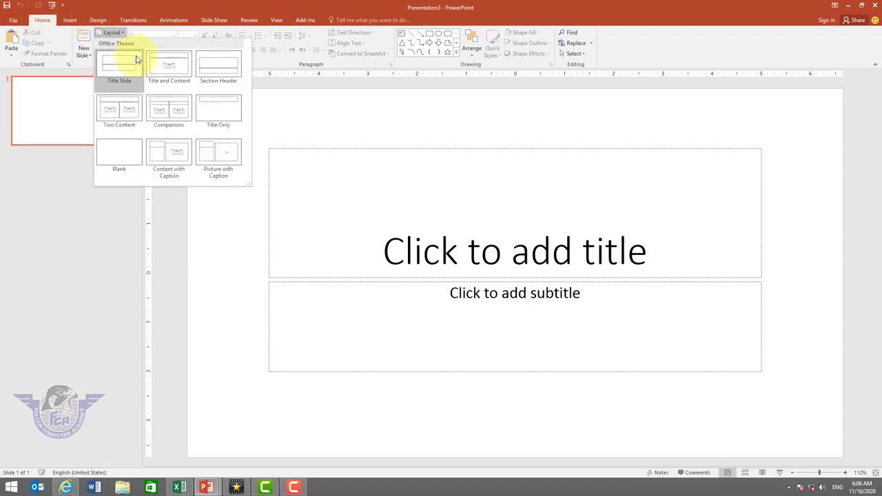
{"action": "left_click", "coordinate": [118, 157]}
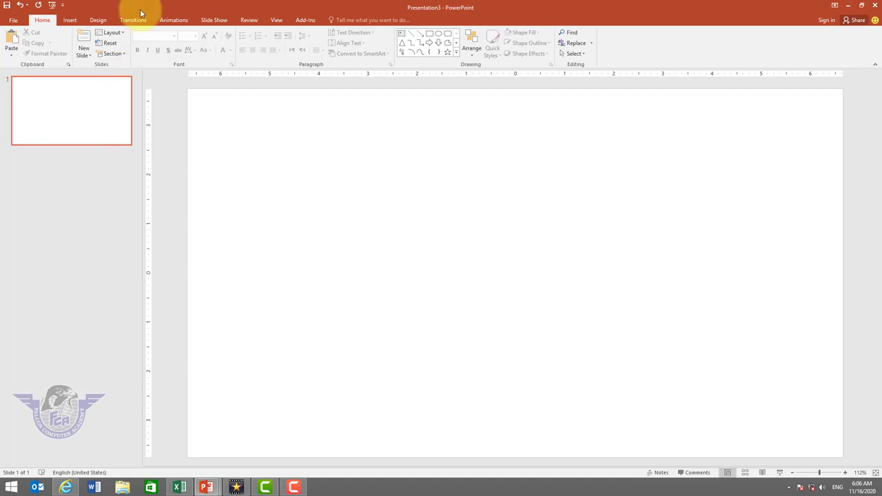
{"action": "left_click", "coordinate": [72, 21]}
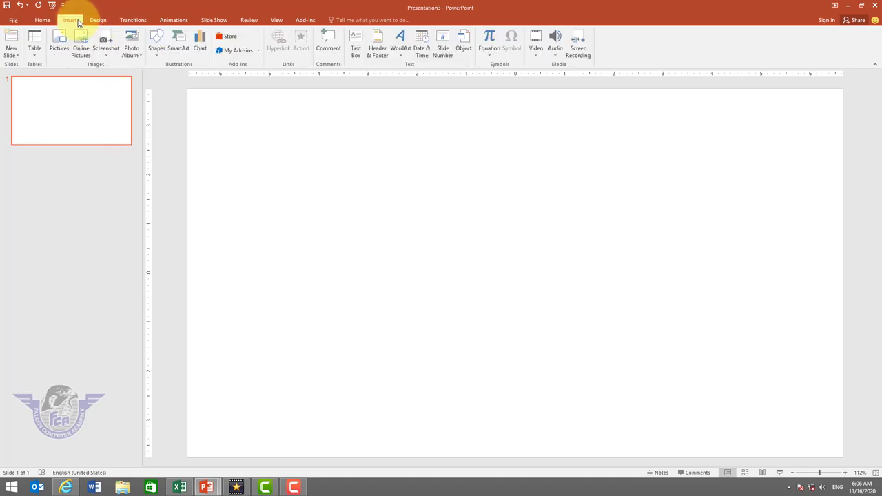
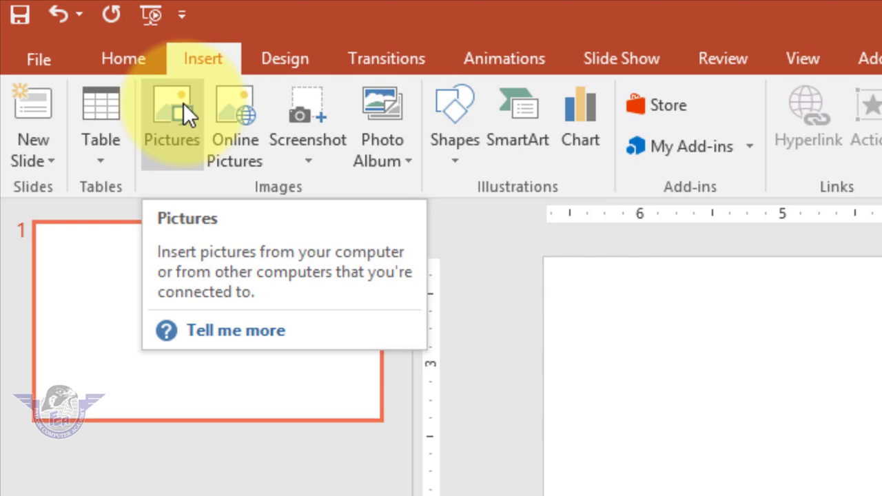
- Insert indian-4238750_1920 from Falcon (D:) > wallpaper 2020 onto the slide
{"action": "left_click", "coordinate": [183, 103]}
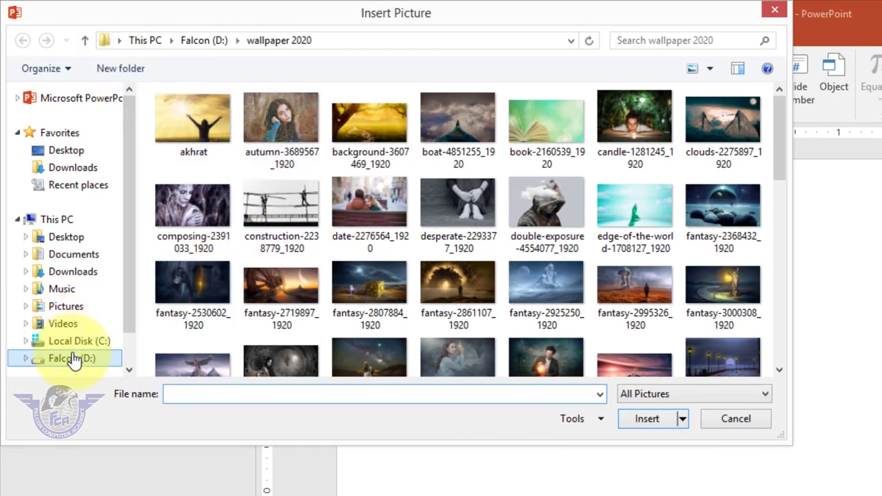
{"action": "left_click", "coordinate": [74, 360]}
{"action": "double_click", "coordinate": [289, 310]}
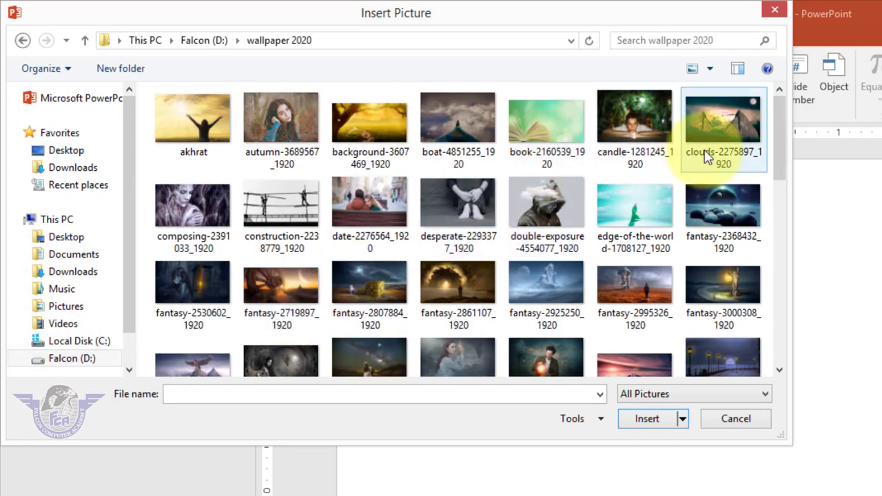
{"action": "left_click_drag", "start_coordinate": [780, 148], "coordinate": [777, 249]}
{"action": "left_click", "coordinate": [284, 260]}
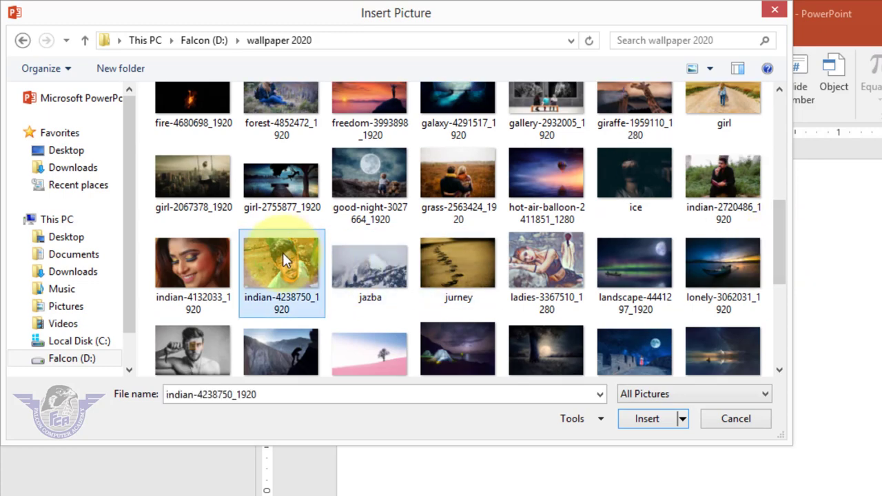
{"action": "left_click", "coordinate": [642, 422]}
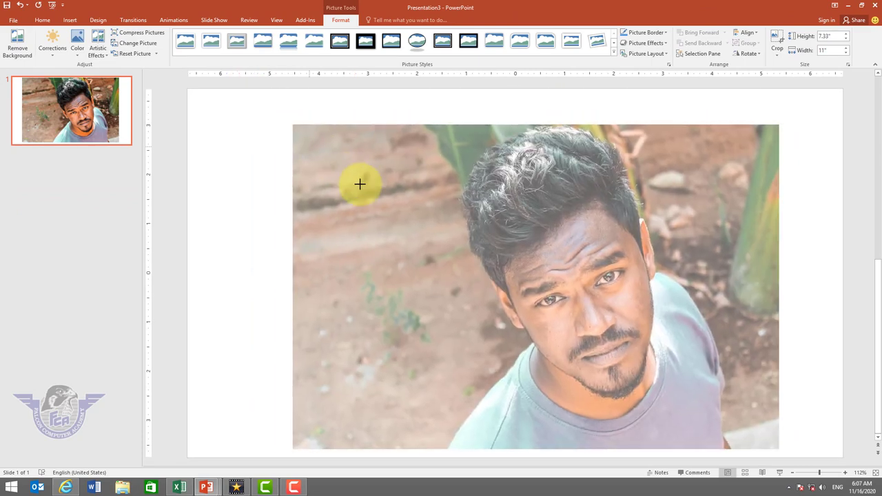
- Shrink the full-width photo from a corner, centre it on the slide, and reselect it
{"action": "left_click_drag", "start_coordinate": [275, 122], "coordinate": [536, 272]}
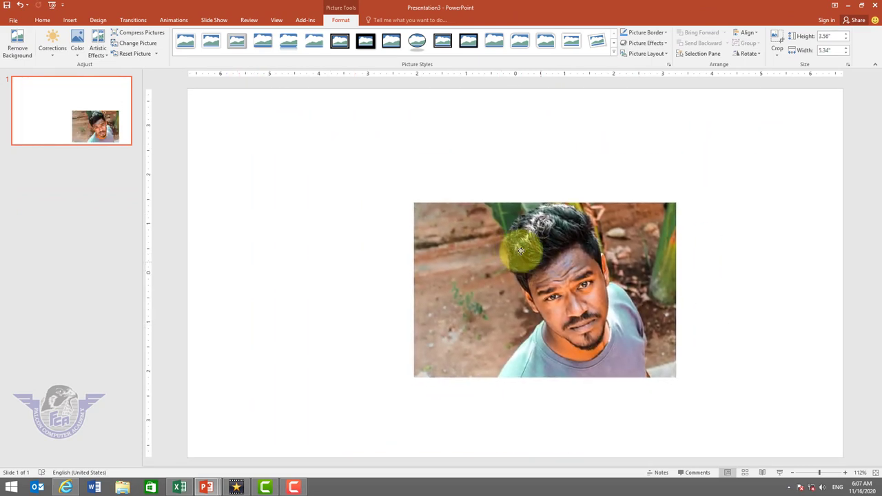
{"action": "left_click_drag", "start_coordinate": [640, 330], "coordinate": [486, 231]}
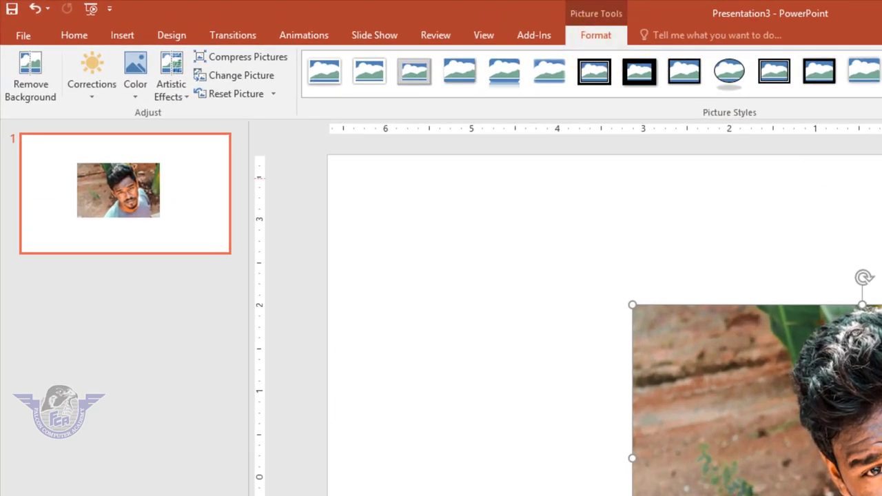
{"action": "key", "text": "Escape"}
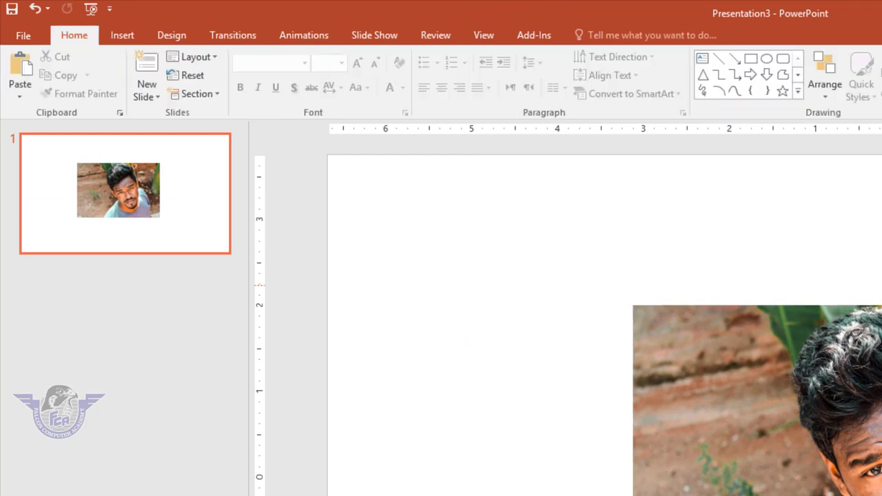
{"action": "double_click", "coordinate": [872, 388]}
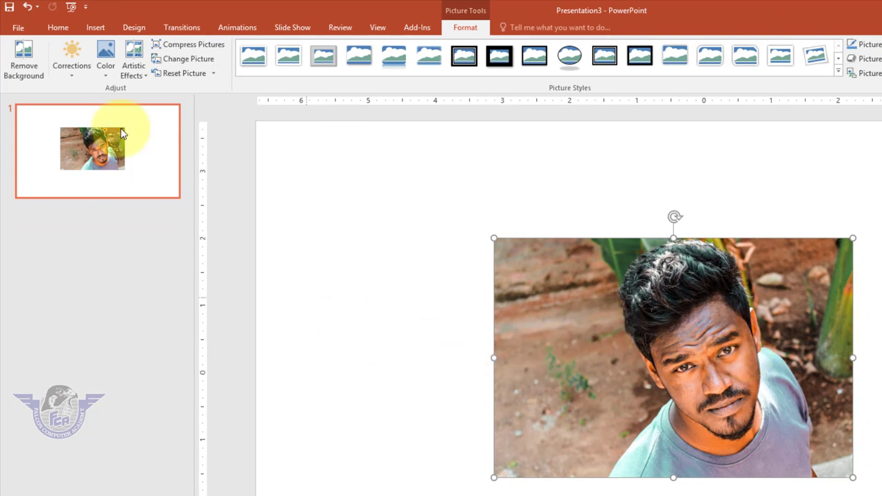
- Start Remove Background and stretch the keep marquee to the photo's corners
{"action": "left_click", "coordinate": [28, 67]}
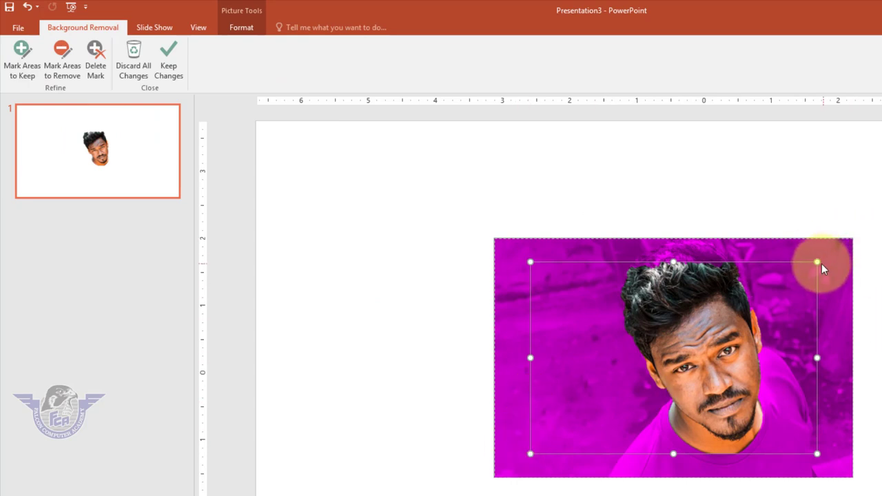
{"action": "left_click_drag", "start_coordinate": [817, 261], "coordinate": [861, 237]}
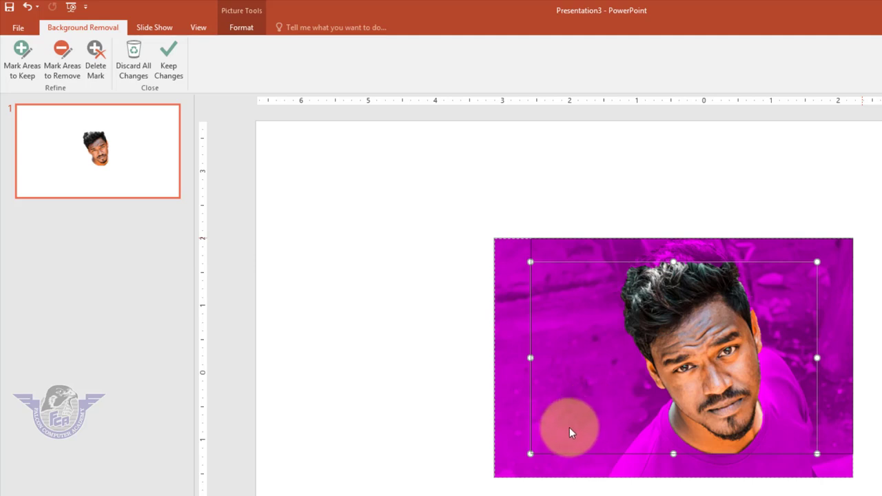
{"action": "left_click_drag", "start_coordinate": [530, 454], "coordinate": [492, 475]}
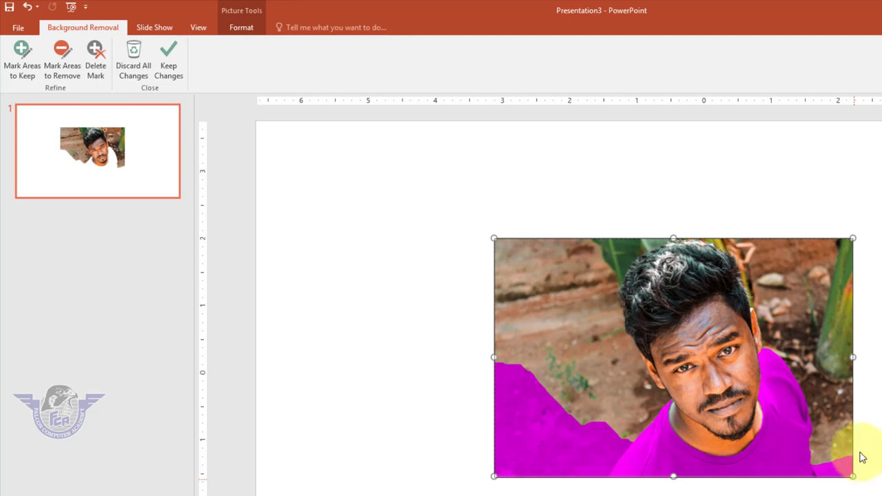
{"action": "left_click_drag", "start_coordinate": [853, 477], "coordinate": [858, 457]}
- Keep the background cutout, then reopen Background Removal for refinement
{"action": "left_click", "coordinate": [704, 293]}
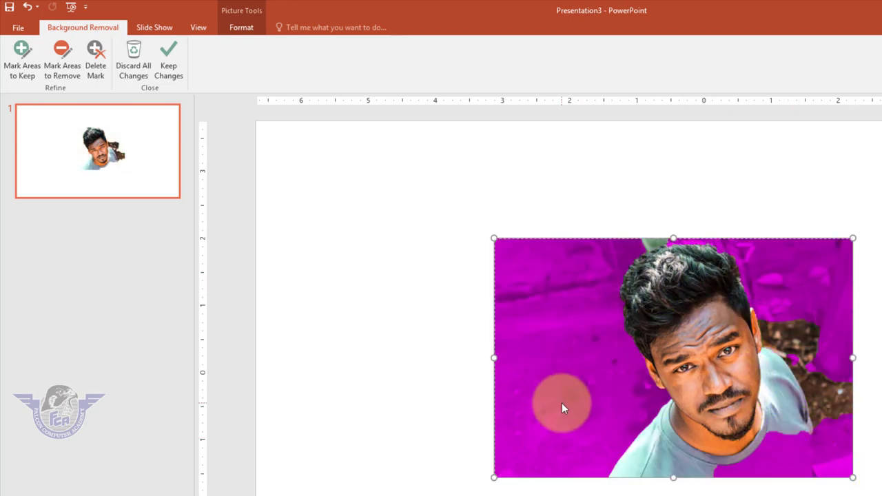
{"action": "left_click", "coordinate": [803, 417]}
{"action": "left_click", "coordinate": [830, 311]}
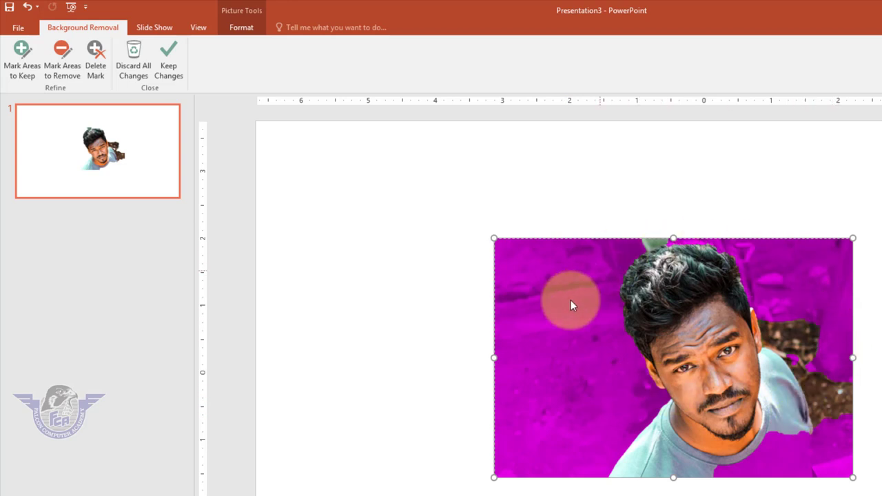
{"action": "left_click", "coordinate": [785, 463]}
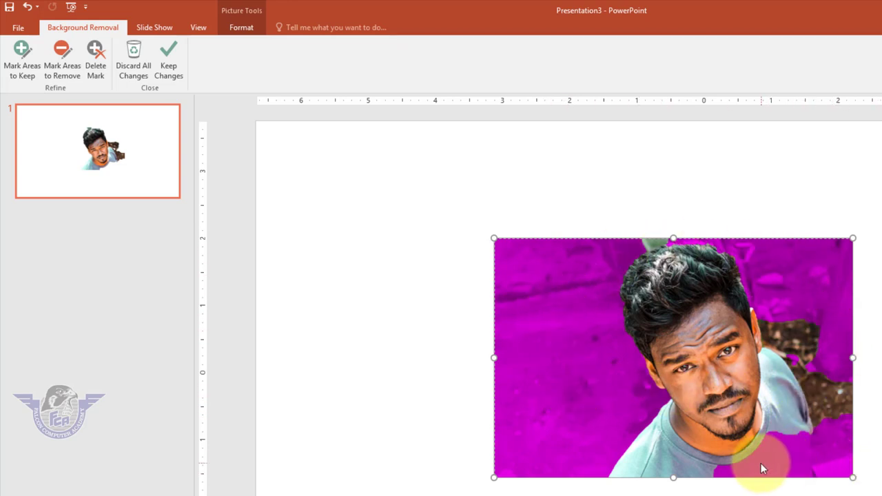
{"action": "left_click", "coordinate": [170, 69]}
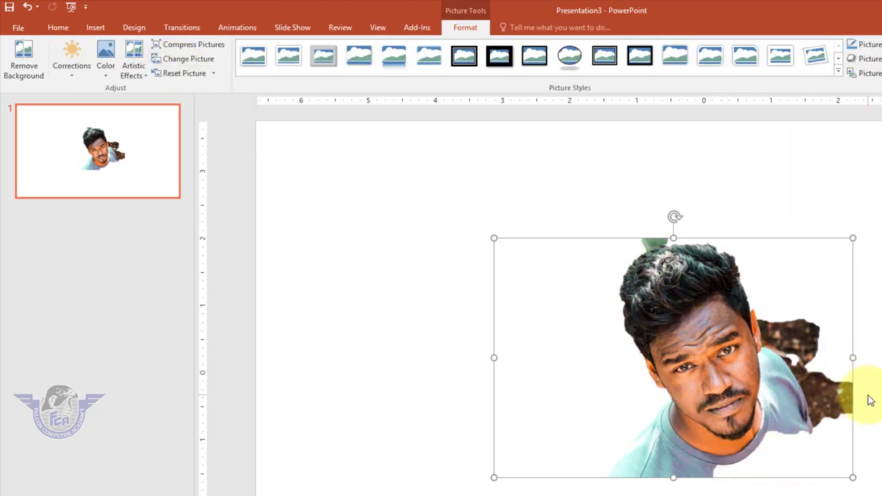
{"action": "left_click", "coordinate": [24, 55]}
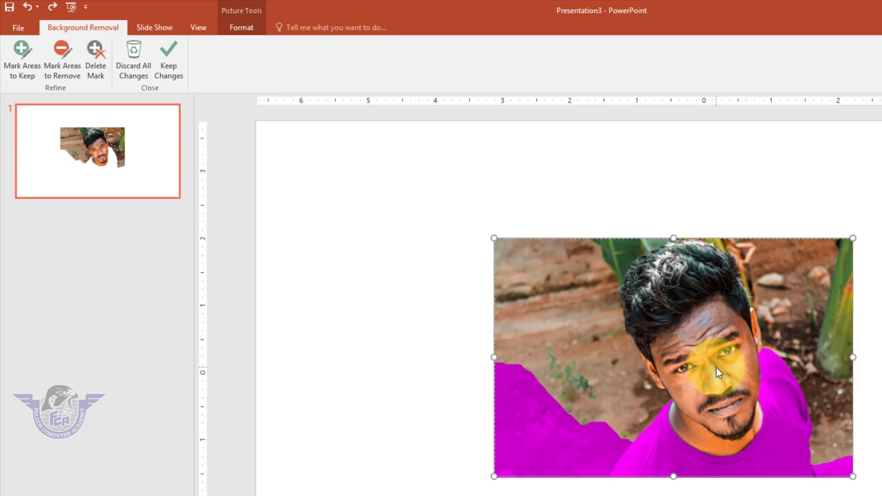
- Mark the man's shirt and shoulders as areas to keep
{"action": "left_click", "coordinate": [24, 74]}
{"action": "mouse_move", "coordinate": [784, 443]}
{"action": "left_mouse_down"}
{"action": "mouse_move", "coordinate": [803, 398]}
{"action": "mouse_move", "coordinate": [776, 452]}
{"action": "left_mouse_up"}
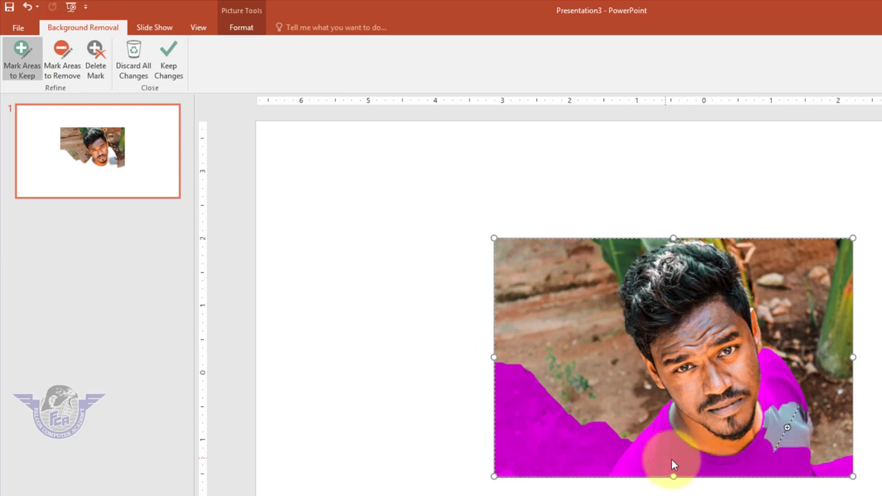
{"action": "left_click_drag", "start_coordinate": [669, 458], "coordinate": [781, 470]}
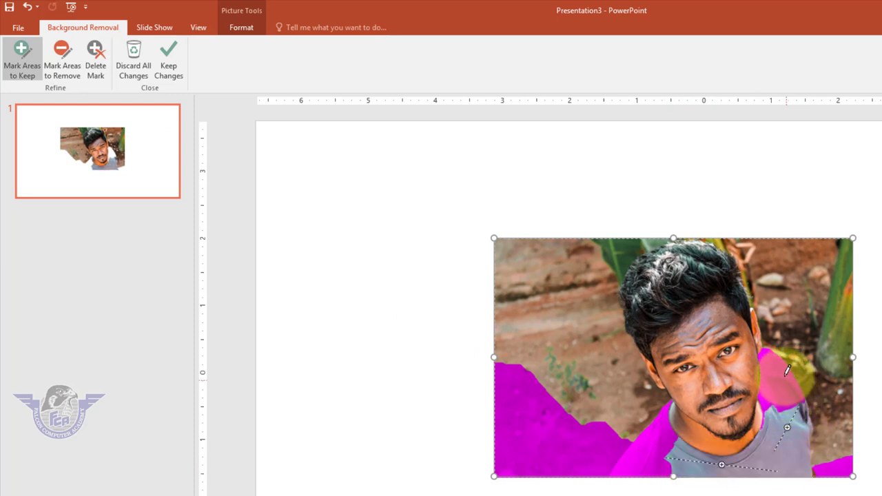
{"action": "left_click_drag", "start_coordinate": [779, 374], "coordinate": [781, 412]}
{"action": "left_click_drag", "start_coordinate": [667, 418], "coordinate": [610, 470]}
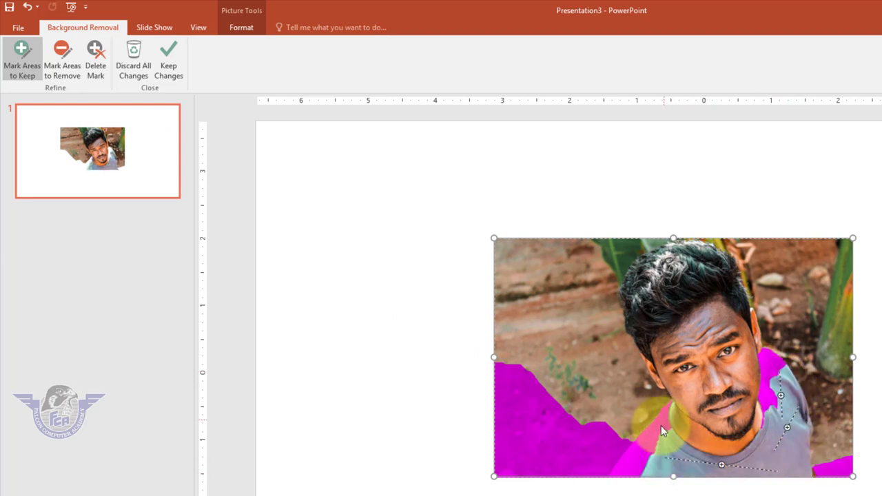
{"action": "left_click_drag", "start_coordinate": [781, 431], "coordinate": [783, 358]}
{"action": "left_click_drag", "start_coordinate": [822, 448], "coordinate": [824, 458]}
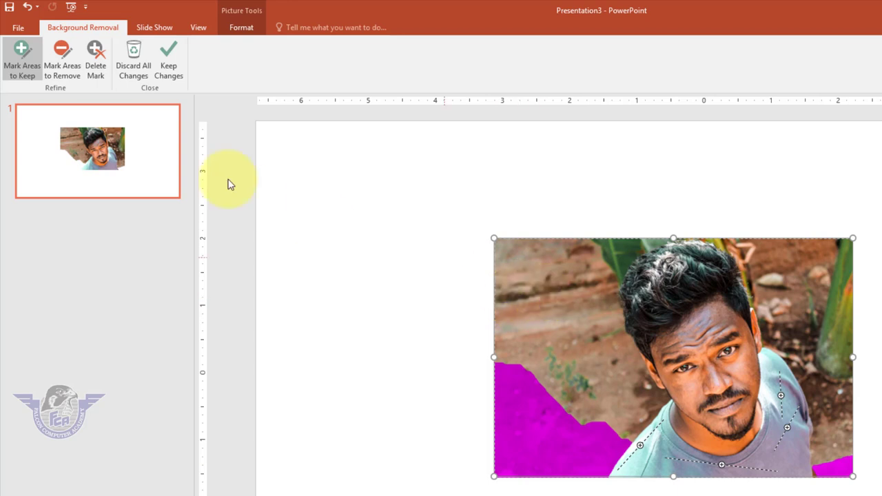
- Mark the surrounding background, brown wall and leaves above the hair for removal
{"action": "left_click", "coordinate": [77, 74]}
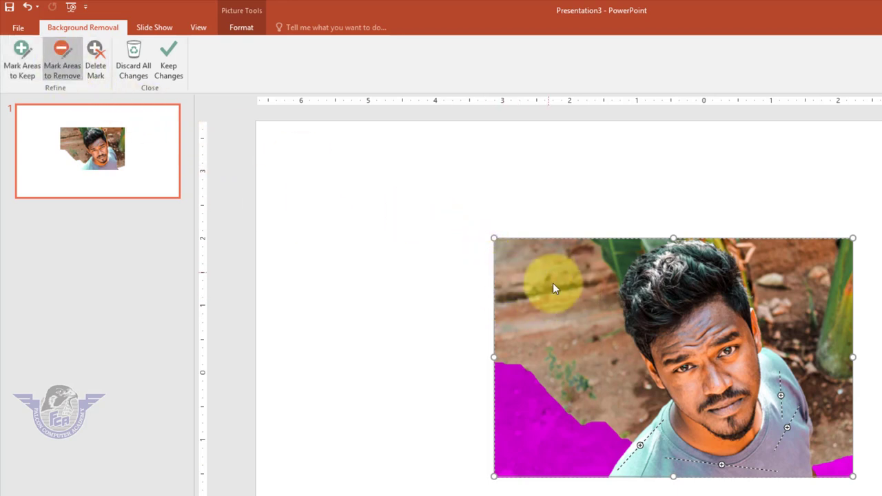
{"action": "left_click_drag", "start_coordinate": [549, 274], "coordinate": [599, 374]}
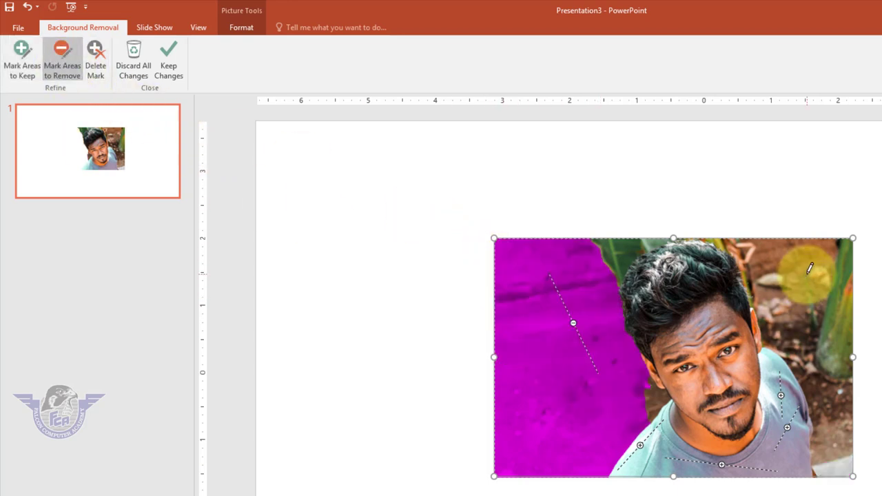
{"action": "left_click_drag", "start_coordinate": [810, 339], "coordinate": [834, 467]}
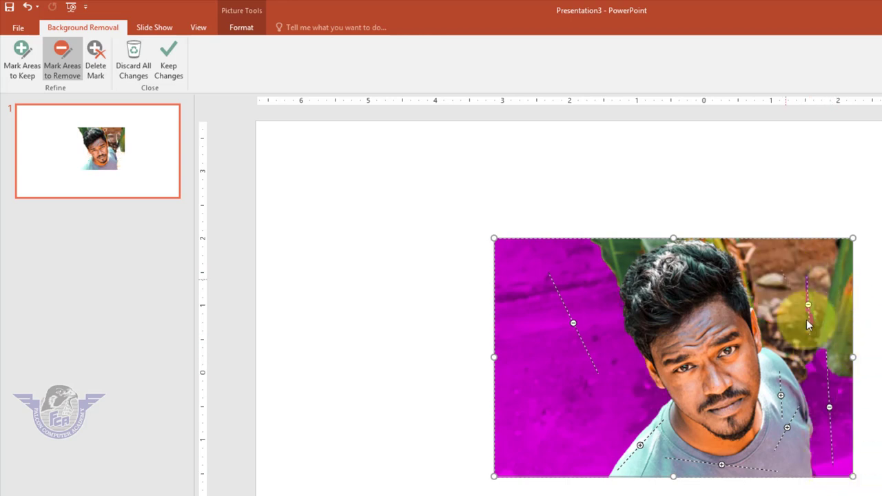
{"action": "left_click_drag", "start_coordinate": [749, 265], "coordinate": [801, 314]}
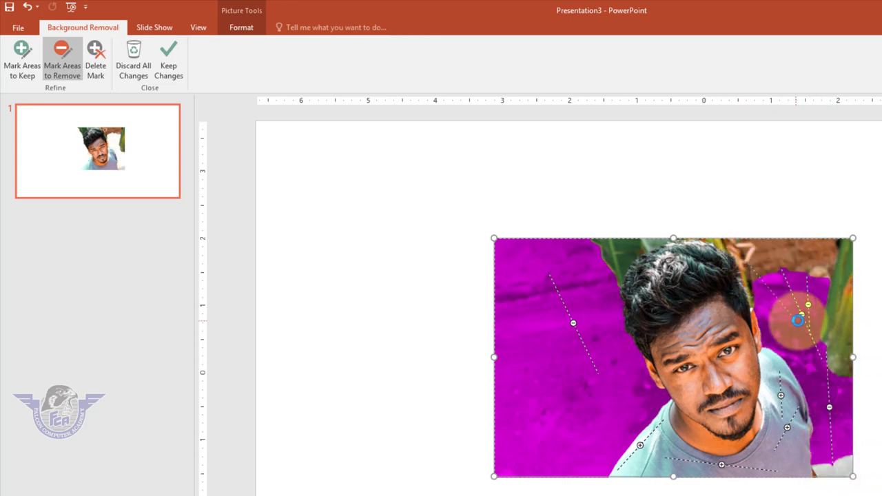
{"action": "left_click_drag", "start_coordinate": [841, 256], "coordinate": [847, 449]}
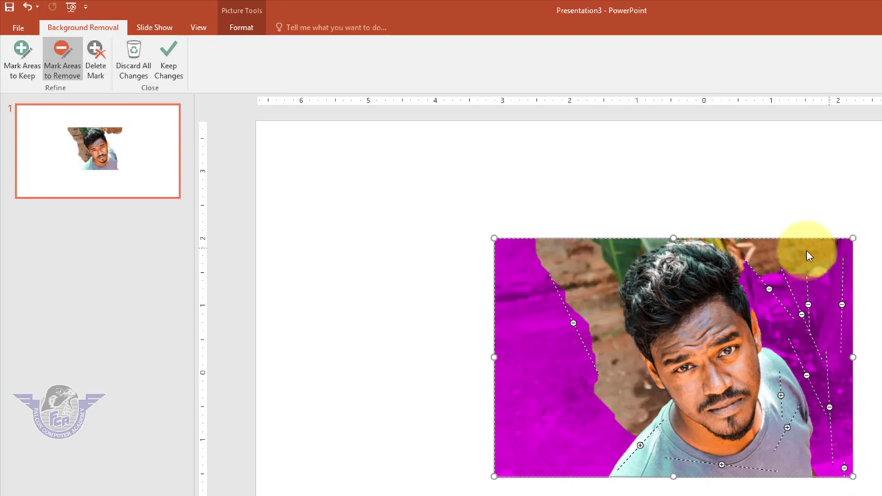
{"action": "left_click_drag", "start_coordinate": [830, 247], "coordinate": [761, 255]}
{"action": "mouse_move", "coordinate": [638, 253]}
{"action": "left_mouse_down"}
{"action": "mouse_move", "coordinate": [600, 246]}
{"action": "mouse_move", "coordinate": [672, 240]}
{"action": "left_mouse_up"}
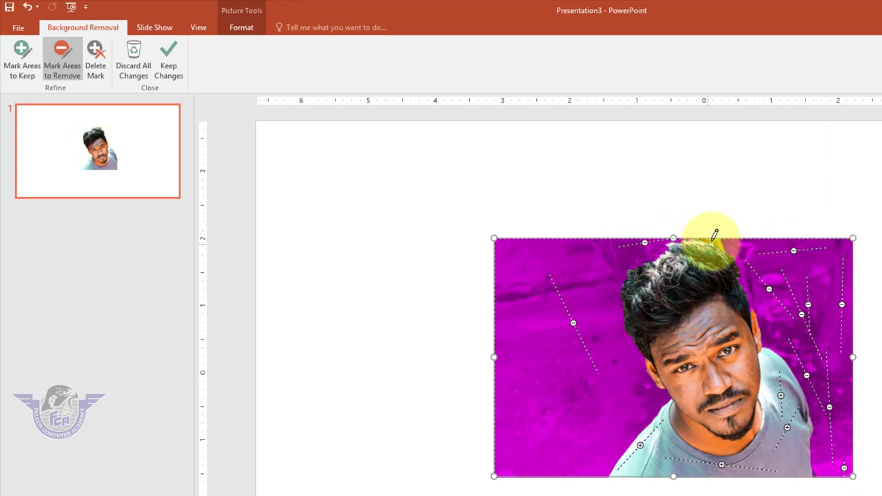
{"action": "left_click_drag", "start_coordinate": [727, 254], "coordinate": [777, 289]}
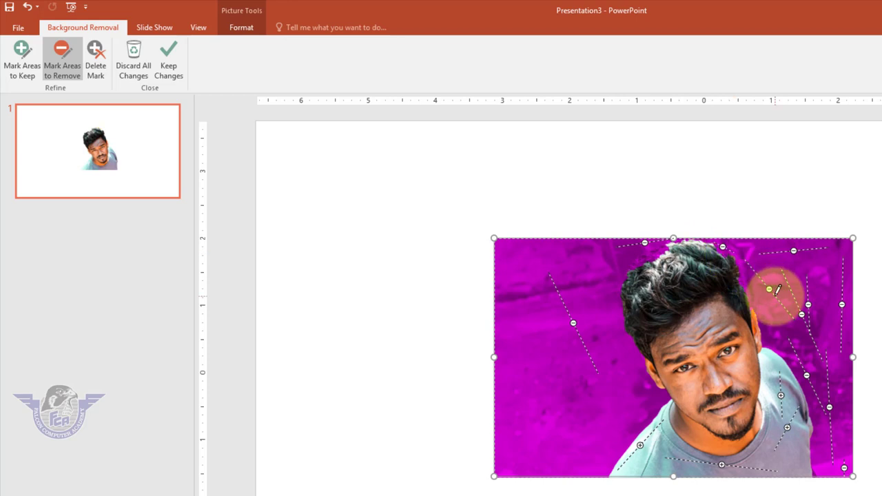
{"action": "mouse_move", "coordinate": [665, 240]}
{"action": "left_mouse_down"}
{"action": "mouse_move", "coordinate": [653, 249]}
{"action": "mouse_move", "coordinate": [661, 252]}
{"action": "left_mouse_up"}
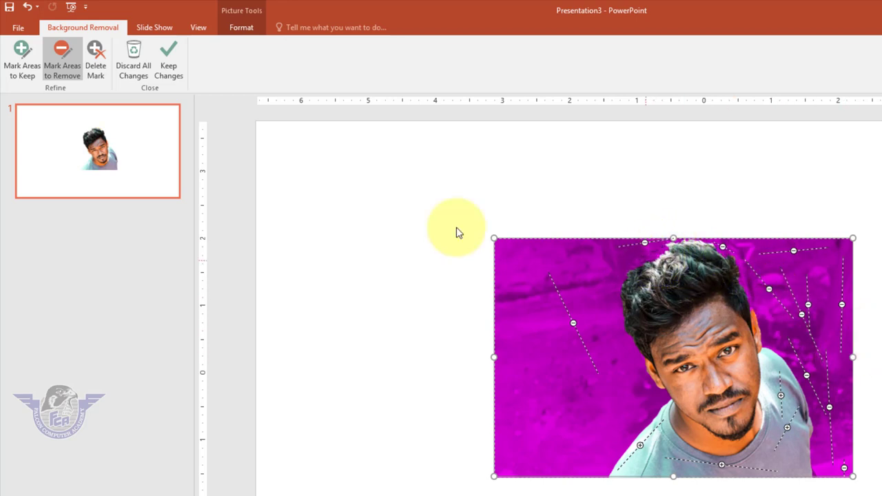
- Mark the top of the hair to keep and accept the refined cutout
{"action": "left_click", "coordinate": [22, 60]}
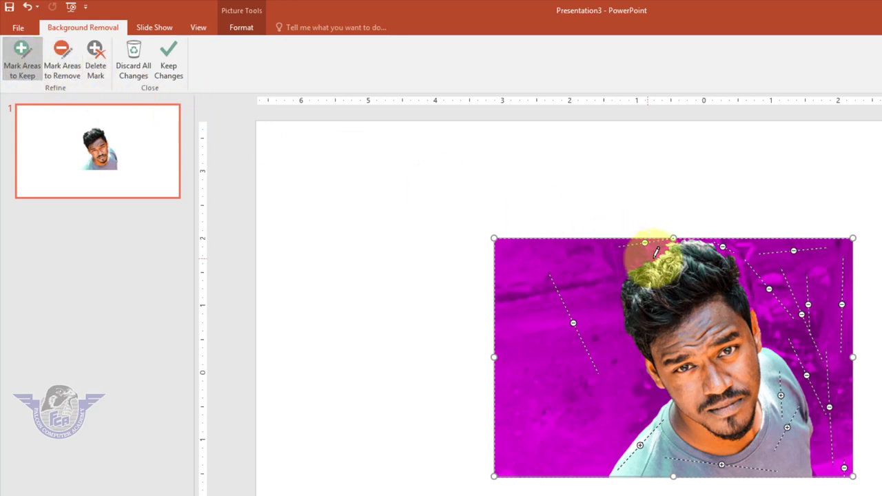
{"action": "mouse_move", "coordinate": [659, 246]}
{"action": "left_mouse_down"}
{"action": "mouse_move", "coordinate": [633, 264]}
{"action": "mouse_move", "coordinate": [661, 249]}
{"action": "left_mouse_up"}
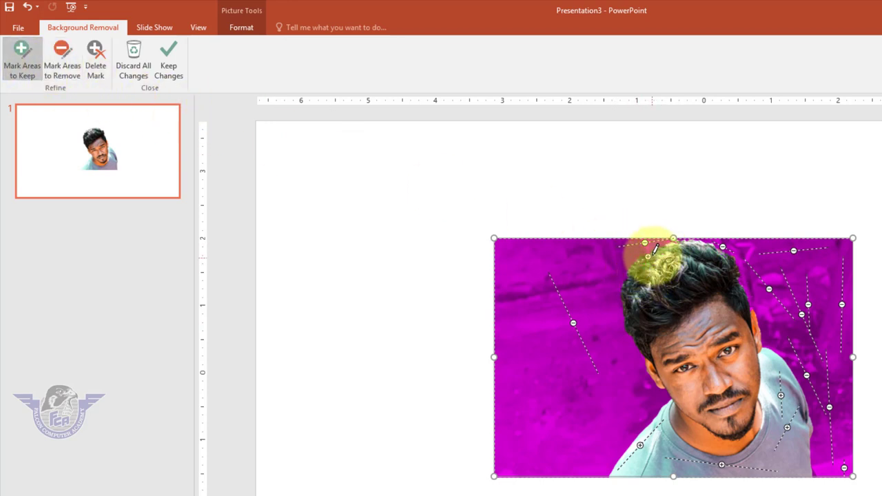
{"action": "left_click", "coordinate": [176, 66]}
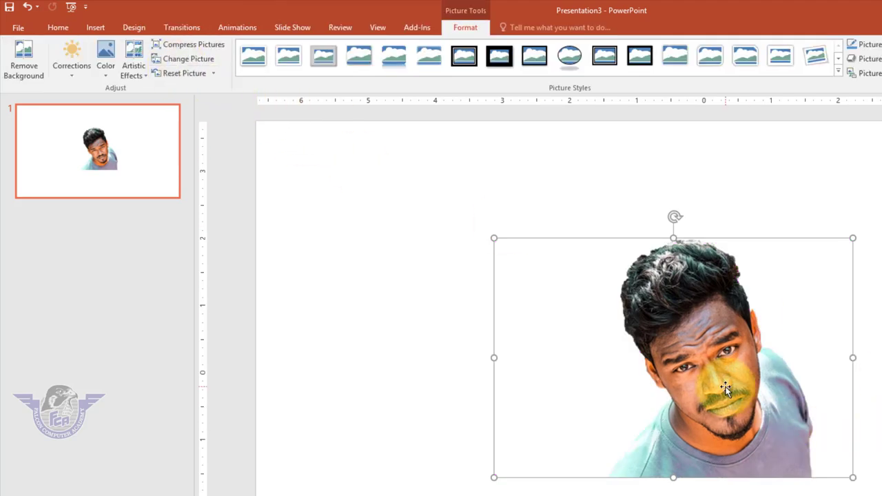
- Move the man's cutout to the right and insert the glowing-tunnel wallpaper
{"action": "left_click_drag", "start_coordinate": [726, 386], "coordinate": [881, 339]}
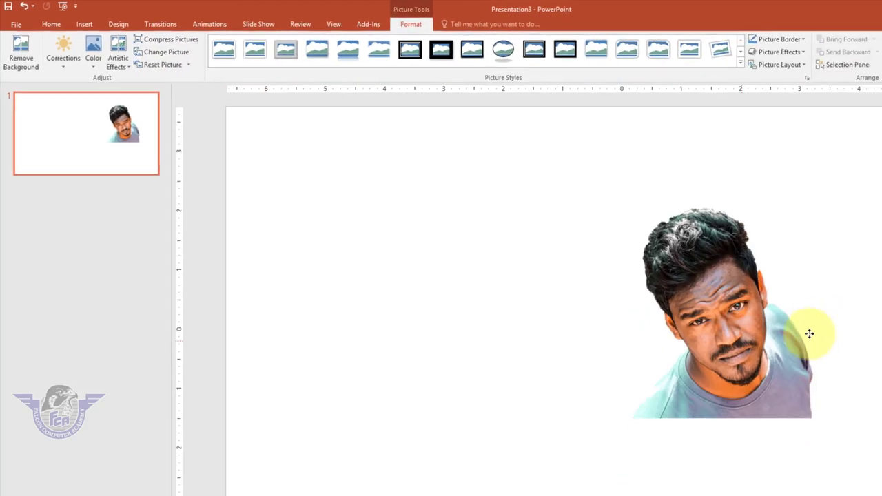
{"action": "left_click_drag", "start_coordinate": [808, 333], "coordinate": [709, 263]}
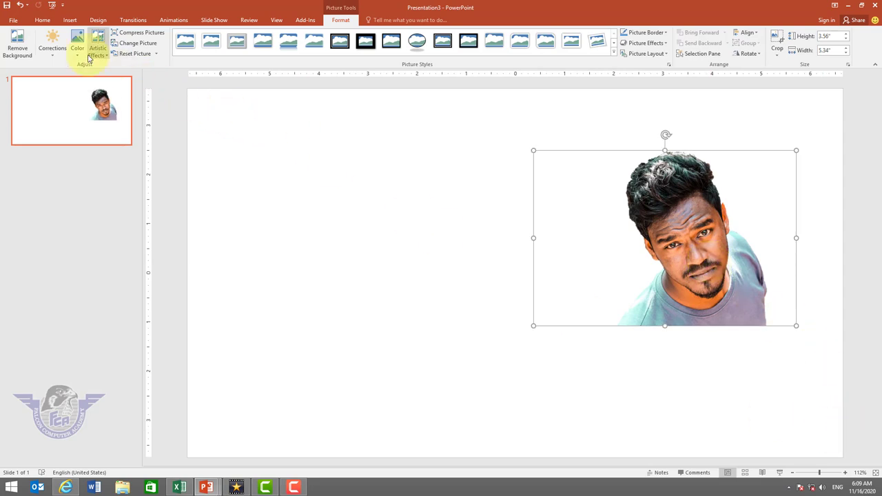
{"action": "left_click", "coordinate": [71, 20]}
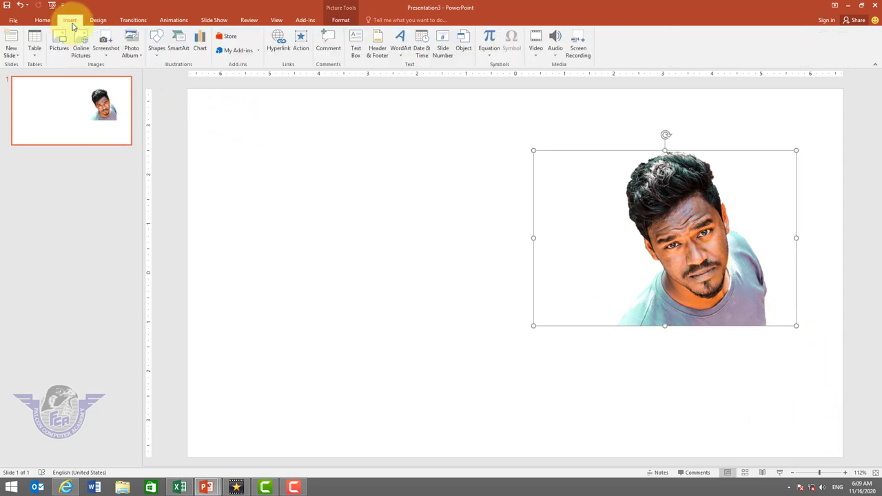
{"action": "left_click", "coordinate": [60, 41]}
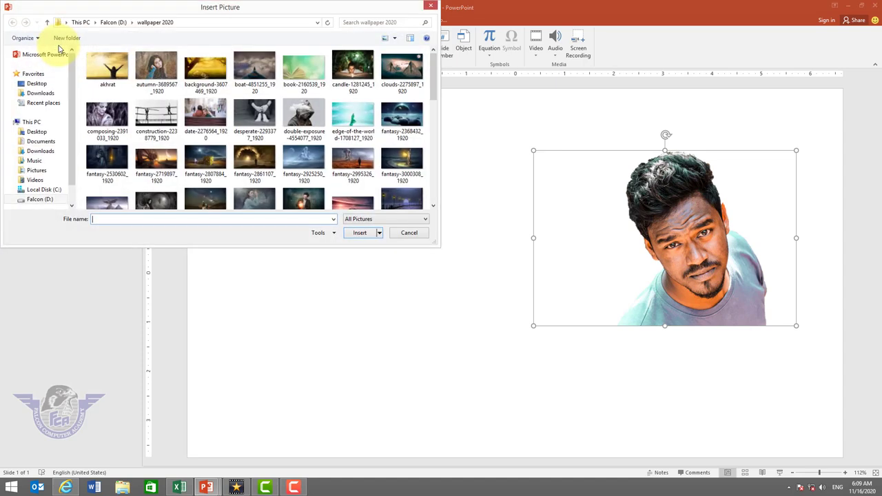
{"action": "double_click", "coordinate": [269, 168]}
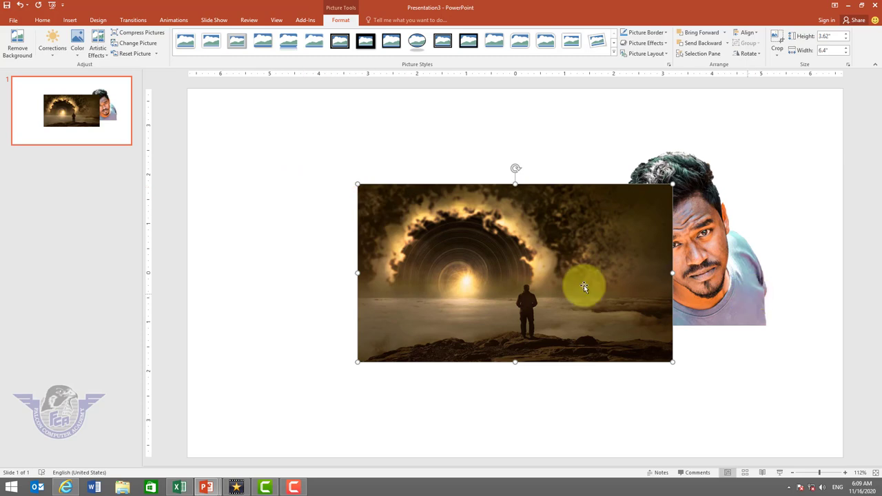
- Reposition and enlarge the tunnel picture, then send it behind the cutout
{"action": "mouse_move", "coordinate": [583, 287]}
{"action": "left_mouse_down"}
{"action": "mouse_move", "coordinate": [626, 247]}
{"action": "mouse_move", "coordinate": [558, 225]}
{"action": "left_mouse_up"}
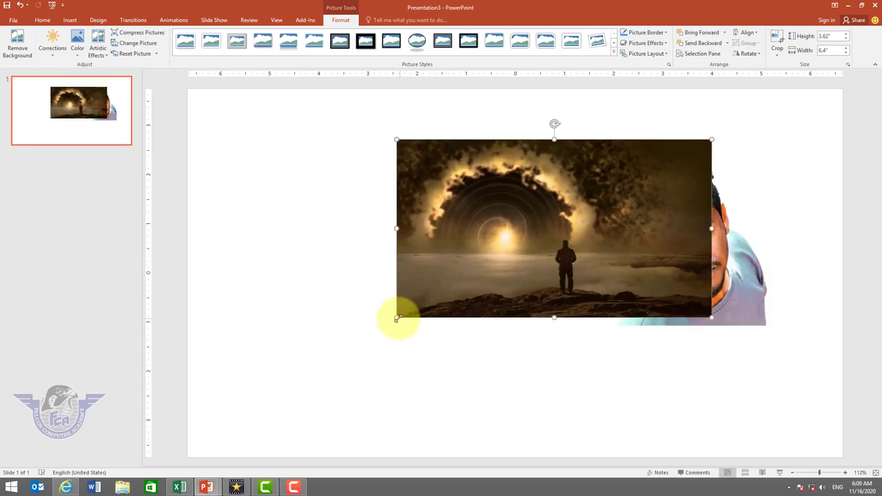
{"action": "left_click_drag", "start_coordinate": [393, 315], "coordinate": [297, 352]}
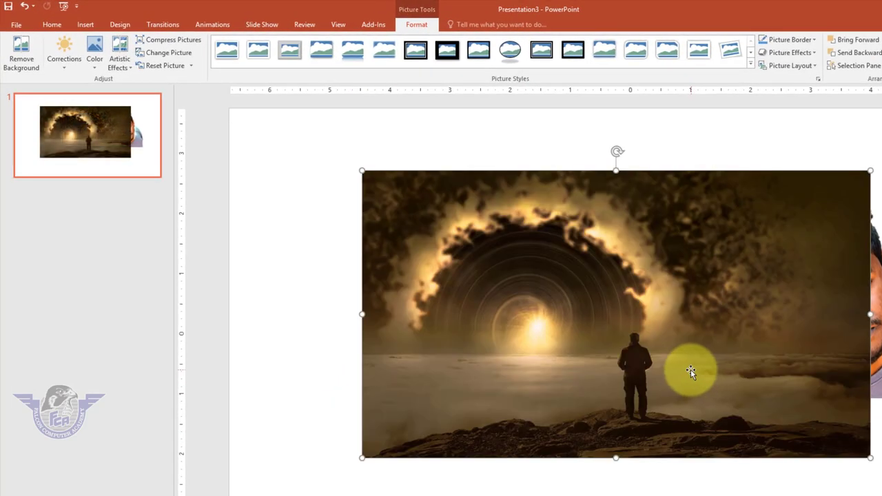
{"action": "mouse_move", "coordinate": [688, 370]}
{"action": "left_mouse_down"}
{"action": "mouse_move", "coordinate": [765, 370]}
{"action": "mouse_move", "coordinate": [678, 375]}
{"action": "left_mouse_up"}
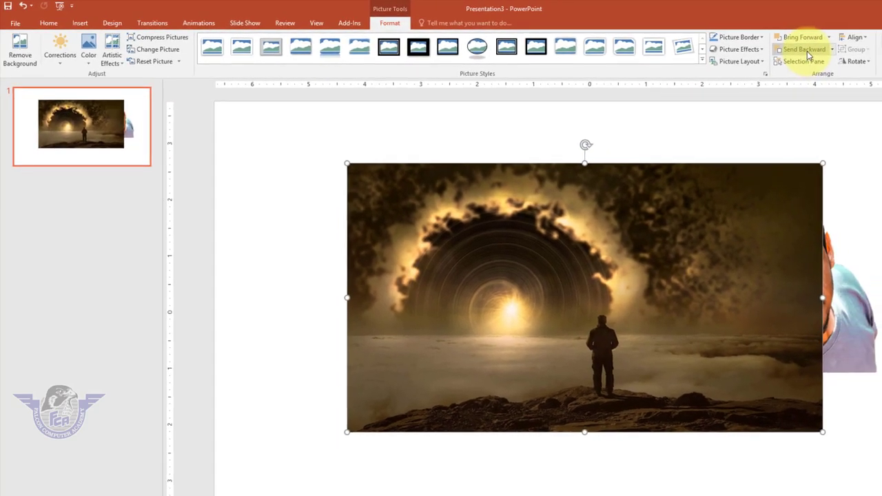
{"action": "left_click", "coordinate": [804, 50]}
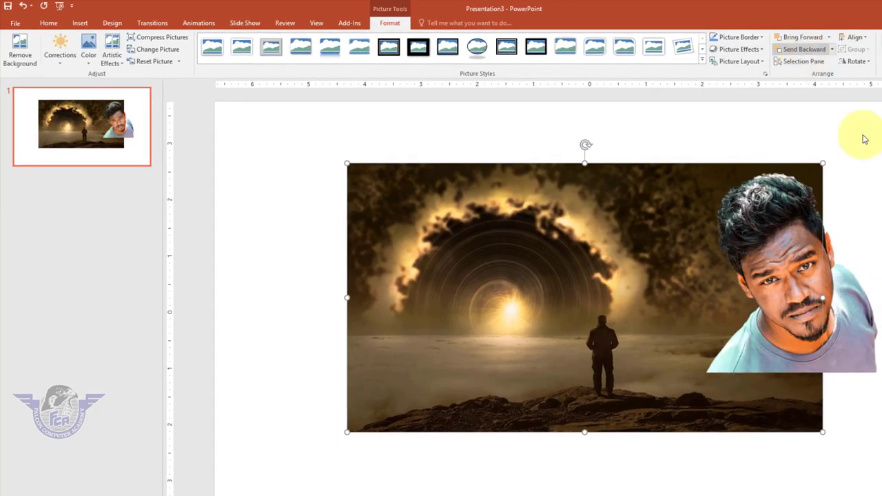
- Drag the man's cutout onto the tunnel picture's lower left and preview Corrections presets
{"action": "mouse_move", "coordinate": [778, 266]}
{"action": "left_mouse_down"}
{"action": "mouse_move", "coordinate": [412, 309]}
{"action": "mouse_move", "coordinate": [415, 321]}
{"action": "left_mouse_up"}
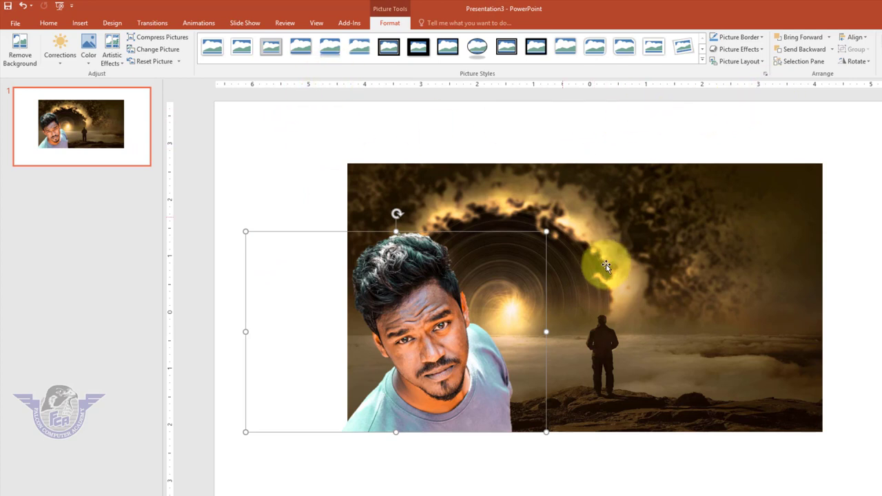
{"action": "left_click", "coordinate": [64, 67]}
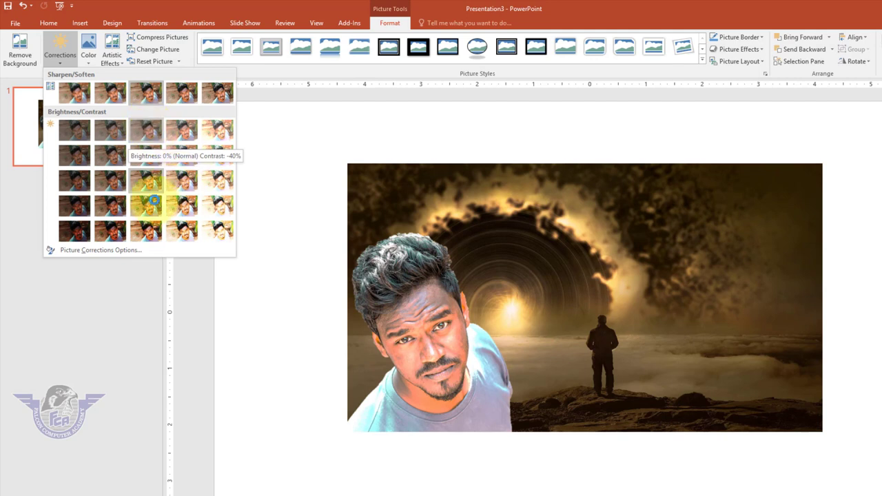
- Apply a brightness/contrast preset, keep No Recolor, and add the Marker artistic effect
{"action": "left_click", "coordinate": [150, 204]}
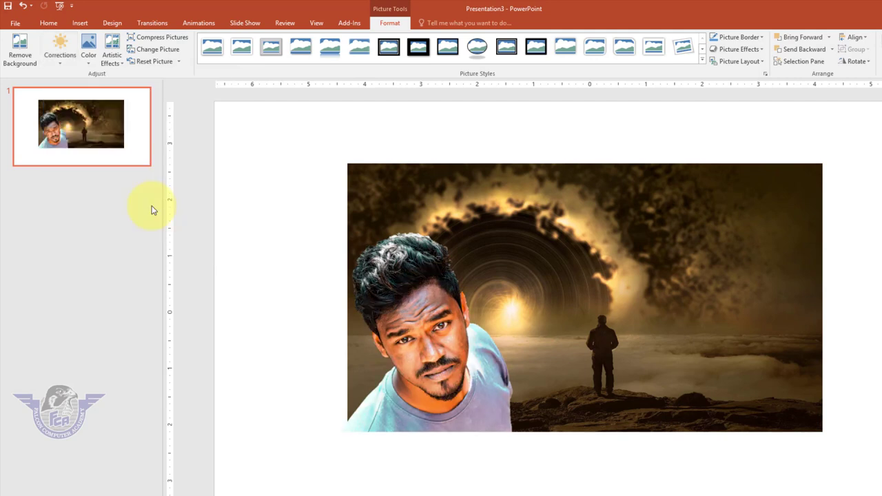
{"action": "left_click", "coordinate": [91, 61]}
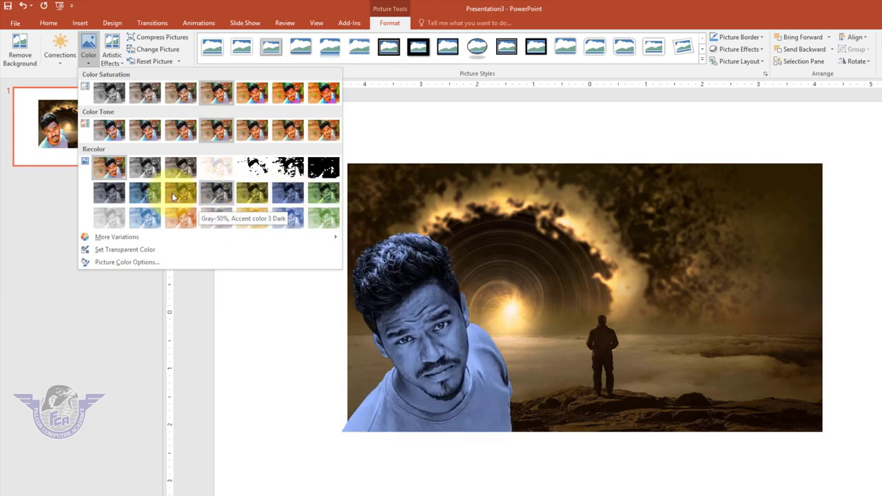
{"action": "left_click", "coordinate": [108, 166]}
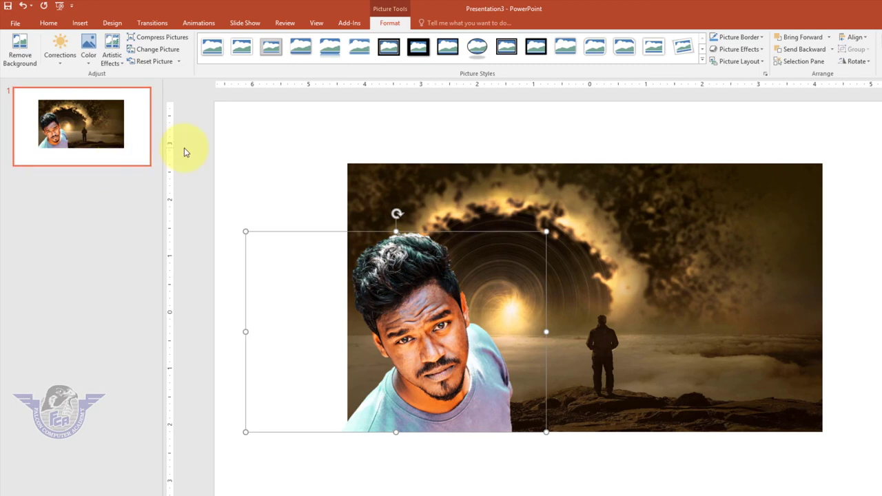
{"action": "left_click", "coordinate": [119, 65]}
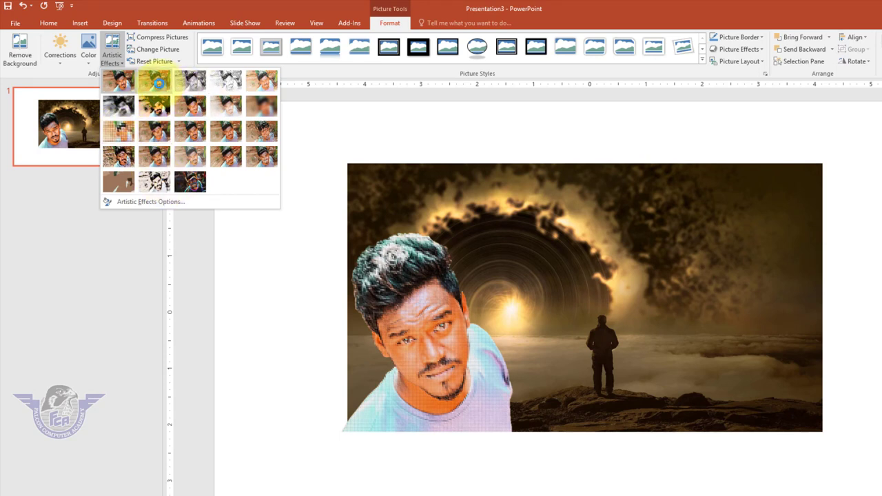
{"action": "left_click", "coordinate": [159, 86]}
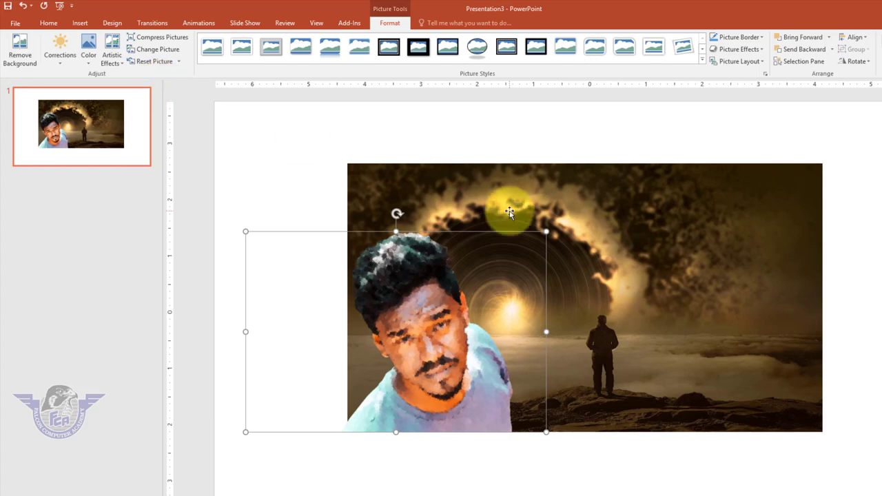
- Undo the Marker effect and compress the cutout at E-mail (96 ppi) resolution
{"action": "key", "text": "ctrl+z"}
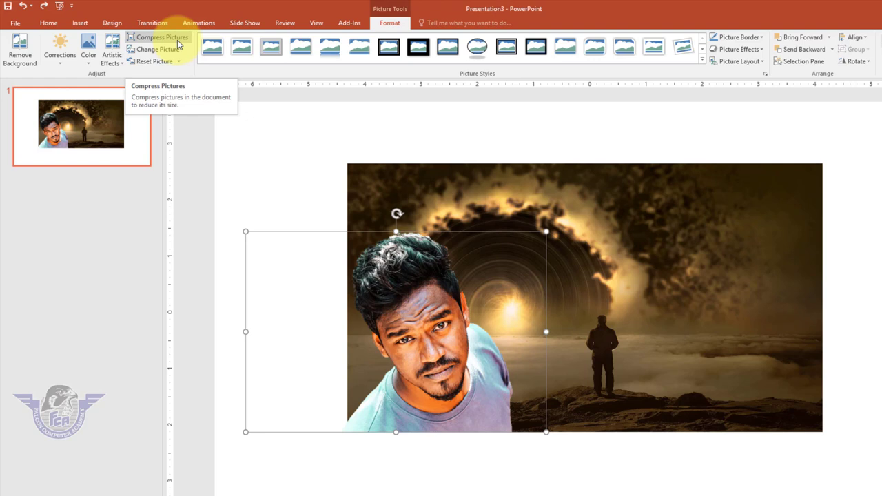
{"action": "left_click", "coordinate": [177, 40]}
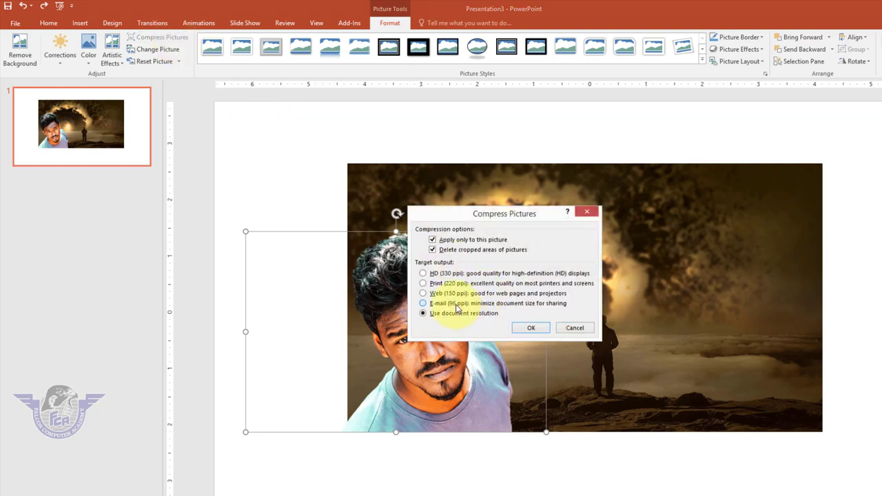
{"action": "left_click", "coordinate": [544, 331]}
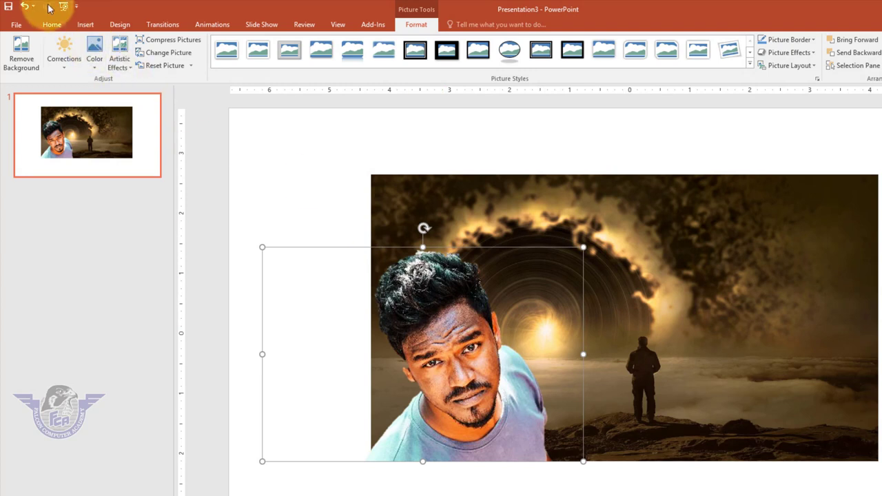
- Change the tunnel background to fantasy-4061185_1920 and nudge the cutout slightly right
{"action": "left_click", "coordinate": [25, 6]}
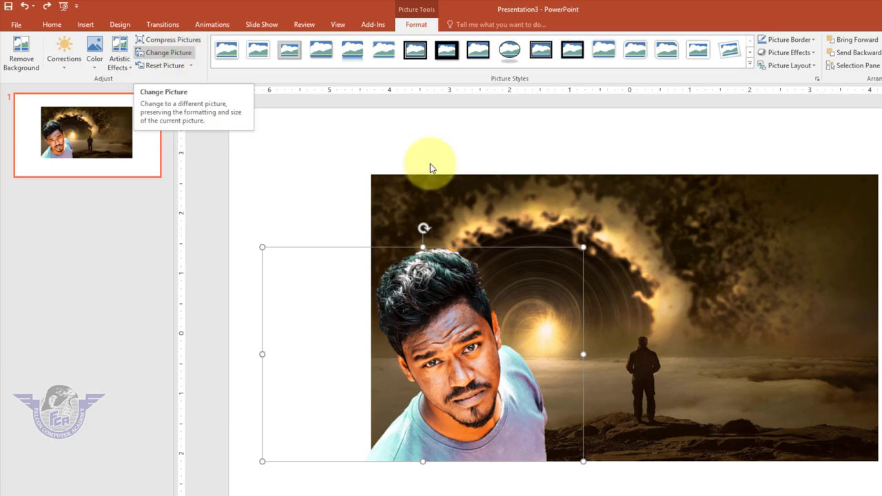
{"action": "left_click", "coordinate": [484, 196]}
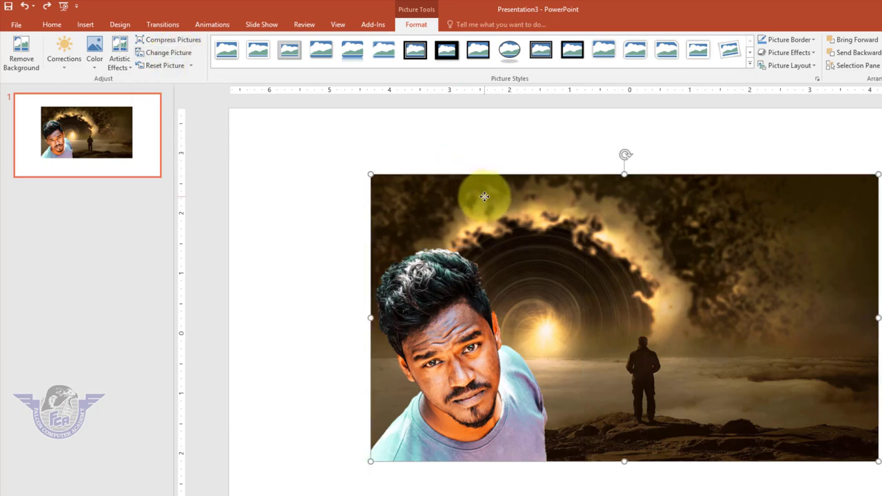
{"action": "left_click", "coordinate": [171, 54]}
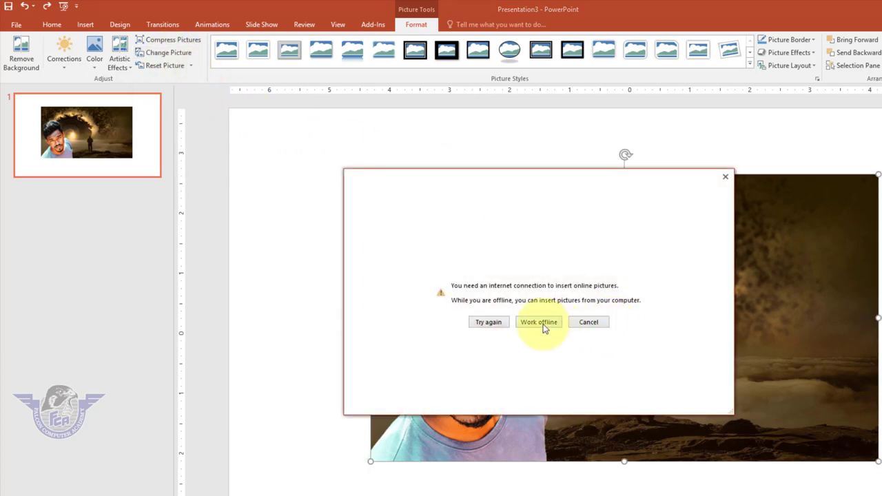
{"action": "left_click", "coordinate": [540, 322]}
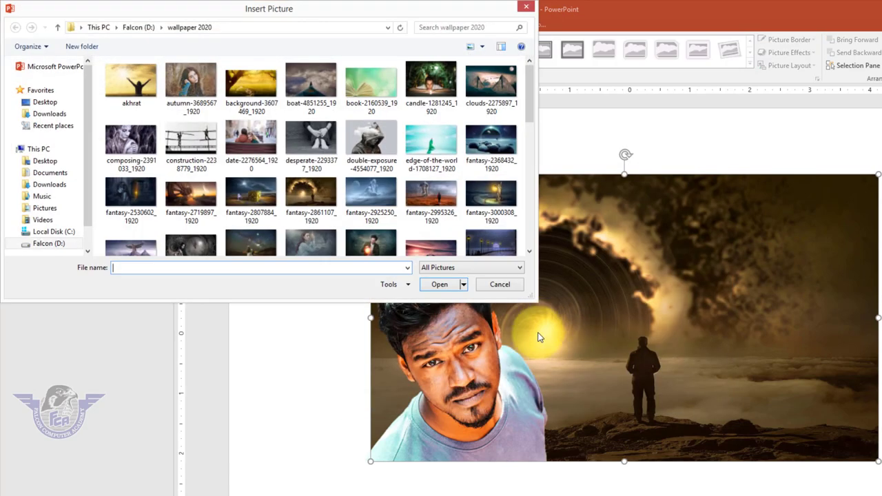
{"action": "double_click", "coordinate": [361, 246]}
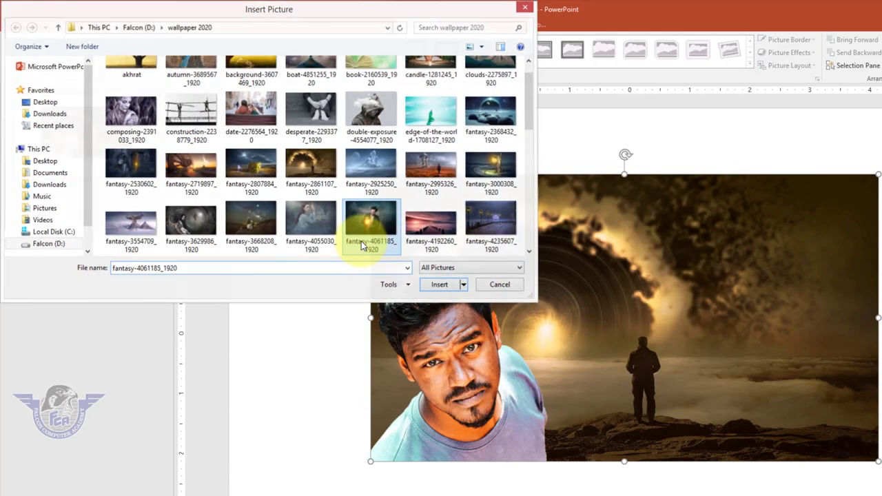
{"action": "left_click_drag", "start_coordinate": [472, 356], "coordinate": [529, 359]}
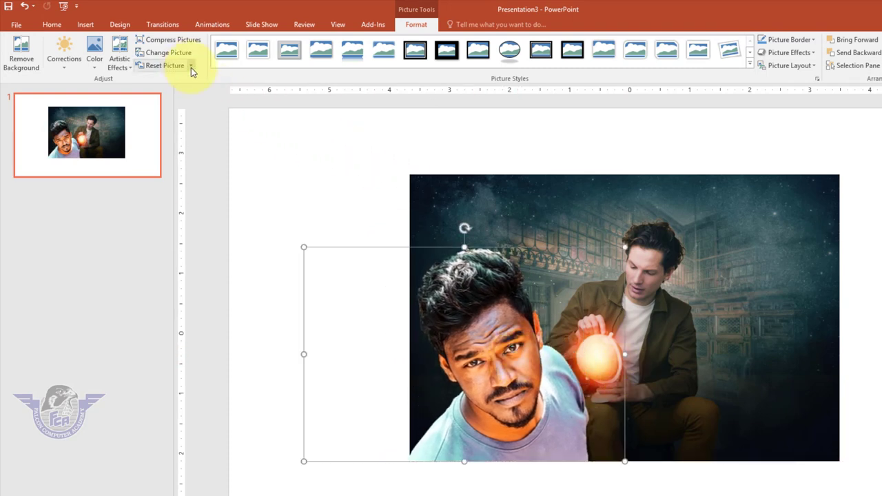
- Try an artistic effect and correction, reset the library picture, then apply a thick black frame
{"action": "left_click", "coordinate": [514, 219]}
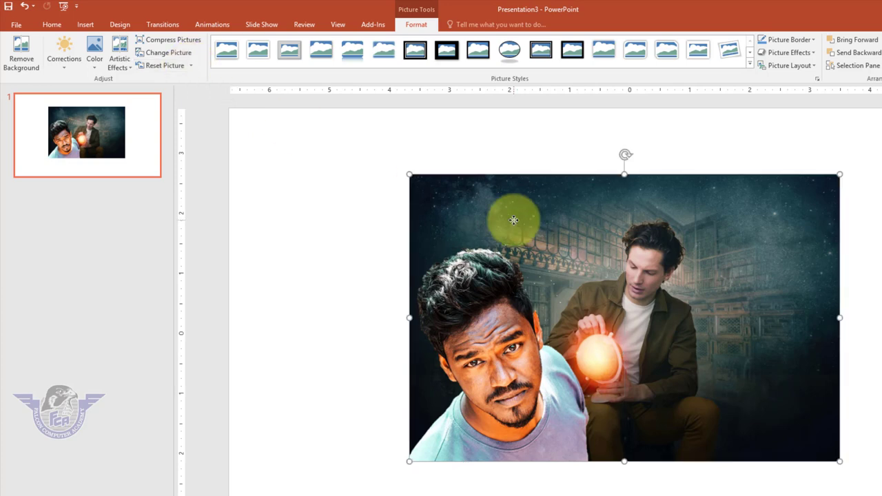
{"action": "left_click", "coordinate": [120, 60]}
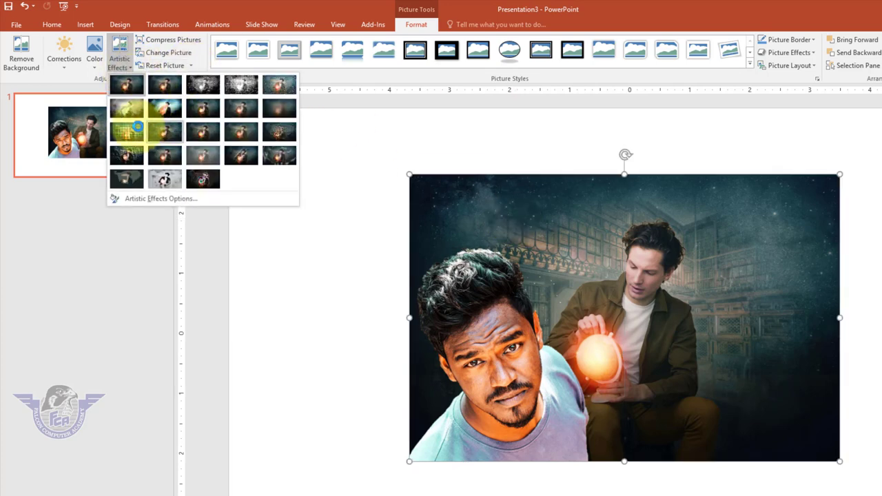
{"action": "left_click", "coordinate": [134, 128]}
{"action": "left_click", "coordinate": [64, 59]}
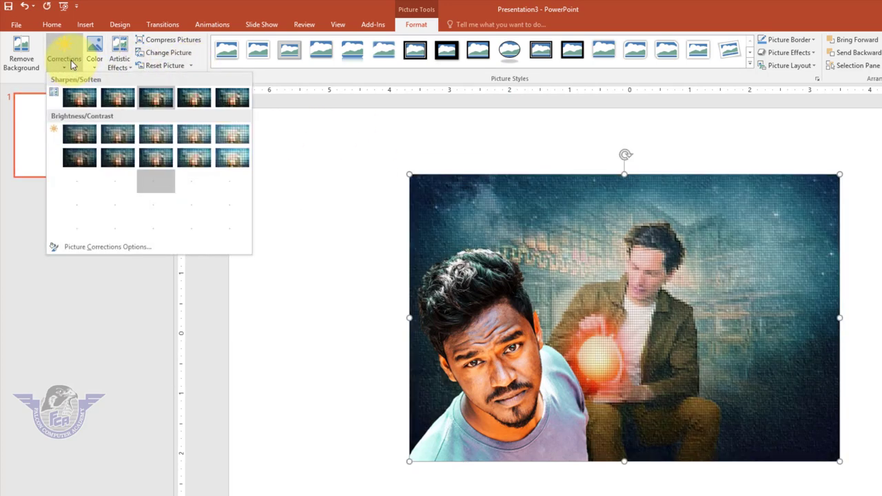
{"action": "left_click", "coordinate": [162, 138]}
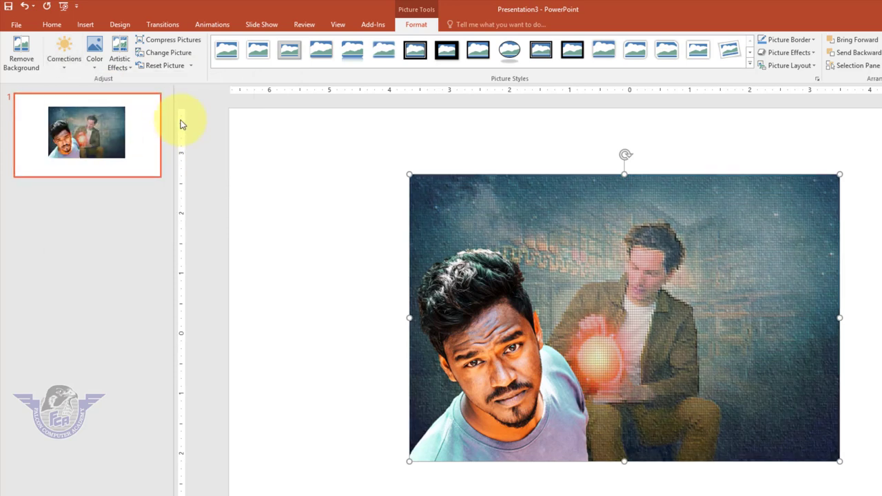
{"action": "left_click", "coordinate": [158, 64]}
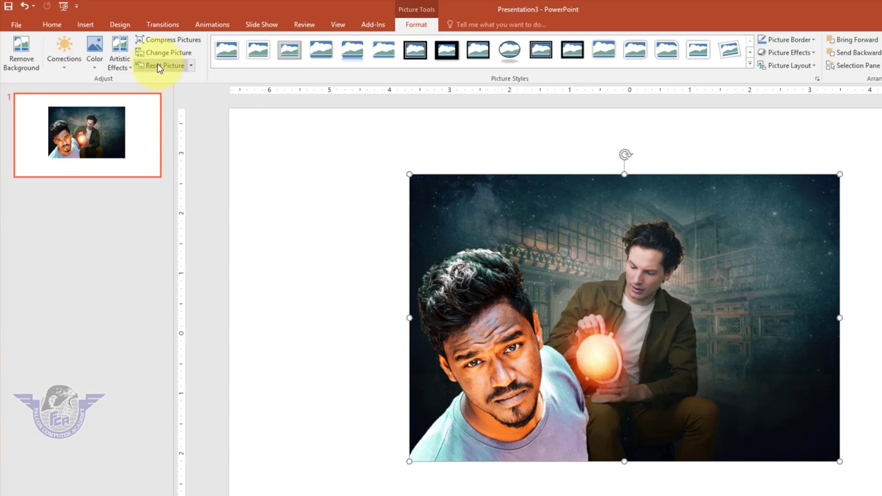
{"action": "left_click", "coordinate": [539, 60]}
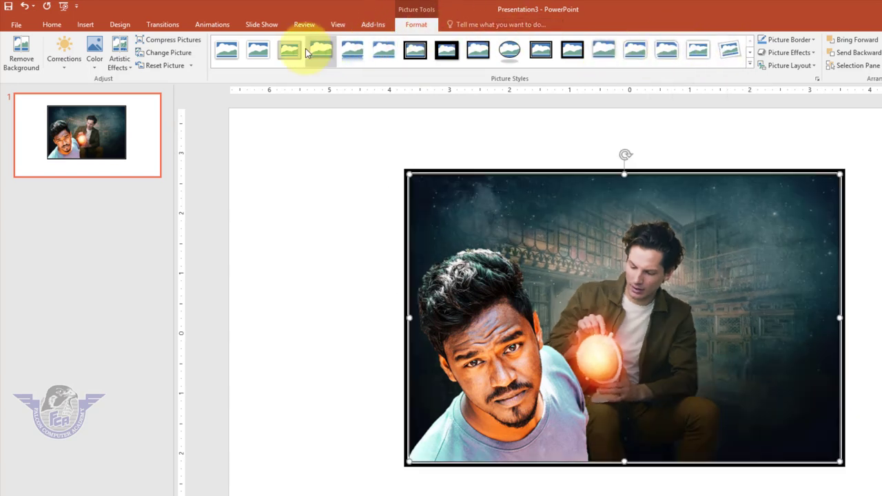
- Select the library photo and view the Picture Border colour options without changing them
{"action": "left_click", "coordinate": [259, 53]}
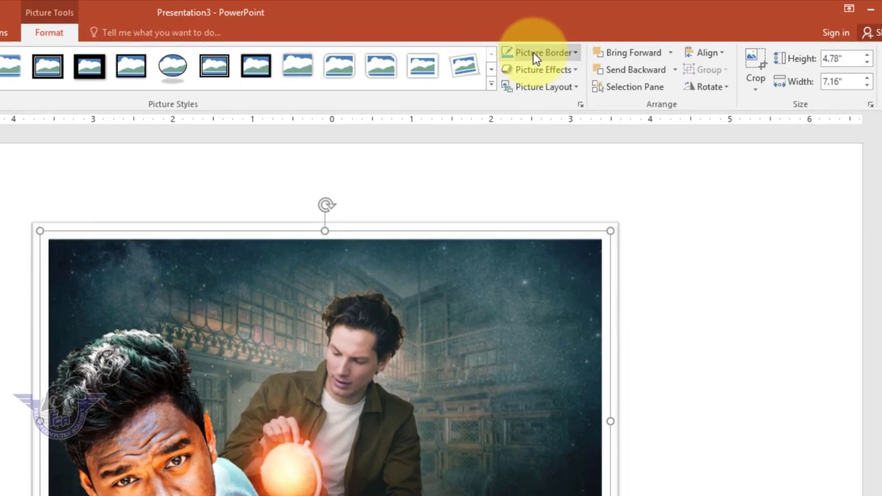
{"action": "left_click", "coordinate": [787, 40]}
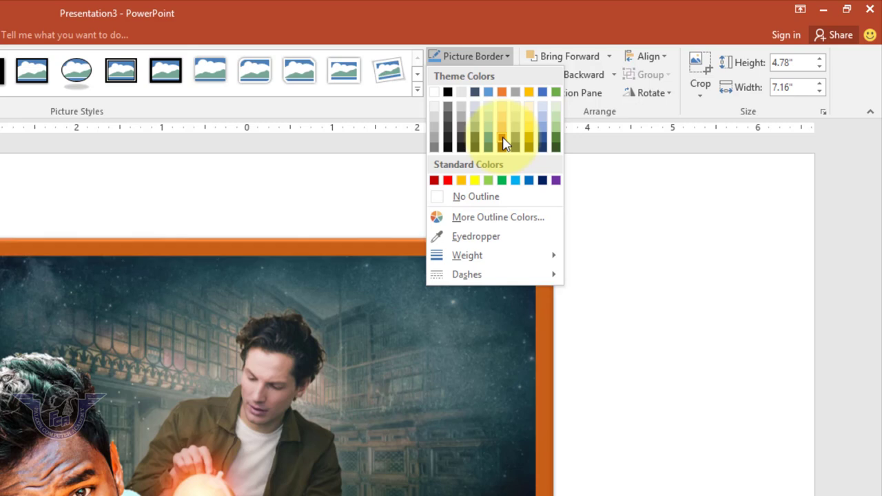
{"action": "left_click", "coordinate": [439, 123]}
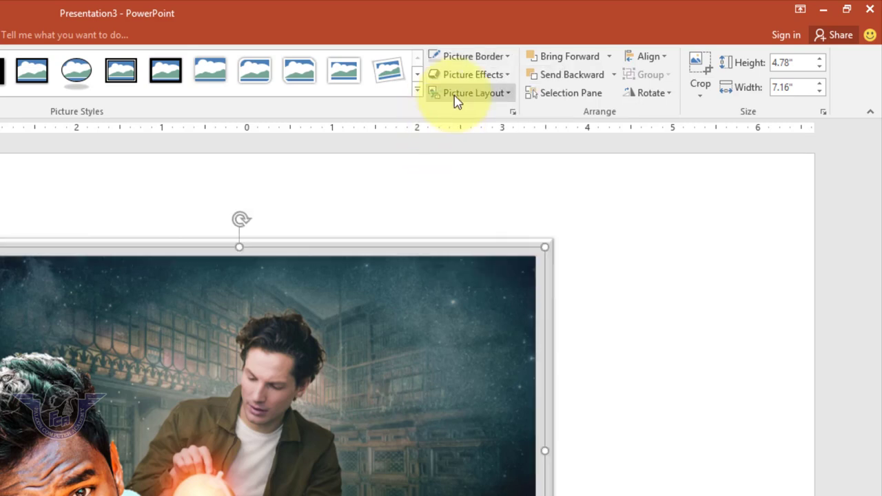
- Apply the first Bevel preset from Picture Effects to the framed library photo
{"action": "left_click", "coordinate": [485, 80]}
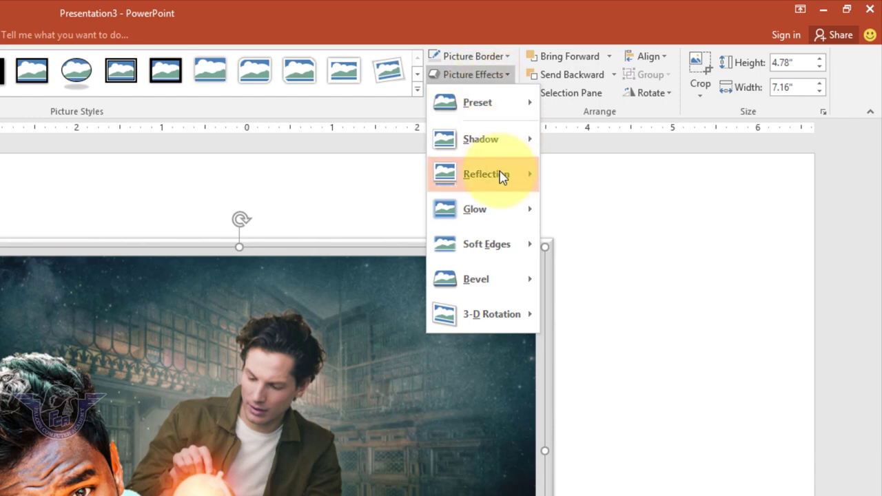
{"action": "mouse_move", "coordinate": [503, 177]}
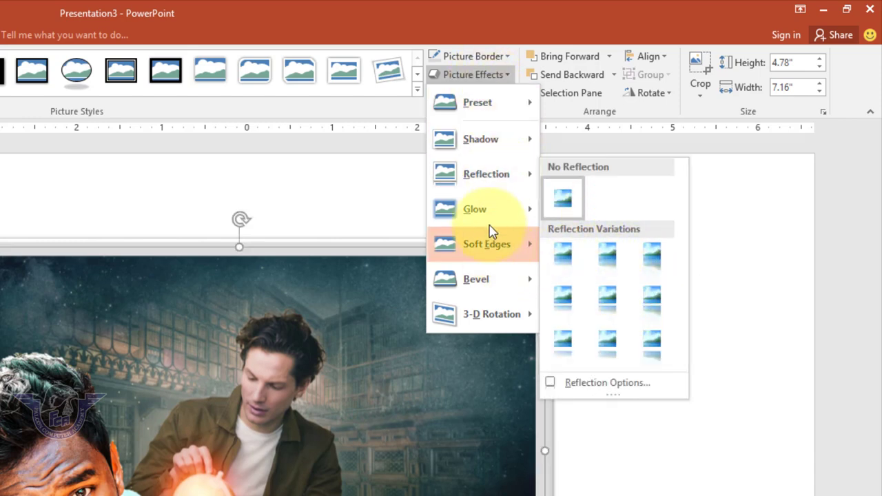
{"action": "mouse_move", "coordinate": [488, 217]}
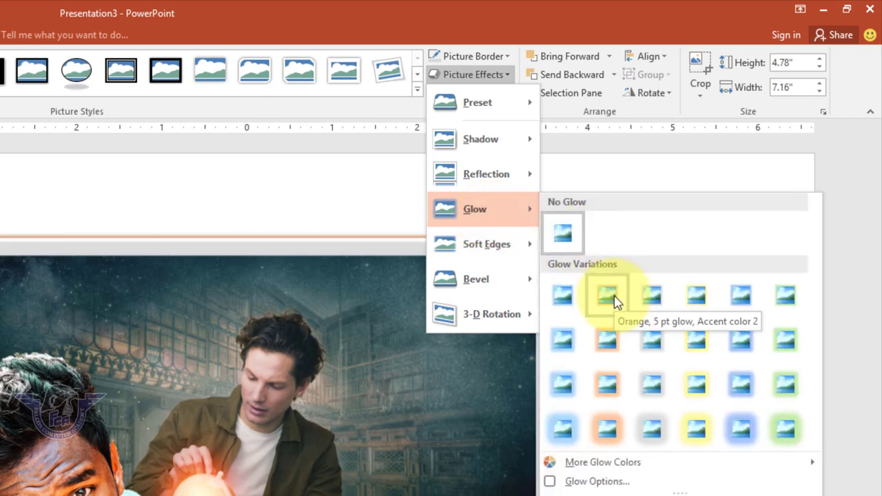
{"action": "mouse_move", "coordinate": [629, 324]}
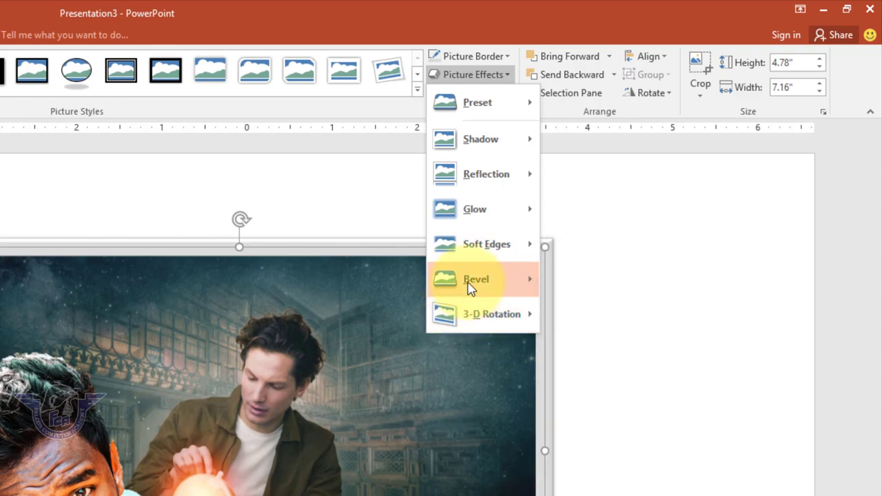
{"action": "mouse_move", "coordinate": [447, 283]}
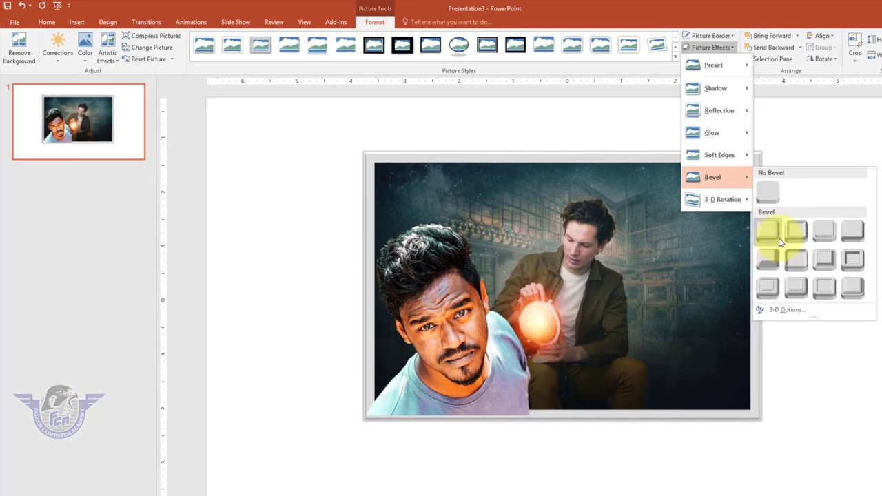
{"action": "left_click", "coordinate": [732, 256]}
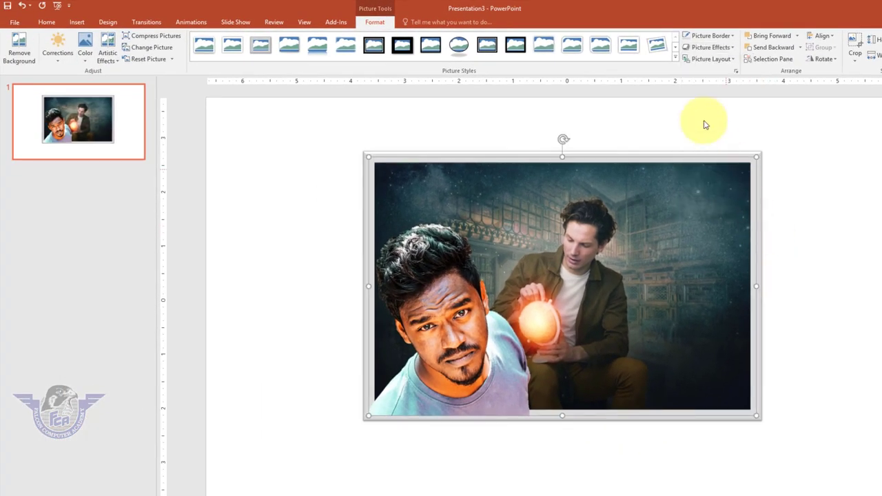
{"action": "left_click", "coordinate": [727, 61]}
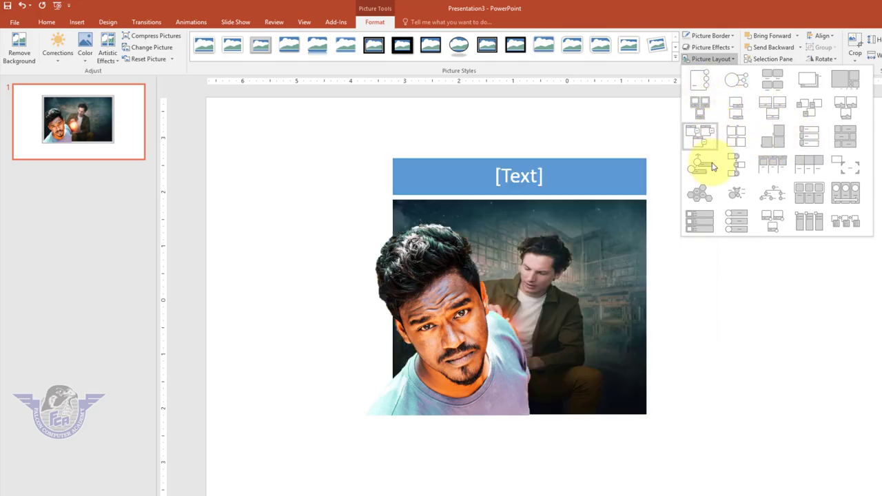
- Dismiss the picture layouts unapplied and drag the man cutout left past the photo's edge
{"action": "left_click", "coordinate": [776, 143]}
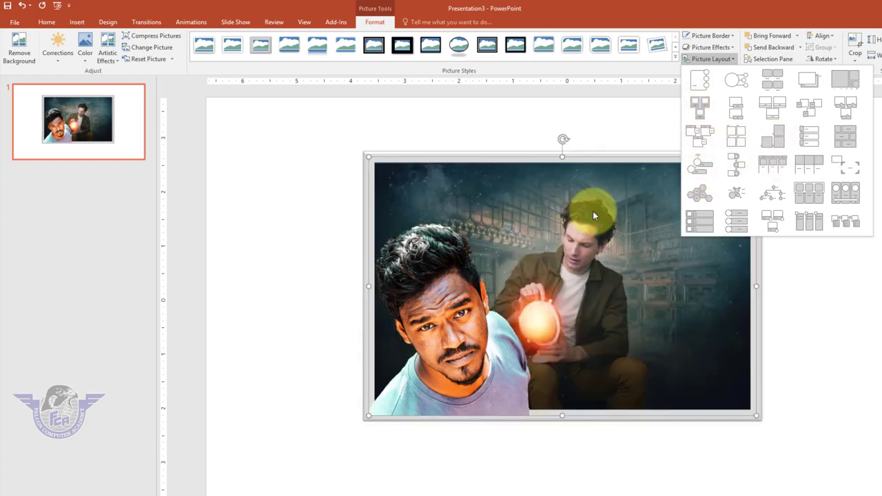
{"action": "left_click", "coordinate": [533, 244]}
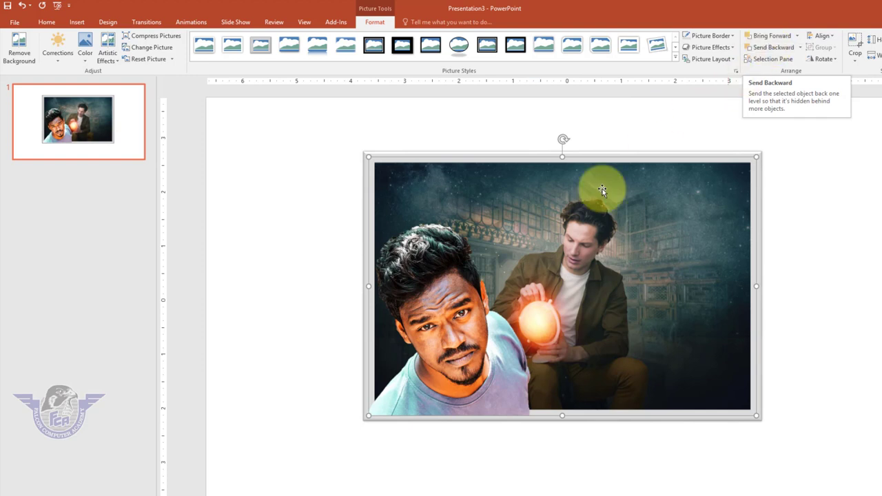
{"action": "mouse_move", "coordinate": [474, 309]}
{"action": "left_mouse_down"}
{"action": "mouse_move", "coordinate": [456, 321]}
{"action": "mouse_move", "coordinate": [375, 305]}
{"action": "left_mouse_up"}
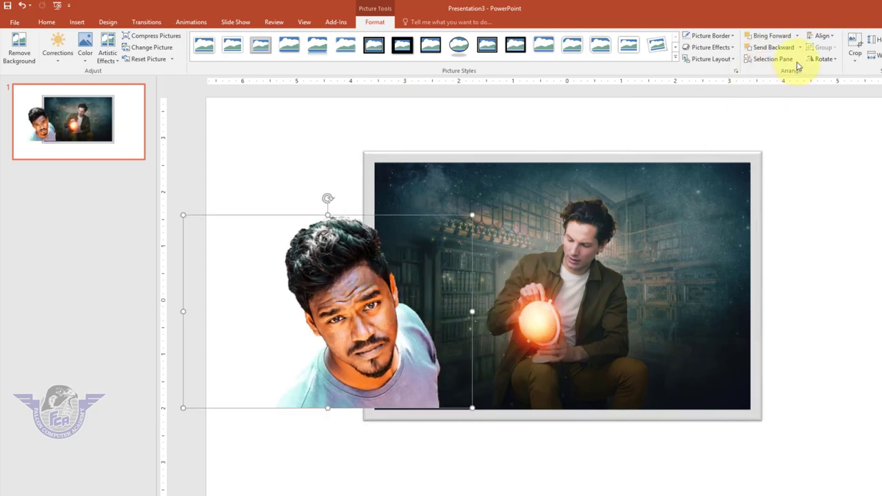
- Send the cutout backward, bring it forward again, and show the Selection Pane
{"action": "left_click", "coordinate": [773, 47]}
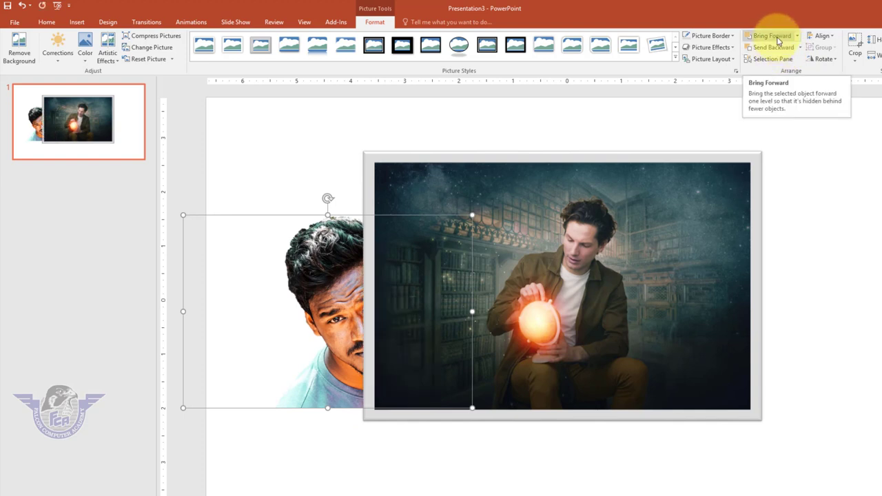
{"action": "left_click", "coordinate": [773, 36]}
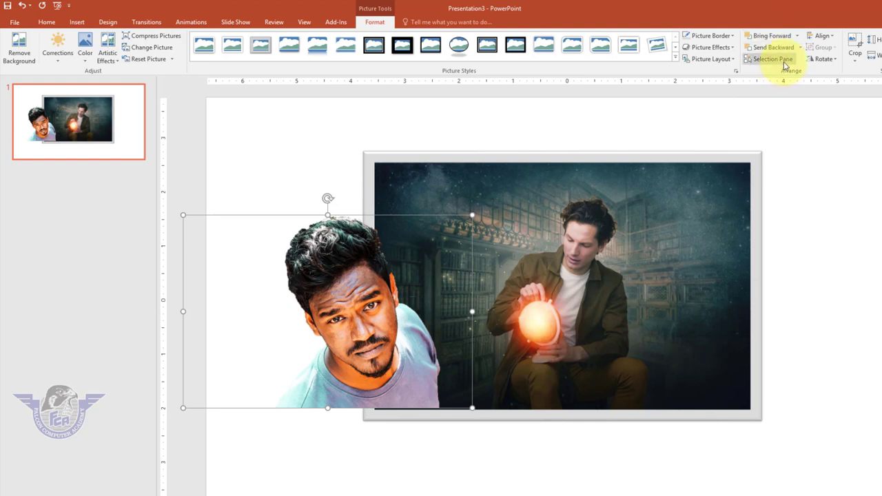
{"action": "left_click", "coordinate": [783, 61]}
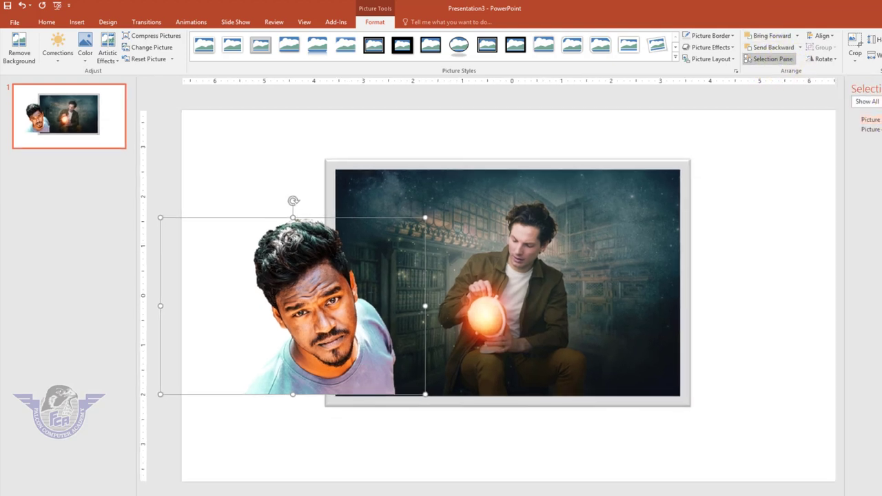
- Resize the man cutout to 2.4" x 3.6" and settle it on the frame's lower-left corner
{"action": "key", "text": "Escape"}
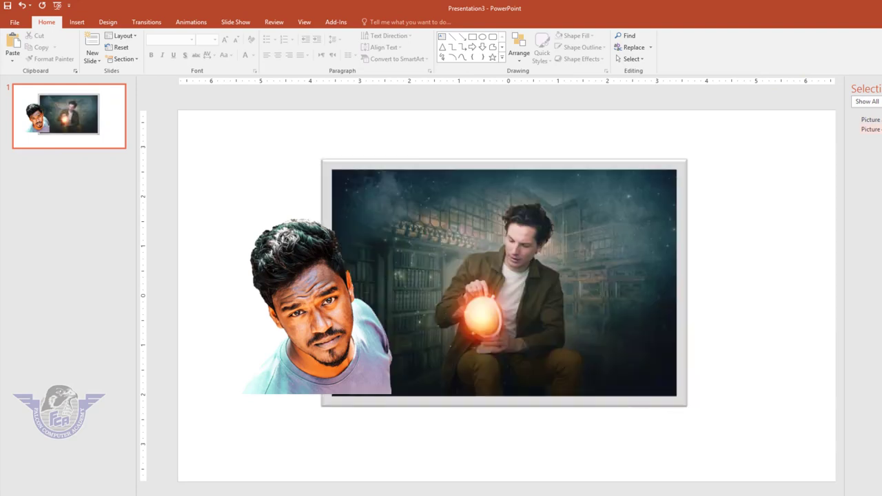
{"action": "left_click_drag", "start_coordinate": [322, 288], "coordinate": [390, 294]}
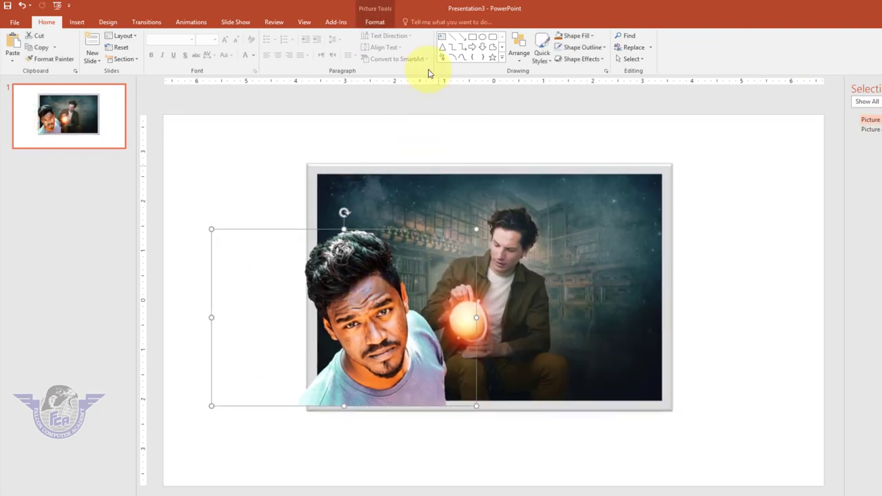
{"action": "left_click", "coordinate": [372, 23]}
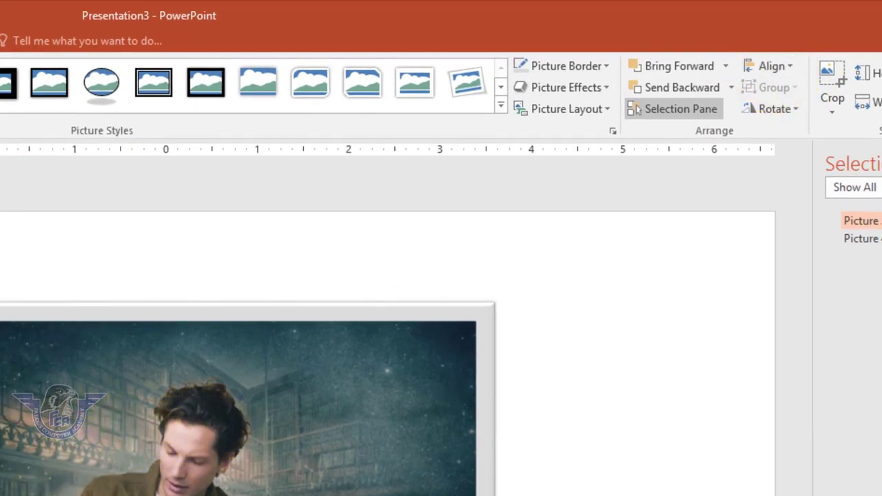
{"action": "left_click", "coordinate": [296, 462]}
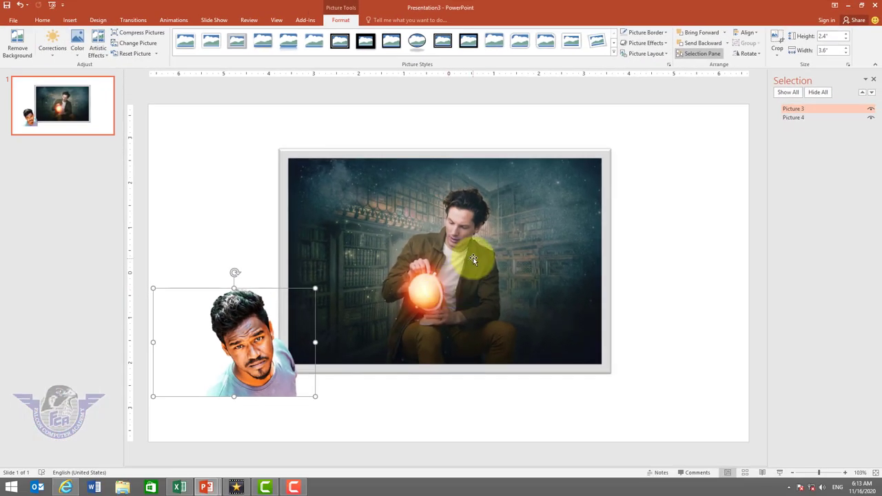
{"action": "mouse_move", "coordinate": [232, 317]}
{"action": "left_mouse_down"}
{"action": "mouse_move", "coordinate": [297, 342]}
{"action": "mouse_move", "coordinate": [284, 302]}
{"action": "left_mouse_up"}
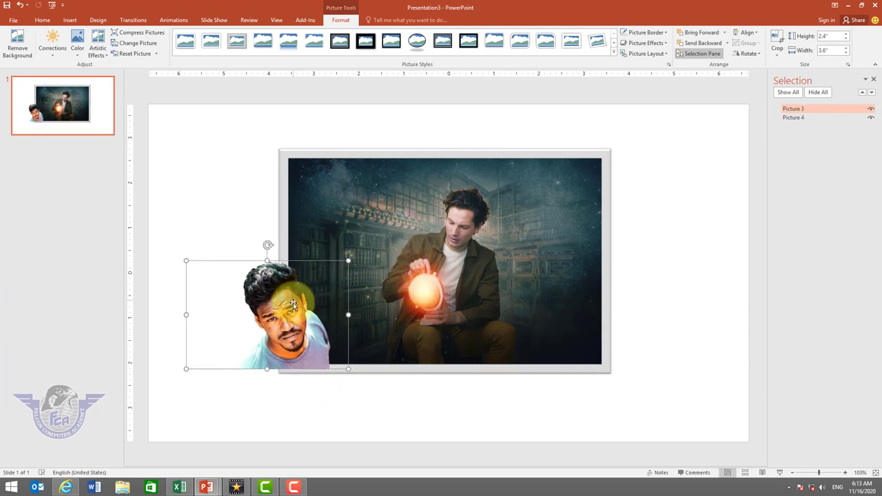
- Select both pictures and align them by centre and middle
{"action": "left_click", "coordinate": [418, 233], "text": "shift"}
{"action": "left_click", "coordinate": [750, 33]}
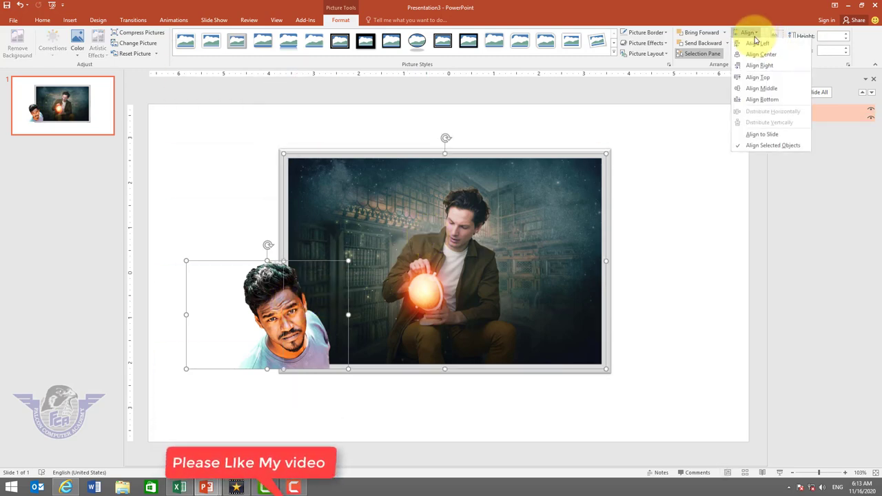
{"action": "left_click", "coordinate": [763, 54]}
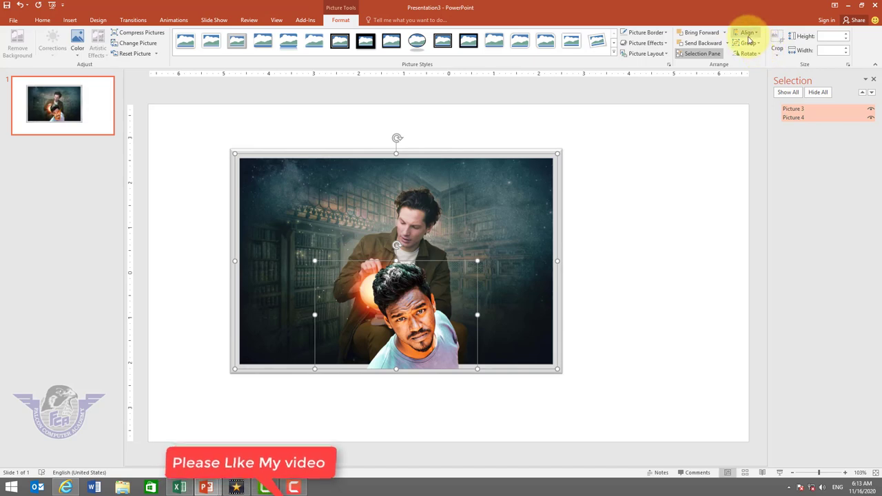
{"action": "left_click", "coordinate": [747, 33]}
{"action": "left_click", "coordinate": [771, 89]}
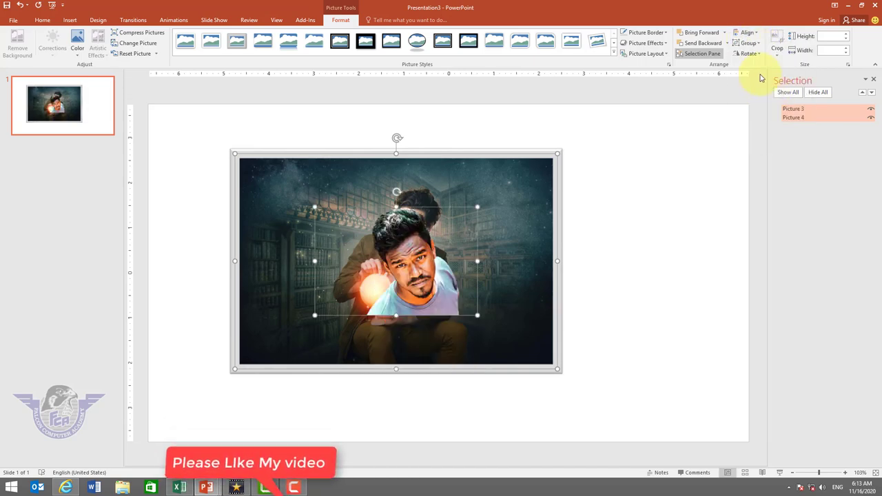
- Align the cutout to the photo's bottom, left, then right edges, and reselect the cutout alone
{"action": "left_click", "coordinate": [747, 32]}
{"action": "left_click", "coordinate": [760, 102]}
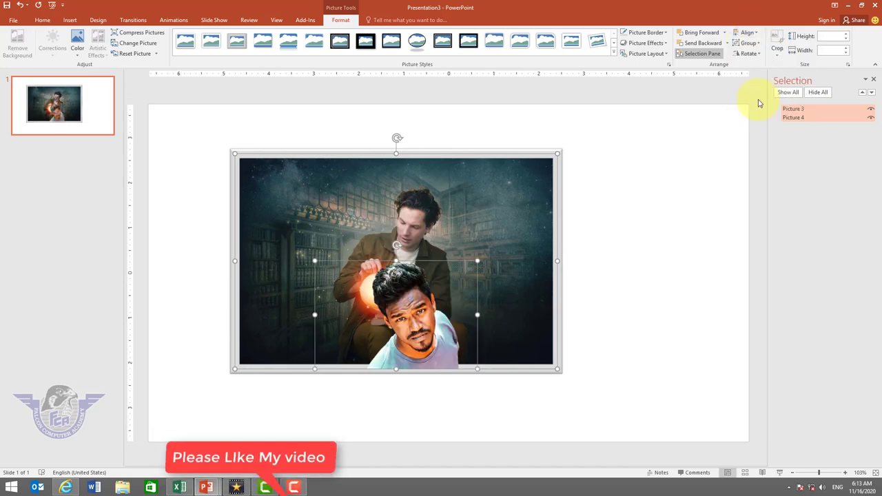
{"action": "left_click", "coordinate": [746, 32]}
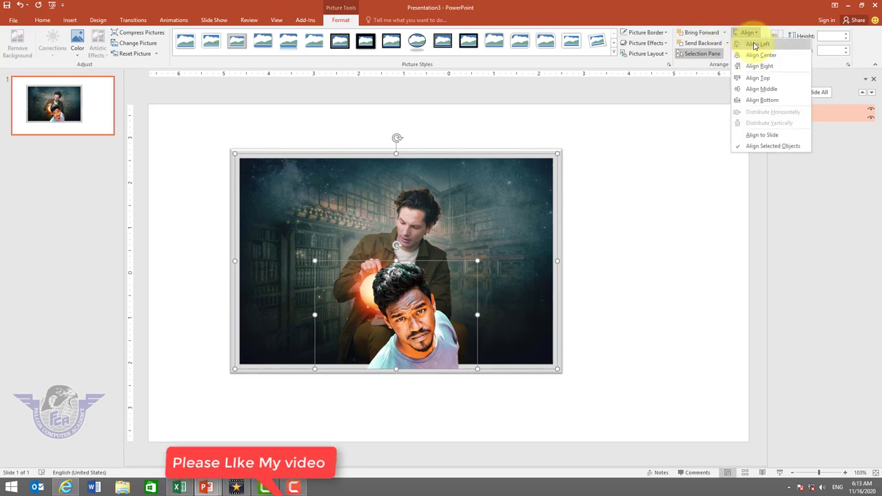
{"action": "left_click", "coordinate": [754, 45]}
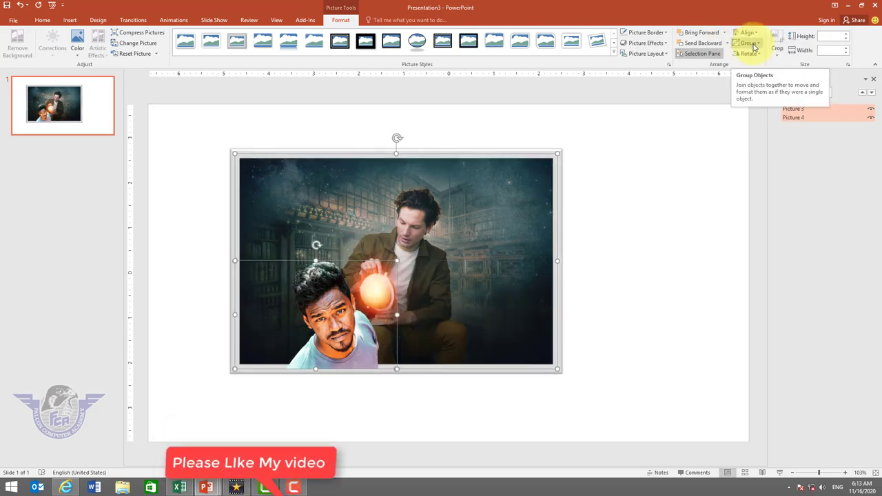
{"action": "left_click", "coordinate": [747, 33]}
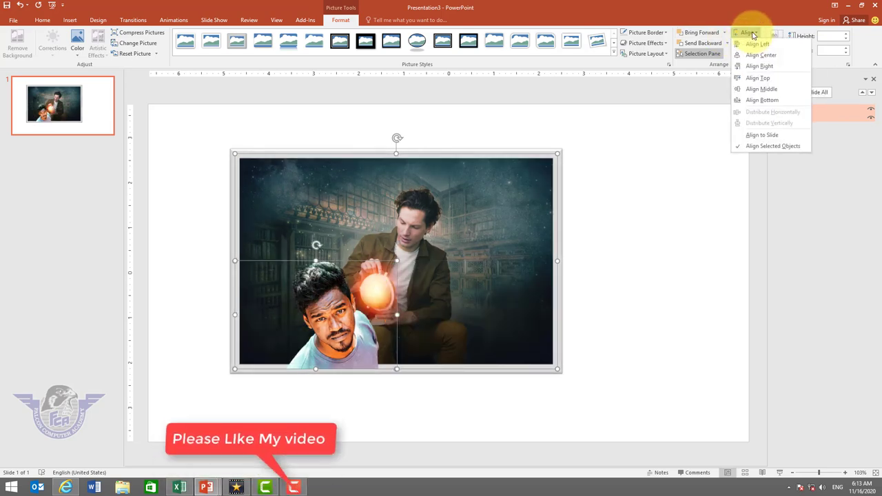
{"action": "left_click", "coordinate": [771, 65]}
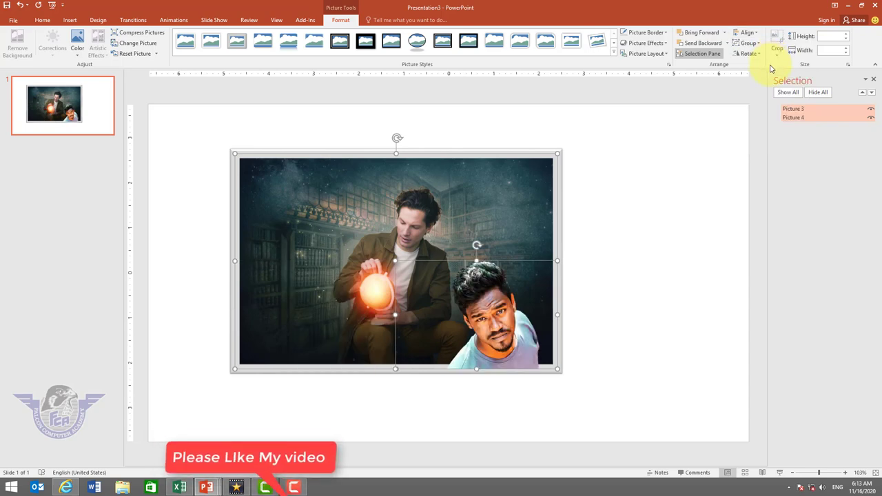
{"action": "left_click", "coordinate": [666, 142]}
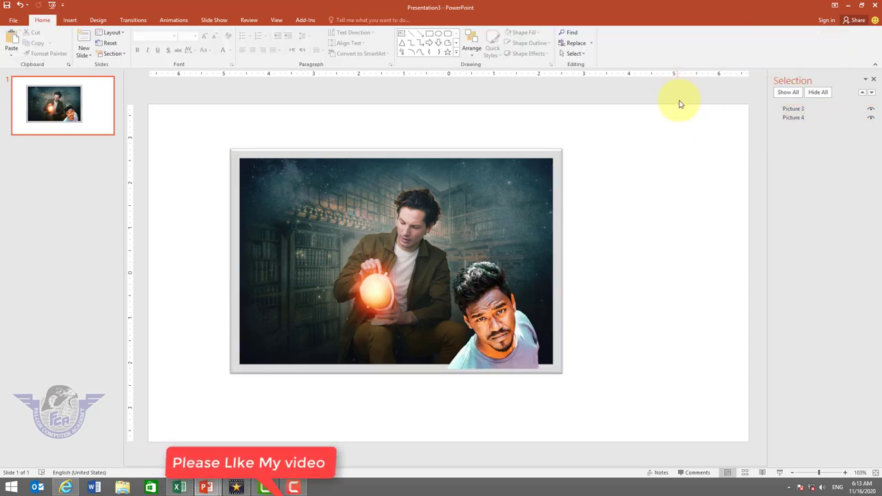
{"action": "left_click", "coordinate": [481, 298]}
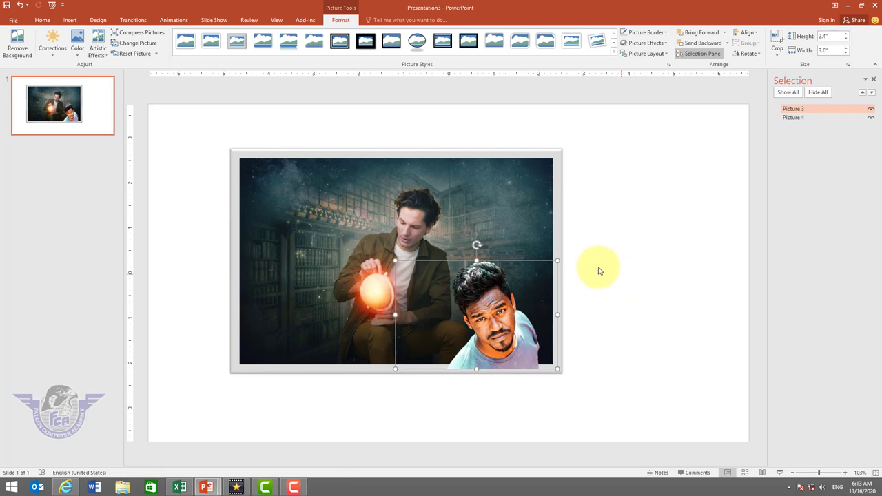
- Group the cutout with the library photo, move the group to the slide centre, then ungroup
{"action": "left_click_drag", "start_coordinate": [505, 316], "coordinate": [510, 321]}
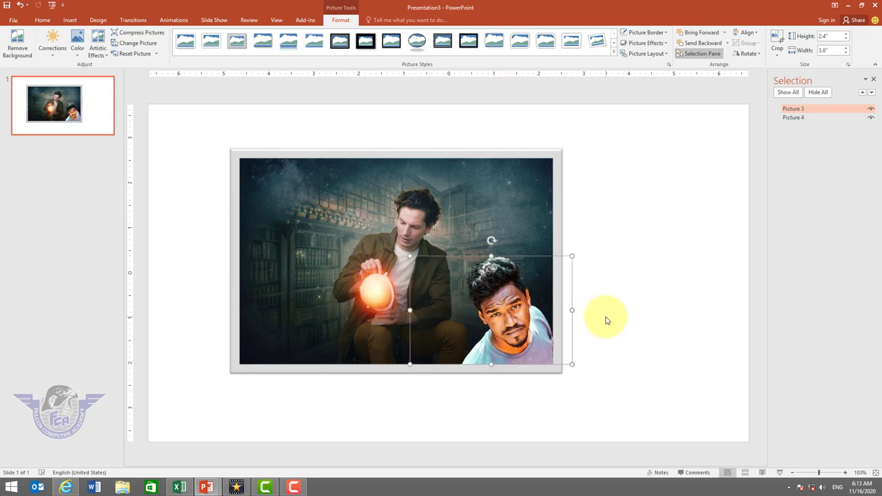
{"action": "left_click", "coordinate": [346, 215], "text": "shift"}
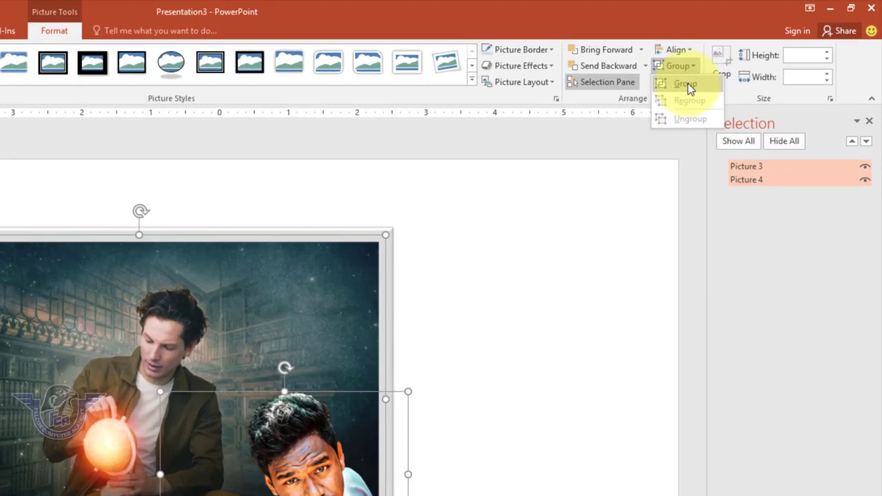
{"action": "left_click", "coordinate": [754, 54]}
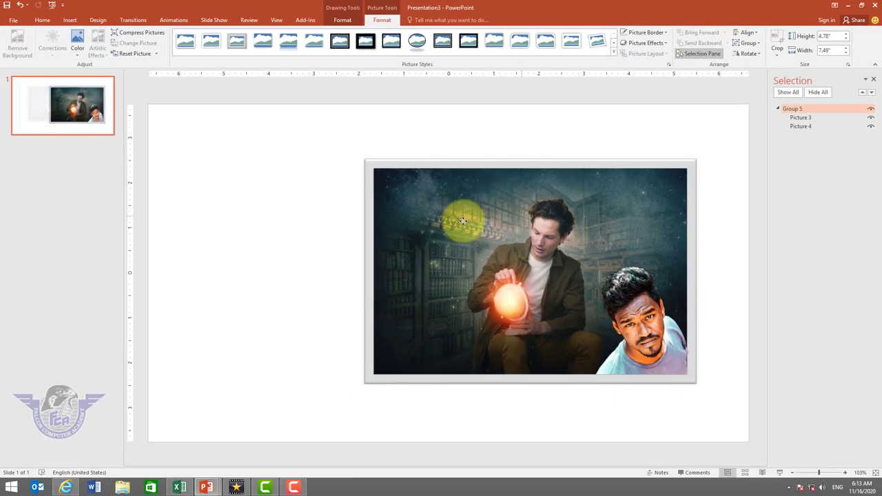
{"action": "mouse_move", "coordinate": [462, 221]}
{"action": "left_mouse_down"}
{"action": "mouse_move", "coordinate": [426, 257]}
{"action": "mouse_move", "coordinate": [428, 218]}
{"action": "left_mouse_up"}
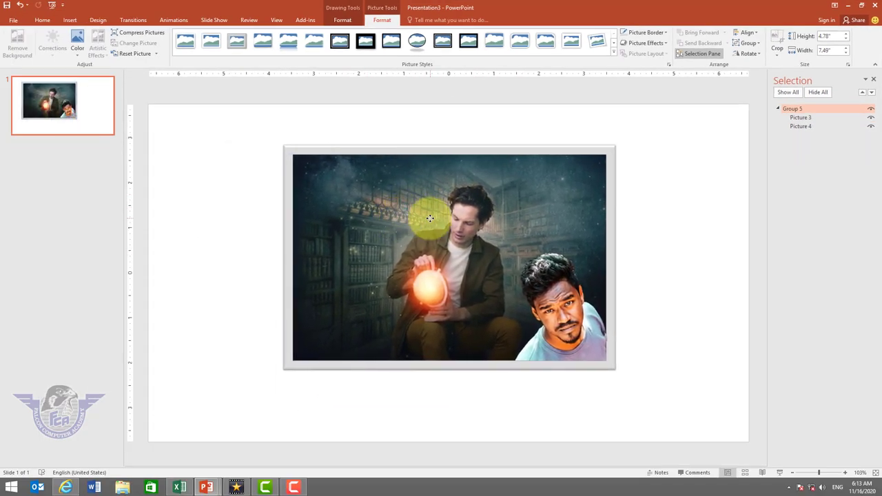
{"action": "left_click", "coordinate": [780, 112]}
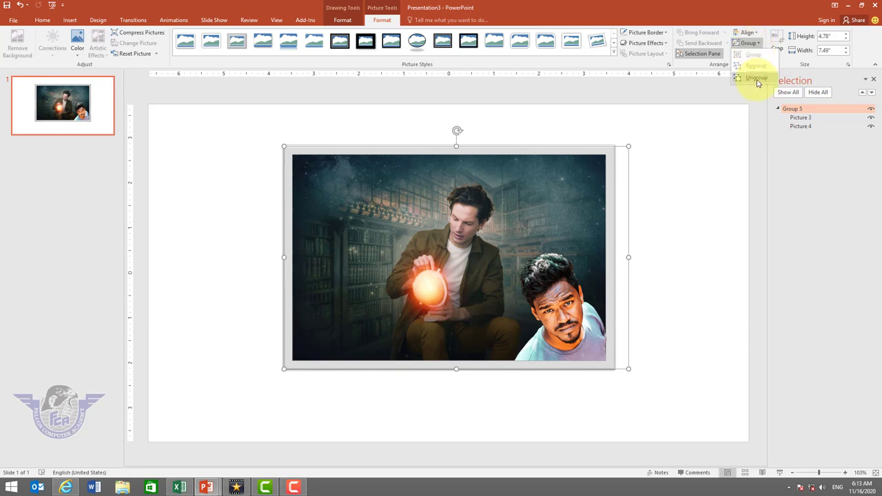
{"action": "left_click", "coordinate": [756, 78]}
{"action": "left_click", "coordinate": [668, 142]}
- Flip the face picture horizontally twice and drop it inside the photo's lower-right corner
{"action": "left_click", "coordinate": [549, 280]}
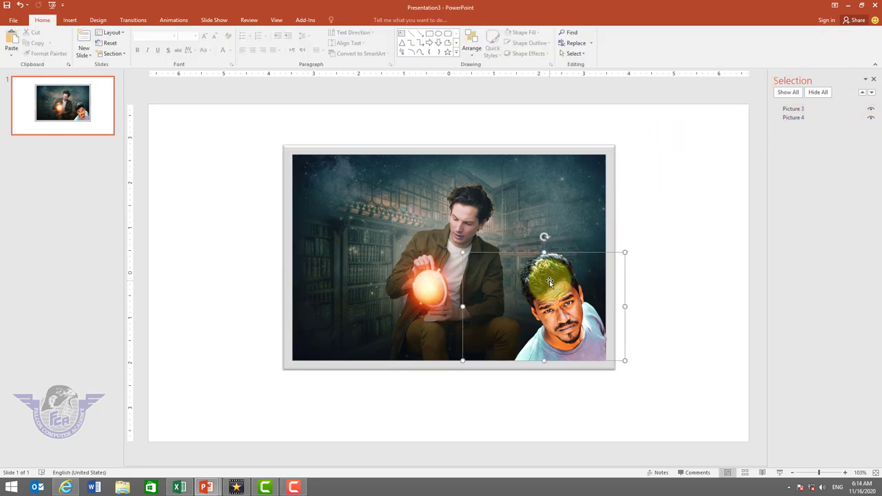
{"action": "left_click_drag", "start_coordinate": [549, 280], "coordinate": [327, 279]}
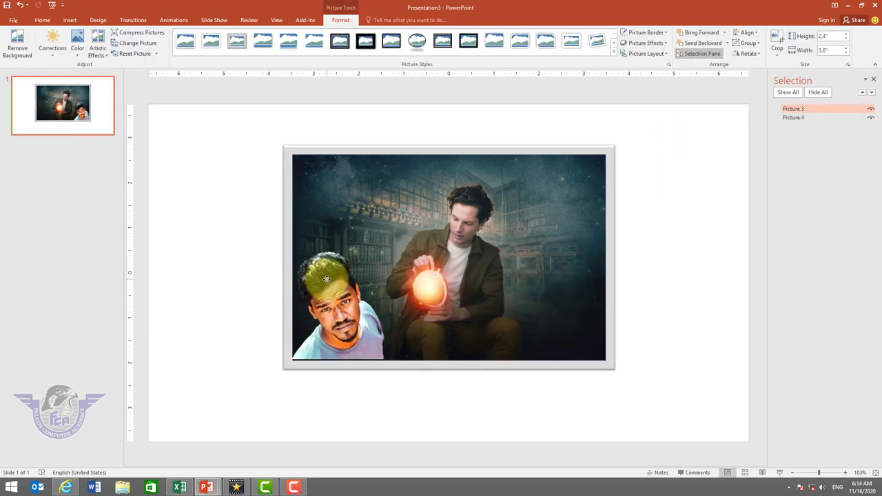
{"action": "left_click_drag", "start_coordinate": [327, 279], "coordinate": [328, 276]}
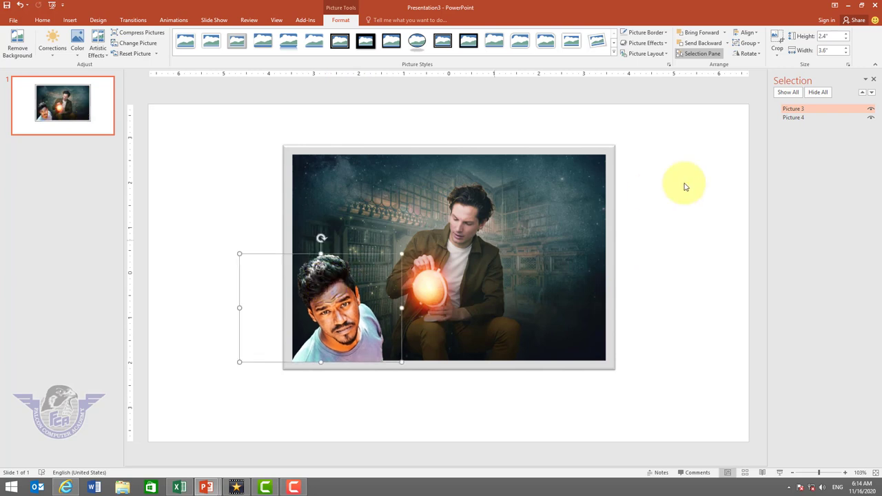
{"action": "left_click", "coordinate": [755, 55]}
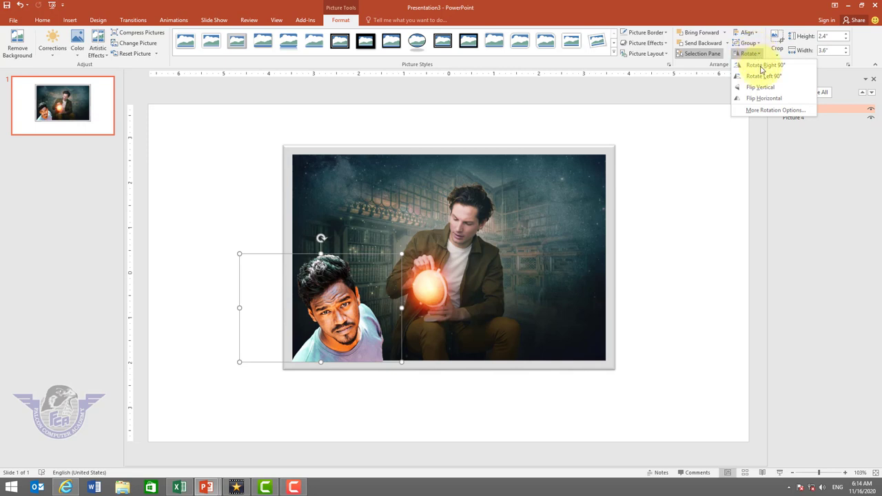
{"action": "left_click", "coordinate": [778, 100]}
{"action": "left_click_drag", "start_coordinate": [301, 284], "coordinate": [561, 283]}
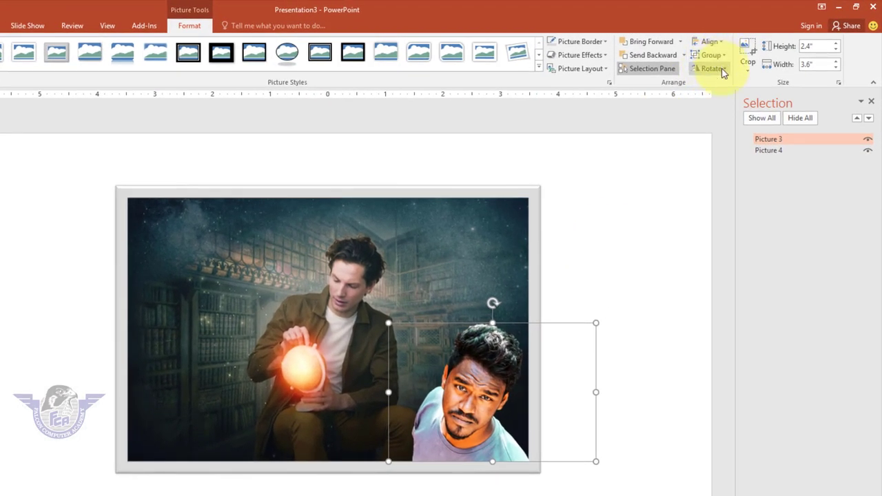
{"action": "left_click", "coordinate": [723, 73]}
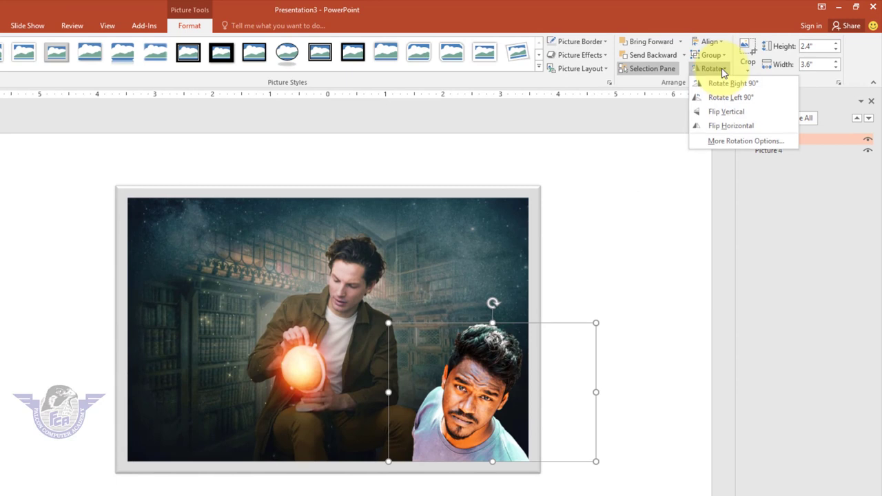
{"action": "left_click", "coordinate": [734, 127]}
{"action": "mouse_move", "coordinate": [579, 352]}
{"action": "left_mouse_down"}
{"action": "mouse_move", "coordinate": [458, 385]}
{"action": "mouse_move", "coordinate": [479, 389]}
{"action": "left_mouse_up"}
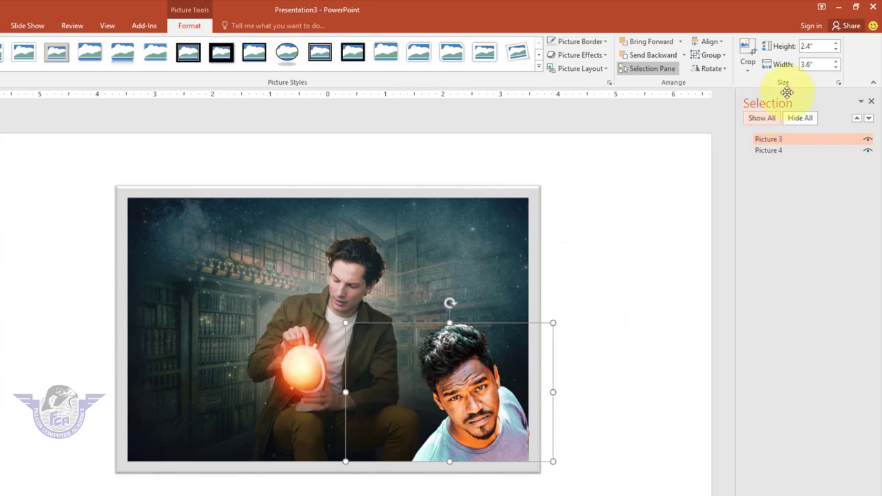
- Crop the left and right sides off the face picture, leaving it 2.4" by 1.88"
{"action": "left_click", "coordinate": [755, 72]}
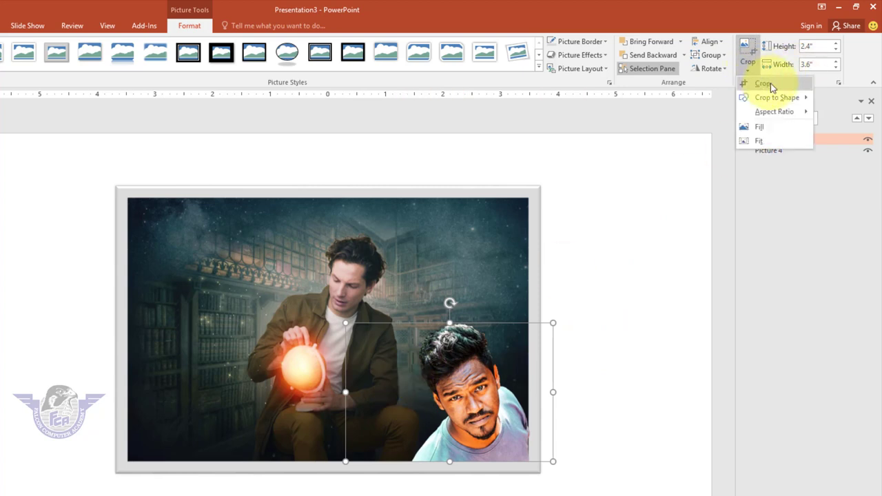
{"action": "left_click", "coordinate": [770, 85]}
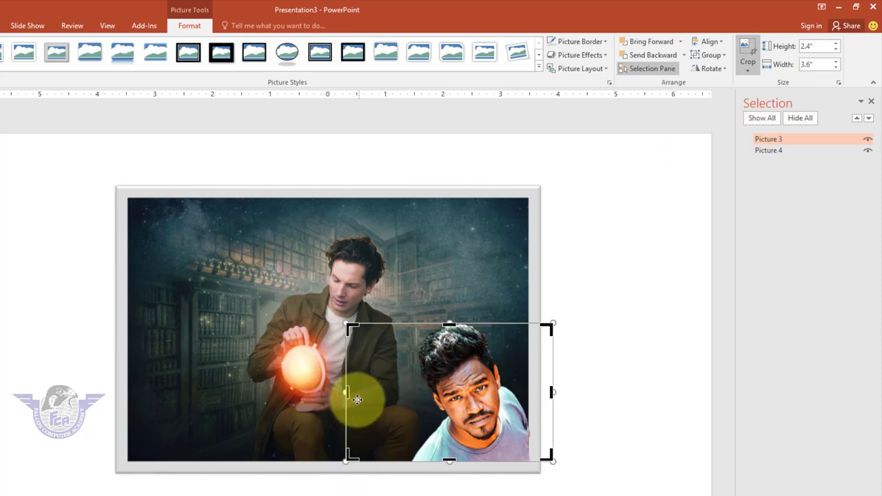
{"action": "left_click_drag", "start_coordinate": [348, 394], "coordinate": [411, 406]}
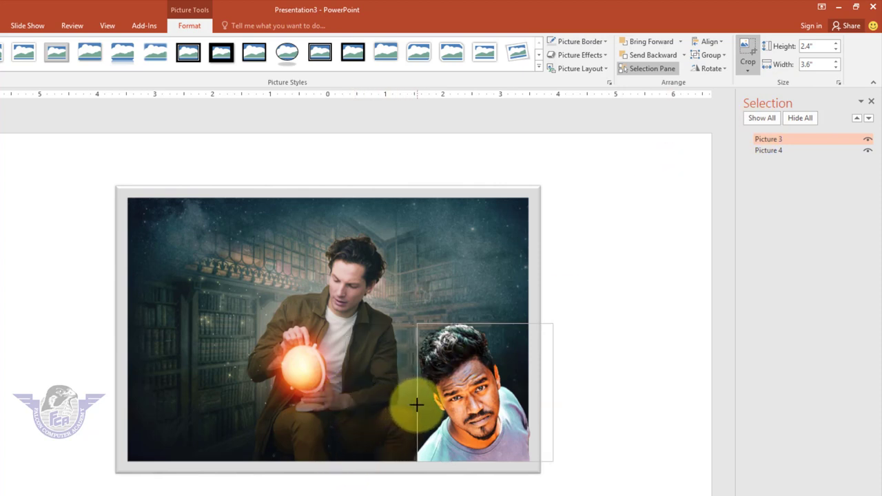
{"action": "left_click_drag", "start_coordinate": [553, 394], "coordinate": [526, 398]}
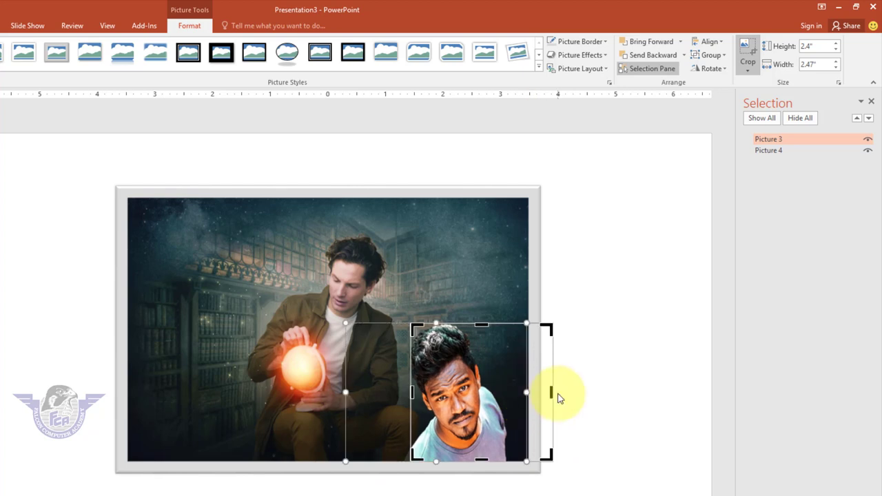
{"action": "left_click_drag", "start_coordinate": [537, 393], "coordinate": [489, 401]}
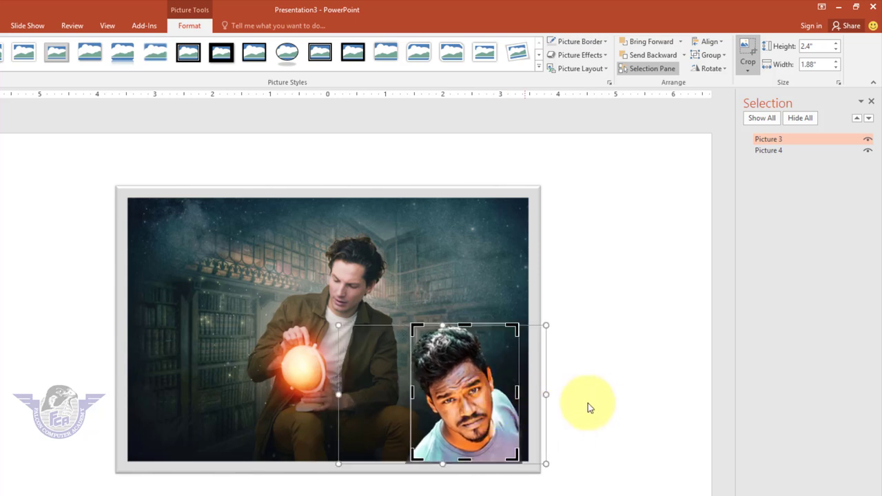
{"action": "left_click", "coordinate": [591, 403]}
{"action": "left_click", "coordinate": [488, 411]}
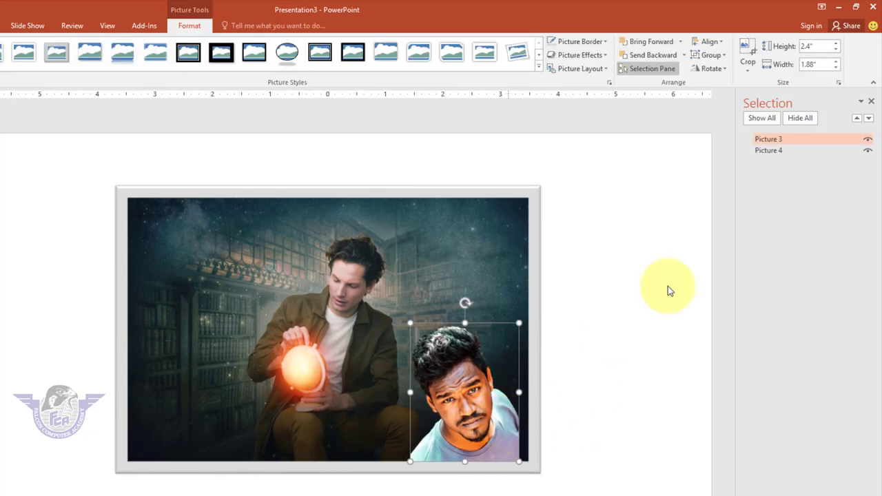
{"action": "left_click", "coordinate": [748, 69]}
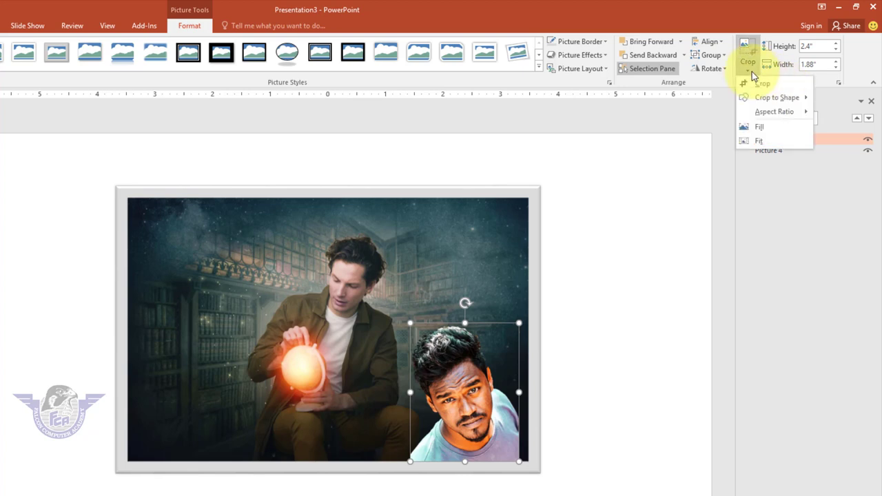
{"action": "left_click", "coordinate": [420, 187]}
{"action": "left_click", "coordinate": [431, 230]}
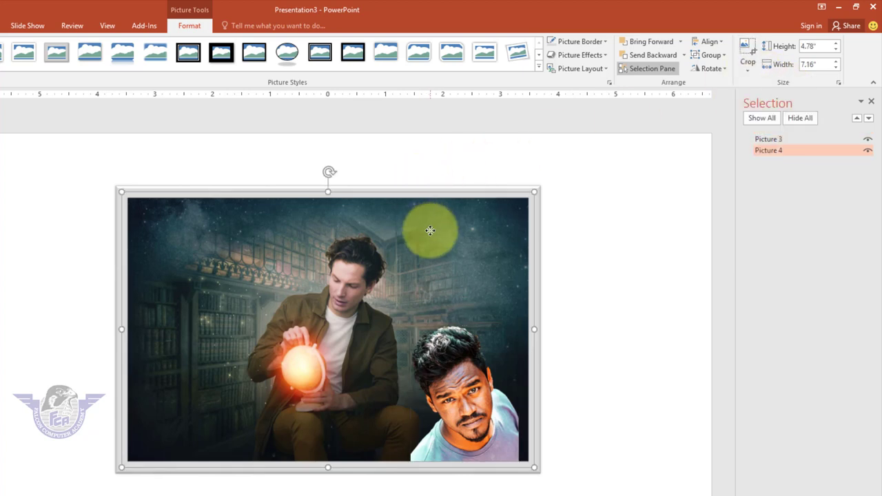
{"action": "left_click", "coordinate": [477, 334]}
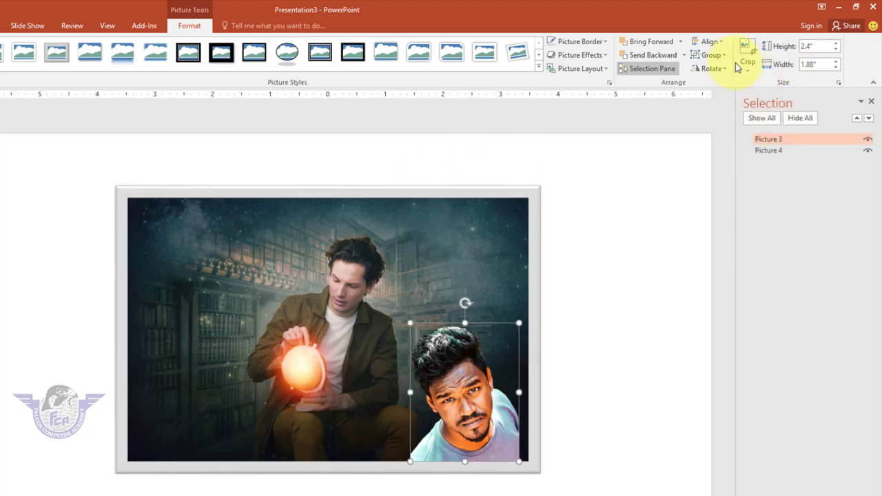
{"action": "left_click", "coordinate": [756, 67]}
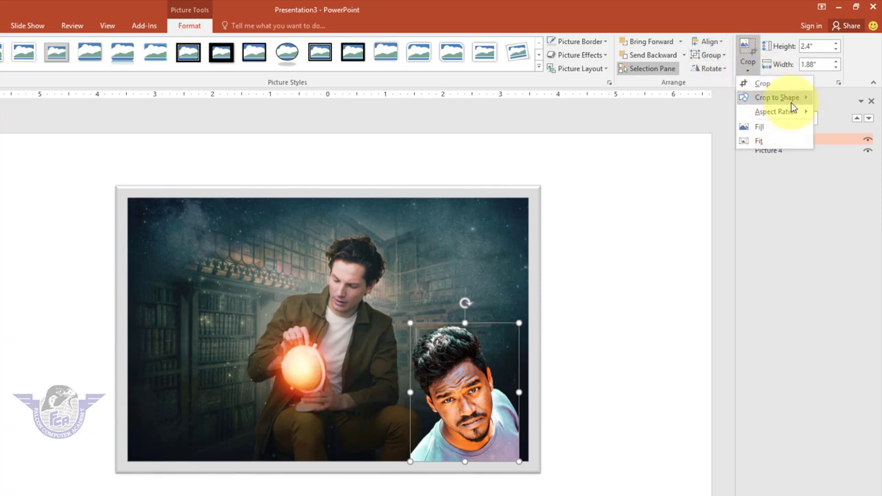
{"action": "mouse_move", "coordinate": [790, 101]}
{"action": "left_click", "coordinate": [707, 316]}
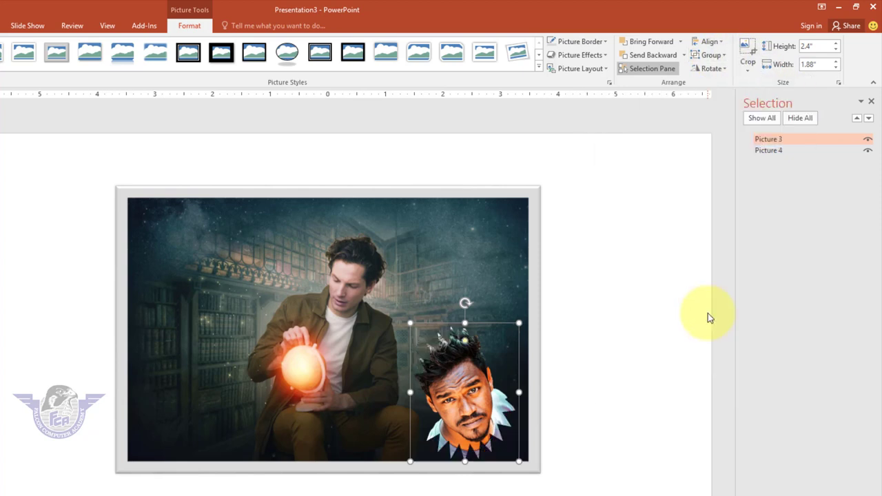
{"action": "left_click", "coordinate": [747, 67]}
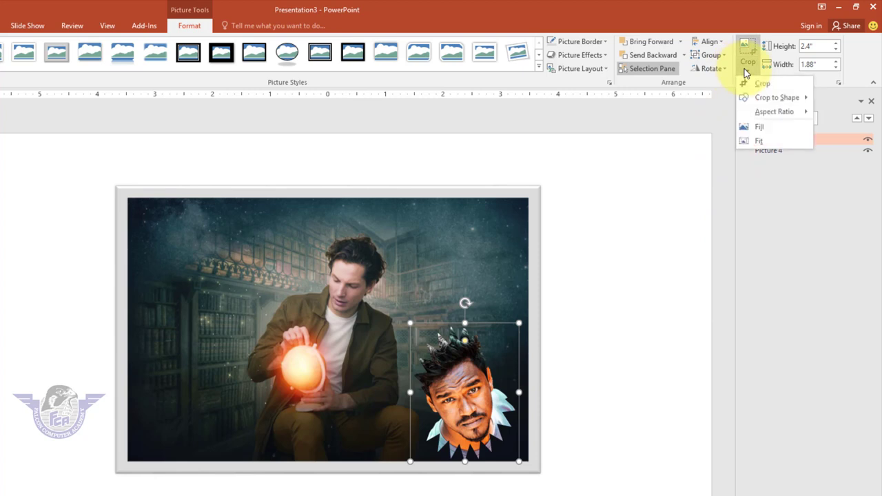
{"action": "mouse_move", "coordinate": [799, 103]}
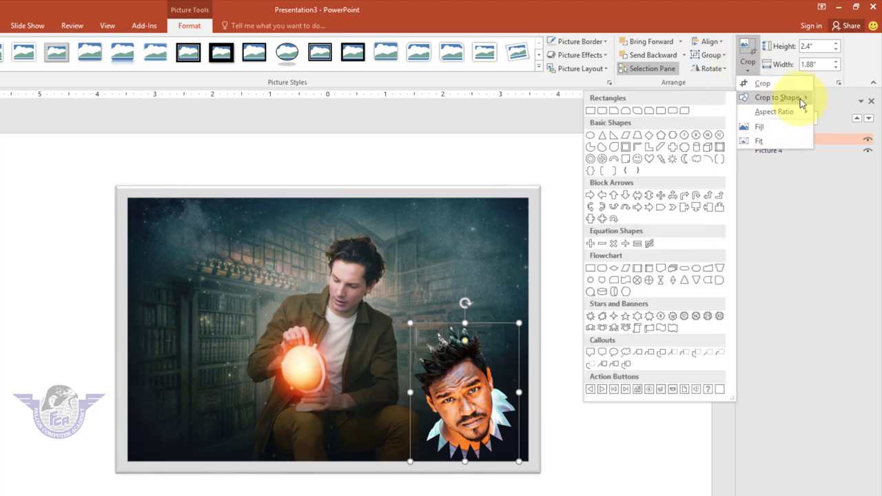
{"action": "left_click", "coordinate": [613, 292]}
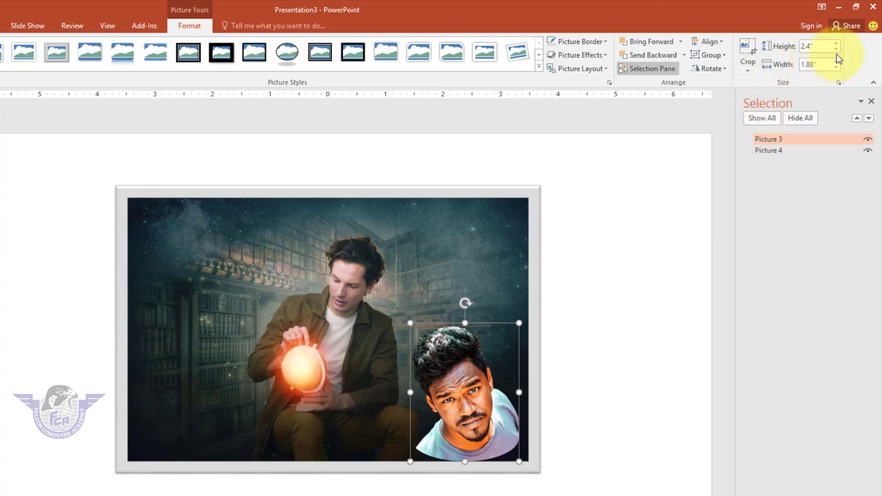
{"action": "left_click", "coordinate": [361, 250]}
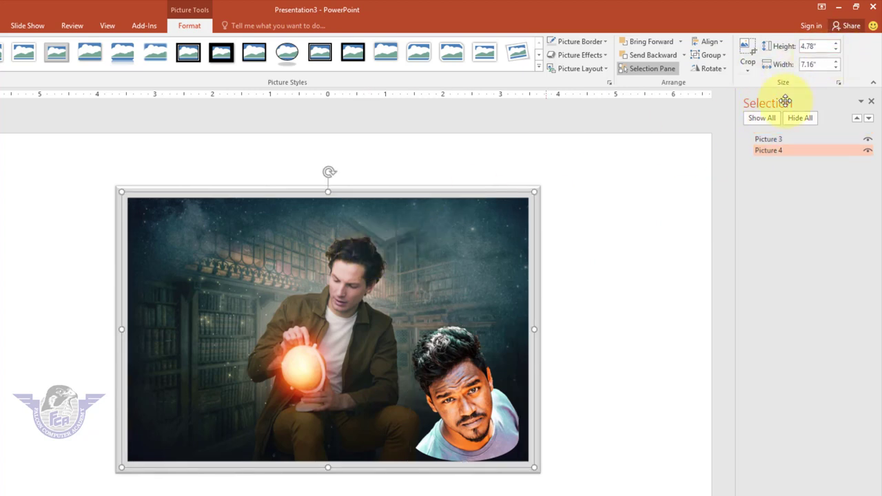
{"action": "left_click", "coordinate": [836, 44]}
{"action": "left_click", "coordinate": [836, 45]}
{"action": "left_click", "coordinate": [837, 44]}
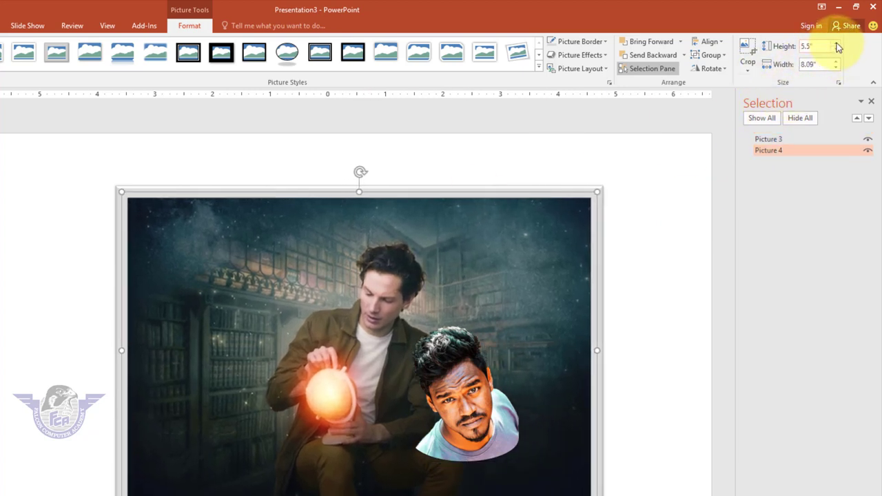
{"action": "left_click", "coordinate": [836, 44]}
{"action": "left_click", "coordinate": [841, 44]}
{"action": "left_click", "coordinate": [841, 44]}
{"action": "left_click", "coordinate": [841, 44]}
{"action": "left_click", "coordinate": [841, 44]}
{"action": "left_click", "coordinate": [841, 44]}
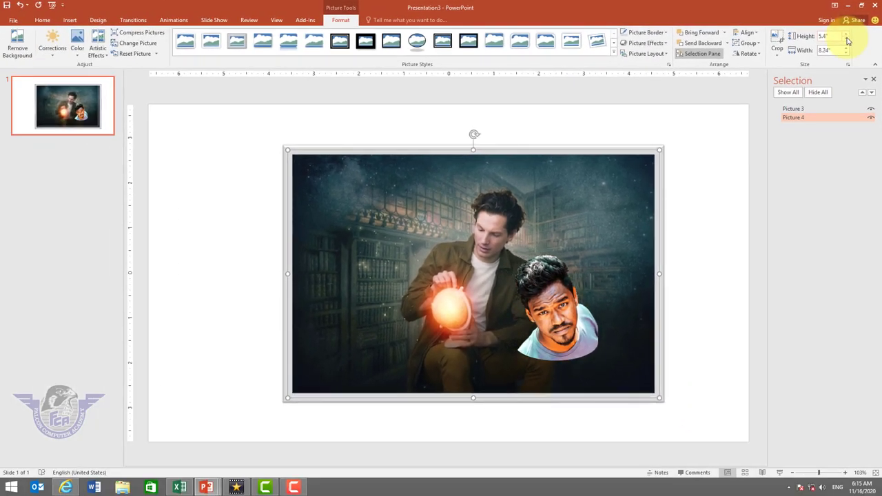
{"action": "left_click", "coordinate": [841, 44]}
{"action": "left_click", "coordinate": [846, 40]}
{"action": "left_click", "coordinate": [846, 39]}
{"action": "left_click", "coordinate": [846, 39]}
{"action": "left_click", "coordinate": [845, 39]}
{"action": "left_click", "coordinate": [846, 39]}
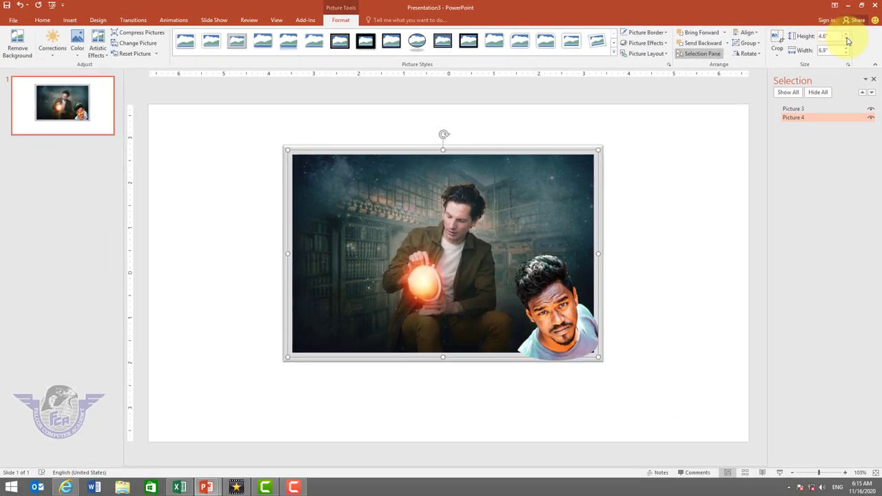
{"action": "left_click", "coordinate": [846, 34]}
{"action": "left_click", "coordinate": [620, 220]}
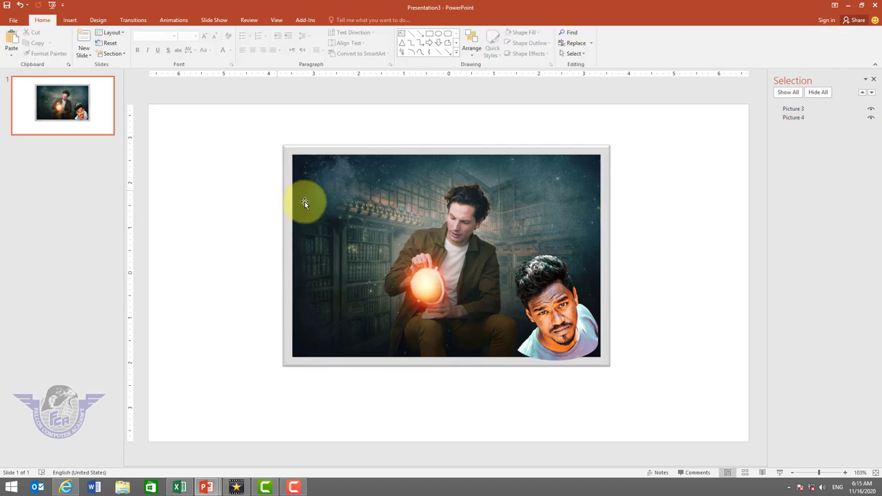
{"action": "left_click", "coordinate": [432, 253]}
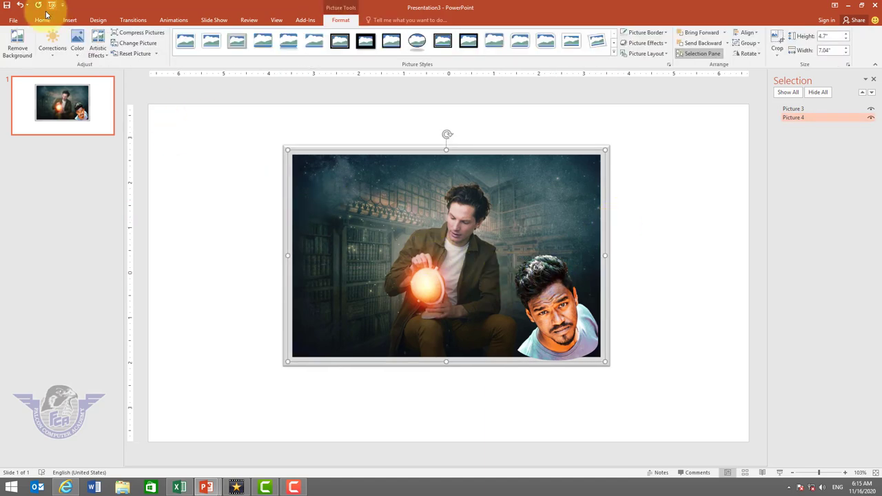
- Show the Screenshot dropdown listing open windows available to capture
{"action": "left_click", "coordinate": [68, 21]}
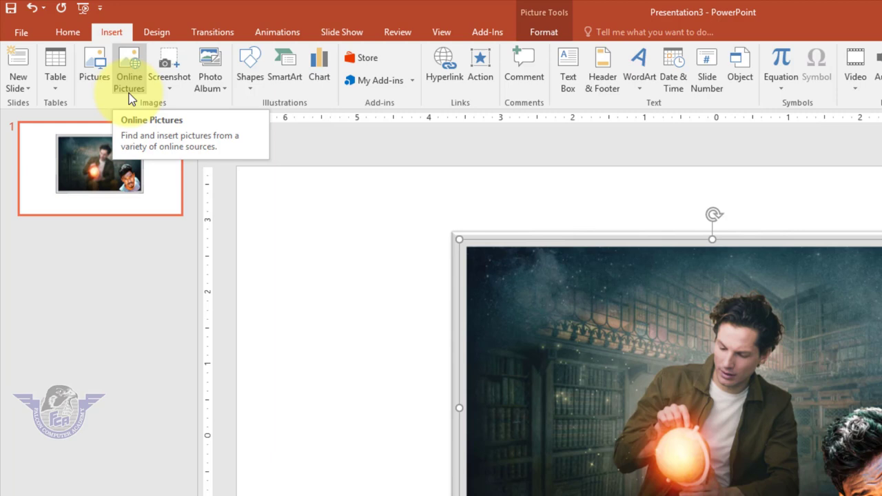
{"action": "left_click", "coordinate": [141, 90]}
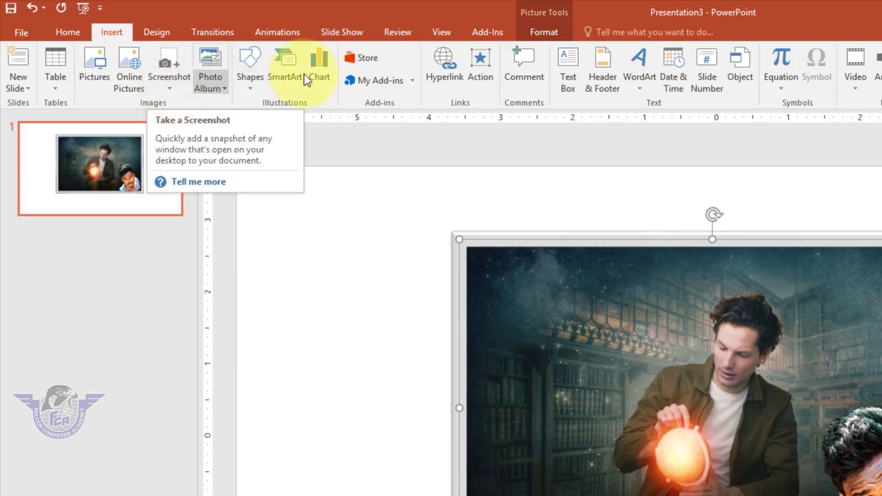
{"action": "left_click", "coordinate": [173, 91]}
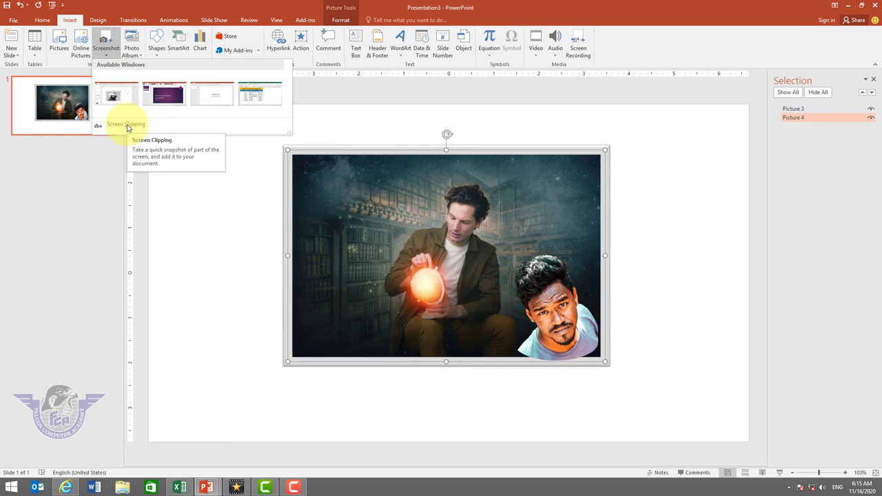
{"action": "left_click", "coordinate": [126, 125]}
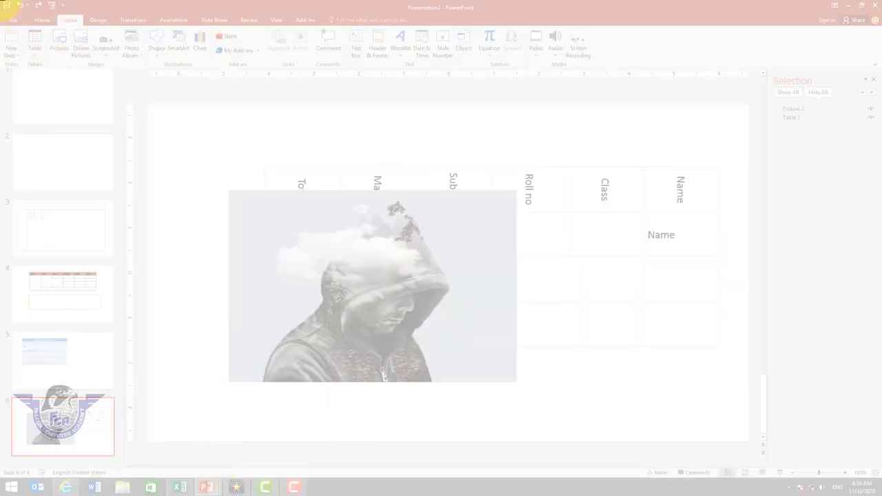
{"action": "mouse_move", "coordinate": [1, 1]}
{"action": "left_mouse_down"}
{"action": "mouse_move", "coordinate": [731, 187]}
{"action": "mouse_move", "coordinate": [750, 424]}
{"action": "left_mouse_up"}
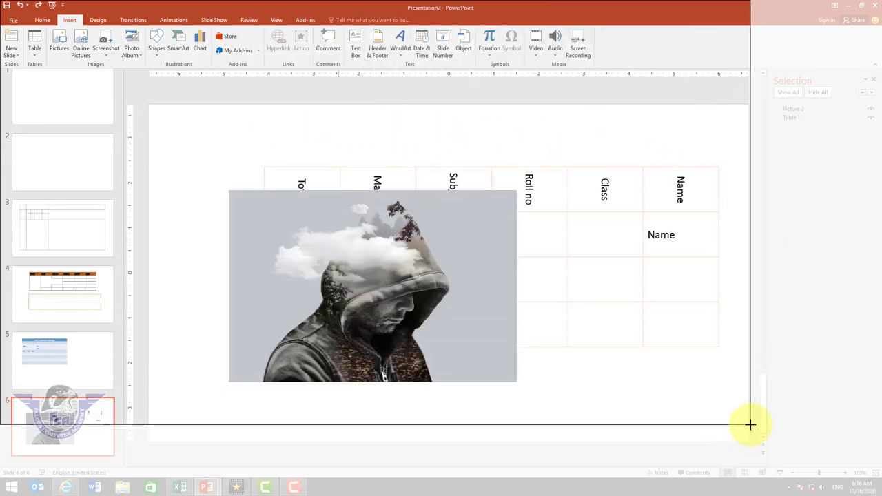
{"action": "left_click_drag", "start_coordinate": [750, 424], "coordinate": [752, 407]}
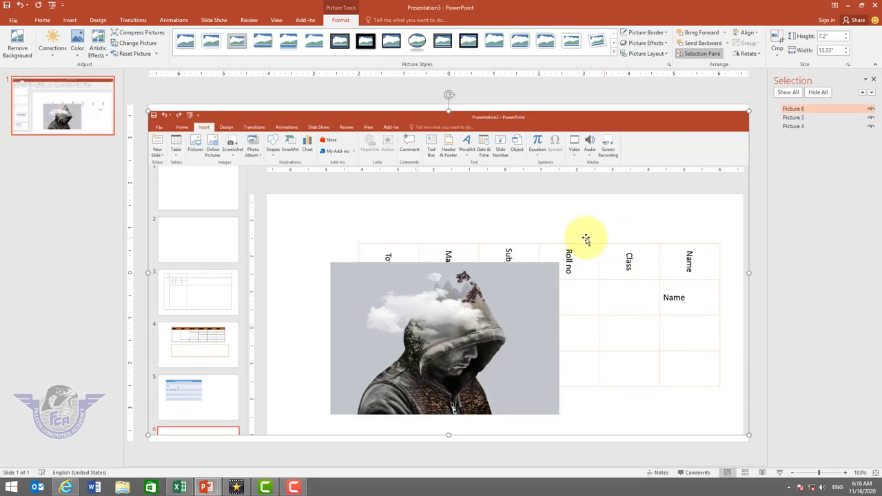
{"action": "left_click_drag", "start_coordinate": [148, 109], "coordinate": [565, 337]}
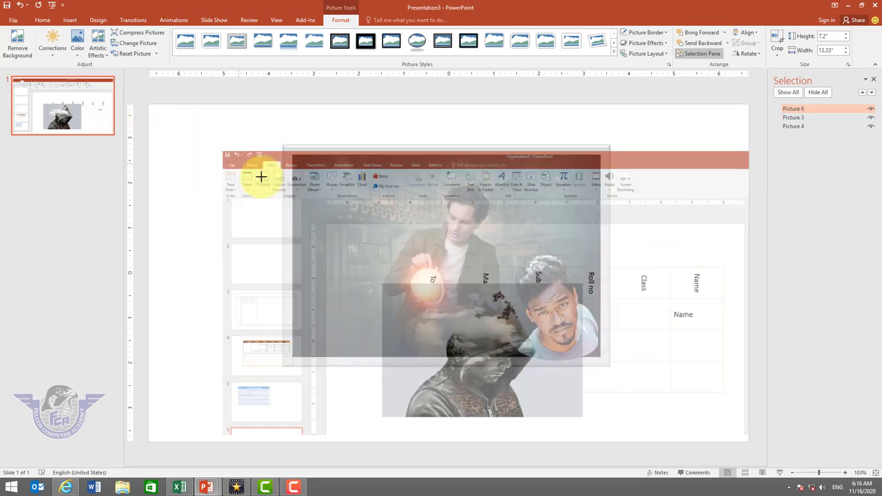
{"action": "left_click_drag", "start_coordinate": [638, 363], "coordinate": [312, 190]}
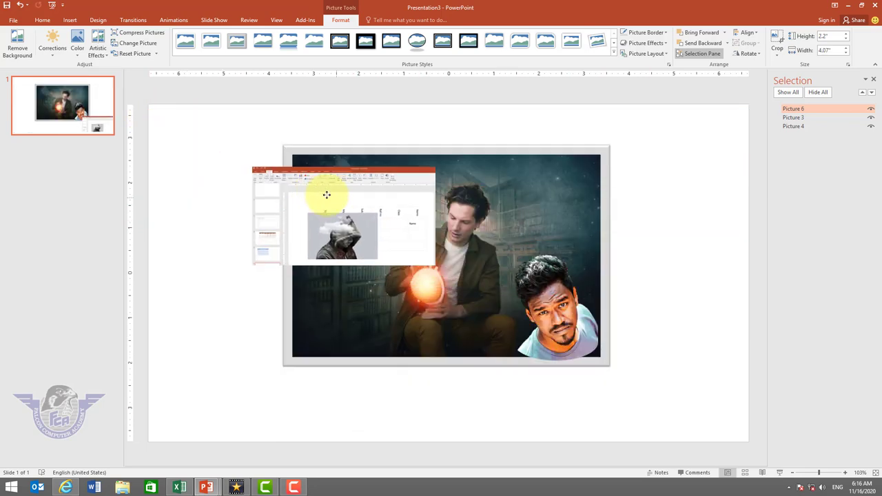
{"action": "left_click_drag", "start_coordinate": [420, 263], "coordinate": [510, 310]}
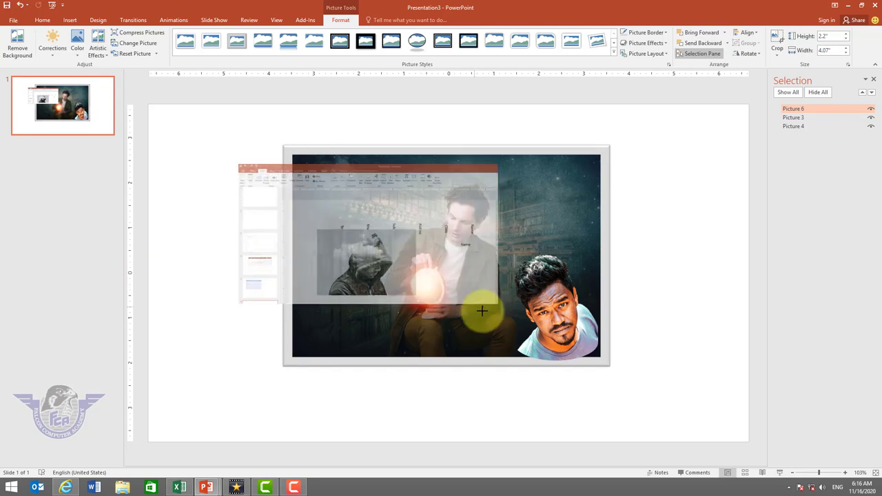
{"action": "left_click_drag", "start_coordinate": [432, 279], "coordinate": [356, 289]}
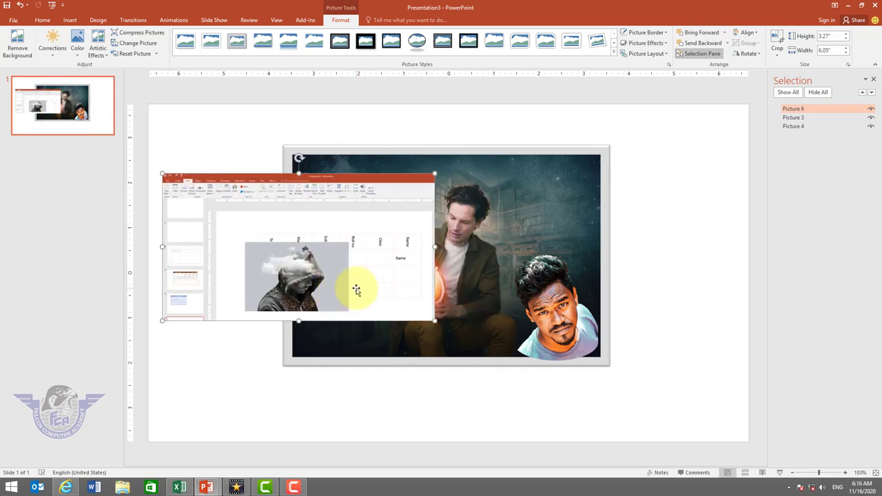
{"action": "key", "text": "Delete"}
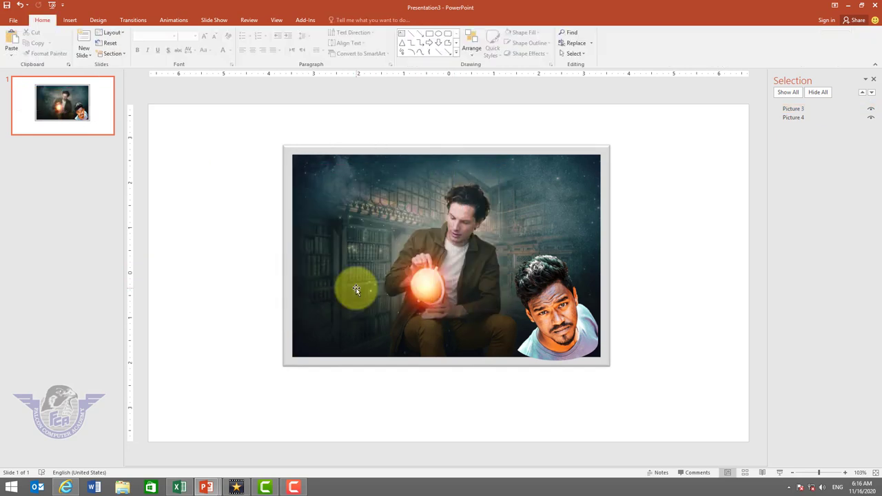
{"action": "left_click", "coordinate": [180, 487]}
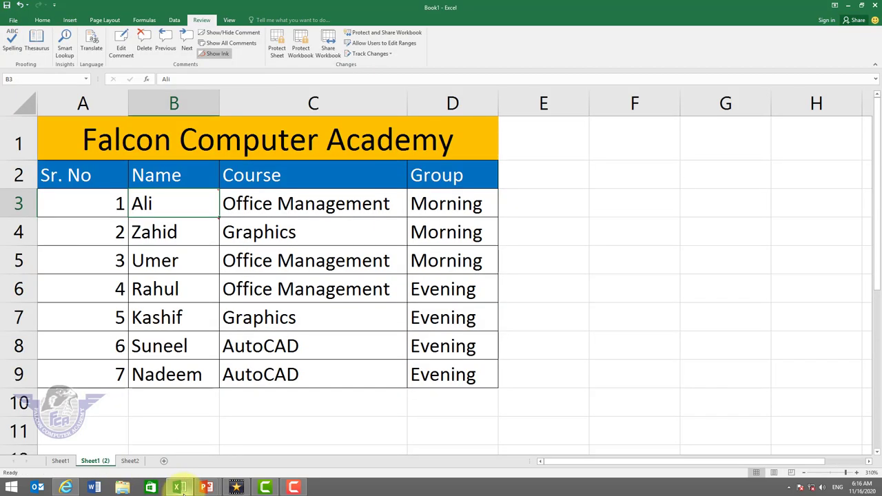
{"action": "left_click", "coordinate": [179, 487]}
{"action": "left_click", "coordinate": [179, 487]}
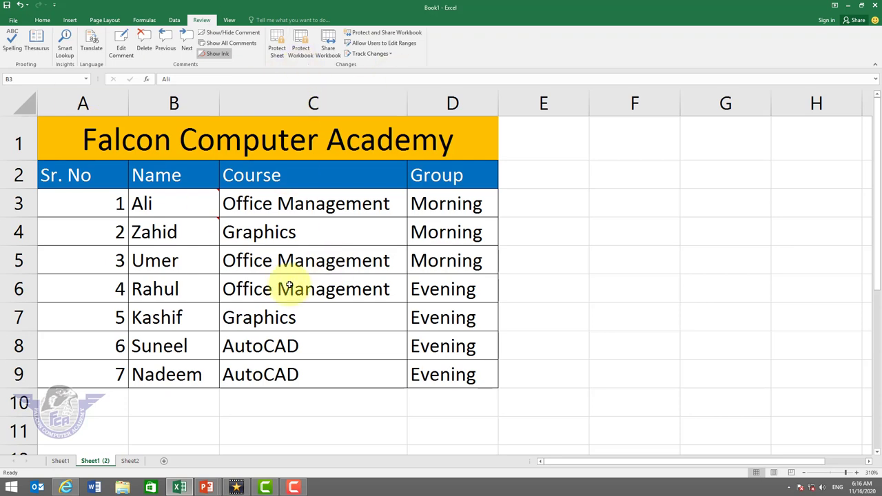
{"action": "left_click", "coordinate": [178, 487]}
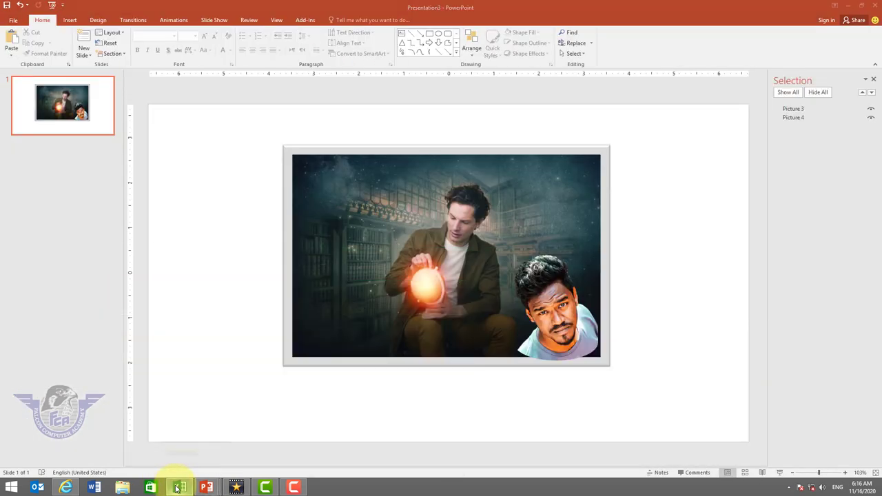
{"action": "left_click", "coordinate": [178, 487]}
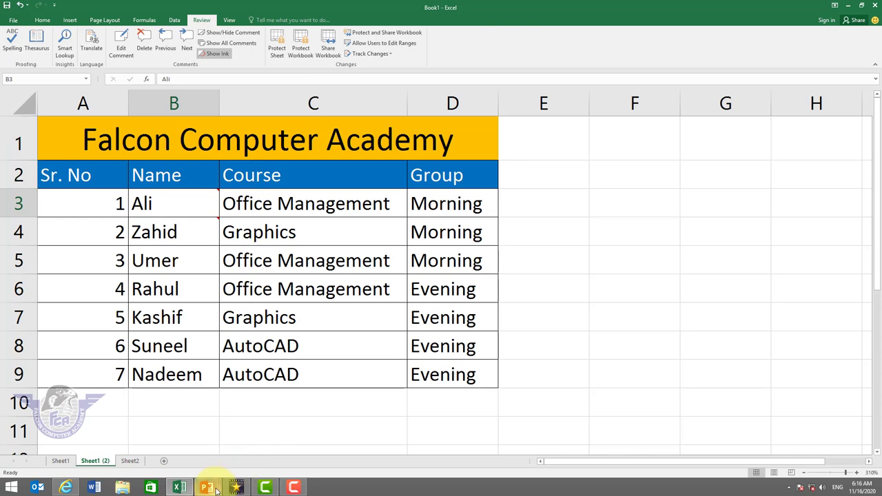
{"action": "left_click", "coordinate": [214, 487]}
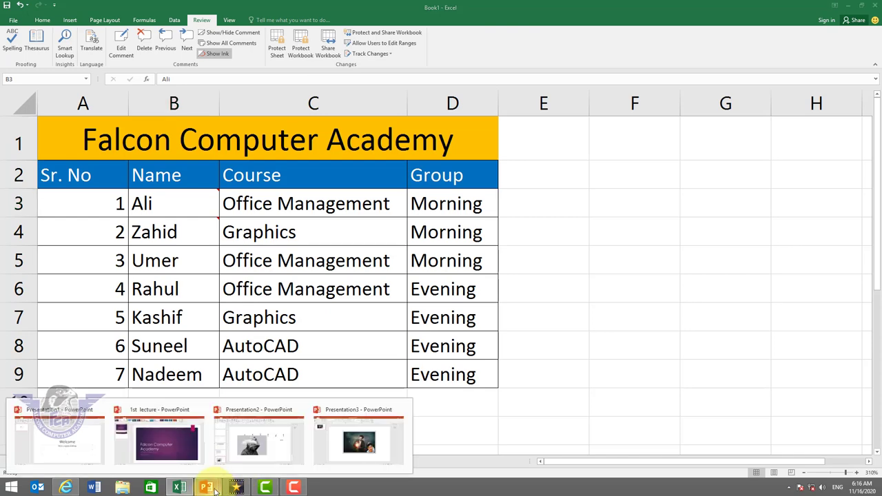
{"action": "left_click", "coordinate": [353, 444]}
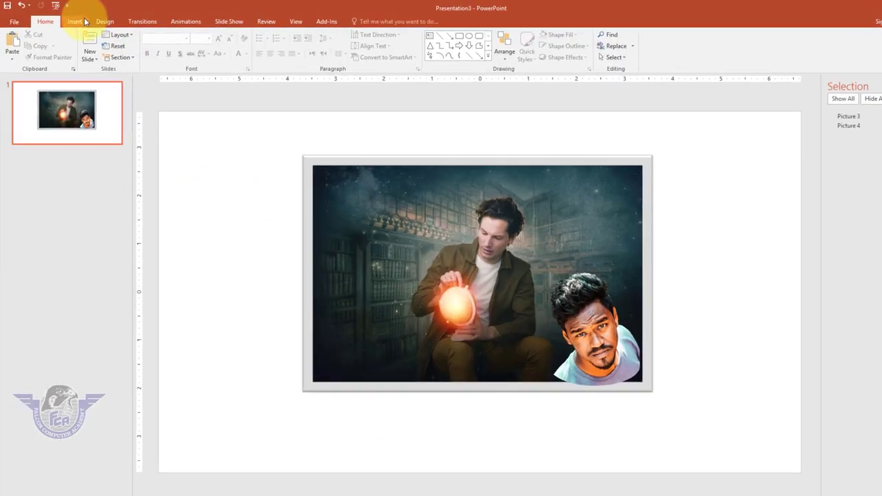
{"action": "left_click", "coordinate": [71, 20]}
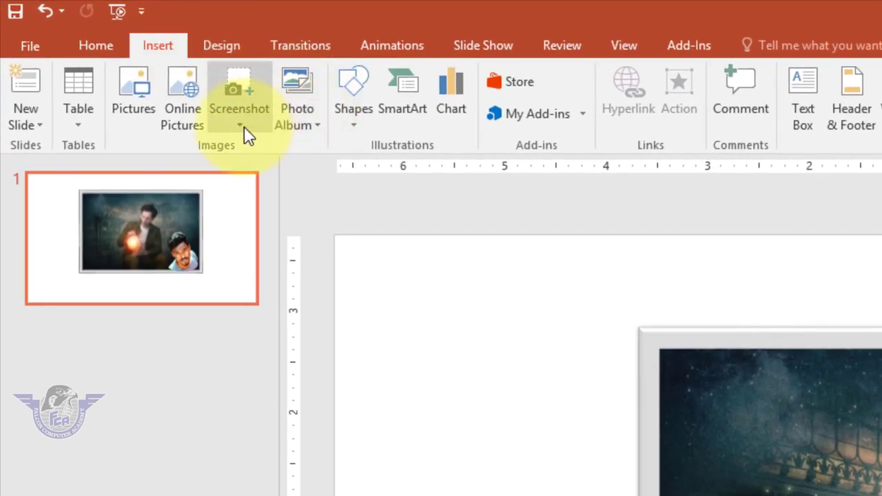
{"action": "left_click", "coordinate": [212, 111]}
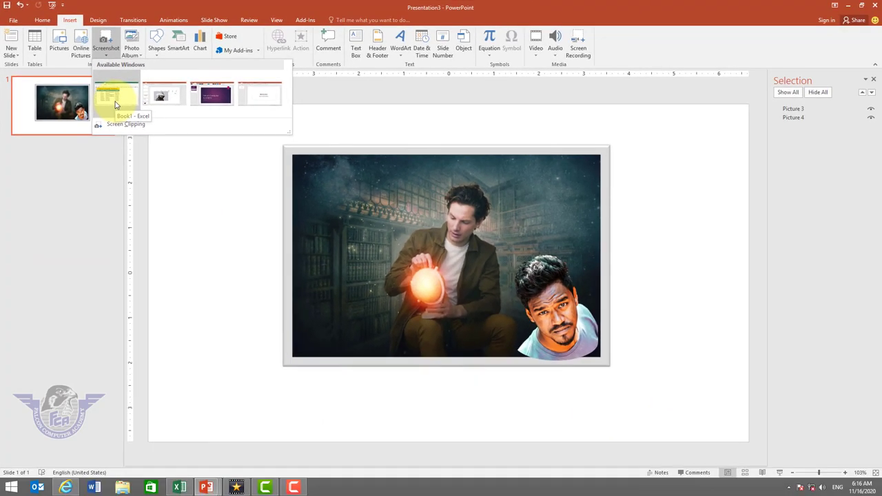
{"action": "left_click", "coordinate": [115, 101]}
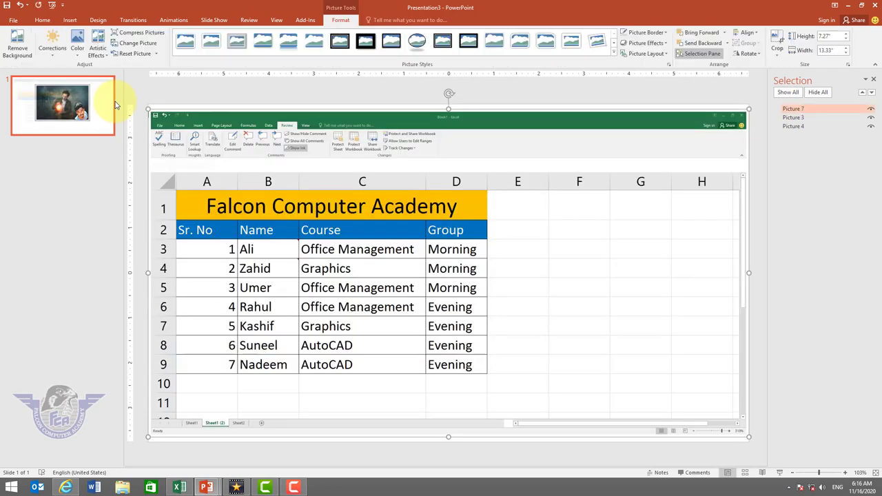
{"action": "mouse_move", "coordinate": [147, 109]}
{"action": "left_mouse_down"}
{"action": "mouse_move", "coordinate": [536, 301]}
{"action": "mouse_move", "coordinate": [524, 297]}
{"action": "left_mouse_up"}
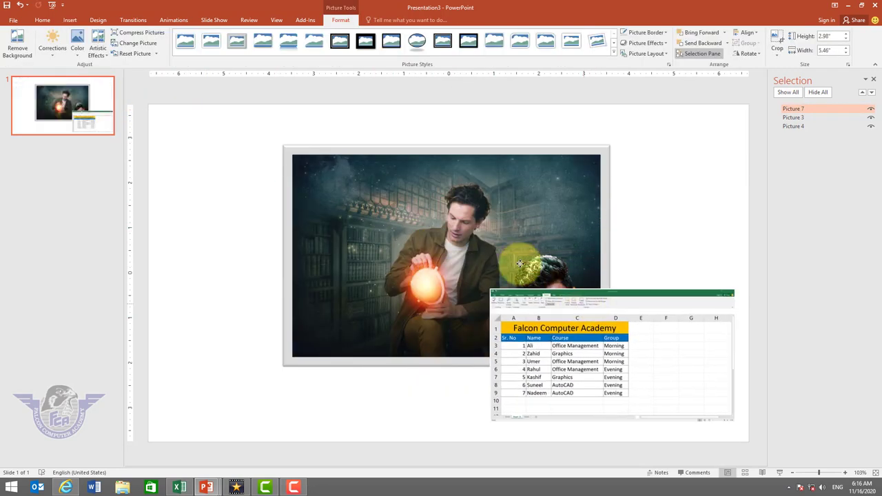
{"action": "mouse_move", "coordinate": [594, 311]}
{"action": "left_mouse_down"}
{"action": "mouse_move", "coordinate": [358, 201]}
{"action": "mouse_move", "coordinate": [290, 204]}
{"action": "left_mouse_up"}
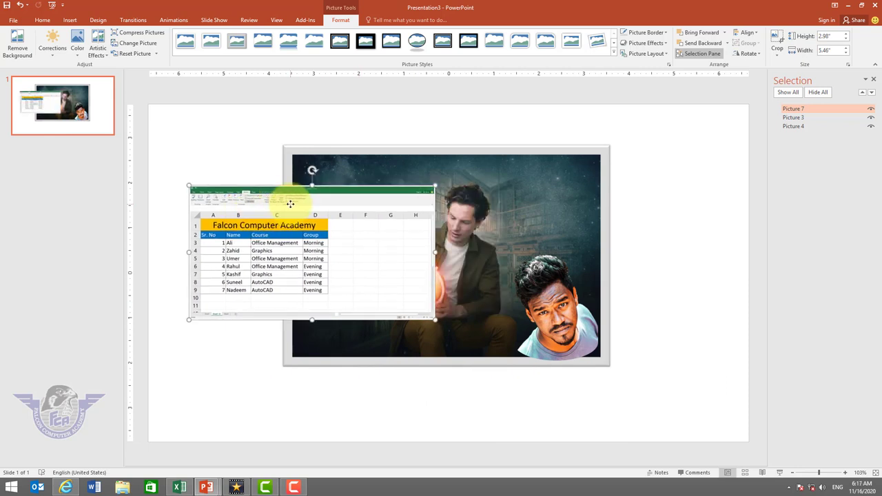
{"action": "key", "text": "Delete"}
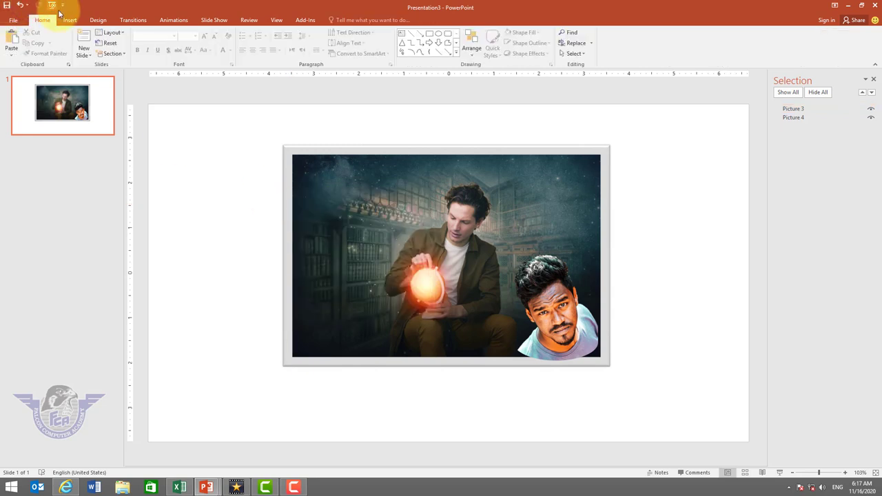
- Create the new blank presentation Presentation4 and switch its slide to the Blank layout
{"action": "left_click", "coordinate": [70, 21]}
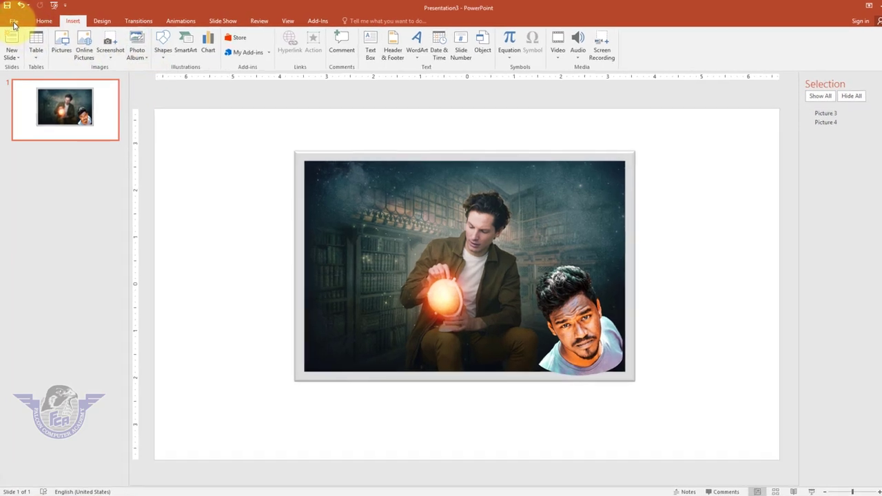
{"action": "left_click", "coordinate": [14, 24]}
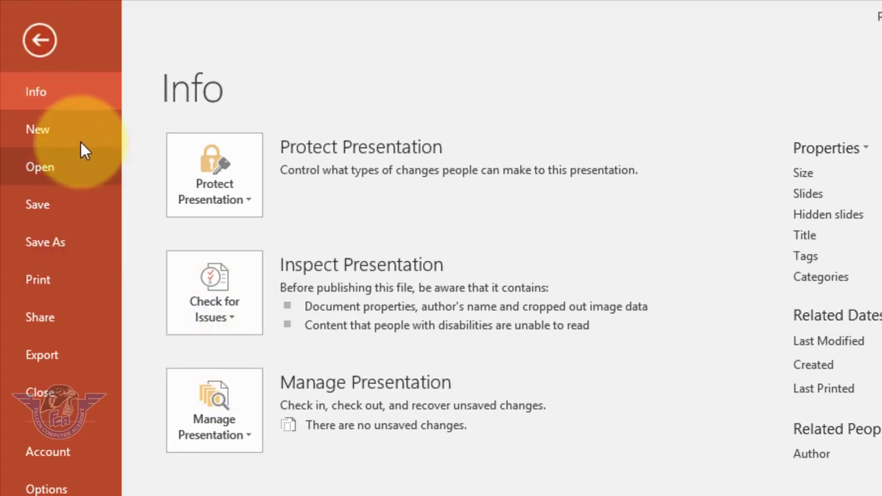
{"action": "left_click", "coordinate": [78, 142]}
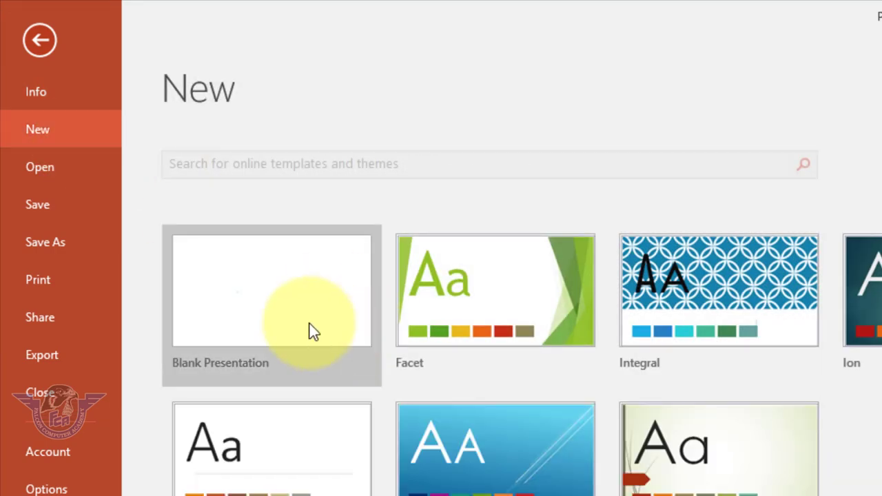
{"action": "left_click", "coordinate": [311, 330]}
{"action": "left_click", "coordinate": [206, 57]}
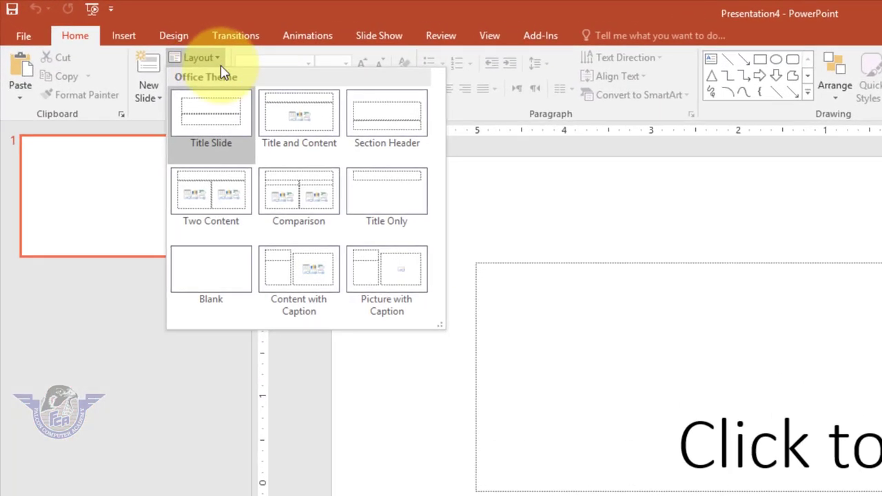
{"action": "left_click", "coordinate": [221, 293]}
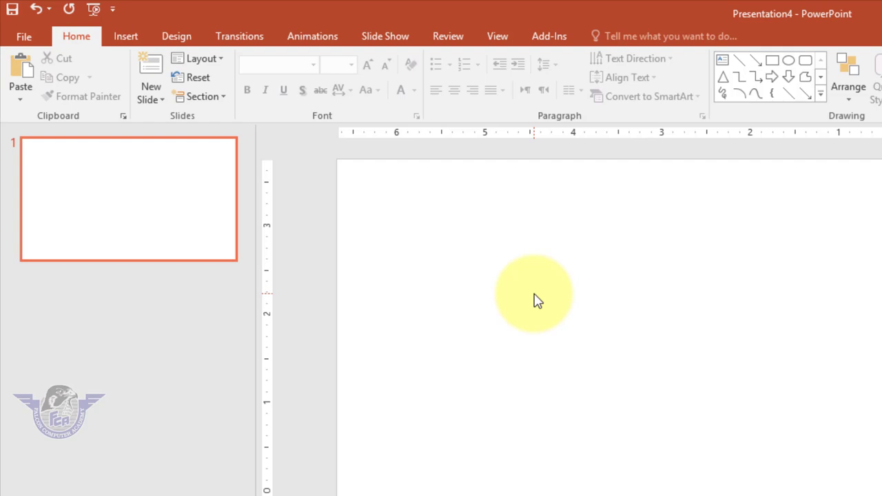
- Start a new Photo Album and browse File/Disk to the D:\wallpaper 2020 folder
{"action": "left_click", "coordinate": [131, 43]}
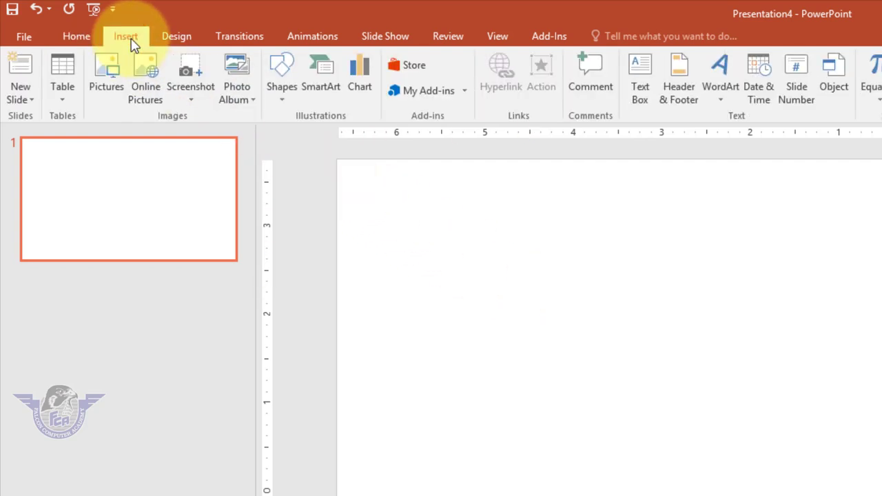
{"action": "left_click", "coordinate": [250, 99]}
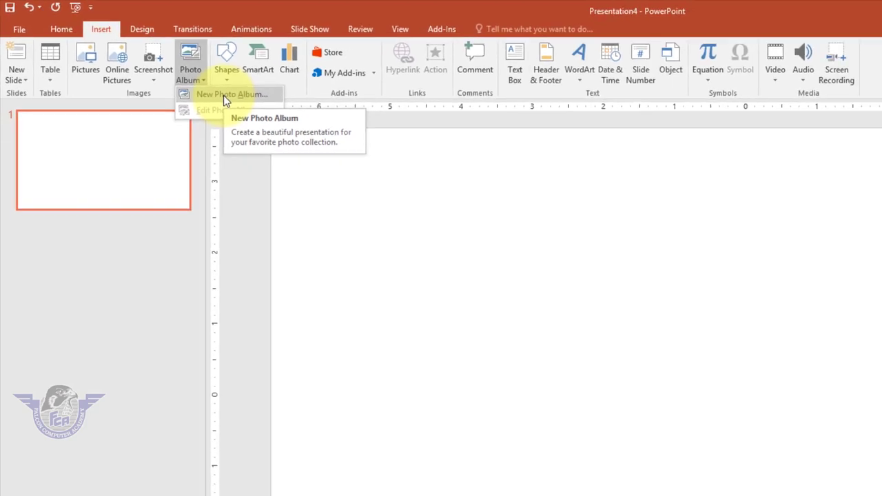
{"action": "left_click", "coordinate": [281, 120]}
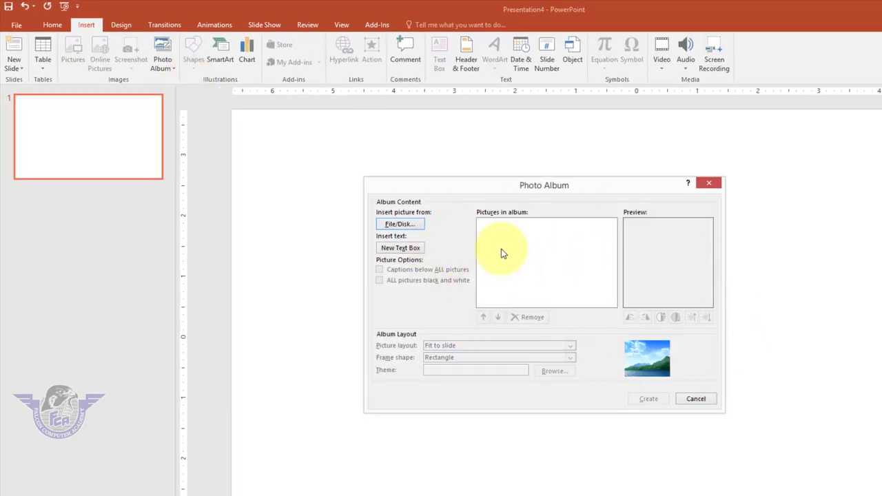
{"action": "left_click_drag", "start_coordinate": [576, 180], "coordinate": [582, 155]}
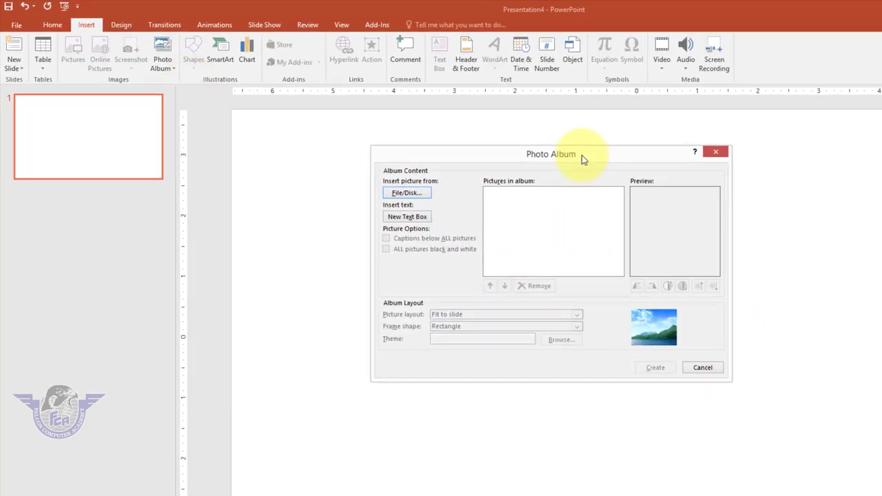
{"action": "left_click", "coordinate": [414, 196]}
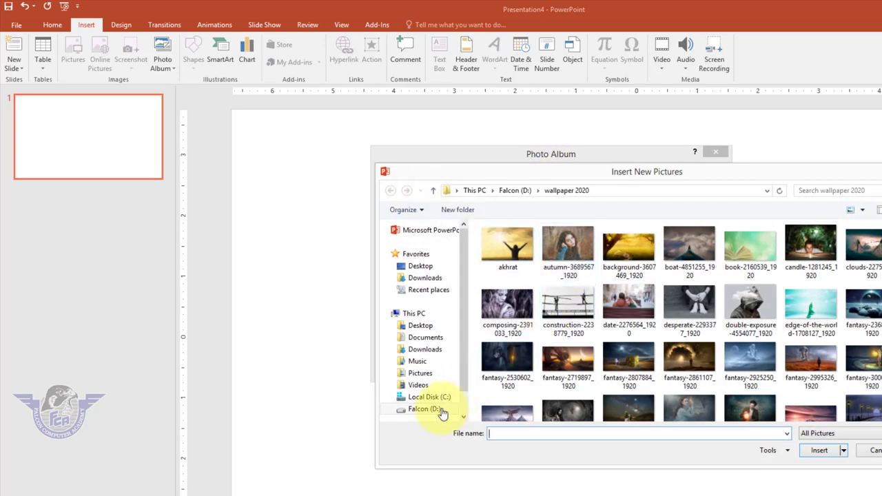
{"action": "left_click", "coordinate": [439, 413]}
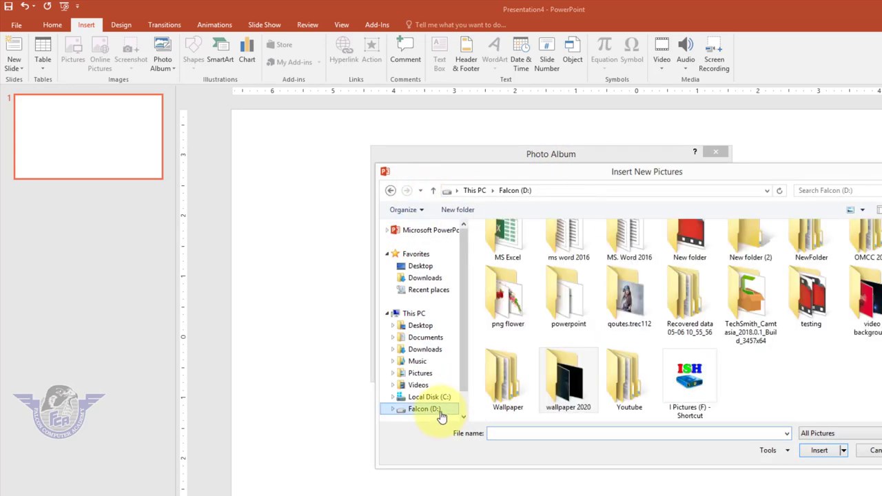
{"action": "double_click", "coordinate": [582, 401]}
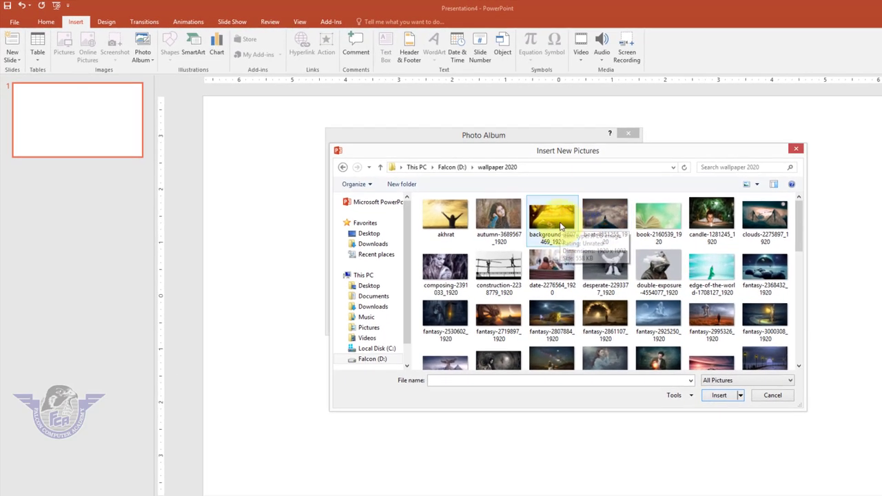
- Select twelve images, from background and boat through fantasy-2995326, and insert them into the album
{"action": "left_click", "coordinate": [562, 223]}
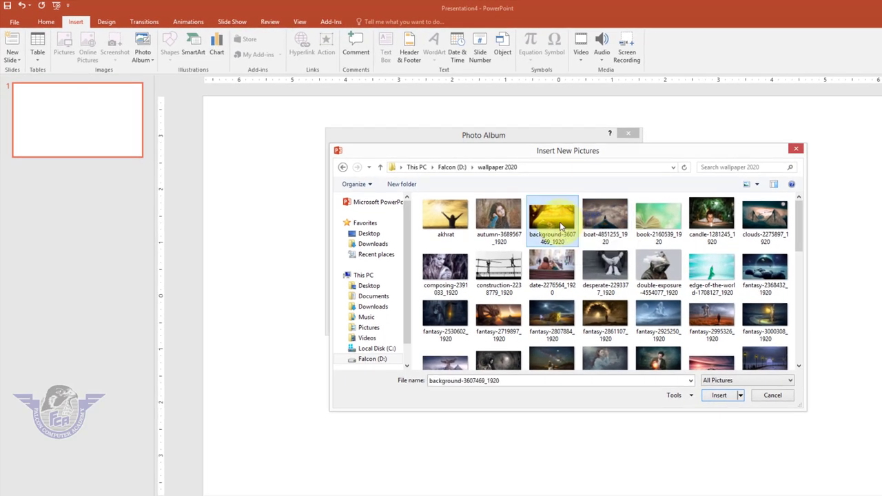
{"action": "left_click", "coordinate": [605, 221], "text": "ctrl"}
{"action": "left_click", "coordinate": [651, 224], "text": "ctrl"}
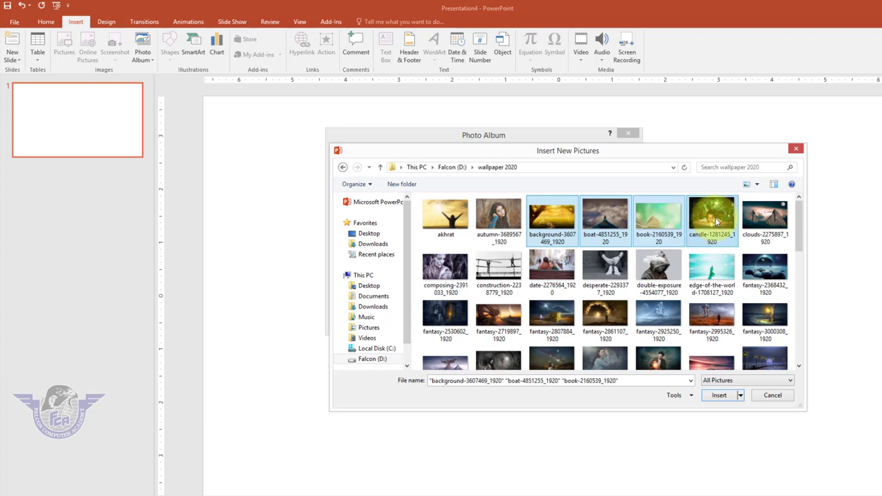
{"action": "left_click", "coordinate": [710, 217], "text": "ctrl"}
{"action": "left_click", "coordinate": [753, 218], "text": "ctrl"}
{"action": "left_click", "coordinate": [764, 274], "text": "ctrl"}
{"action": "left_click", "coordinate": [657, 270], "text": "ctrl"}
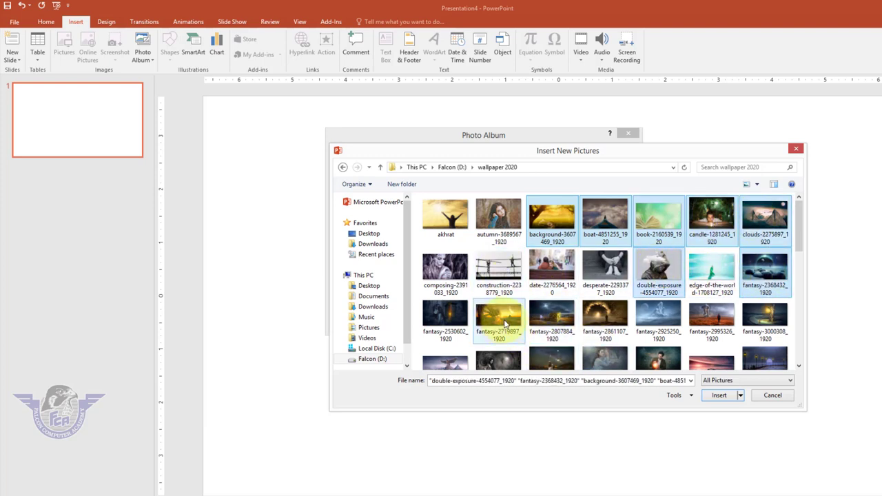
{"action": "left_click", "coordinate": [498, 317], "text": "ctrl"}
{"action": "left_click", "coordinate": [551, 317], "text": "ctrl"}
{"action": "left_click", "coordinate": [613, 319], "text": "ctrl"}
{"action": "left_click", "coordinate": [658, 317], "text": "ctrl"}
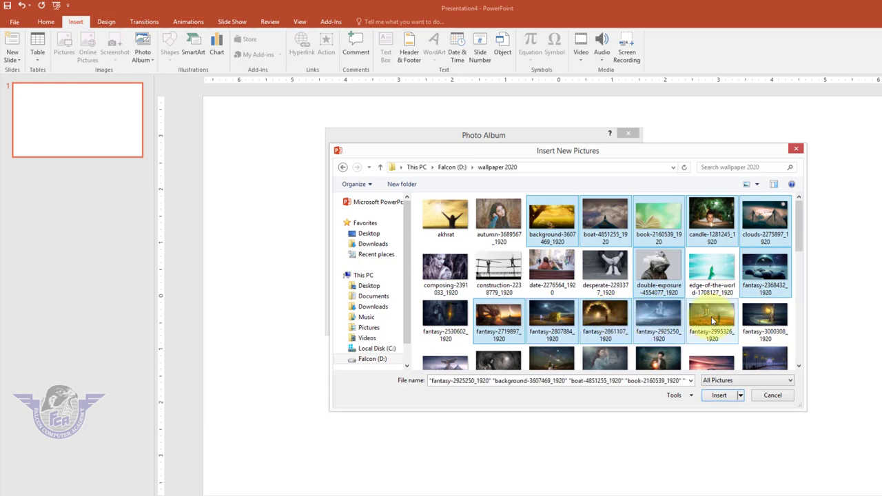
{"action": "left_click", "coordinate": [711, 317], "text": "ctrl"}
{"action": "left_click", "coordinate": [720, 396]}
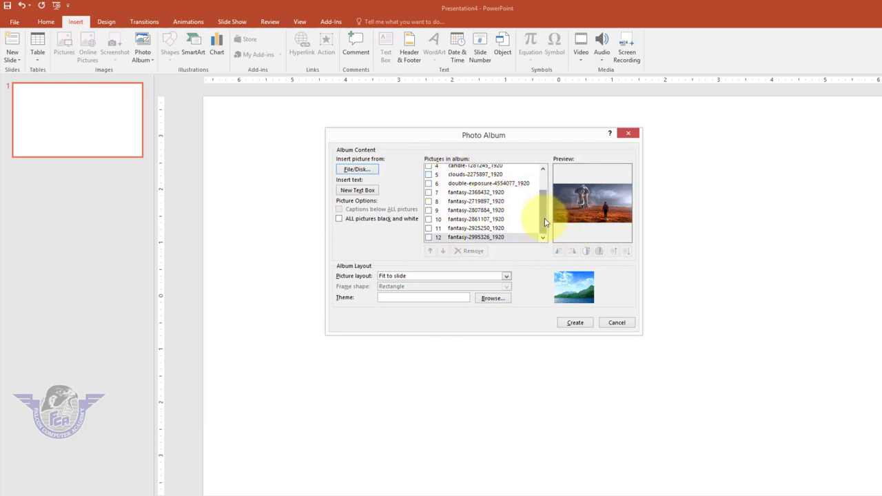
- Lay out 2 pictures per slide with Simple Frame, Black frames, and create the album
{"action": "left_click", "coordinate": [396, 275]}
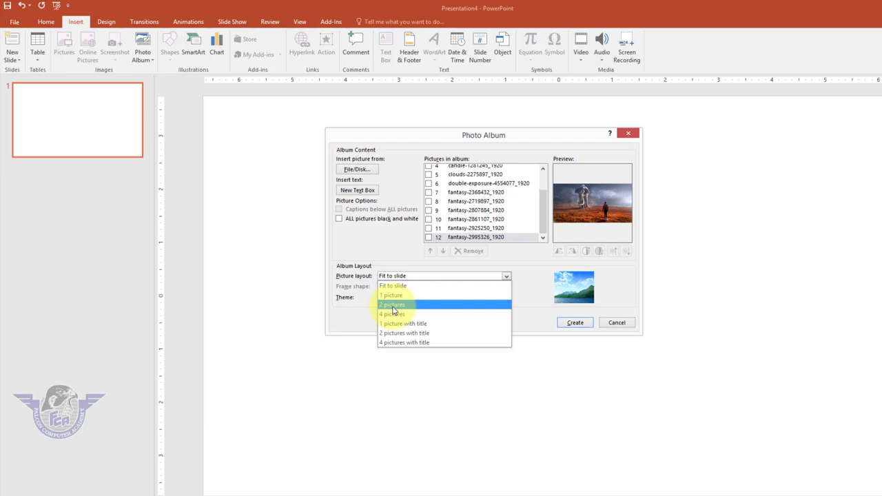
{"action": "left_click", "coordinate": [394, 305]}
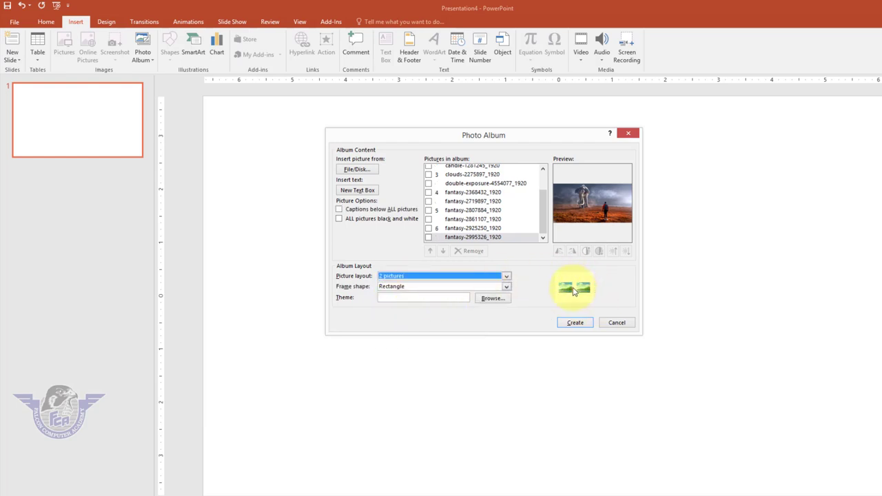
{"action": "left_click", "coordinate": [467, 286]}
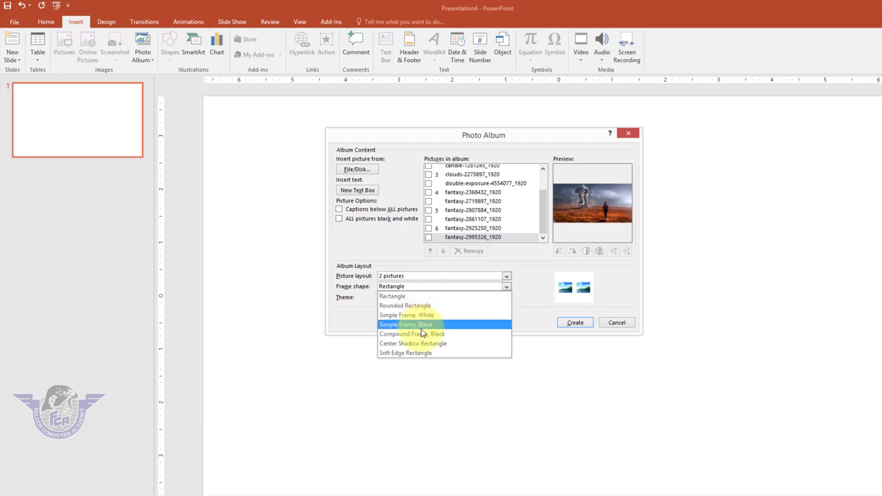
{"action": "left_click", "coordinate": [421, 328]}
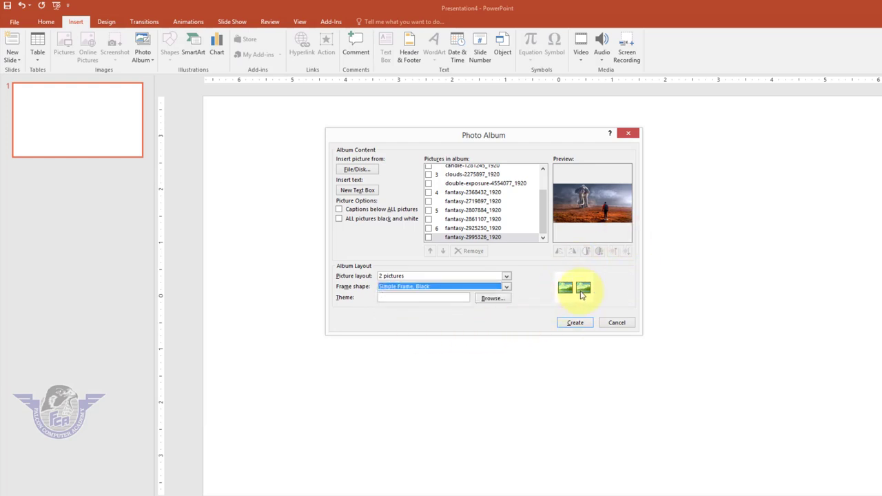
{"action": "left_click", "coordinate": [575, 324]}
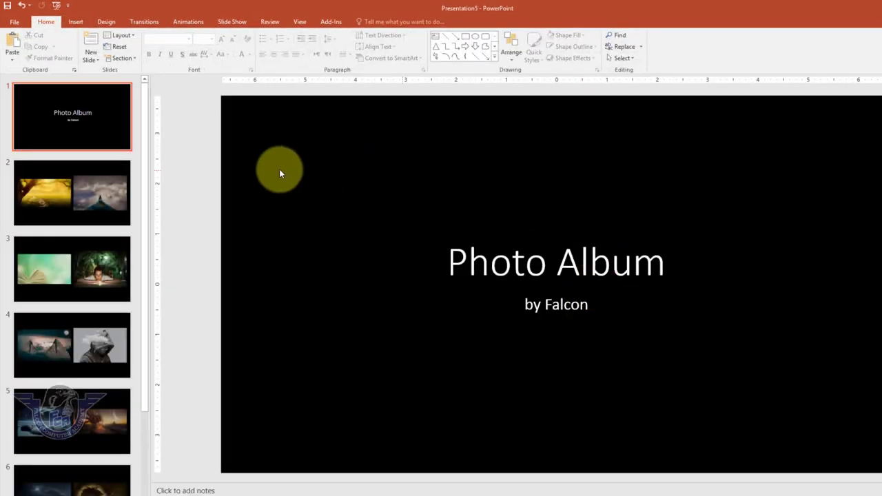
- Browse album slides 2 through 5, then return to the title slide
{"action": "scroll", "coordinate": [531, 350], "scroll_direction": "down", "scroll_amount": 2}
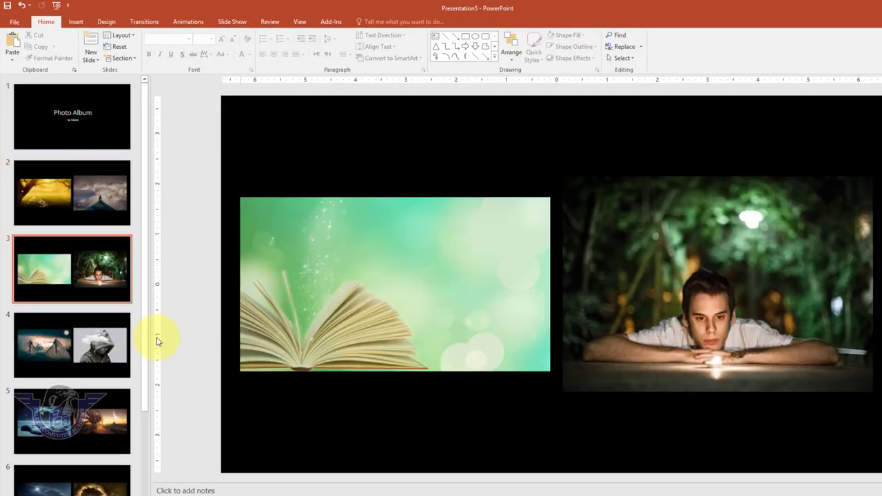
{"action": "scroll", "coordinate": [85, 312], "scroll_direction": "down", "scroll_amount": 3}
{"action": "scroll", "coordinate": [85, 307], "scroll_direction": "up", "scroll_amount": 2}
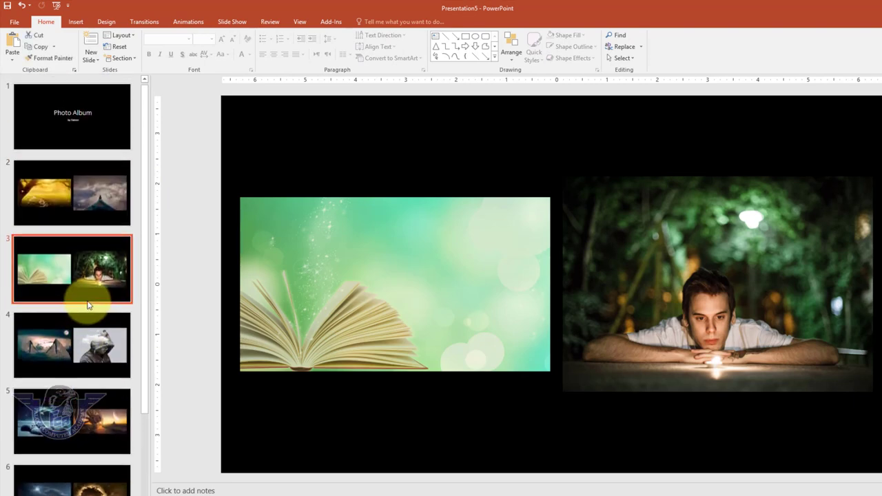
{"action": "key", "text": "Up"}
{"action": "left_click", "coordinate": [116, 288]}
{"action": "left_click", "coordinate": [48, 338]}
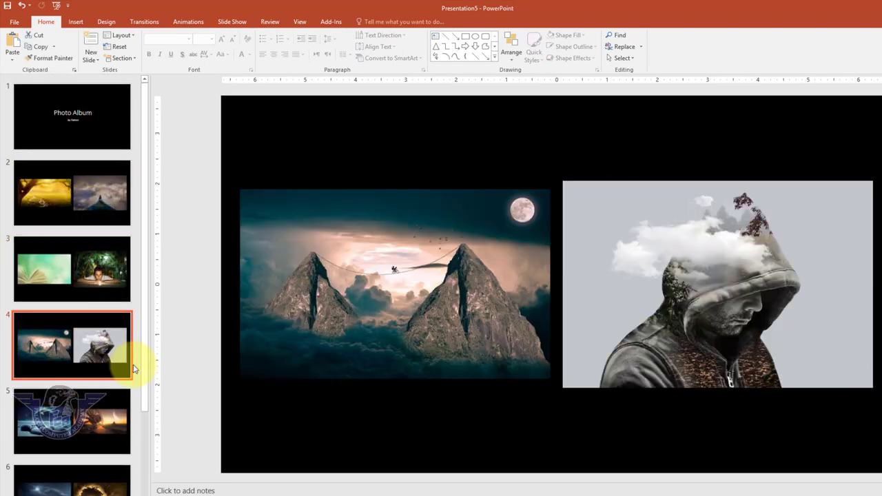
{"action": "left_click", "coordinate": [86, 416]}
{"action": "left_click", "coordinate": [84, 118]}
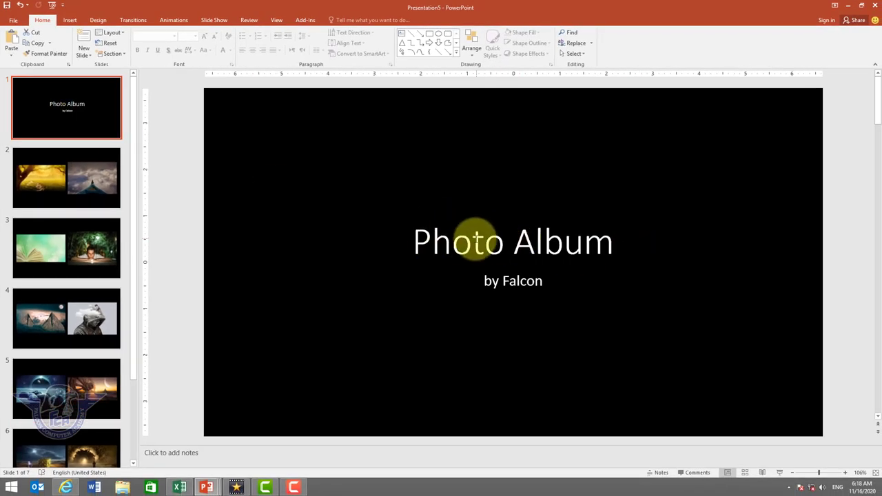
- Check the Photo Album title and subtitle, then start the slide show with F5
{"action": "left_click", "coordinate": [554, 255]}
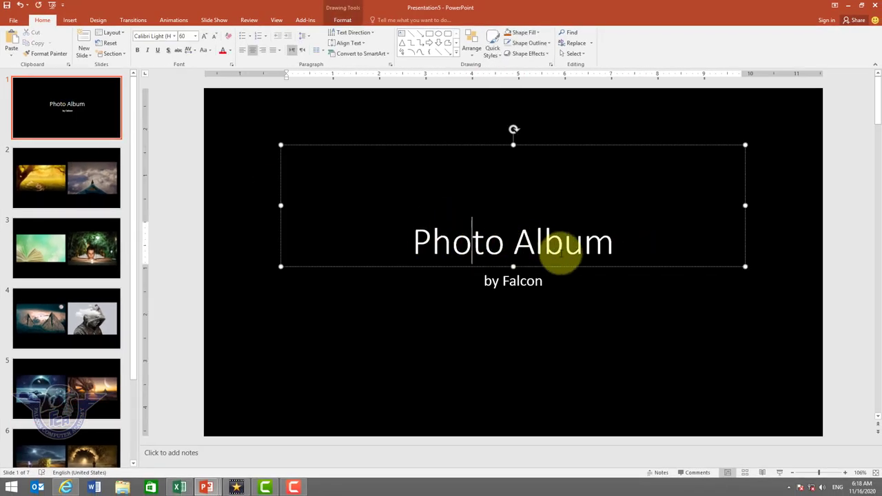
{"action": "left_click", "coordinate": [508, 280]}
{"action": "left_click", "coordinate": [396, 378]}
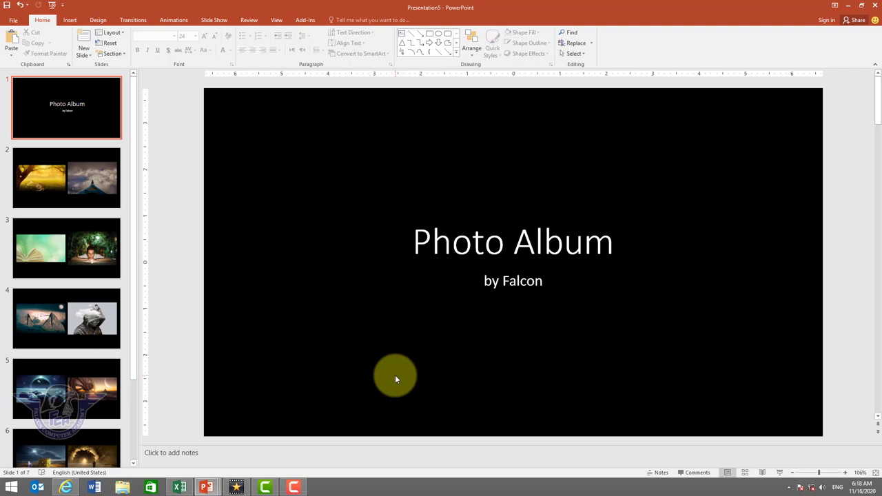
{"action": "key", "text": "F5"}
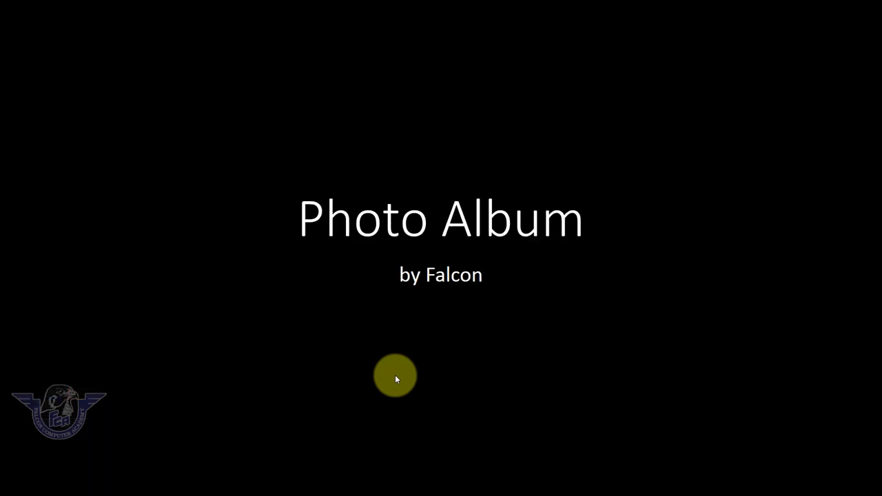
- Advance through every album slide to the end of the show and exit to editing
{"action": "left_click", "coordinate": [396, 377]}
{"action": "left_click", "coordinate": [396, 378]}
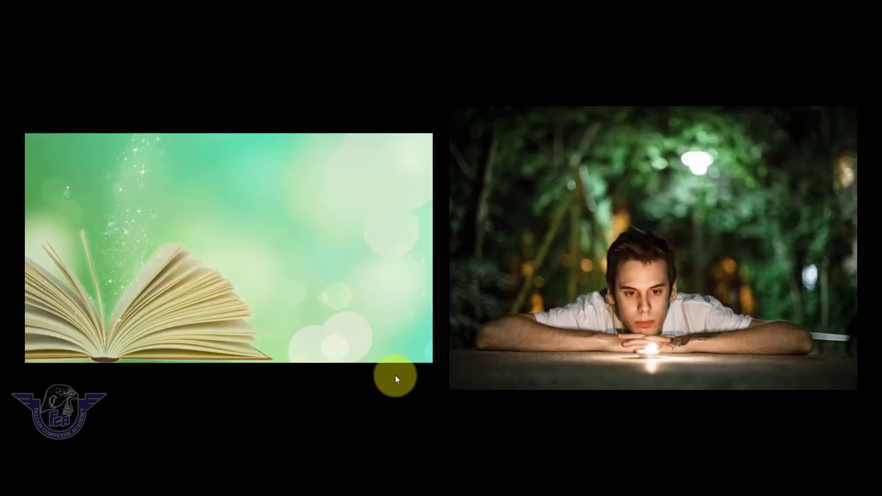
{"action": "left_click", "coordinate": [396, 378]}
{"action": "left_click", "coordinate": [396, 378]}
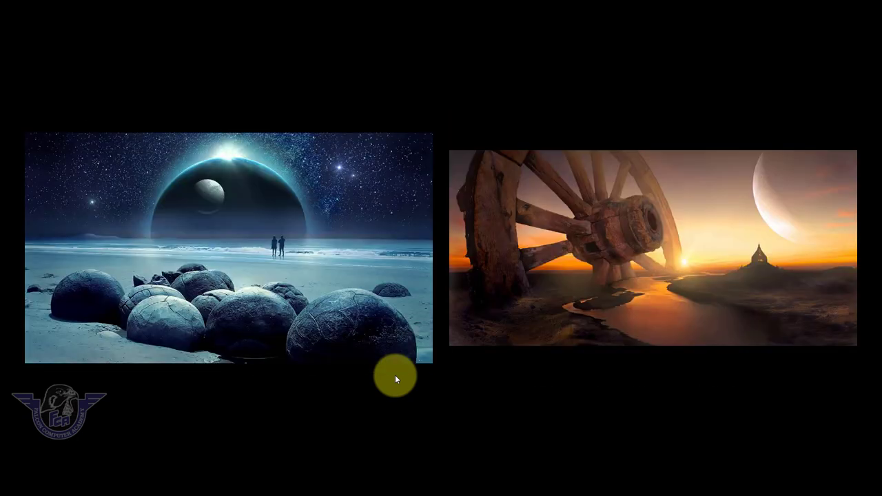
{"action": "left_click", "coordinate": [396, 379]}
{"action": "left_click", "coordinate": [396, 379]}
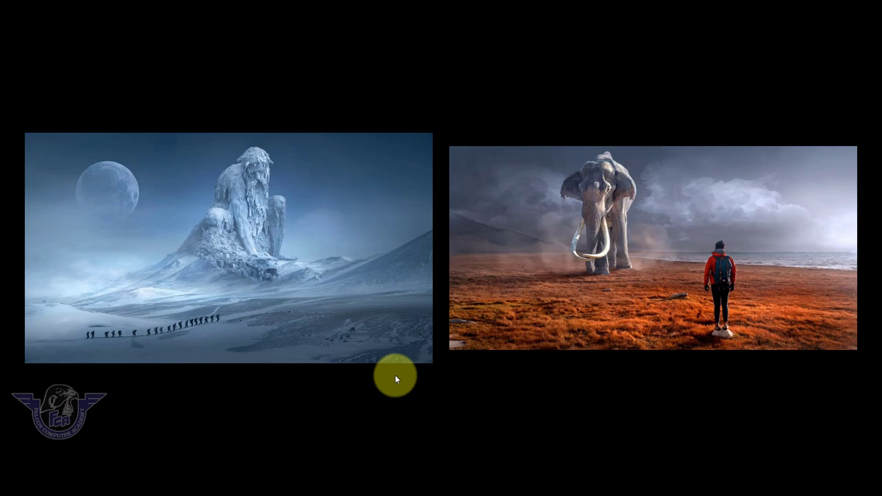
{"action": "left_click", "coordinate": [395, 379]}
{"action": "left_click", "coordinate": [396, 378]}
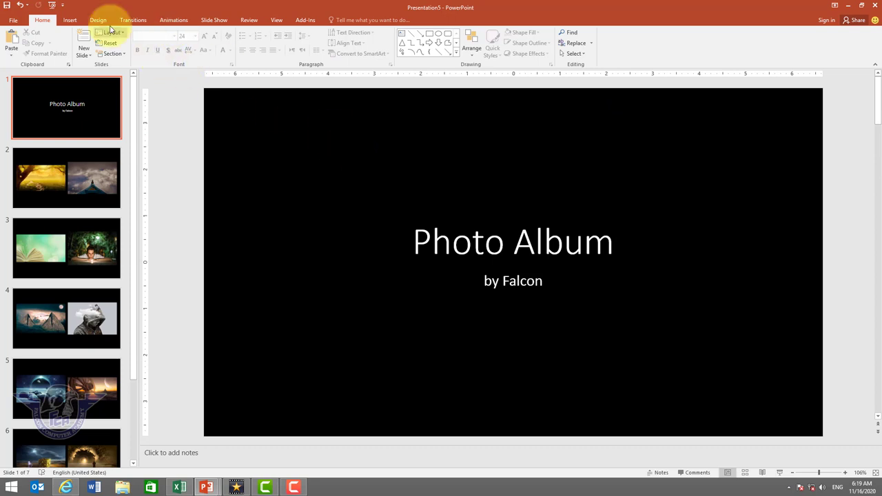
{"action": "left_click", "coordinate": [69, 20]}
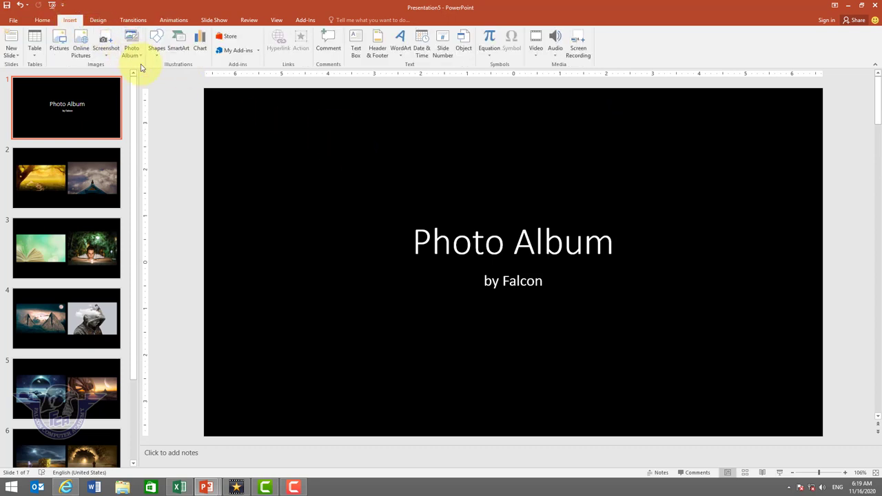